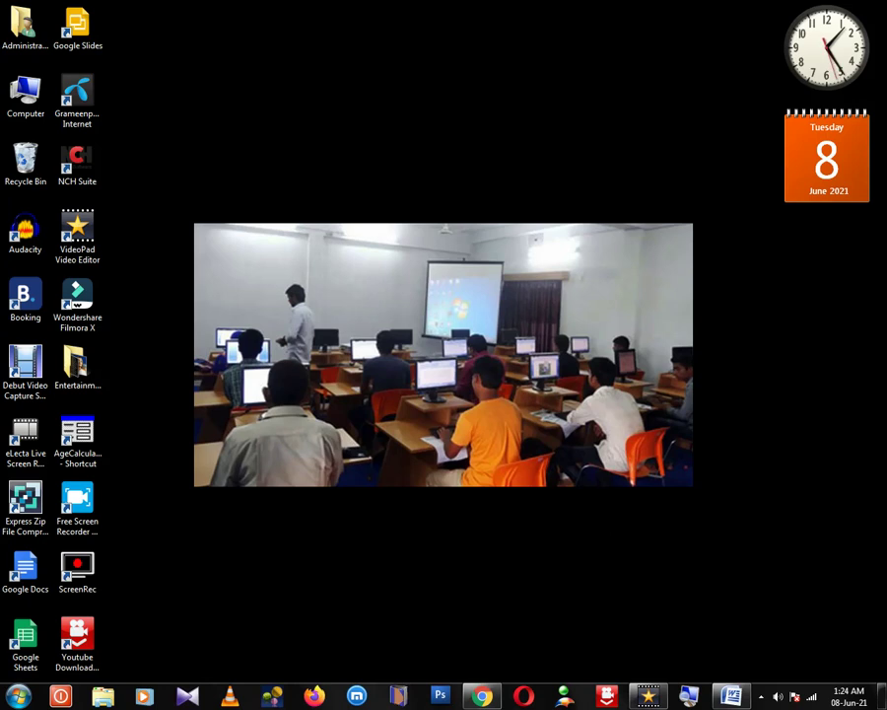
- Restore the 'Bangladesh in brief' document from the taskbar and show its Page Layout settings
{"action": "left_click", "coordinate": [733, 698]}
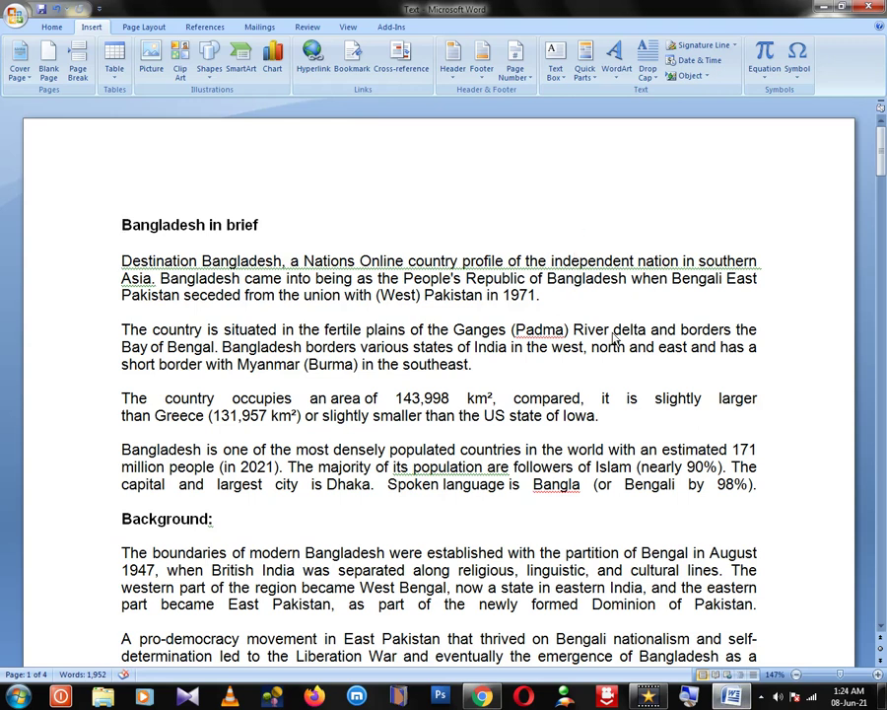
{"action": "left_click", "coordinate": [144, 27]}
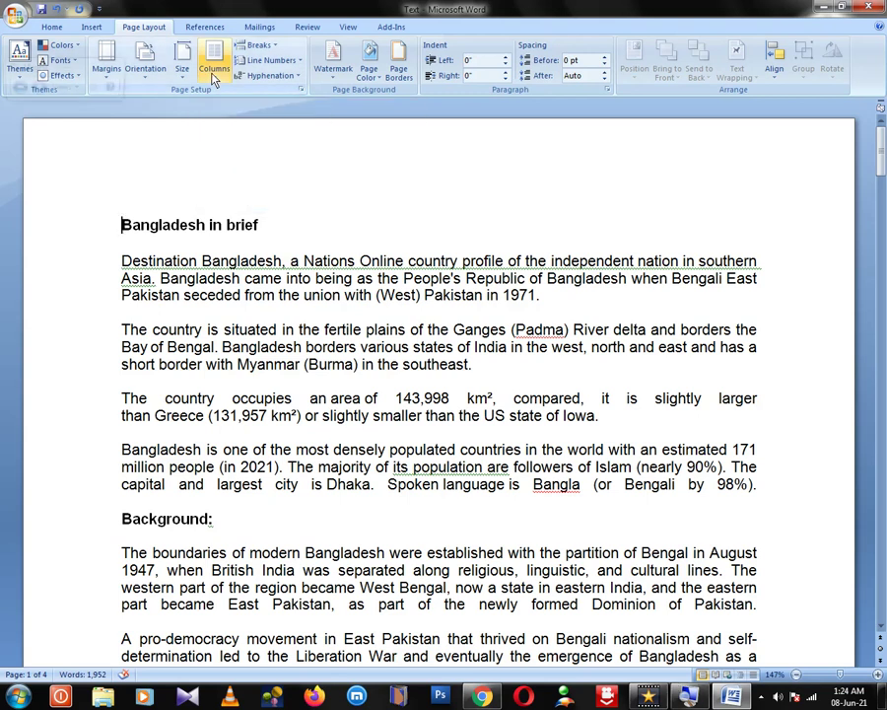
- Apply the Two columns layout to the four-page document and review the reflowed text
{"action": "key", "text": "super+plus"}
{"action": "type", "text": "+"}
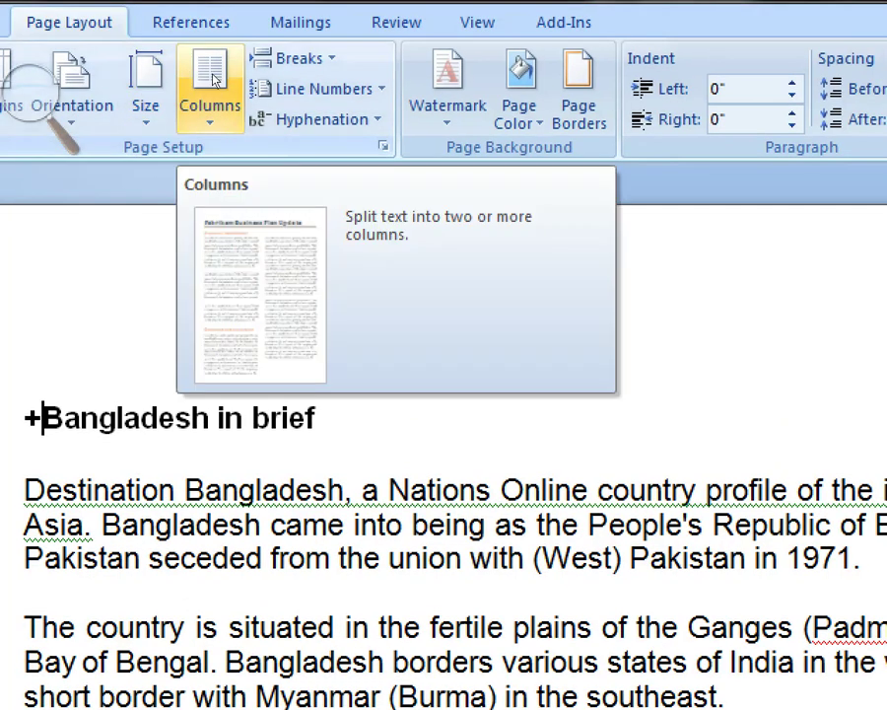
{"action": "left_click", "coordinate": [216, 81]}
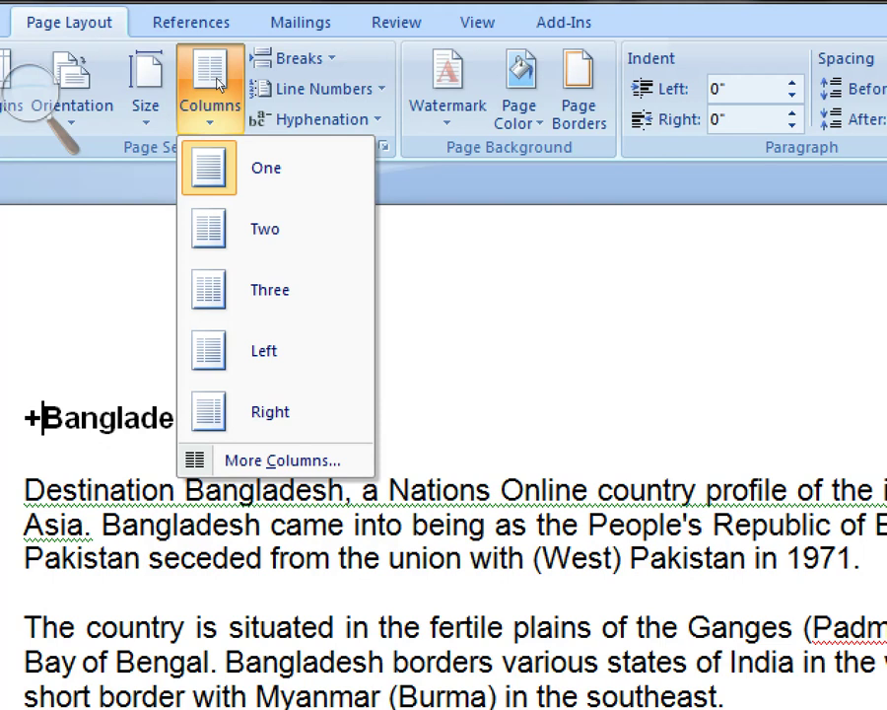
{"action": "key", "text": "Return"}
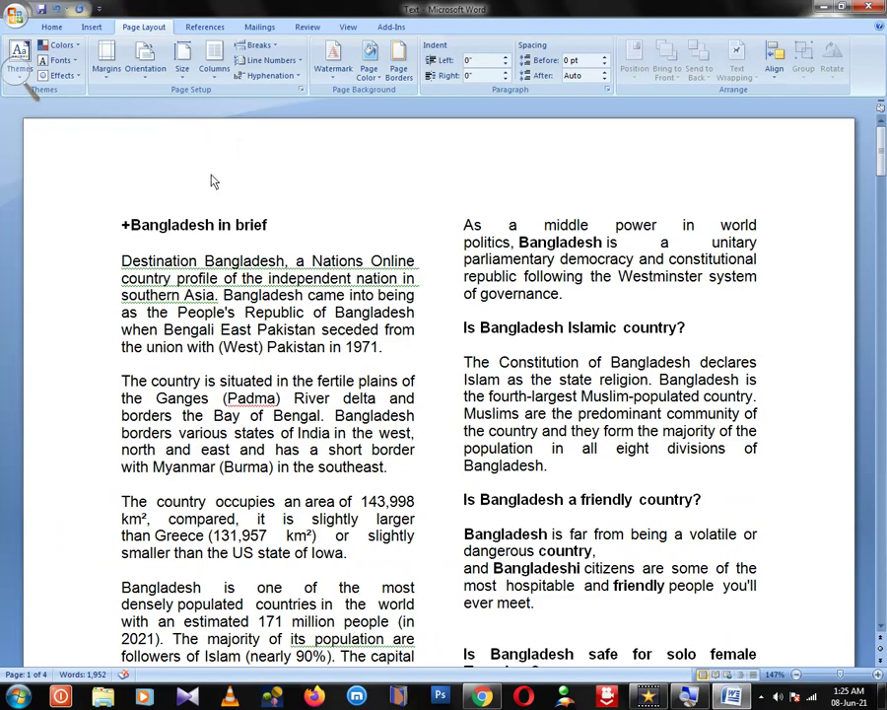
{"action": "scroll", "coordinate": [419, 384], "scroll_direction": "down", "scroll_amount": 7}
{"action": "scroll", "coordinate": [419, 385], "scroll_direction": "down", "scroll_amount": 8}
{"action": "scroll", "coordinate": [419, 384], "scroll_direction": "down", "scroll_amount": 8}
{"action": "scroll", "coordinate": [421, 384], "scroll_direction": "down", "scroll_amount": 7}
{"action": "scroll", "coordinate": [421, 385], "scroll_direction": "down", "scroll_amount": 8}
{"action": "scroll", "coordinate": [421, 385], "scroll_direction": "down", "scroll_amount": 8}
{"action": "scroll", "coordinate": [421, 385], "scroll_direction": "down", "scroll_amount": 8}
{"action": "scroll", "coordinate": [424, 384], "scroll_direction": "down", "scroll_amount": 7}
{"action": "scroll", "coordinate": [424, 385], "scroll_direction": "down", "scroll_amount": 8}
{"action": "scroll", "coordinate": [424, 383], "scroll_direction": "down", "scroll_amount": 8}
{"action": "scroll", "coordinate": [424, 382], "scroll_direction": "up", "scroll_amount": 8}
{"action": "scroll", "coordinate": [427, 374], "scroll_direction": "up", "scroll_amount": 7}
{"action": "scroll", "coordinate": [429, 372], "scroll_direction": "up", "scroll_amount": 8}
{"action": "scroll", "coordinate": [421, 362], "scroll_direction": "up", "scroll_amount": 3}
{"action": "scroll", "coordinate": [467, 316], "scroll_direction": "up", "scroll_amount": 9}
{"action": "scroll", "coordinate": [462, 280], "scroll_direction": "up", "scroll_amount": 7}
{"action": "scroll", "coordinate": [449, 145], "scroll_direction": "up", "scroll_amount": 8}
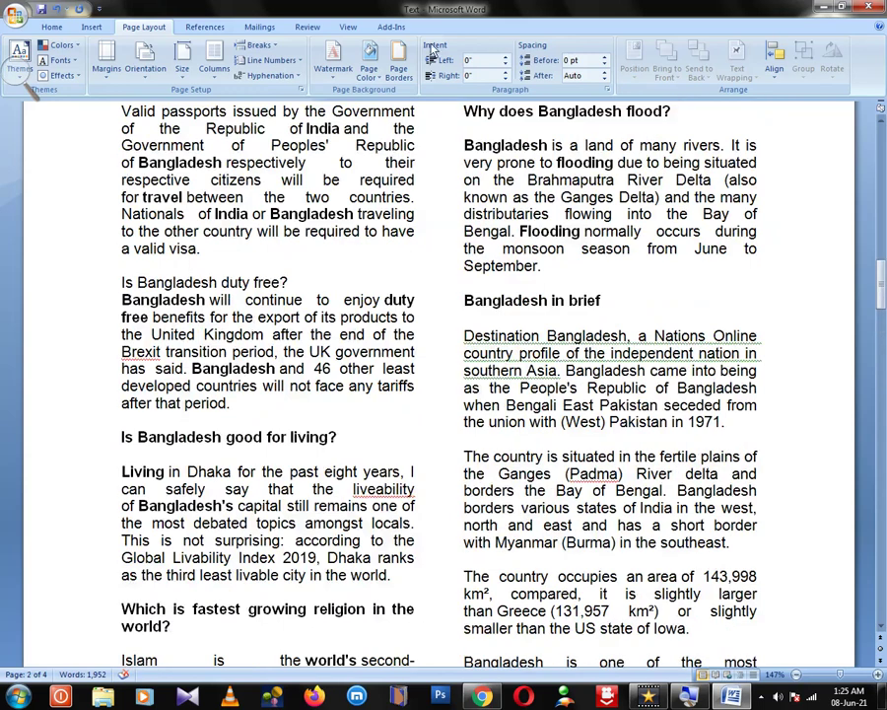
{"action": "scroll", "coordinate": [431, 41], "scroll_direction": "up", "scroll_amount": 2}
{"action": "scroll", "coordinate": [302, 241], "scroll_direction": "up", "scroll_amount": 8}
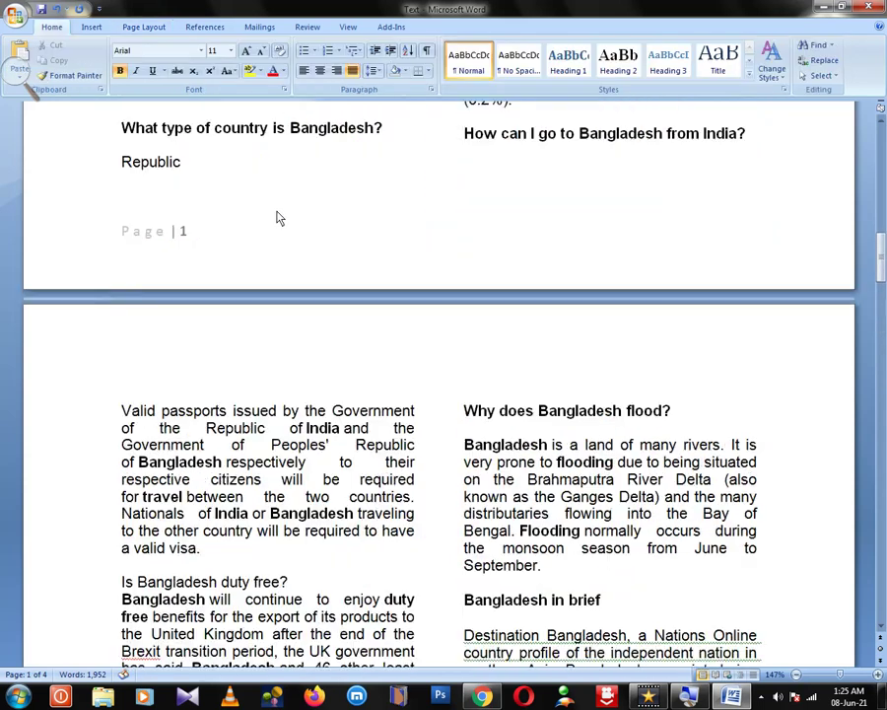
{"action": "scroll", "coordinate": [278, 213], "scroll_direction": "up", "scroll_amount": 4}
{"action": "scroll", "coordinate": [278, 217], "scroll_direction": "up", "scroll_amount": 9}
{"action": "scroll", "coordinate": [279, 223], "scroll_direction": "up", "scroll_amount": 5}
{"action": "scroll", "coordinate": [278, 223], "scroll_direction": "up", "scroll_amount": 7}
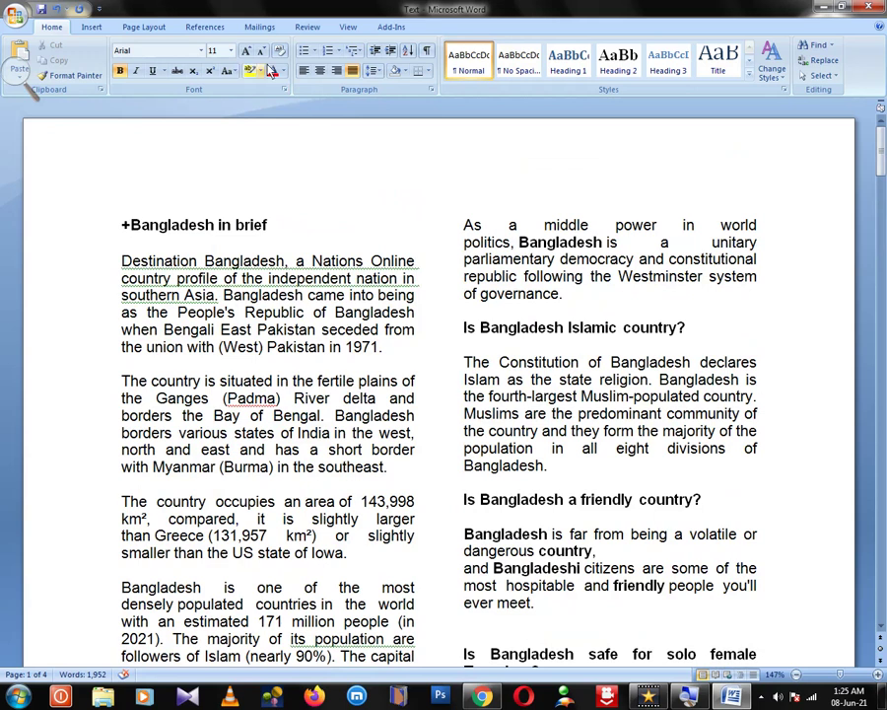
- Split the document text into three columns and review the result
{"action": "left_click", "coordinate": [143, 27]}
{"action": "left_click", "coordinate": [223, 71]}
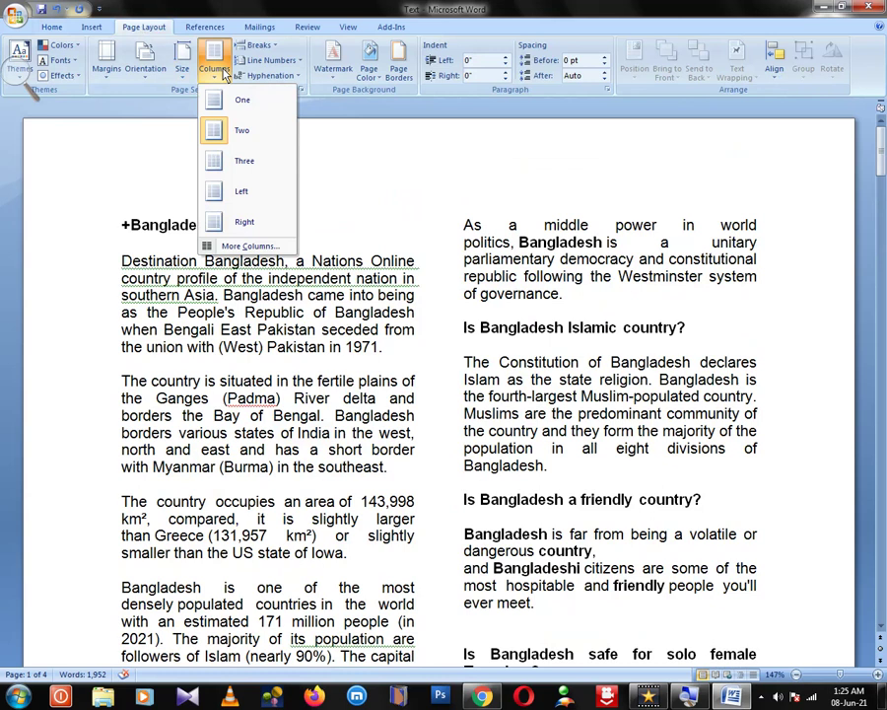
{"action": "left_click", "coordinate": [236, 169]}
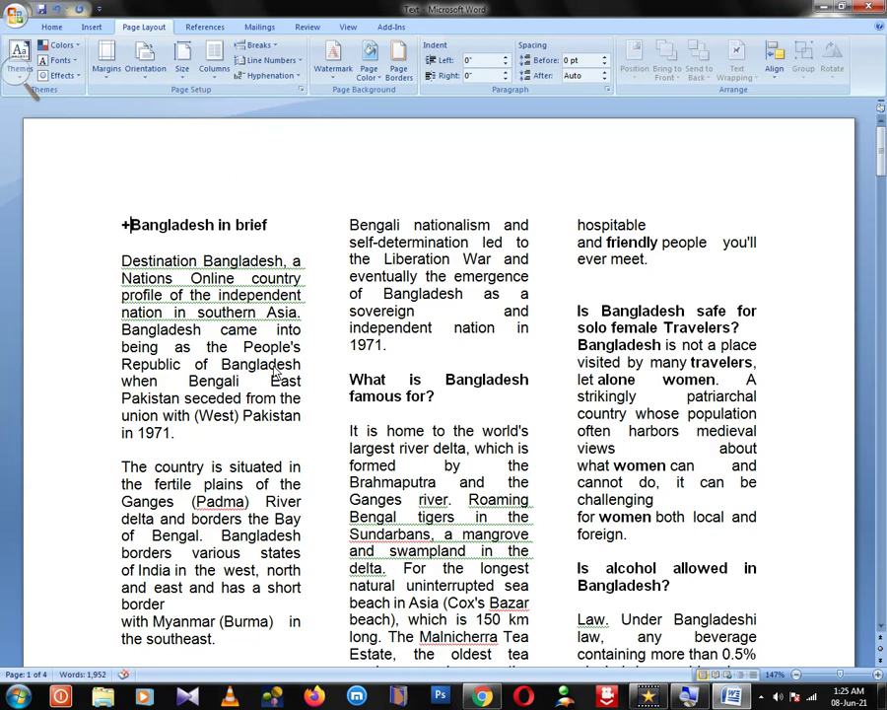
{"action": "scroll", "coordinate": [274, 372], "scroll_direction": "down", "scroll_amount": 2}
{"action": "scroll", "coordinate": [272, 371], "scroll_direction": "down", "scroll_amount": 7}
{"action": "scroll", "coordinate": [271, 371], "scroll_direction": "down", "scroll_amount": 6}
{"action": "scroll", "coordinate": [270, 372], "scroll_direction": "down", "scroll_amount": 8}
{"action": "scroll", "coordinate": [269, 372], "scroll_direction": "down", "scroll_amount": 6}
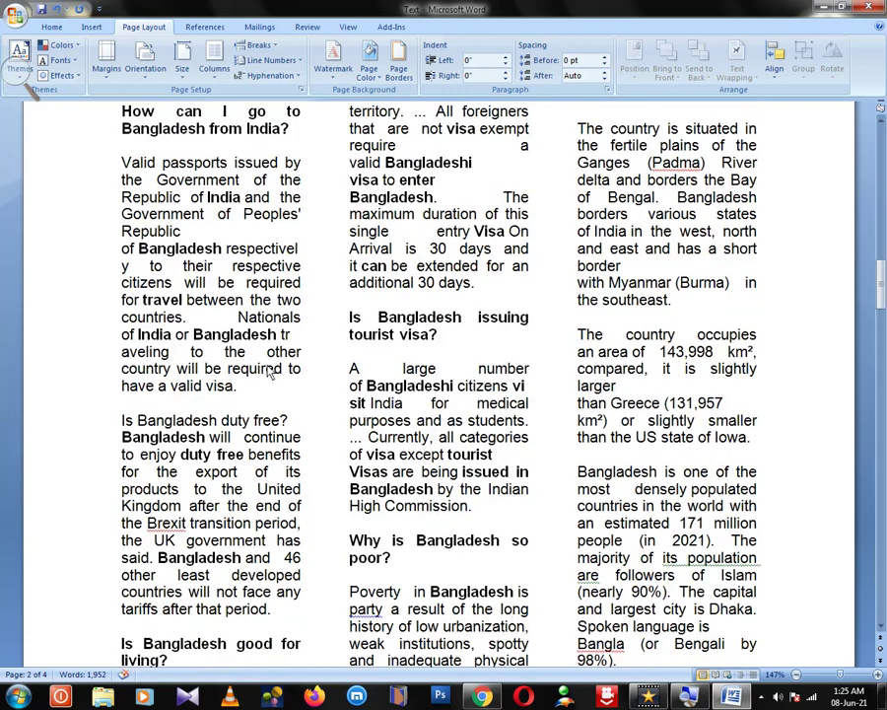
{"action": "scroll", "coordinate": [271, 370], "scroll_direction": "up", "scroll_amount": 4}
{"action": "scroll", "coordinate": [270, 370], "scroll_direction": "up", "scroll_amount": 3}
{"action": "scroll", "coordinate": [270, 367], "scroll_direction": "up", "scroll_amount": 5}
{"action": "scroll", "coordinate": [268, 366], "scroll_direction": "up", "scroll_amount": 5}
{"action": "scroll", "coordinate": [268, 367], "scroll_direction": "up", "scroll_amount": 5}
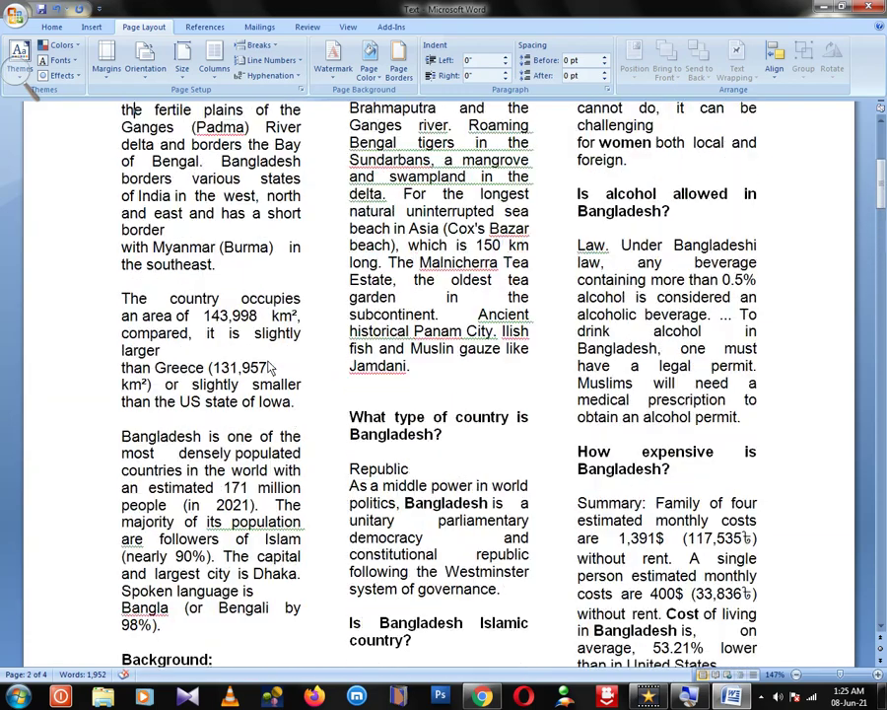
{"action": "scroll", "coordinate": [269, 367], "scroll_direction": "up", "scroll_amount": 5}
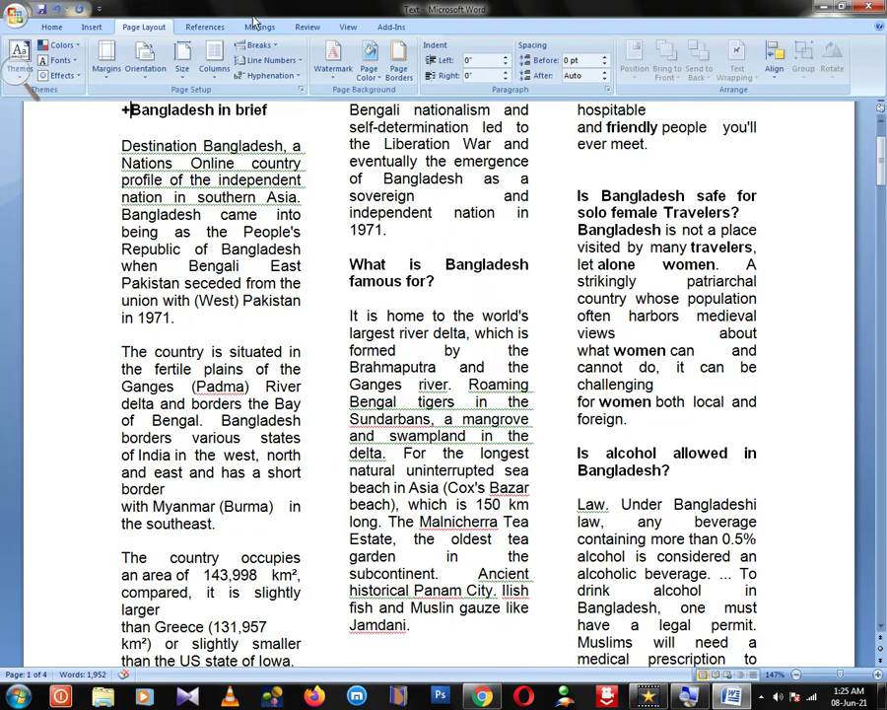
- Switch to the Left column preset, a narrow left column beside a wide right one
{"action": "left_click", "coordinate": [226, 72]}
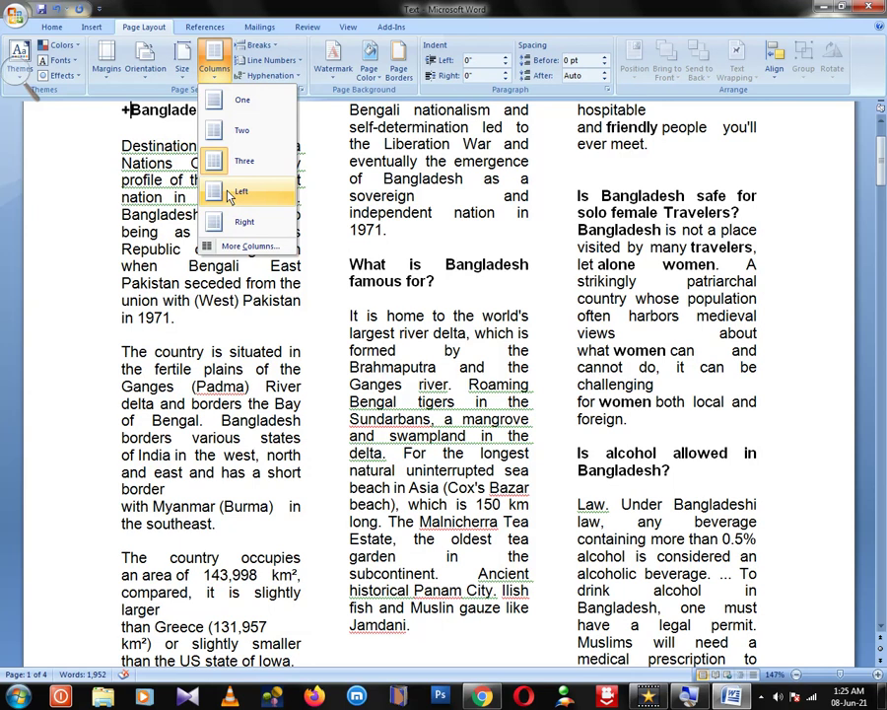
{"action": "left_click", "coordinate": [226, 193]}
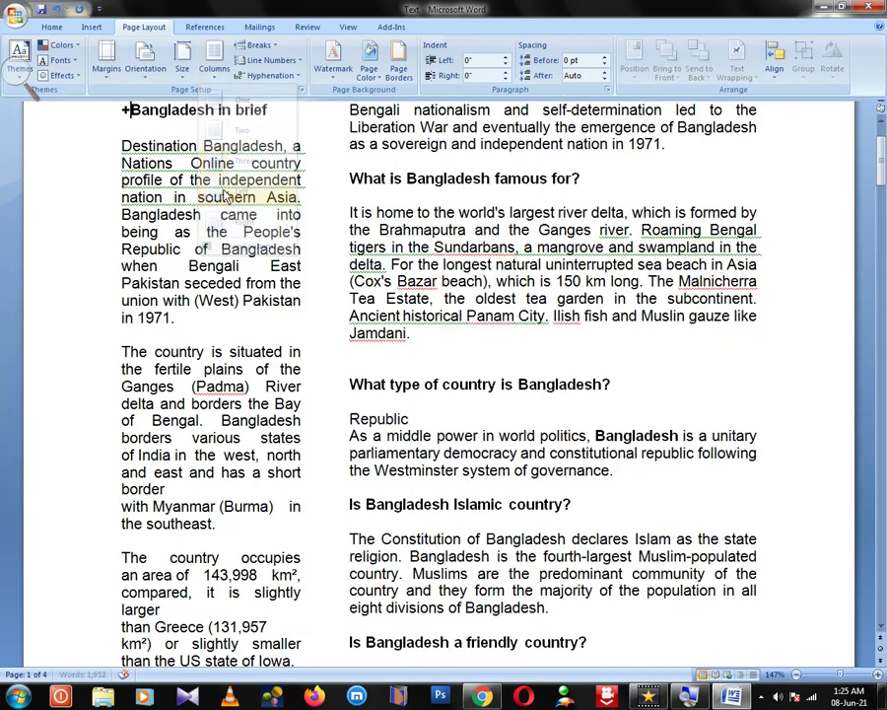
{"action": "scroll", "coordinate": [693, 344], "scroll_direction": "up", "scroll_amount": 3}
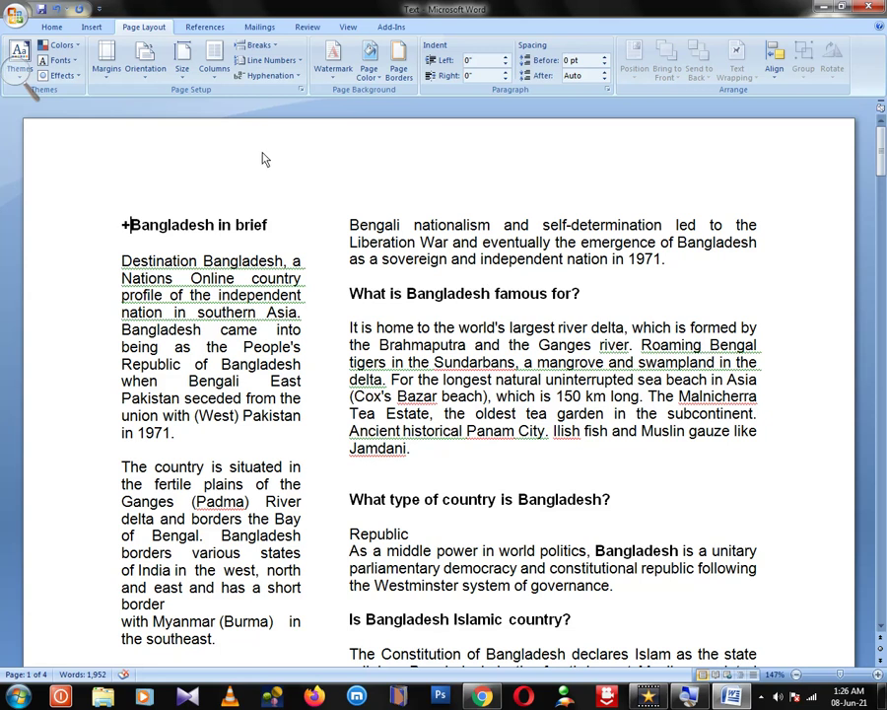
{"action": "left_click", "coordinate": [213, 61]}
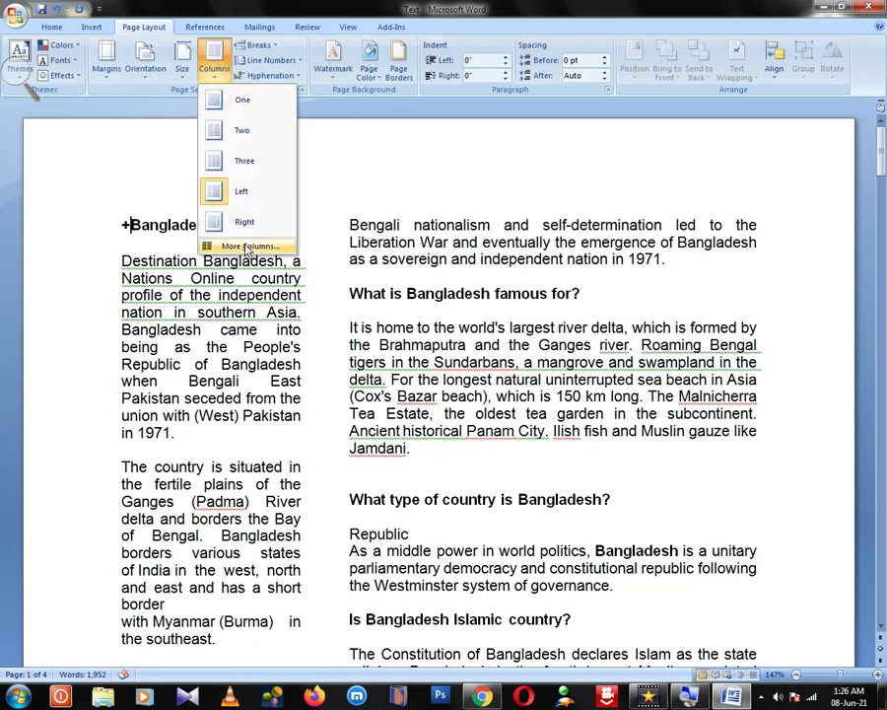
- Try the Right column preset, then return the text to a single column
{"action": "left_click", "coordinate": [244, 224]}
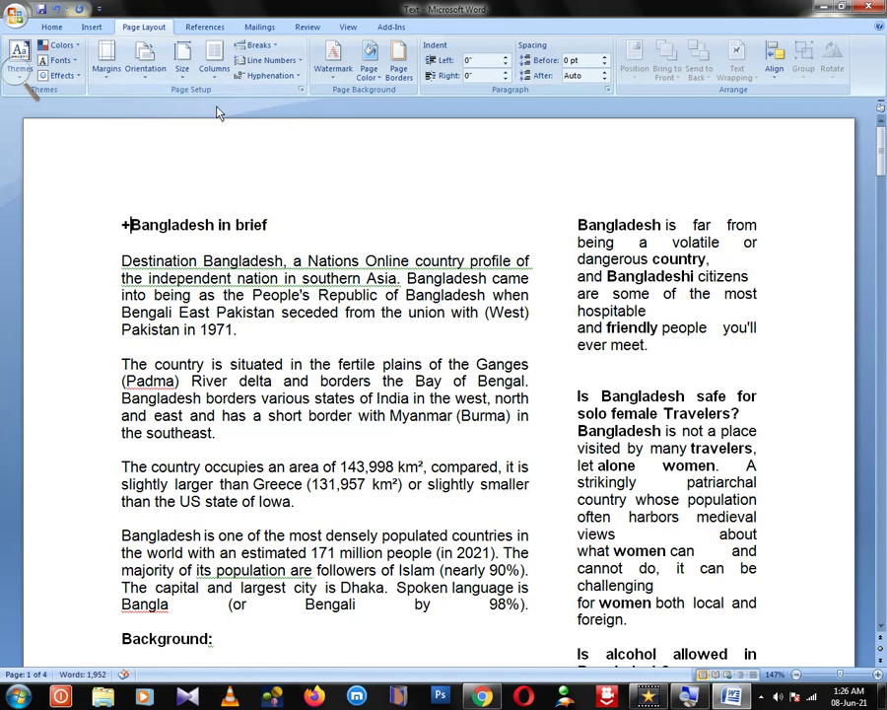
{"action": "left_click", "coordinate": [214, 69]}
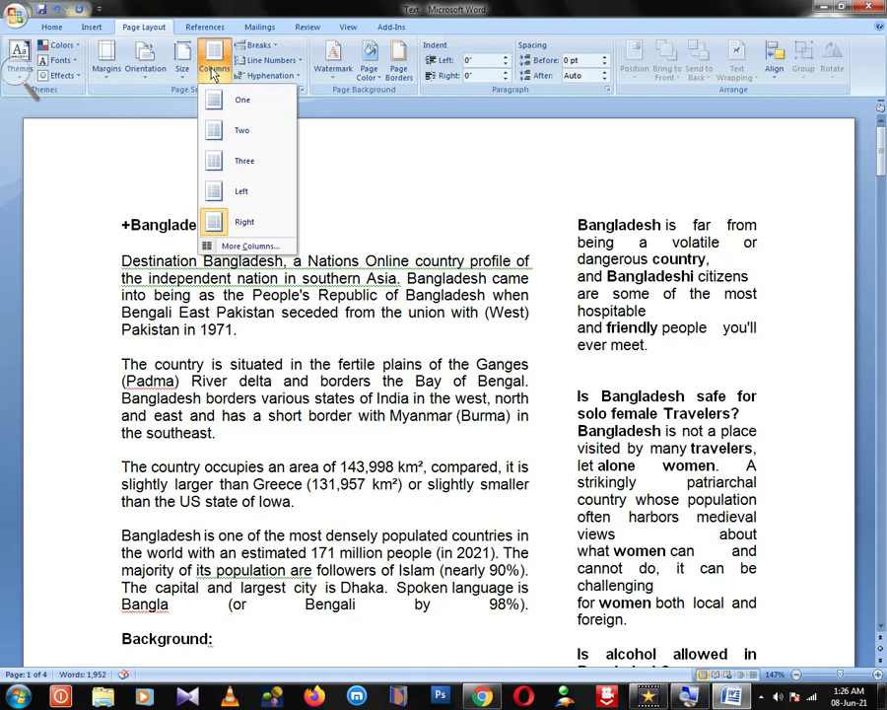
{"action": "left_click", "coordinate": [247, 104]}
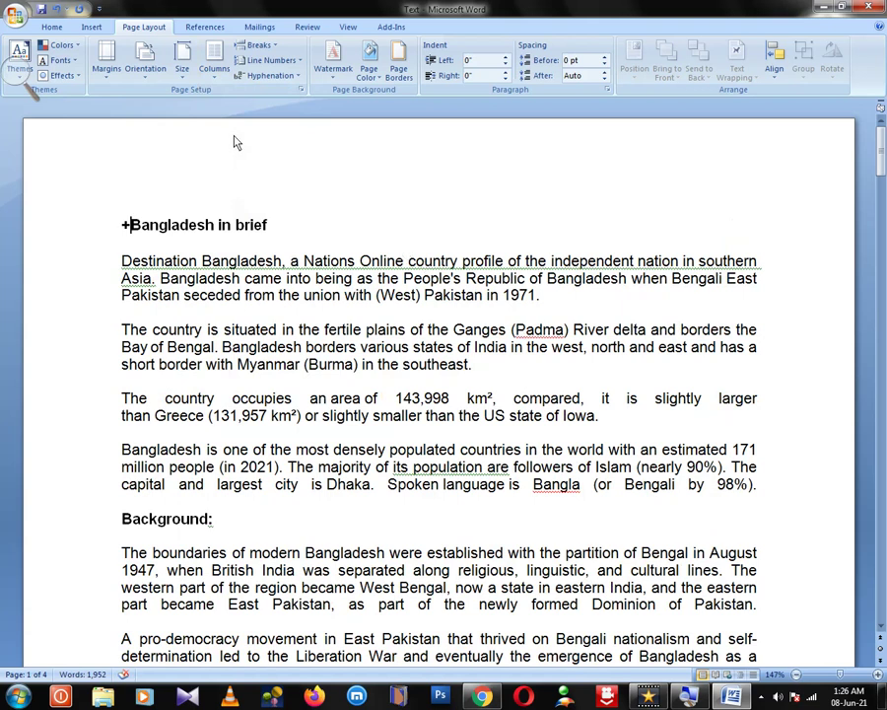
- Set three equal columns and view their details: 1.83" widths, 0.5" spacing
{"action": "left_click", "coordinate": [215, 71]}
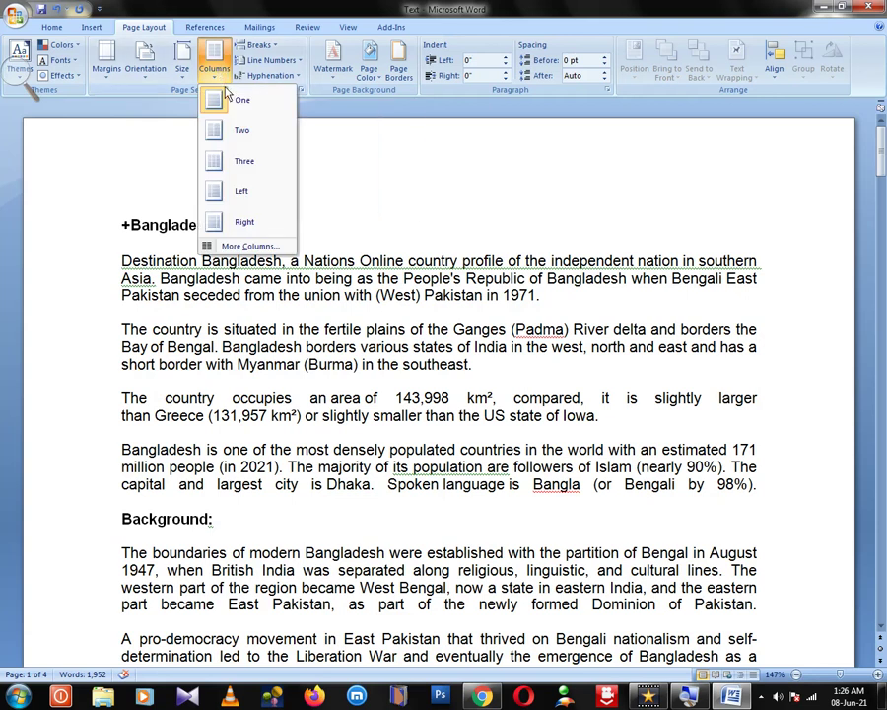
{"action": "left_click", "coordinate": [232, 164]}
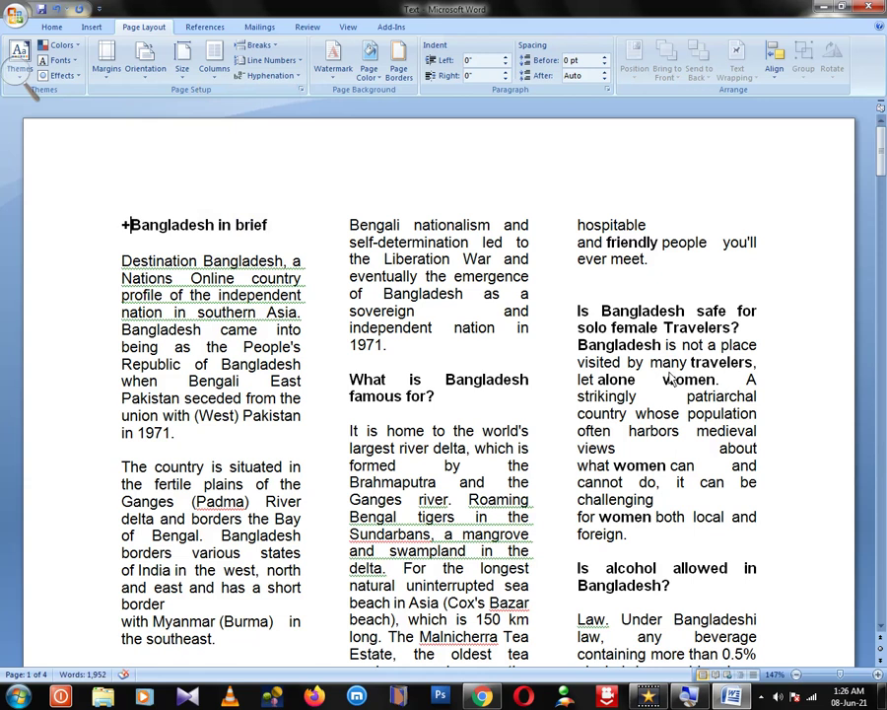
{"action": "left_click", "coordinate": [214, 64]}
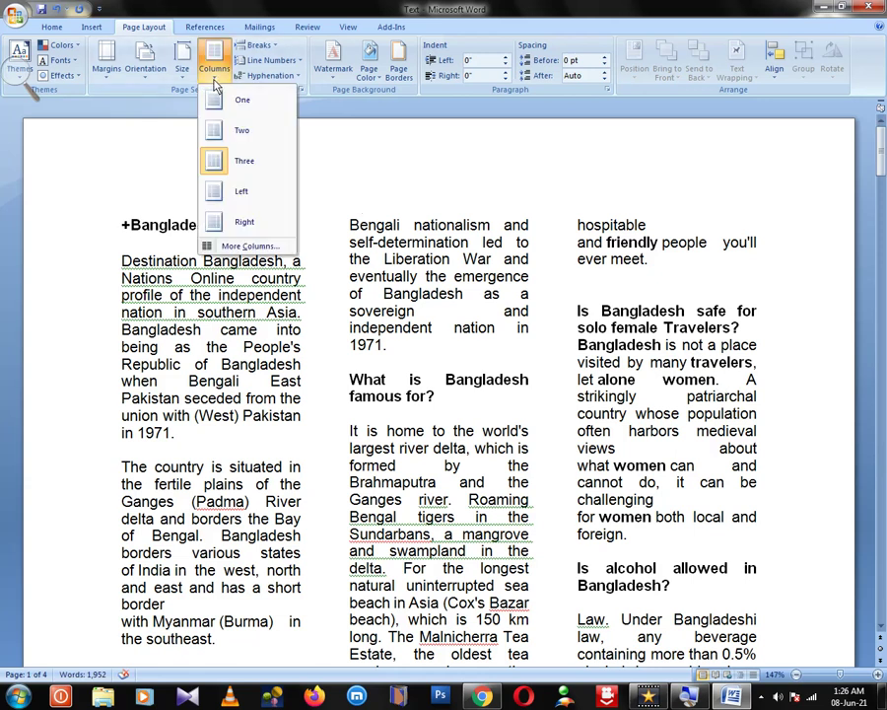
{"action": "left_click", "coordinate": [236, 248]}
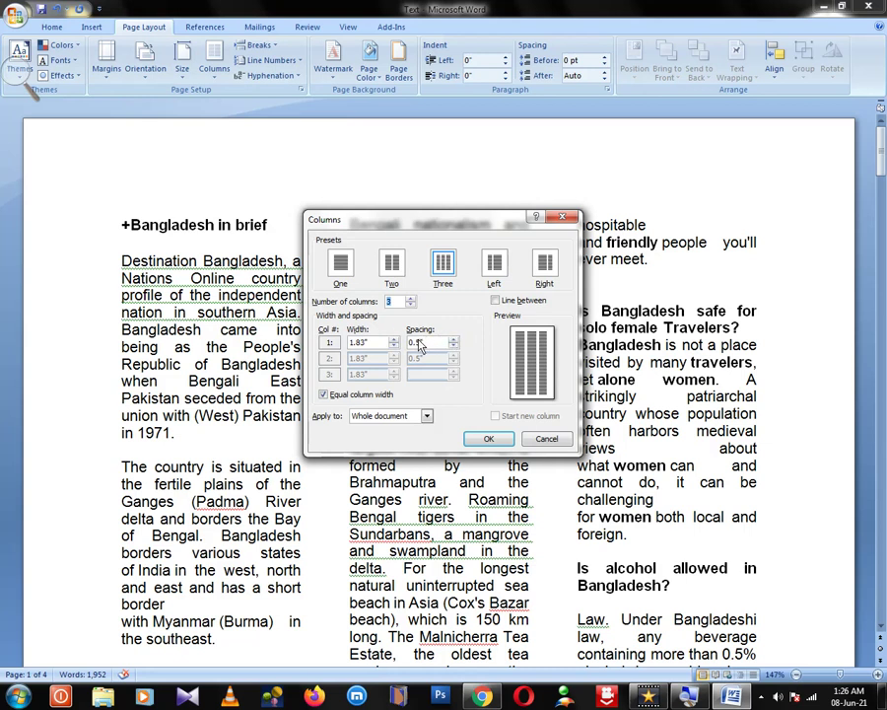
- Narrow the spacing between the three columns to 0.25"
{"action": "left_click", "coordinate": [419, 343]}
{"action": "type", "text": "0.25"}
{"action": "left_click", "coordinate": [491, 441]}
{"action": "left_click", "coordinate": [490, 441]}
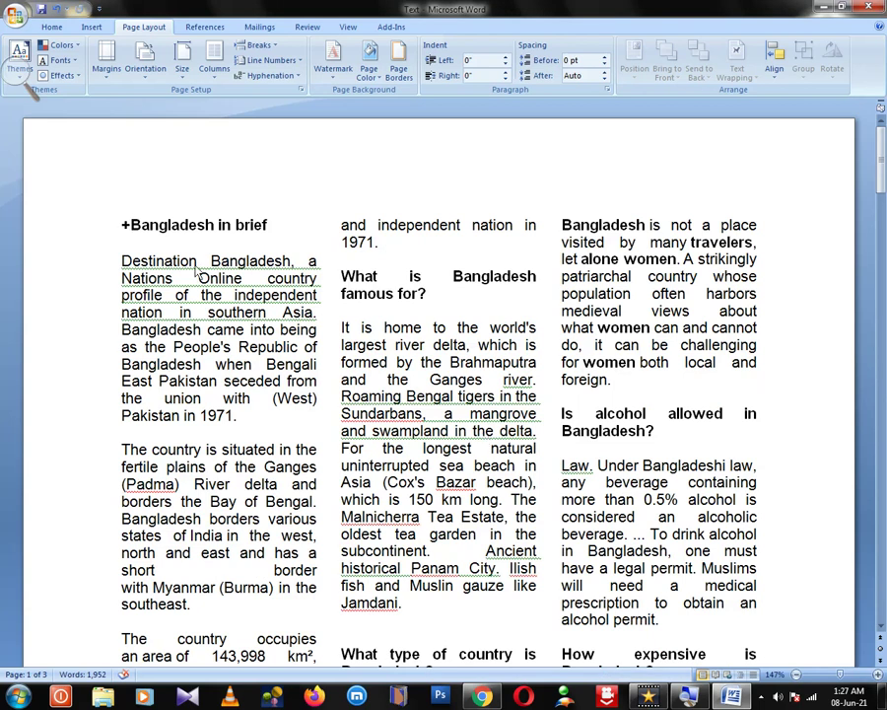
- Restore the column spacing to 0.5" in the More Columns settings
{"action": "left_click", "coordinate": [213, 64]}
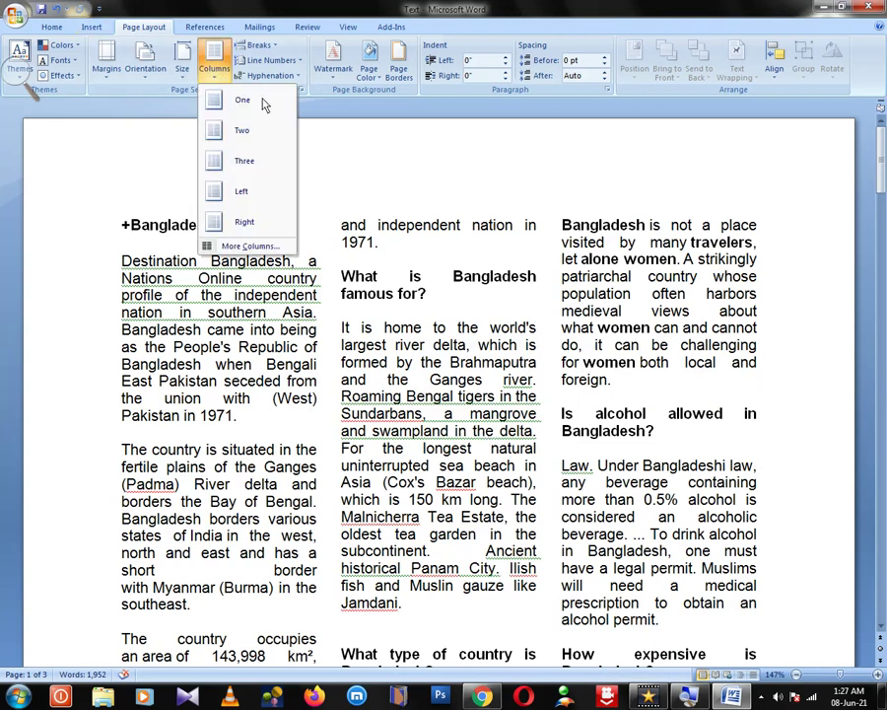
{"action": "left_click", "coordinate": [244, 245]}
{"action": "key", "text": "Tab"}
{"action": "key", "text": "Tab"}
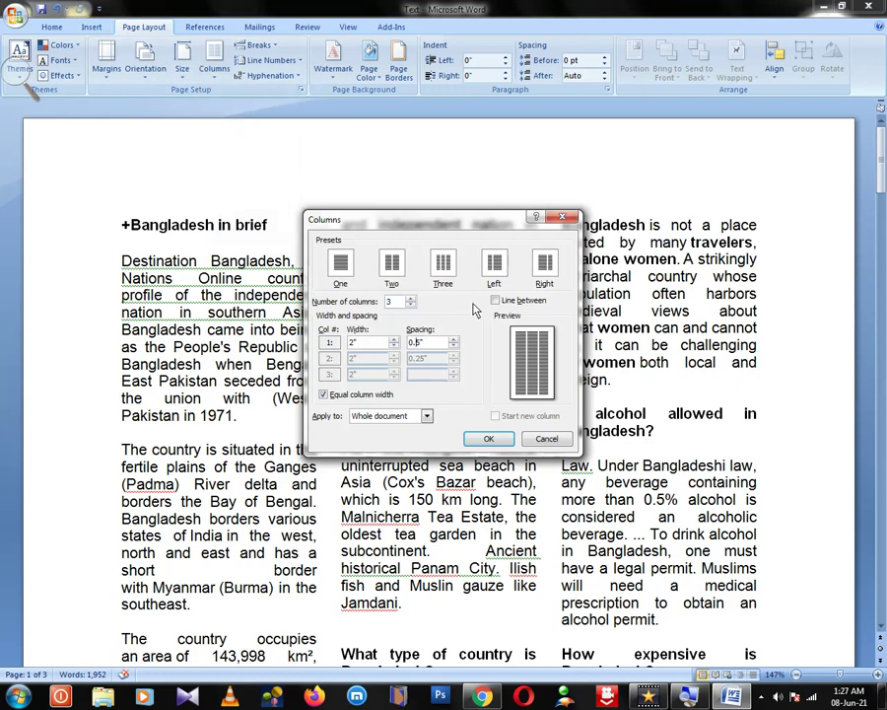
{"action": "left_click", "coordinate": [485, 437]}
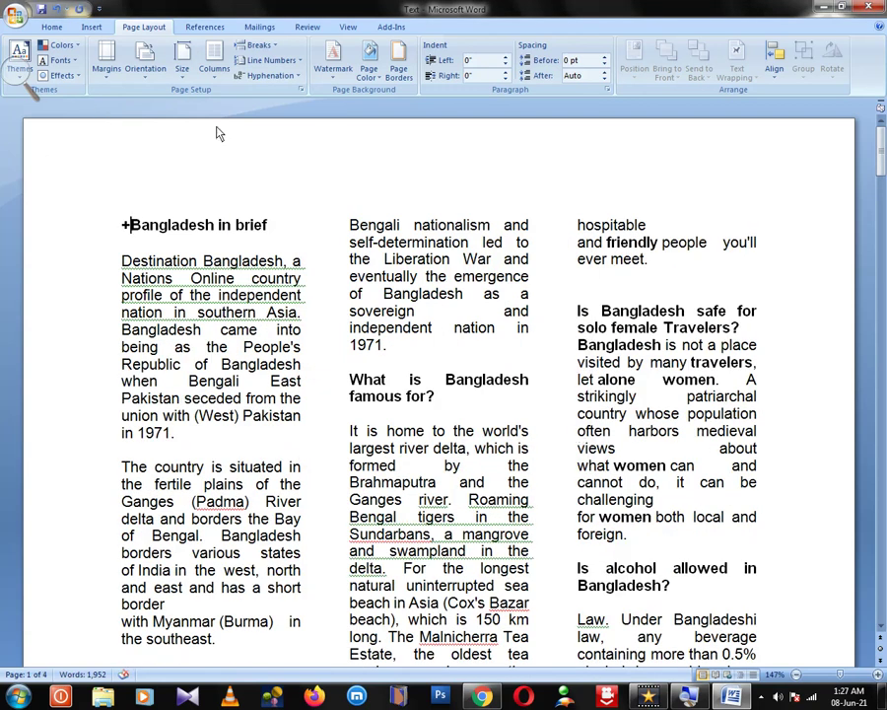
- Add dividing lines between the three columns and review the pages
{"action": "left_click", "coordinate": [221, 73]}
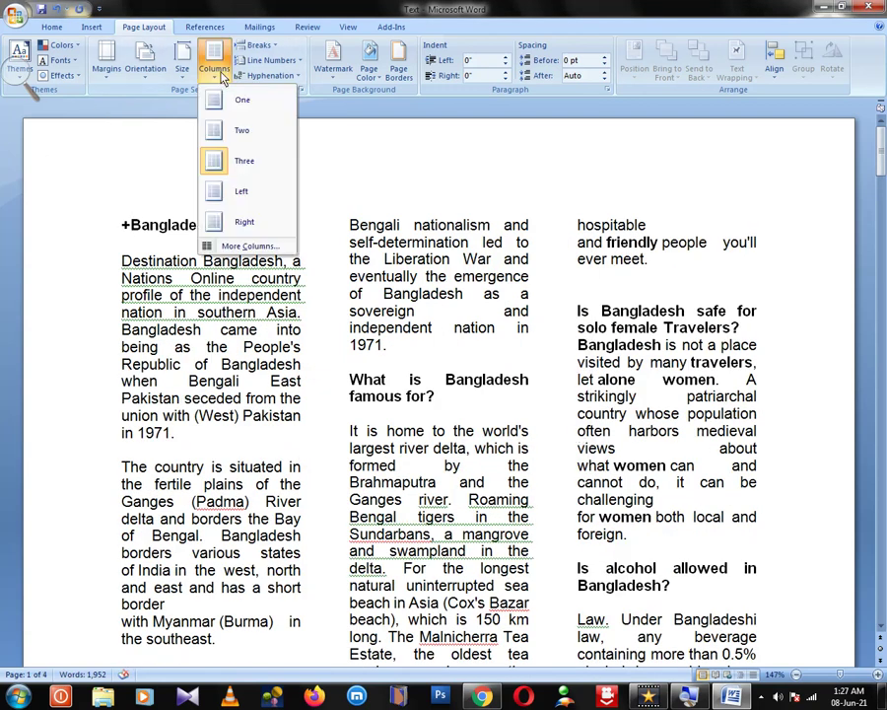
{"action": "left_click", "coordinate": [240, 248]}
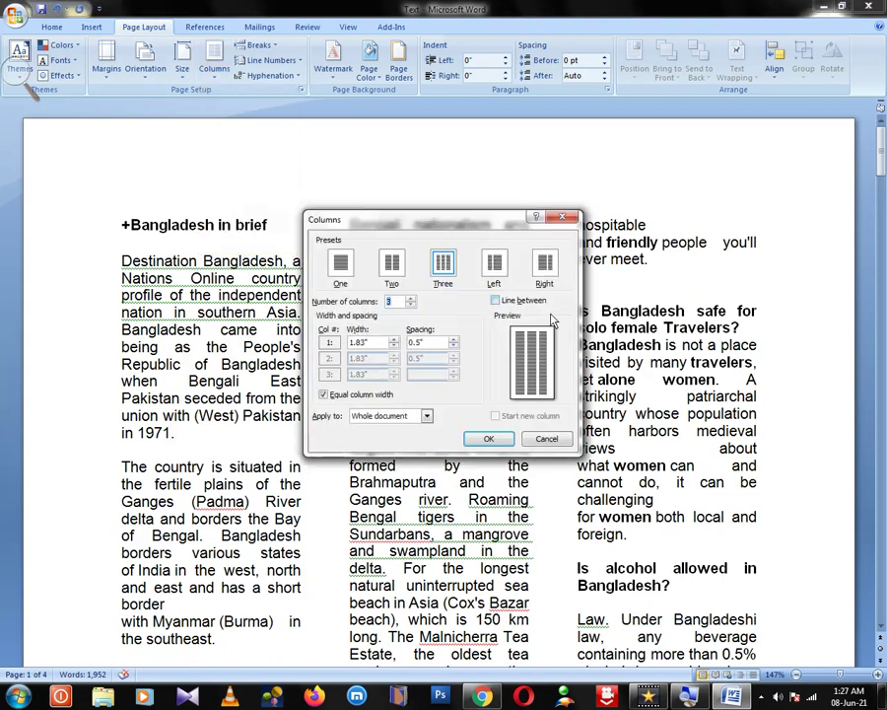
{"action": "left_click", "coordinate": [495, 300]}
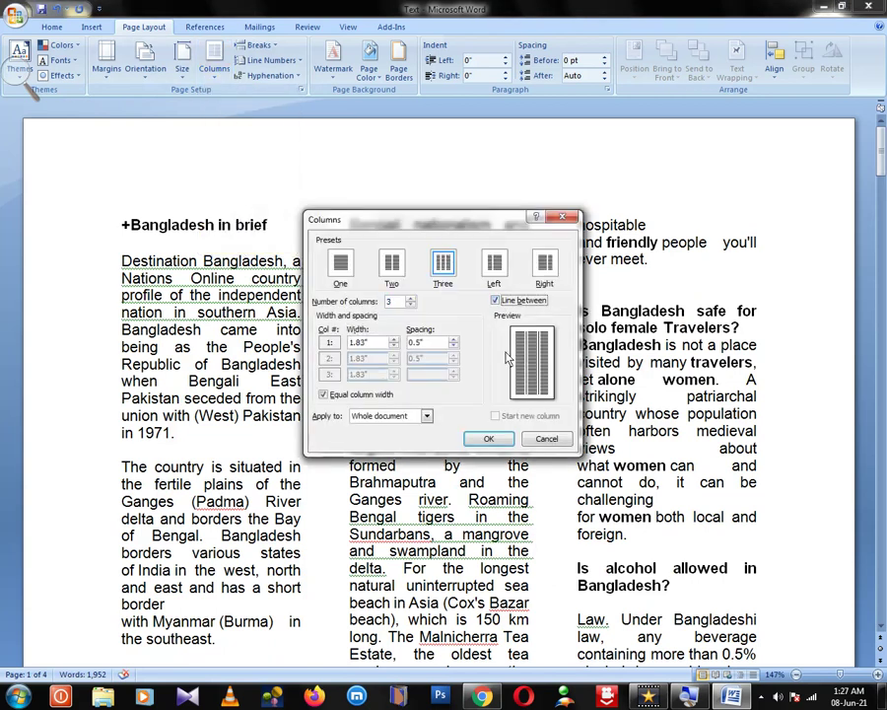
{"action": "left_click", "coordinate": [477, 441]}
{"action": "scroll", "coordinate": [458, 537], "scroll_direction": "down", "scroll_amount": 5}
{"action": "scroll", "coordinate": [447, 440], "scroll_direction": "down", "scroll_amount": 5}
{"action": "scroll", "coordinate": [452, 503], "scroll_direction": "down", "scroll_amount": 5}
{"action": "scroll", "coordinate": [452, 445], "scroll_direction": "down", "scroll_amount": 5}
{"action": "scroll", "coordinate": [443, 444], "scroll_direction": "down", "scroll_amount": 3}
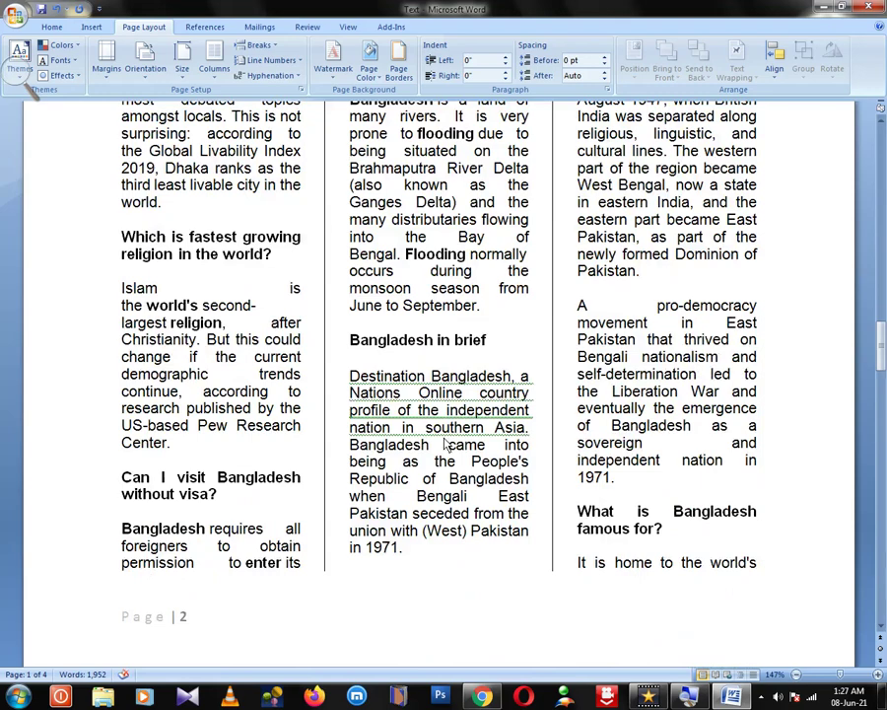
{"action": "scroll", "coordinate": [424, 414], "scroll_direction": "up", "scroll_amount": 5}
{"action": "scroll", "coordinate": [405, 325], "scroll_direction": "up", "scroll_amount": 3}
{"action": "scroll", "coordinate": [409, 305], "scroll_direction": "up", "scroll_amount": 5}
{"action": "scroll", "coordinate": [414, 290], "scroll_direction": "up", "scroll_amount": 5}
{"action": "scroll", "coordinate": [412, 247], "scroll_direction": "up", "scroll_amount": 8}
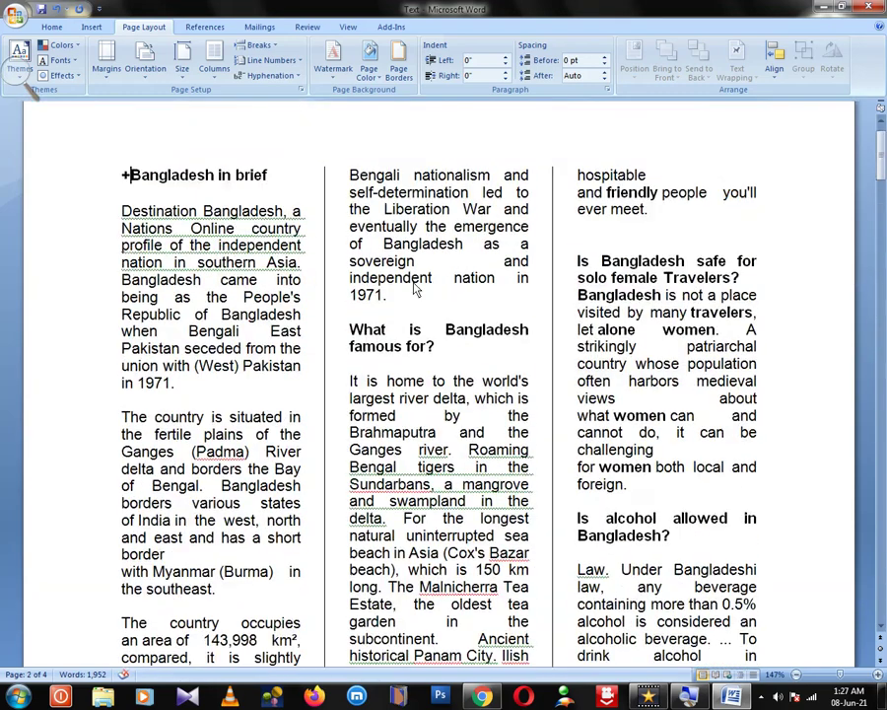
{"action": "scroll", "coordinate": [412, 174], "scroll_direction": "up", "scroll_amount": 1}
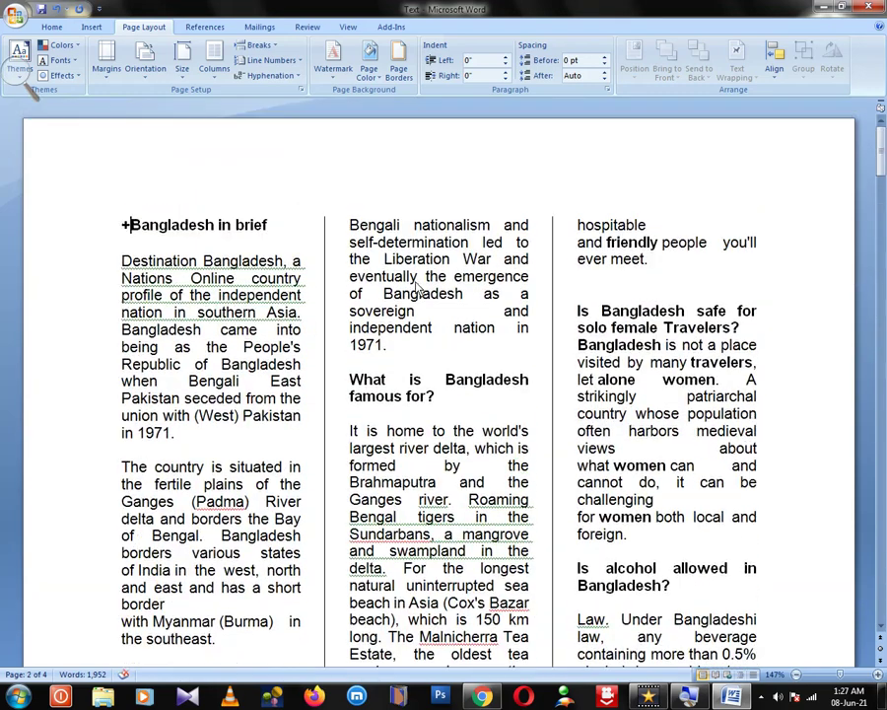
- Turn off Line between so the three columns have no dividers
{"action": "left_click", "coordinate": [214, 59]}
{"action": "left_click", "coordinate": [240, 247]}
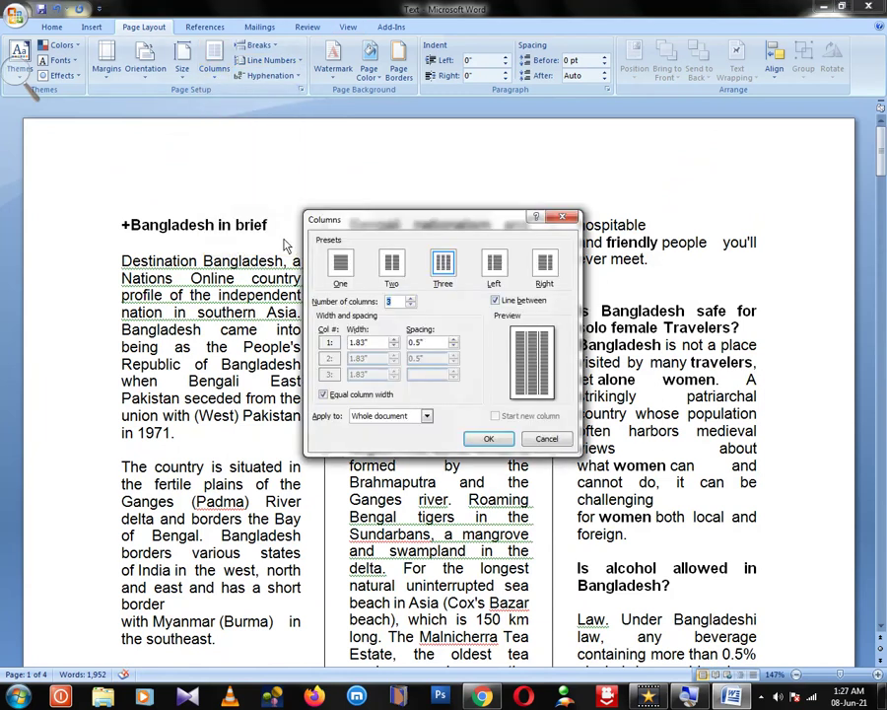
{"action": "left_click", "coordinate": [496, 301]}
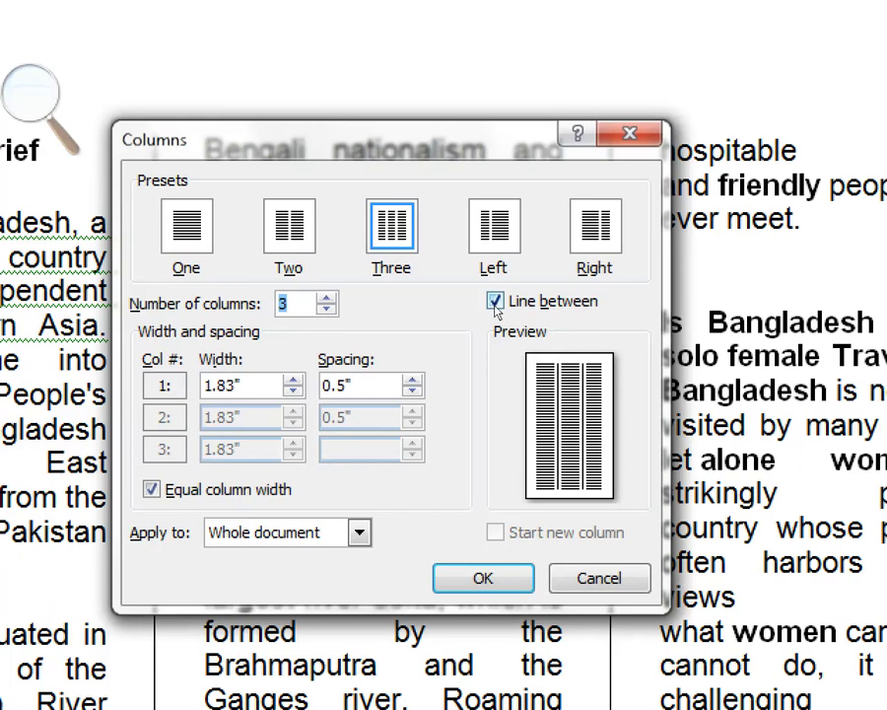
{"action": "left_click", "coordinate": [496, 301]}
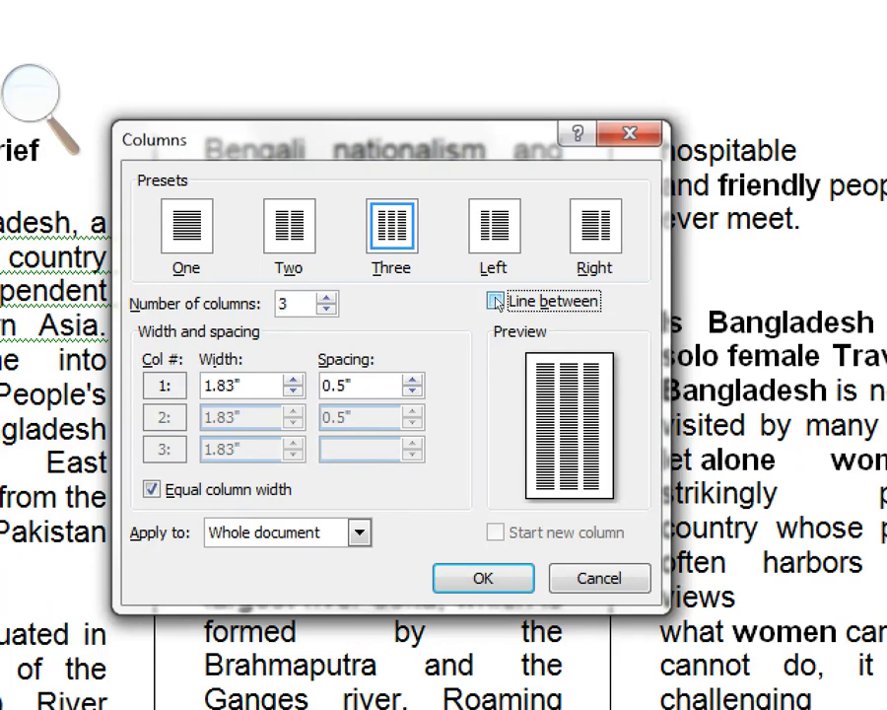
{"action": "key", "text": "Return"}
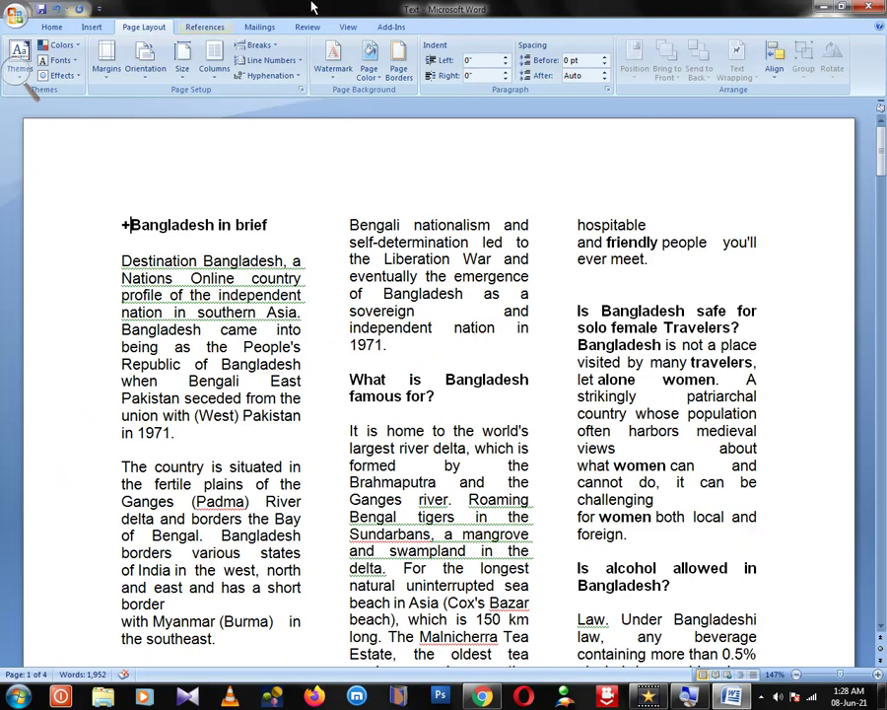
- Reflow the text from three columns into two equal-width columns
{"action": "scroll", "coordinate": [366, 305], "scroll_direction": "down", "scroll_amount": 4}
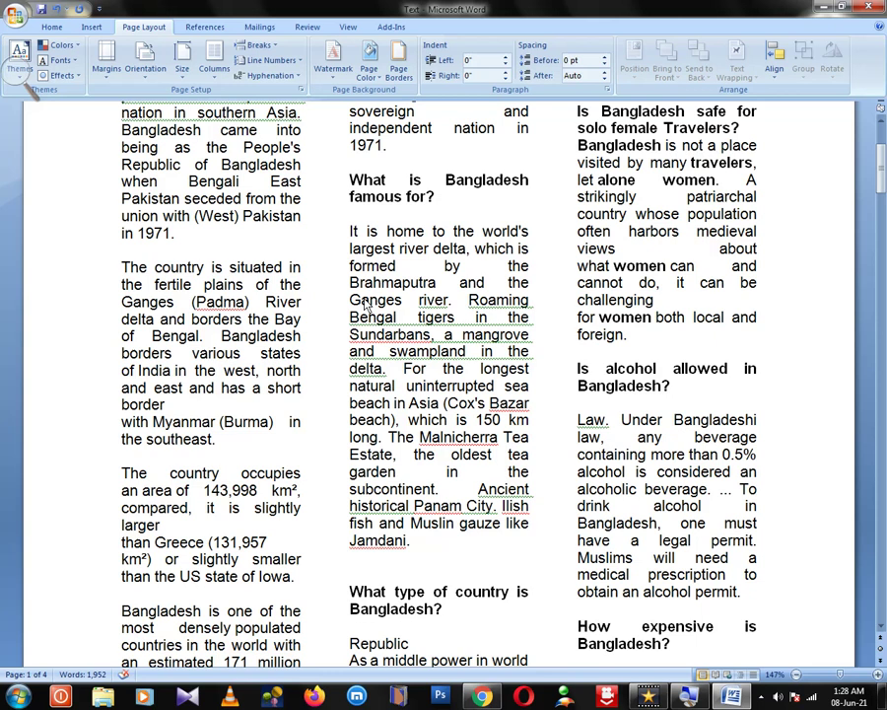
{"action": "scroll", "coordinate": [260, 214], "scroll_direction": "up", "scroll_amount": 4}
{"action": "left_click", "coordinate": [209, 67]}
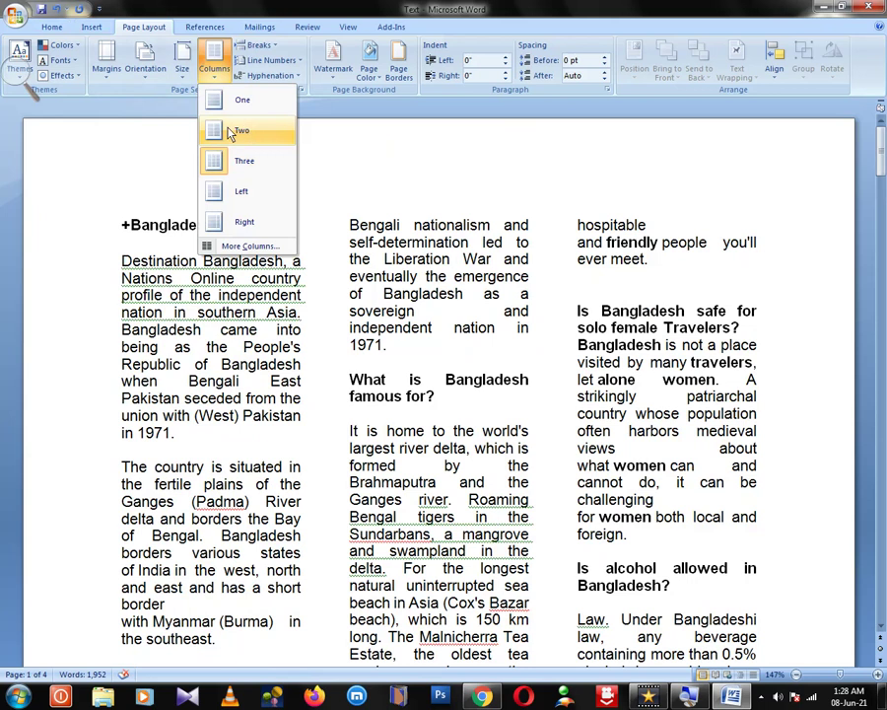
{"action": "left_click", "coordinate": [233, 131]}
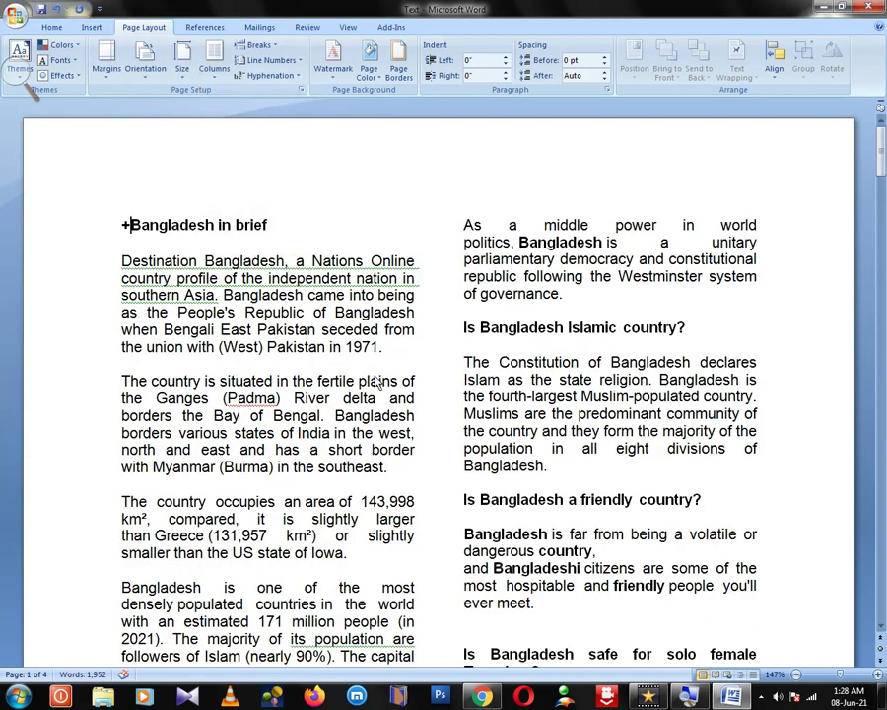
- Review the two-column text down to the Background section and reopen the Columns menu
{"action": "scroll", "coordinate": [289, 325], "scroll_direction": "down", "scroll_amount": 5}
{"action": "scroll", "coordinate": [289, 326], "scroll_direction": "down", "scroll_amount": 5}
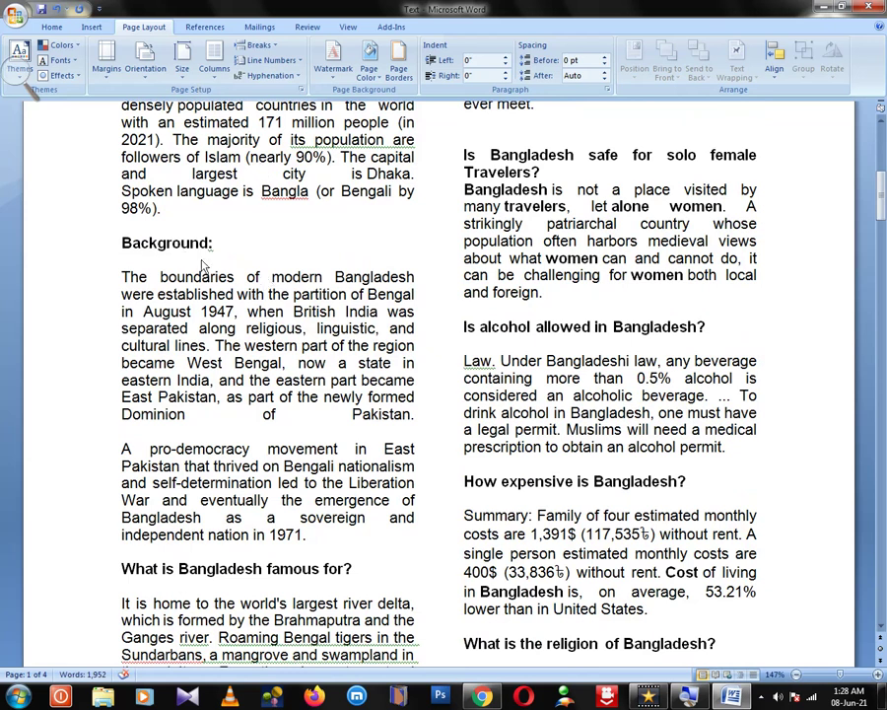
{"action": "scroll", "coordinate": [448, 325], "scroll_direction": "up", "scroll_amount": 7}
{"action": "scroll", "coordinate": [446, 323], "scroll_direction": "up", "scroll_amount": 3}
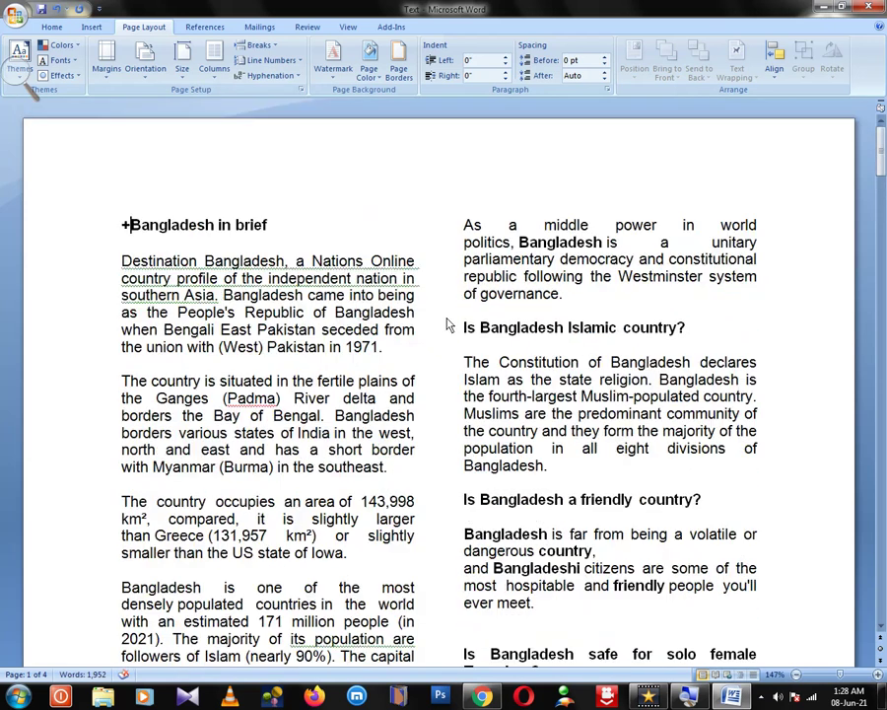
{"action": "scroll", "coordinate": [302, 426], "scroll_direction": "down", "scroll_amount": 5}
{"action": "scroll", "coordinate": [251, 431], "scroll_direction": "down", "scroll_amount": 5}
{"action": "scroll", "coordinate": [128, 172], "scroll_direction": "up", "scroll_amount": 1}
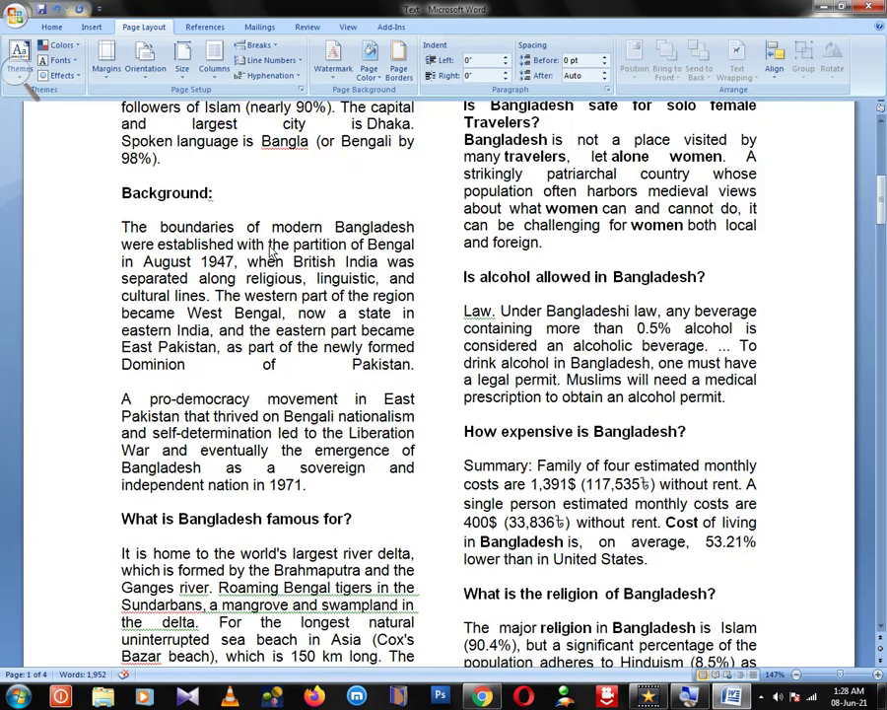
{"action": "scroll", "coordinate": [128, 242], "scroll_direction": "up", "scroll_amount": 4}
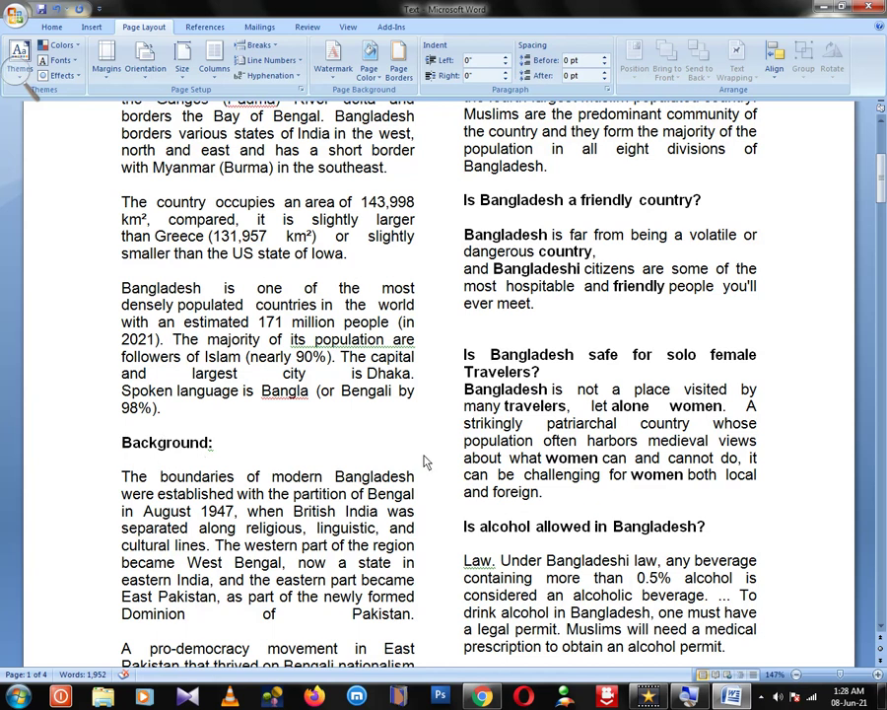
{"action": "left_click", "coordinate": [213, 67]}
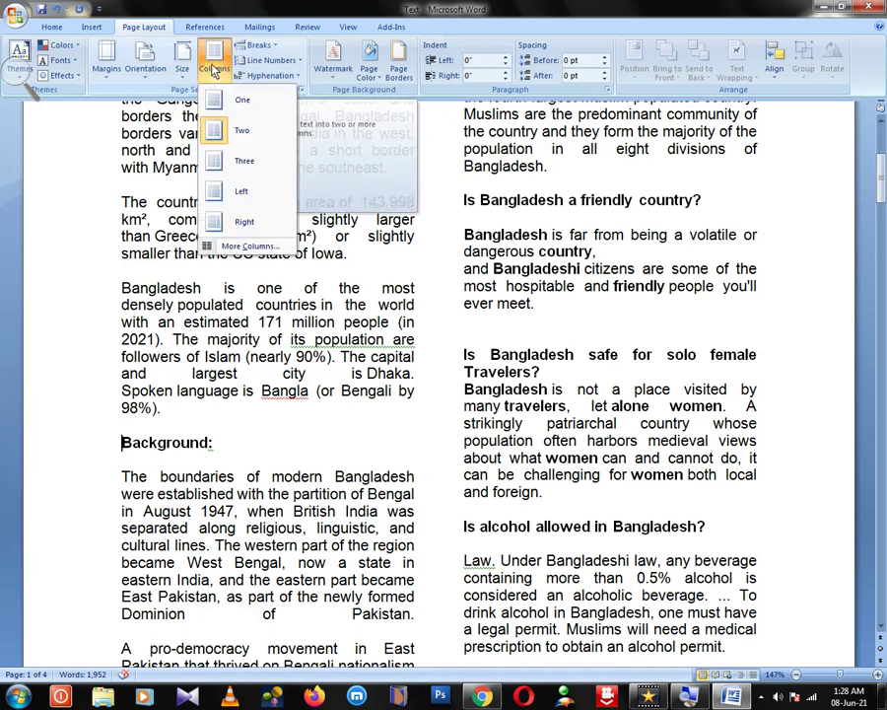
- Try a column break that pushes 'Background:' to the second column, then remove it
{"action": "left_click", "coordinate": [275, 47]}
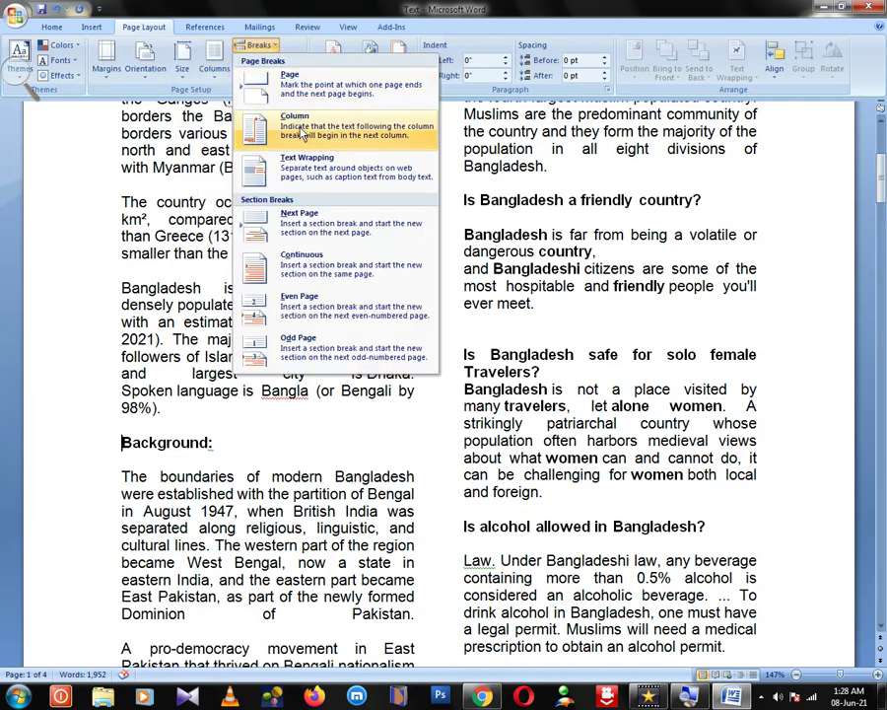
{"action": "left_click", "coordinate": [302, 135]}
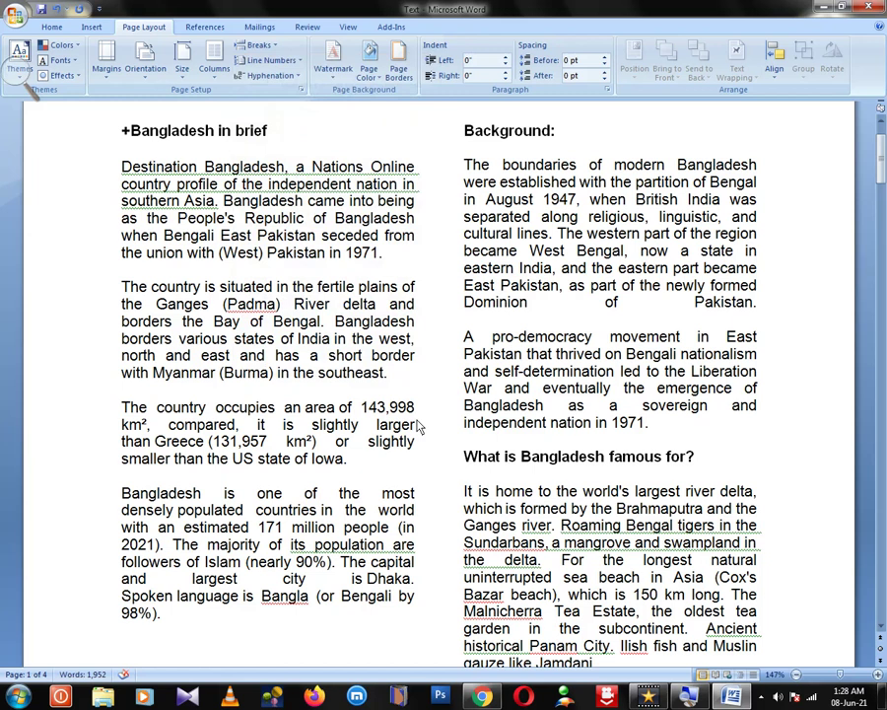
{"action": "key", "text": "BackSpace"}
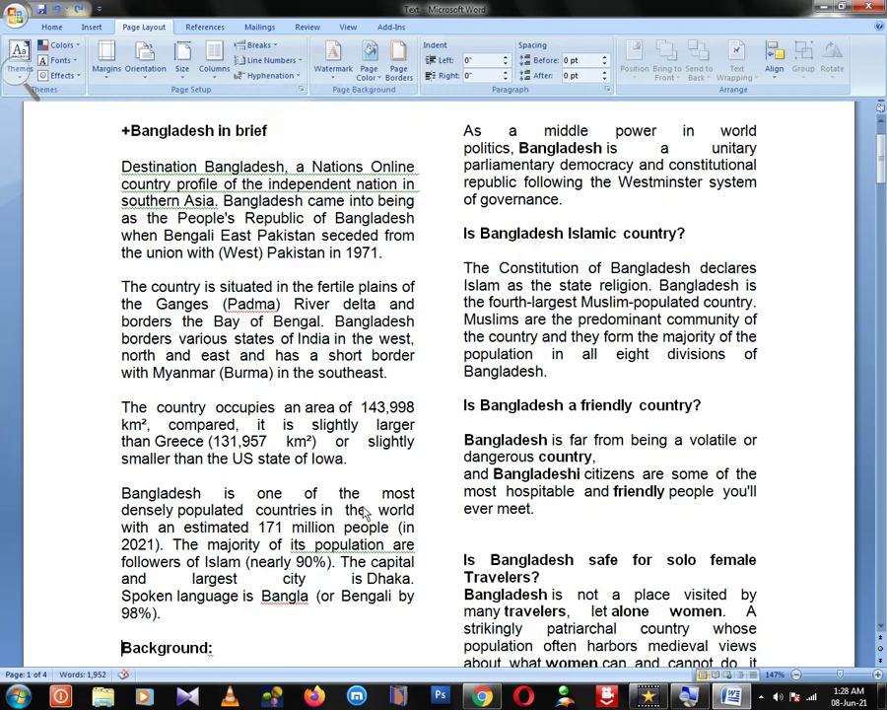
{"action": "left_click", "coordinate": [275, 52]}
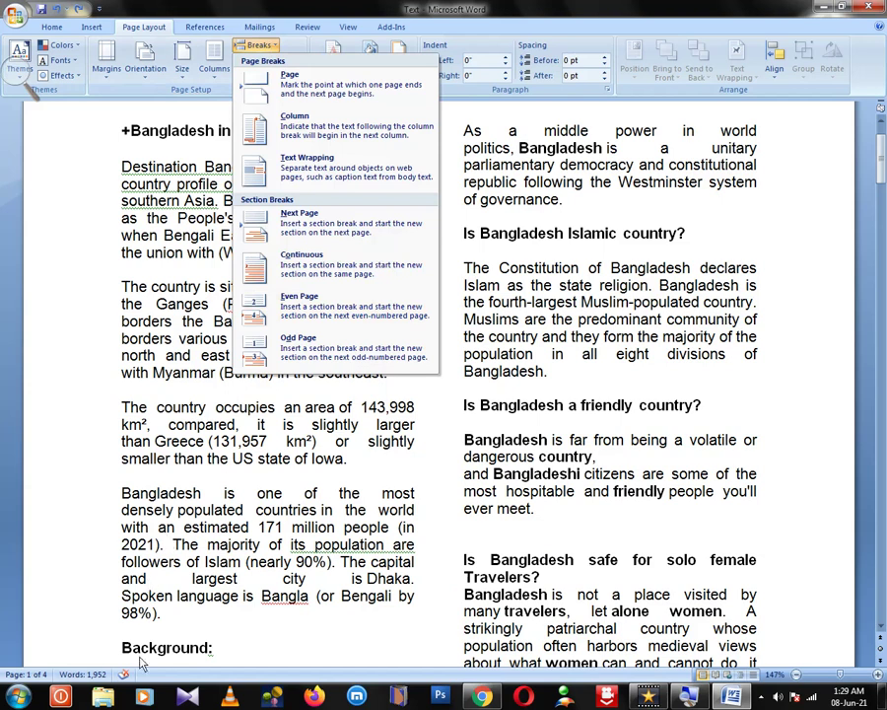
{"action": "left_click", "coordinate": [211, 647]}
- Insert a page break before 'Background:' so it starts on a new page
{"action": "scroll", "coordinate": [322, 540], "scroll_direction": "down", "scroll_amount": 4}
{"action": "left_click", "coordinate": [122, 449]}
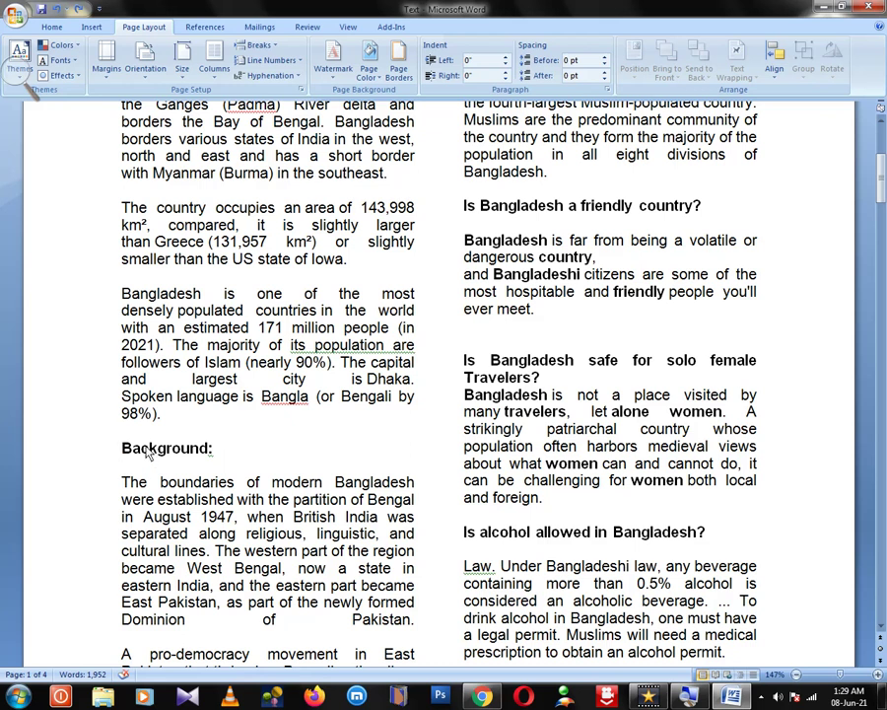
{"action": "left_click", "coordinate": [276, 48]}
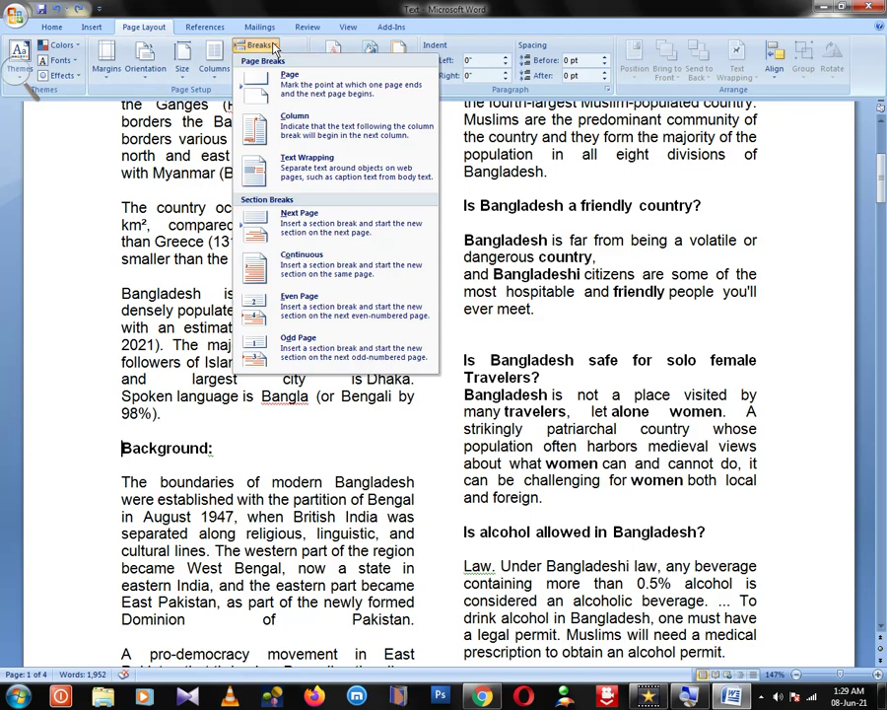
{"action": "left_click", "coordinate": [316, 92]}
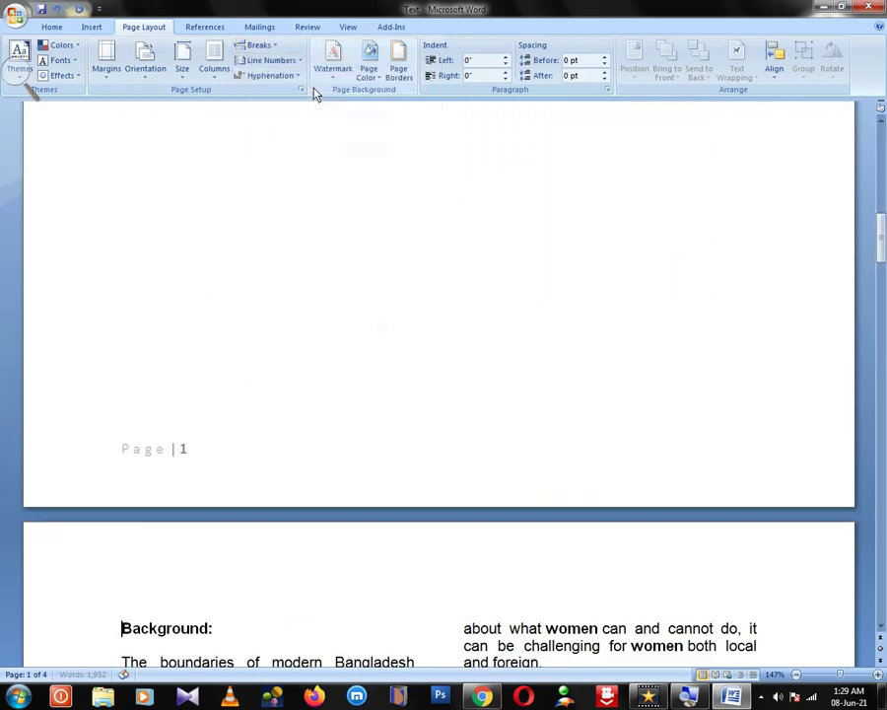
- Insert another page break before 'Background:' with Ctrl+Enter
{"action": "scroll", "coordinate": [494, 428], "scroll_direction": "up", "scroll_amount": 4}
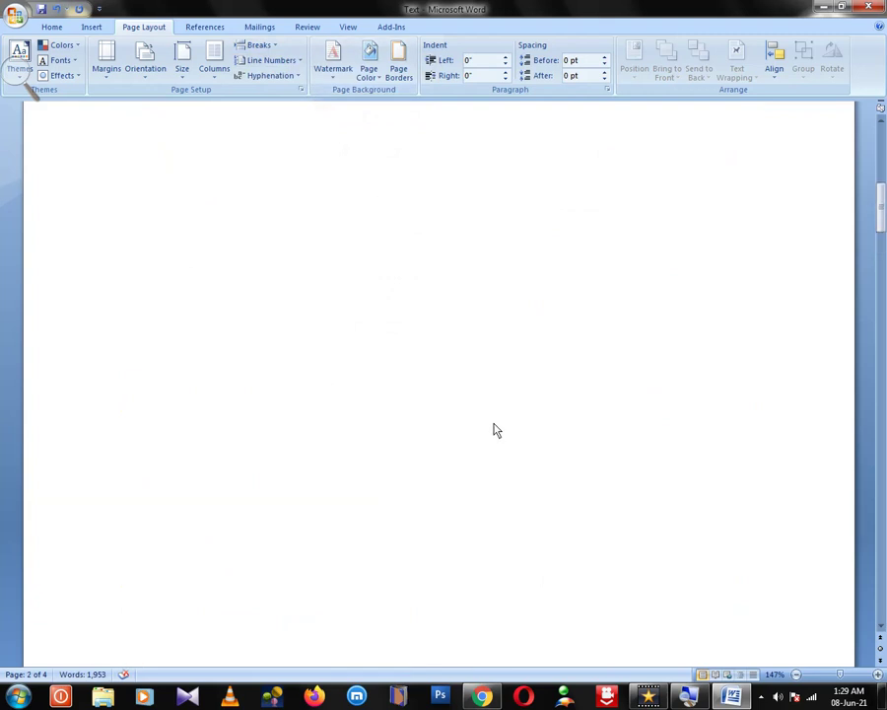
{"action": "scroll", "coordinate": [489, 419], "scroll_direction": "up", "scroll_amount": 4}
{"action": "scroll", "coordinate": [485, 399], "scroll_direction": "up", "scroll_amount": 3}
{"action": "scroll", "coordinate": [485, 389], "scroll_direction": "down", "scroll_amount": 5}
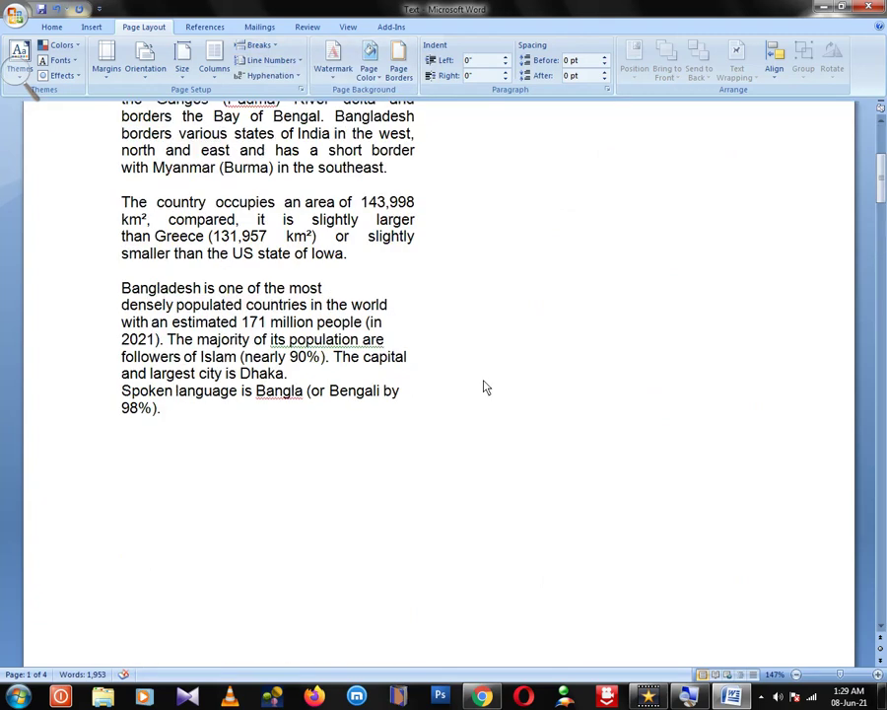
{"action": "scroll", "coordinate": [483, 387], "scroll_direction": "down", "scroll_amount": 5}
{"action": "scroll", "coordinate": [483, 387], "scroll_direction": "down", "scroll_amount": 5}
{"action": "scroll", "coordinate": [481, 387], "scroll_direction": "down", "scroll_amount": 5}
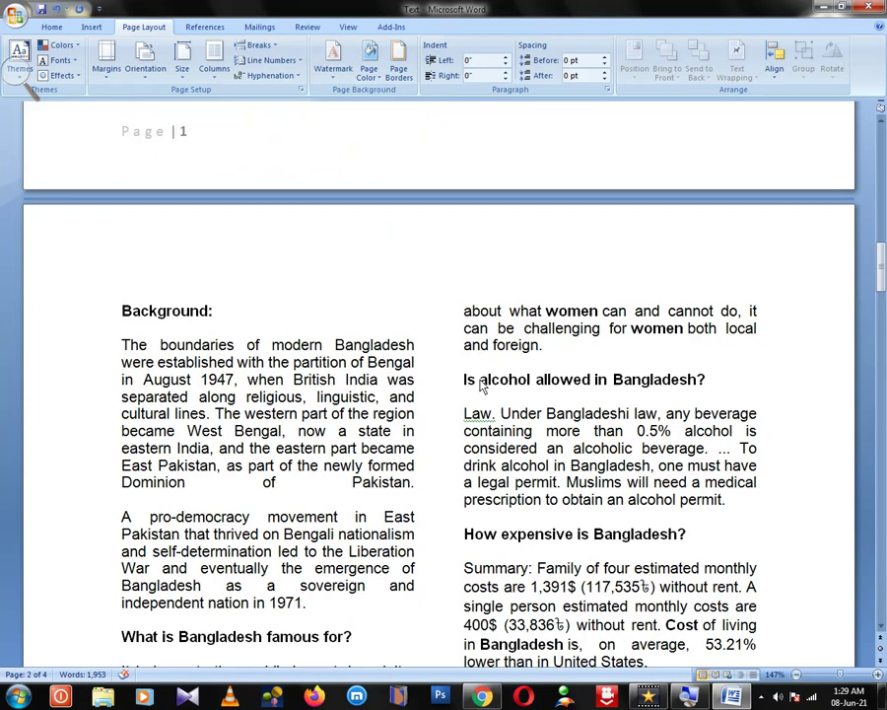
{"action": "scroll", "coordinate": [481, 387], "scroll_direction": "down", "scroll_amount": 3}
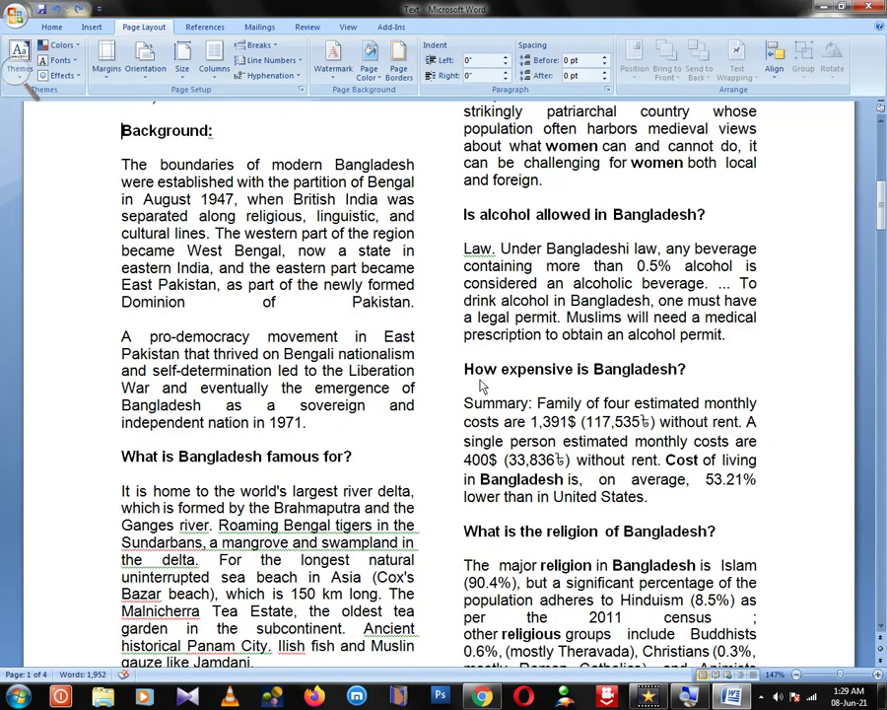
{"action": "scroll", "coordinate": [390, 464], "scroll_direction": "down", "scroll_amount": 3}
{"action": "scroll", "coordinate": [389, 464], "scroll_direction": "down", "scroll_amount": 3}
{"action": "scroll", "coordinate": [388, 464], "scroll_direction": "down", "scroll_amount": 1}
{"action": "scroll", "coordinate": [388, 463], "scroll_direction": "up", "scroll_amount": 5}
{"action": "scroll", "coordinate": [388, 462], "scroll_direction": "up", "scroll_amount": 5}
{"action": "scroll", "coordinate": [389, 456], "scroll_direction": "up", "scroll_amount": 3}
{"action": "scroll", "coordinate": [326, 464], "scroll_direction": "up", "scroll_amount": 2}
{"action": "scroll", "coordinate": [223, 496], "scroll_direction": "down", "scroll_amount": 3}
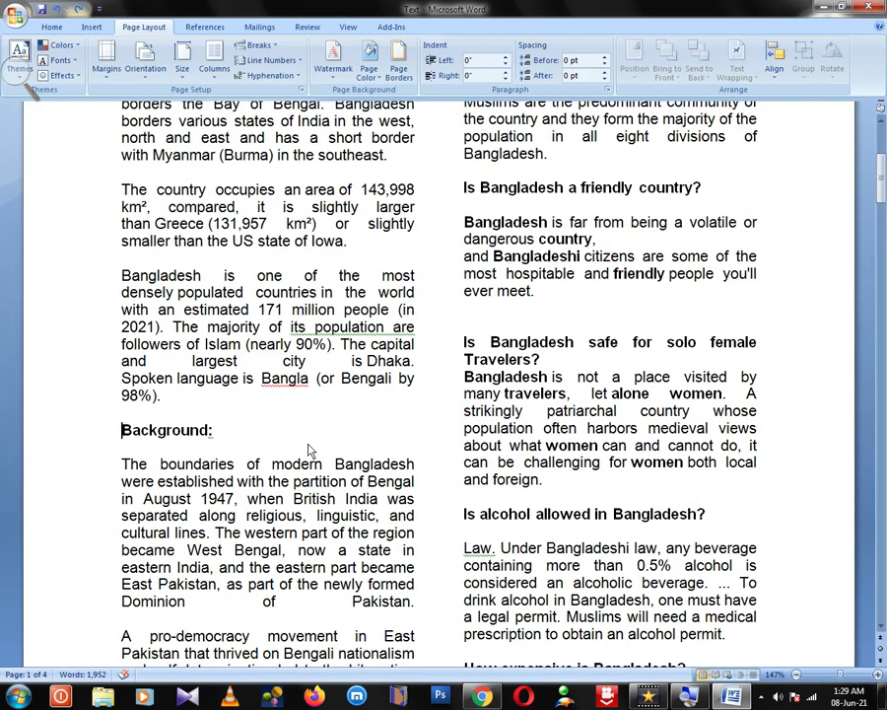
{"action": "key", "text": "ctrl+Return"}
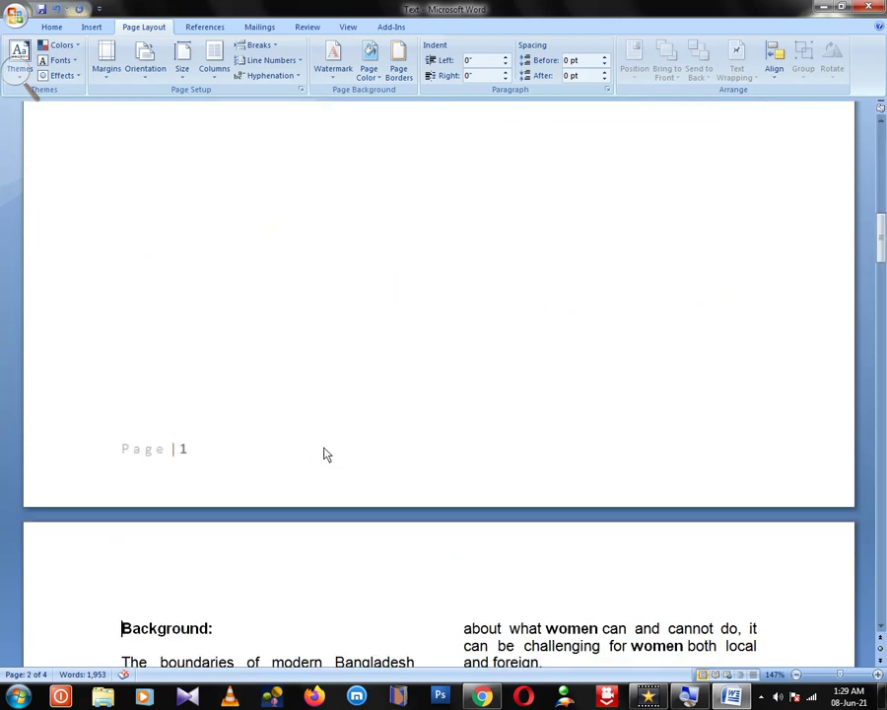
- Undo the page break so 'Background:' follows the population paragraph again
{"action": "scroll", "coordinate": [337, 459], "scroll_direction": "down", "scroll_amount": 5}
{"action": "scroll", "coordinate": [340, 460], "scroll_direction": "up", "scroll_amount": 10}
{"action": "scroll", "coordinate": [340, 460], "scroll_direction": "up", "scroll_amount": 8}
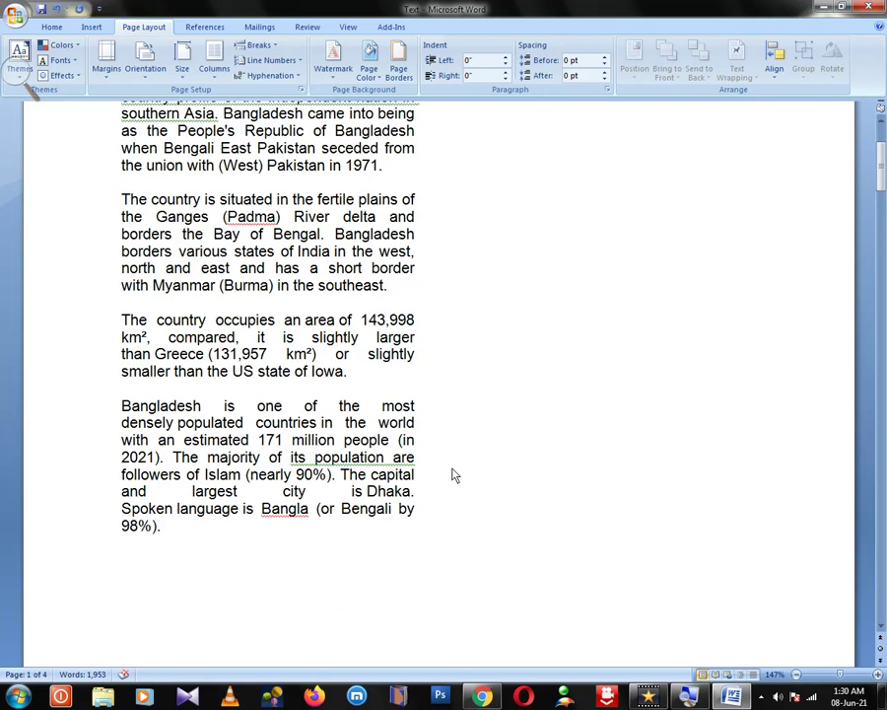
{"action": "key", "text": "ctrl+z"}
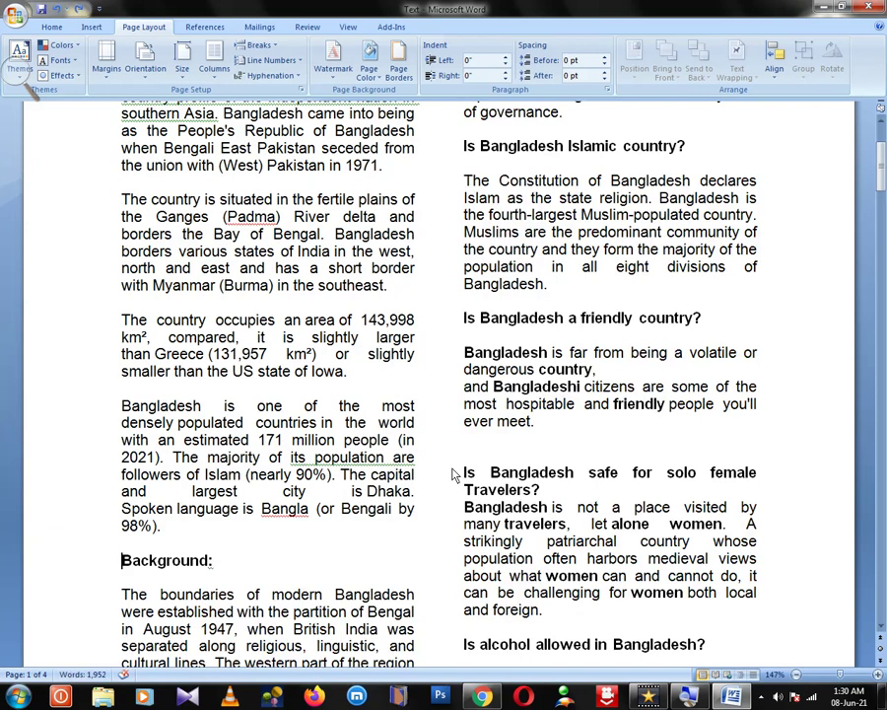
{"action": "scroll", "coordinate": [258, 345], "scroll_direction": "up", "scroll_amount": 4}
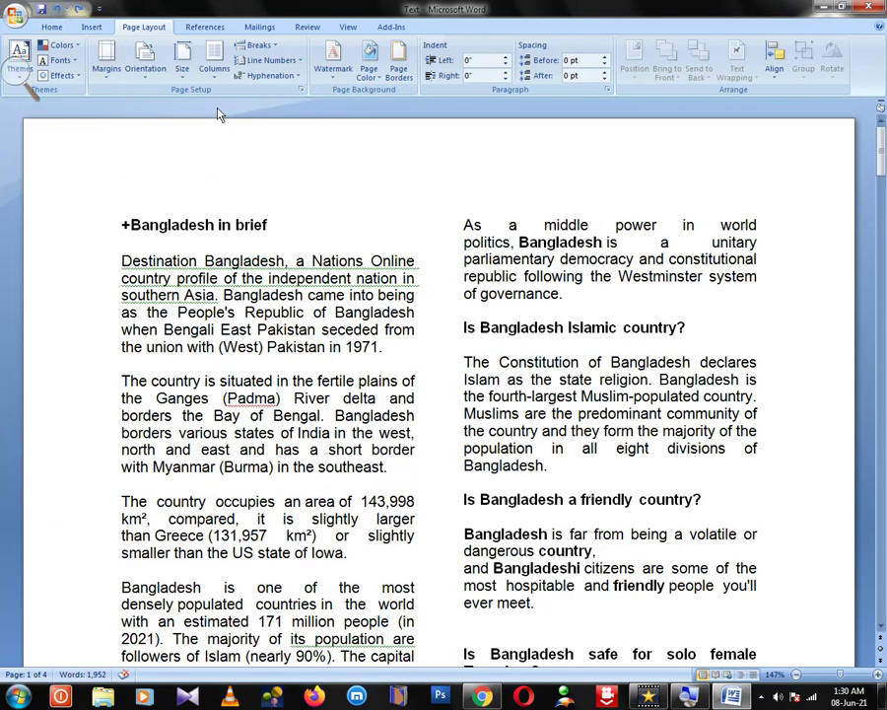
{"action": "left_click", "coordinate": [221, 81]}
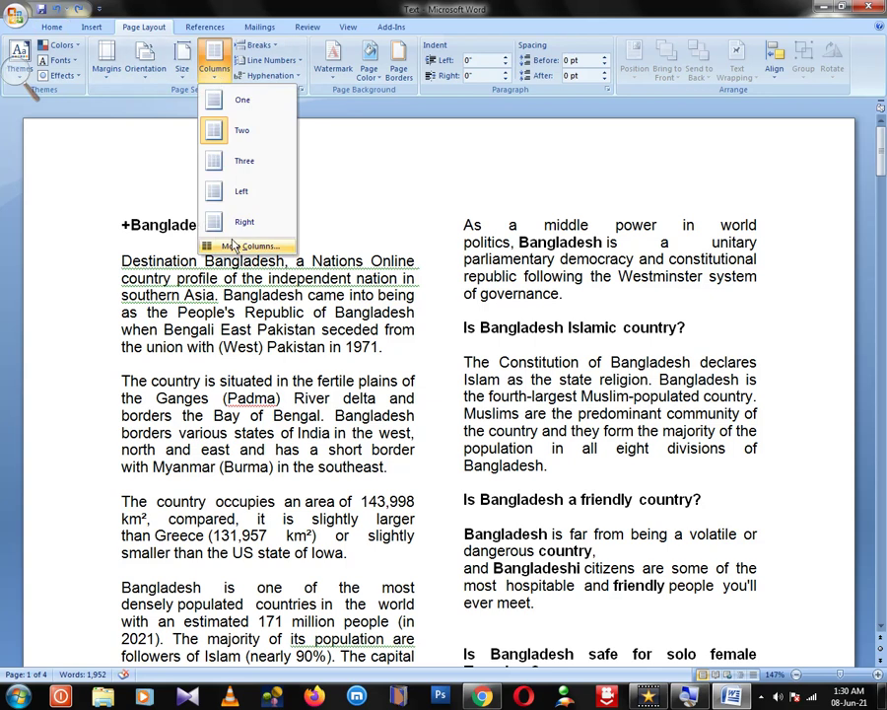
{"action": "left_click", "coordinate": [240, 246]}
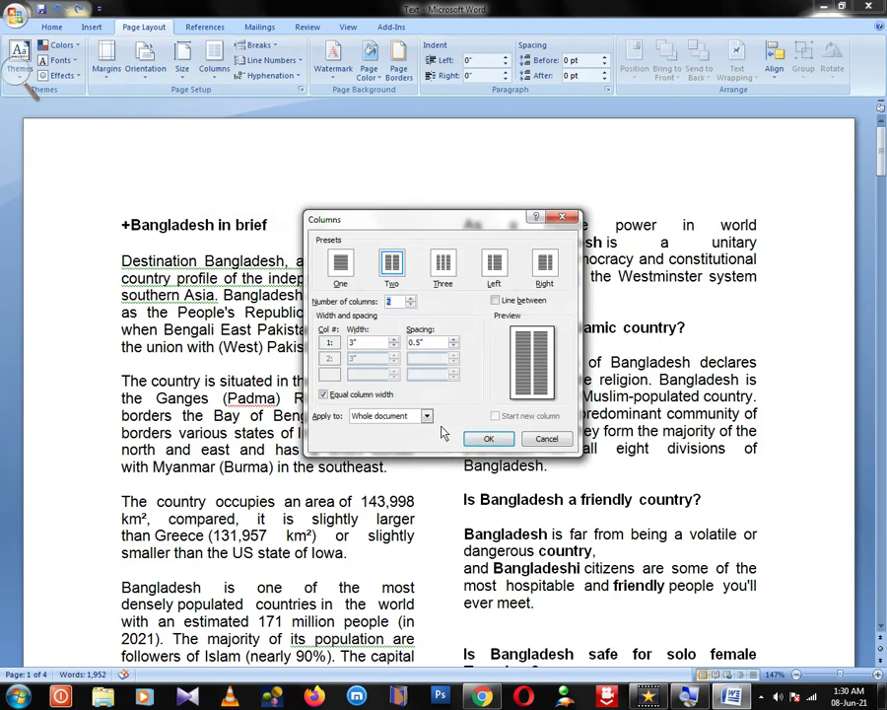
{"action": "left_click", "coordinate": [548, 440]}
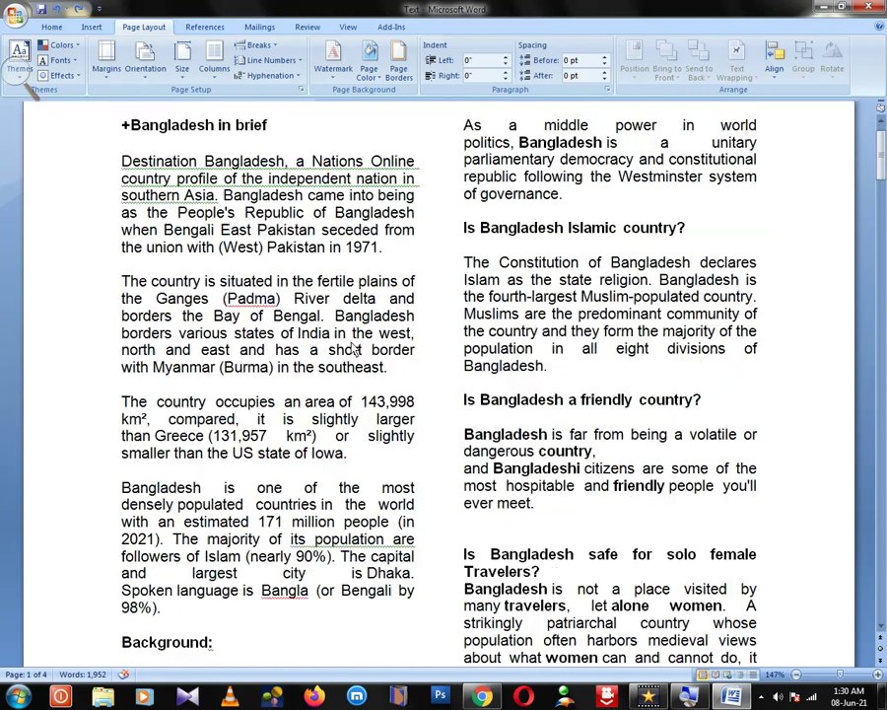
{"action": "scroll", "coordinate": [350, 365], "scroll_direction": "down", "scroll_amount": 12}
{"action": "scroll", "coordinate": [352, 357], "scroll_direction": "down", "scroll_amount": 2}
{"action": "scroll", "coordinate": [353, 357], "scroll_direction": "down", "scroll_amount": 5}
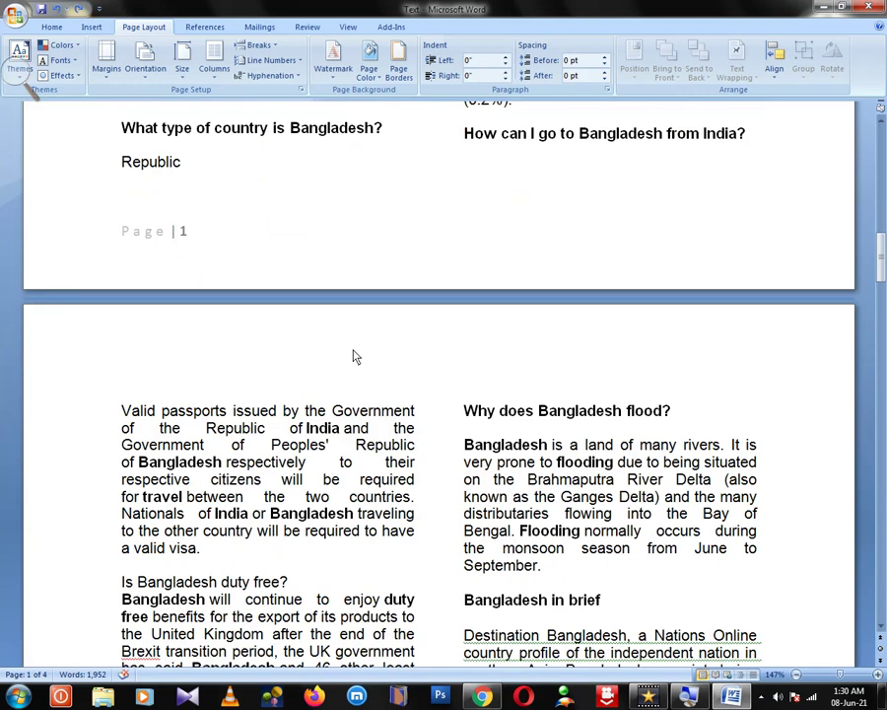
- Scroll back to the top of the document and show the Portrait and Landscape orientation options
{"action": "scroll", "coordinate": [332, 339], "scroll_direction": "up", "scroll_amount": 5}
{"action": "scroll", "coordinate": [322, 437], "scroll_direction": "up", "scroll_amount": 7}
{"action": "scroll", "coordinate": [320, 430], "scroll_direction": "up", "scroll_amount": 8}
{"action": "scroll", "coordinate": [321, 425], "scroll_direction": "up", "scroll_amount": 2}
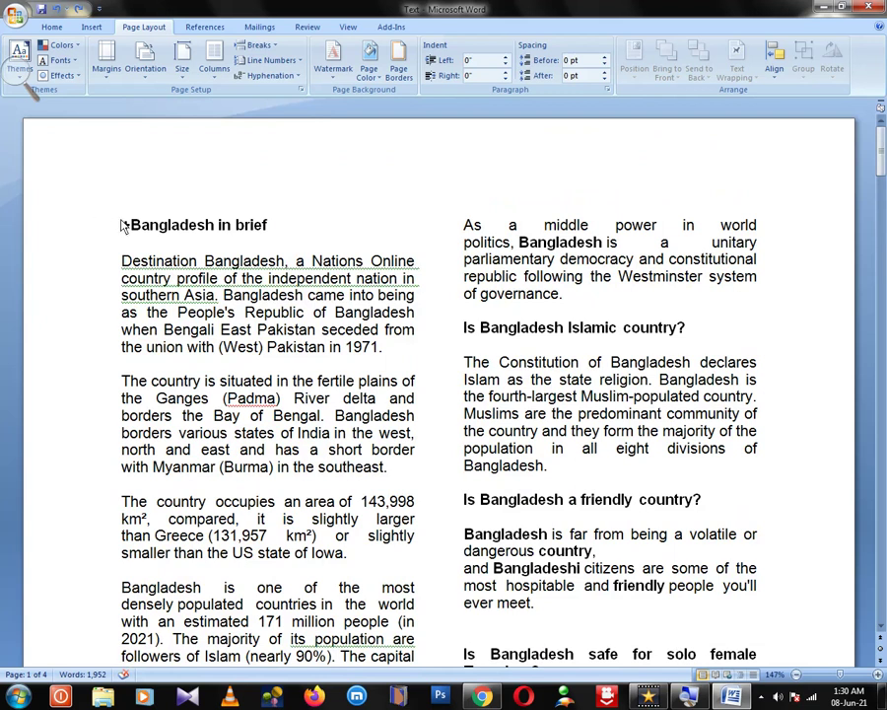
{"action": "scroll", "coordinate": [145, 272], "scroll_direction": "down", "scroll_amount": 8}
{"action": "scroll", "coordinate": [212, 389], "scroll_direction": "down", "scroll_amount": 9}
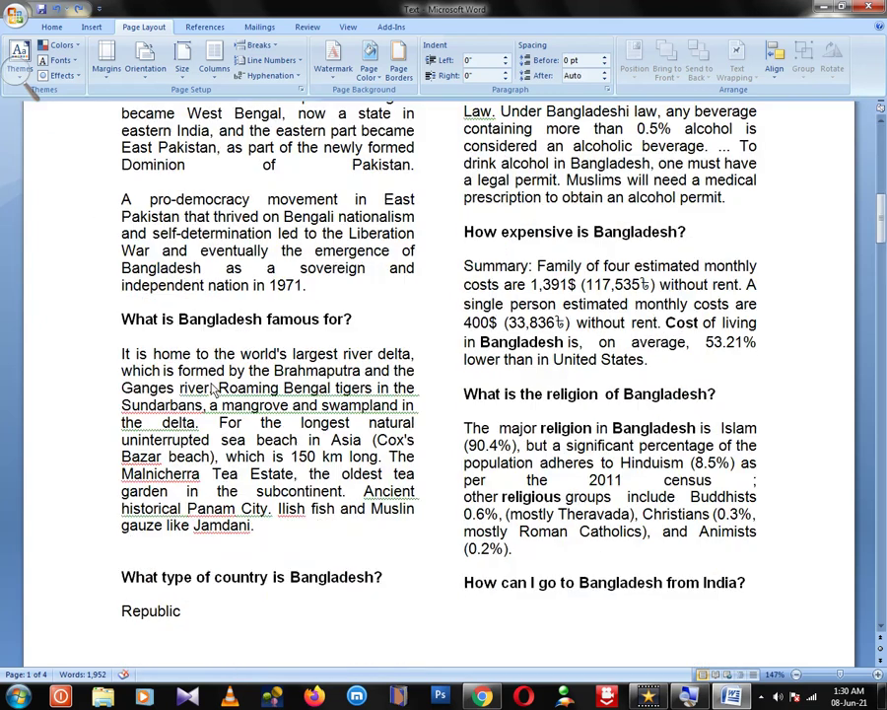
{"action": "scroll", "coordinate": [213, 389], "scroll_direction": "up", "scroll_amount": 9}
{"action": "scroll", "coordinate": [213, 389], "scroll_direction": "up", "scroll_amount": 7}
{"action": "scroll", "coordinate": [247, 246], "scroll_direction": "up", "scroll_amount": 1}
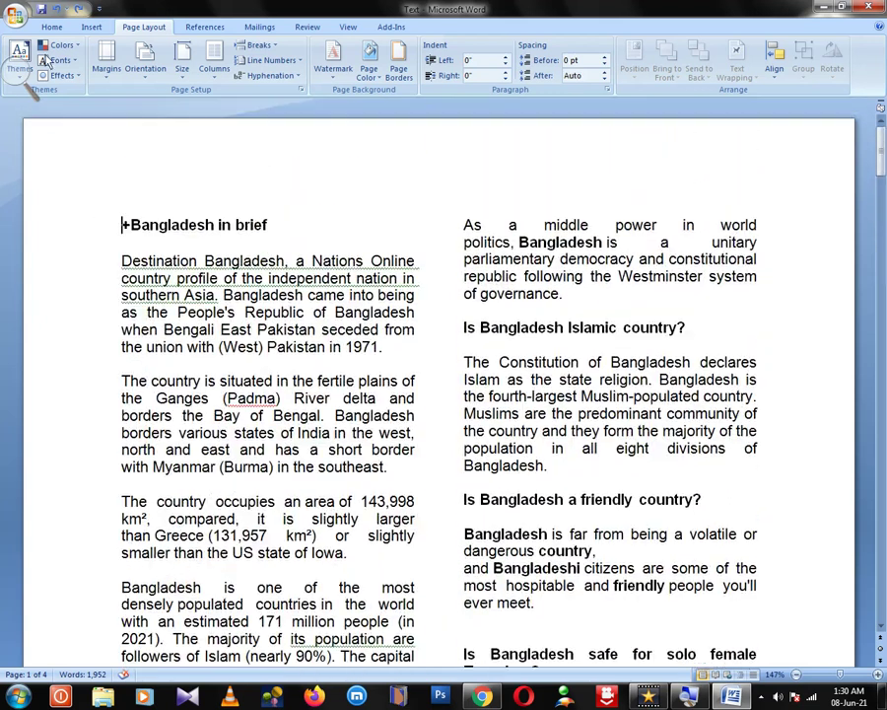
{"action": "left_click", "coordinate": [153, 69]}
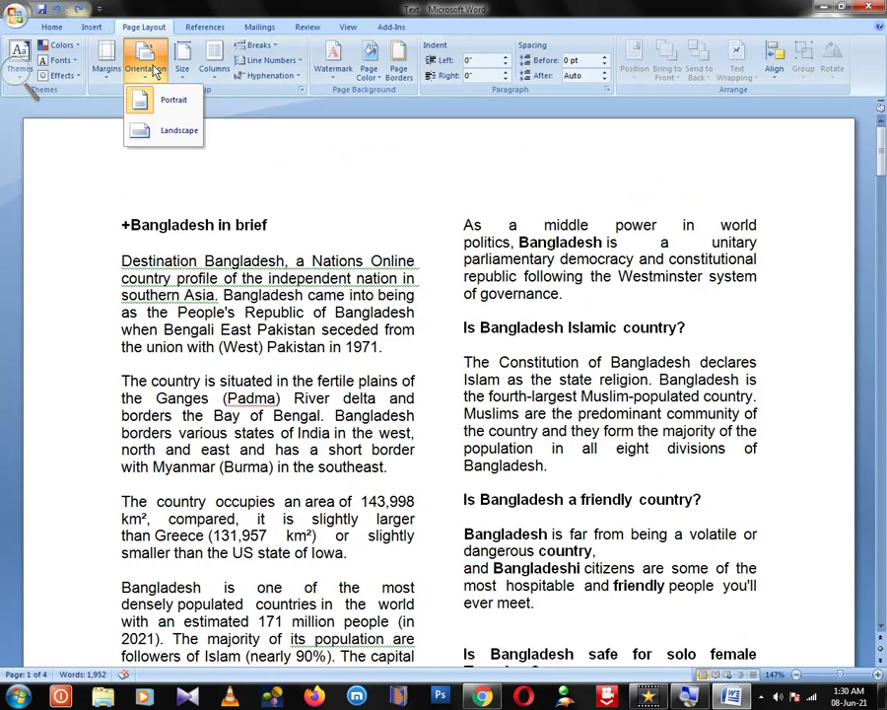
- Switch the document to Landscape orientation and scroll through the wider pages
{"action": "left_click", "coordinate": [161, 133]}
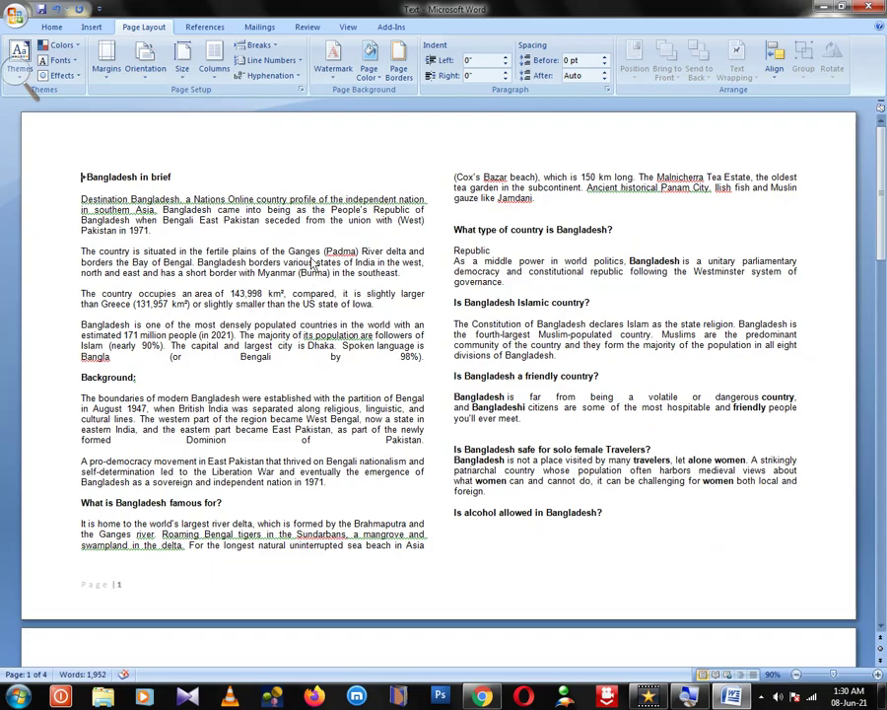
{"action": "scroll", "coordinate": [308, 279], "scroll_direction": "down", "scroll_amount": 4}
{"action": "scroll", "coordinate": [313, 271], "scroll_direction": "down", "scroll_amount": 4}
{"action": "scroll", "coordinate": [317, 265], "scroll_direction": "down", "scroll_amount": 4}
{"action": "scroll", "coordinate": [322, 259], "scroll_direction": "down", "scroll_amount": 3}
{"action": "scroll", "coordinate": [322, 256], "scroll_direction": "down", "scroll_amount": 3}
{"action": "scroll", "coordinate": [323, 256], "scroll_direction": "up", "scroll_amount": 3}
{"action": "scroll", "coordinate": [322, 255], "scroll_direction": "down", "scroll_amount": 9}
{"action": "scroll", "coordinate": [326, 258], "scroll_direction": "up", "scroll_amount": 3}
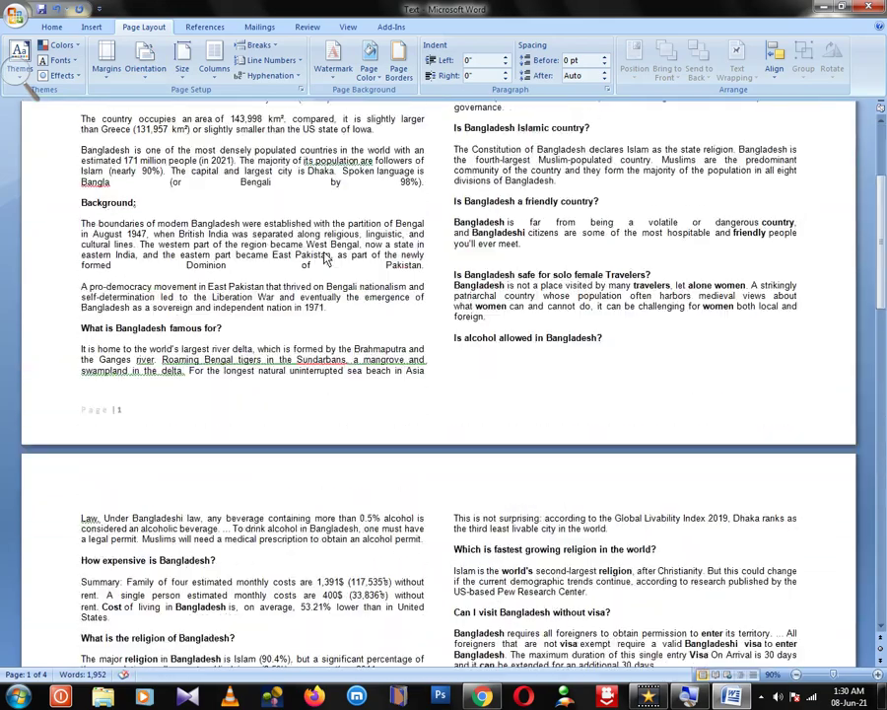
{"action": "scroll", "coordinate": [327, 259], "scroll_direction": "up", "scroll_amount": 3}
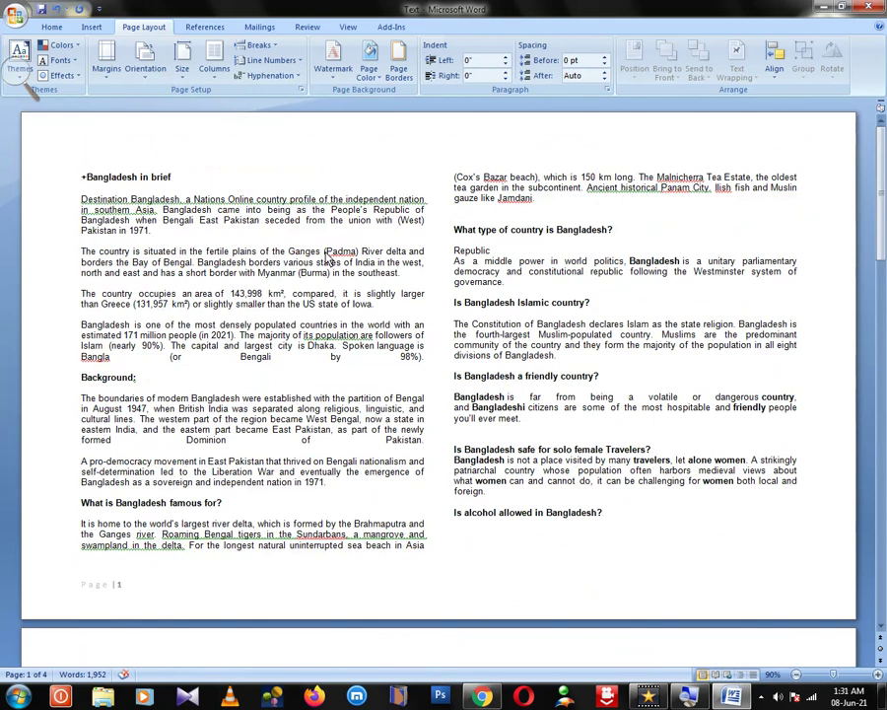
- Undo the landscape change so the pages return to portrait, then go to the View tab
{"action": "key", "text": "ctrl+z"}
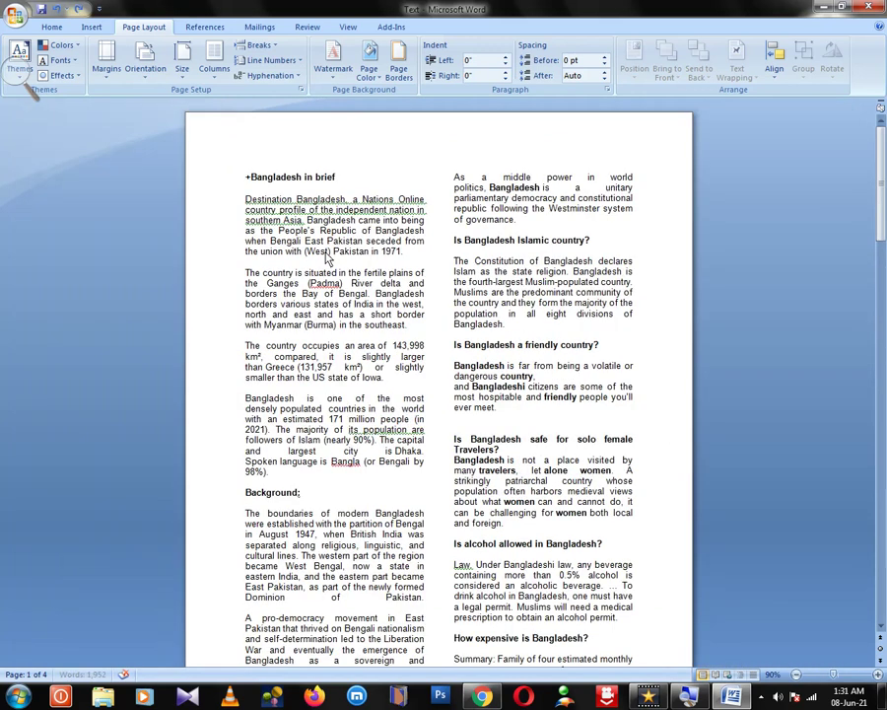
{"action": "scroll", "coordinate": [296, 254], "scroll_direction": "down", "scroll_amount": 3}
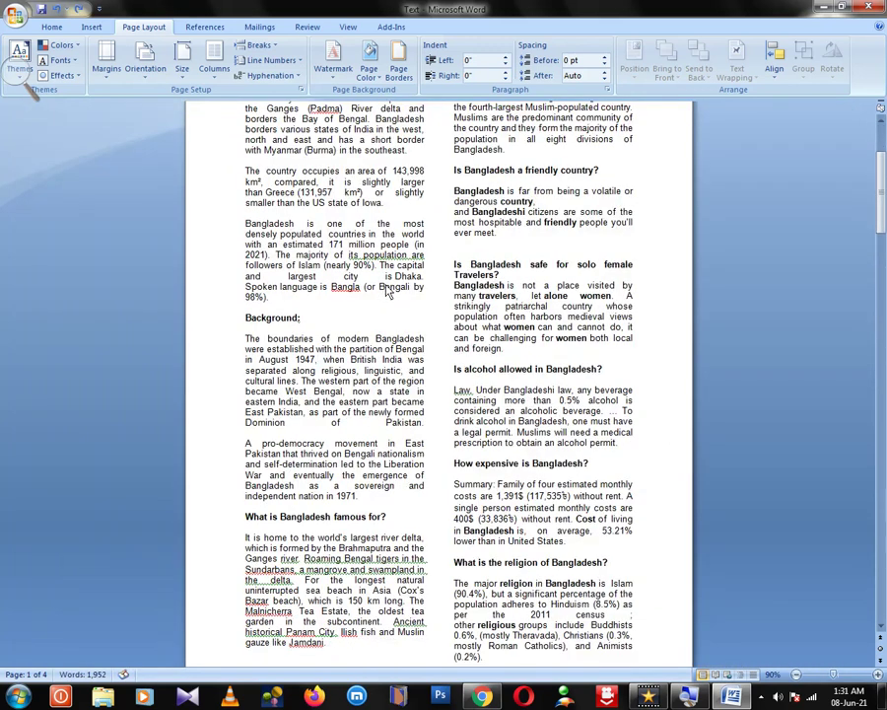
{"action": "scroll", "coordinate": [440, 232], "scroll_direction": "up", "scroll_amount": 3}
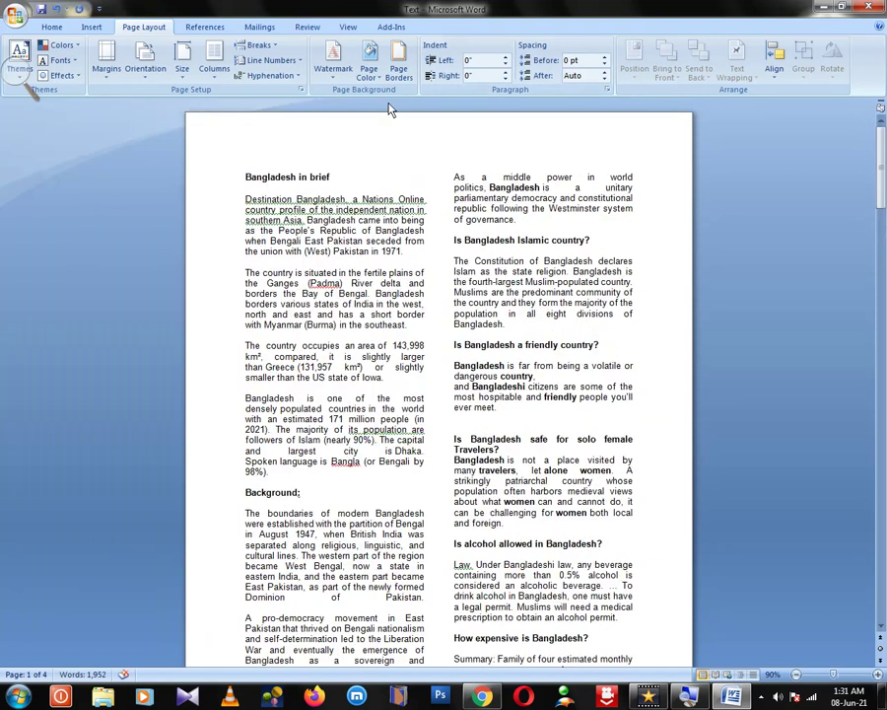
{"action": "left_click", "coordinate": [347, 29]}
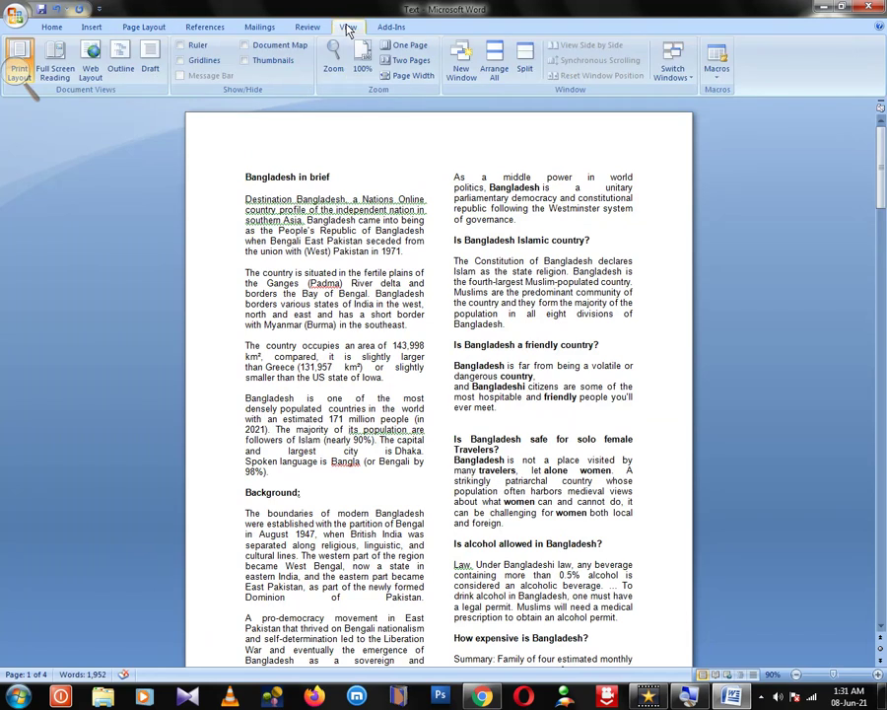
- Zoom to Page Width, return to Page Layout, and scroll down toward page 2
{"action": "left_click", "coordinate": [411, 76]}
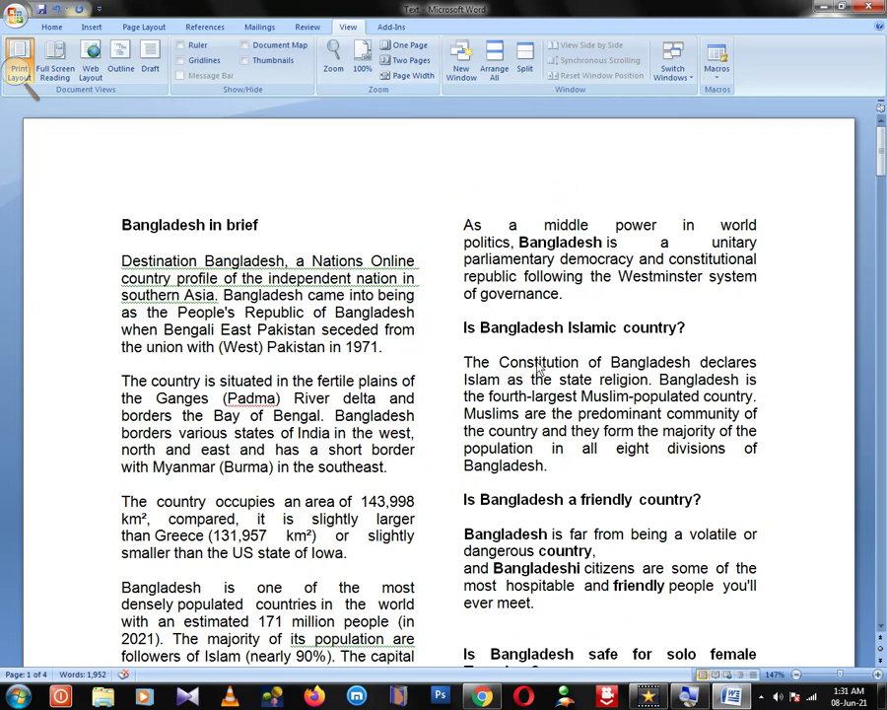
{"action": "left_click", "coordinate": [145, 27]}
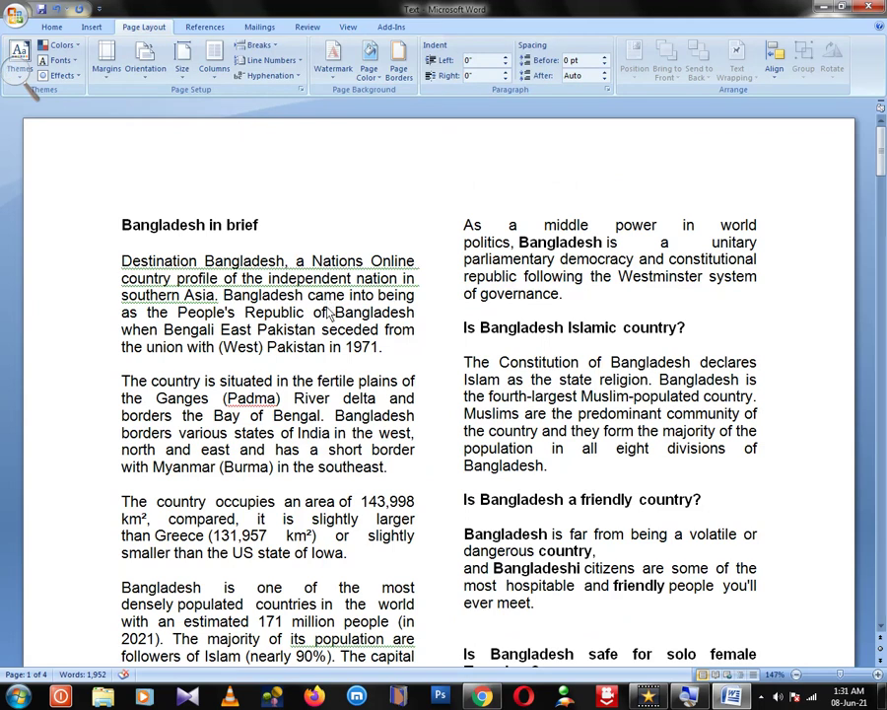
{"action": "scroll", "coordinate": [330, 313], "scroll_direction": "down", "scroll_amount": 5}
{"action": "scroll", "coordinate": [331, 314], "scroll_direction": "down", "scroll_amount": 7}
{"action": "scroll", "coordinate": [330, 313], "scroll_direction": "down", "scroll_amount": 5}
{"action": "scroll", "coordinate": [331, 321], "scroll_direction": "down", "scroll_amount": 6}
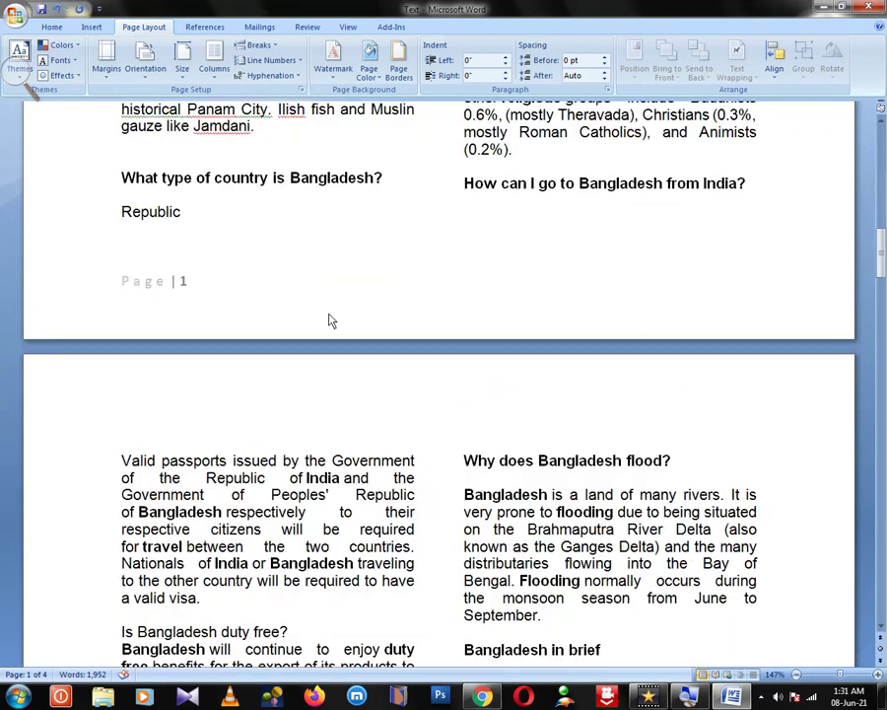
- Insert a Next Page section break before 'Valid passports' on page 2
{"action": "left_click", "coordinate": [122, 460]}
{"action": "left_click", "coordinate": [268, 46]}
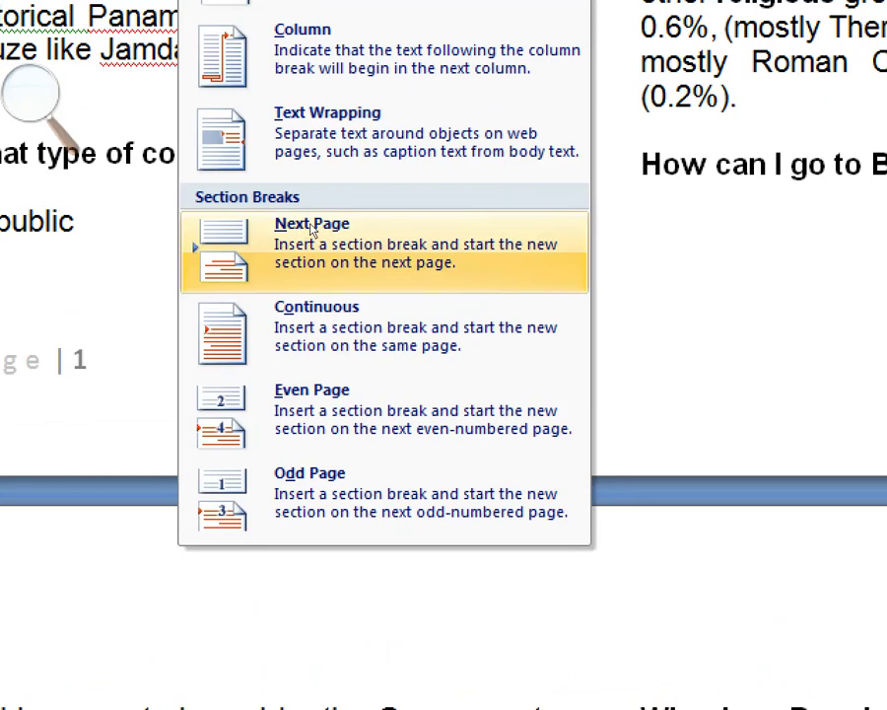
{"action": "left_click", "coordinate": [307, 229]}
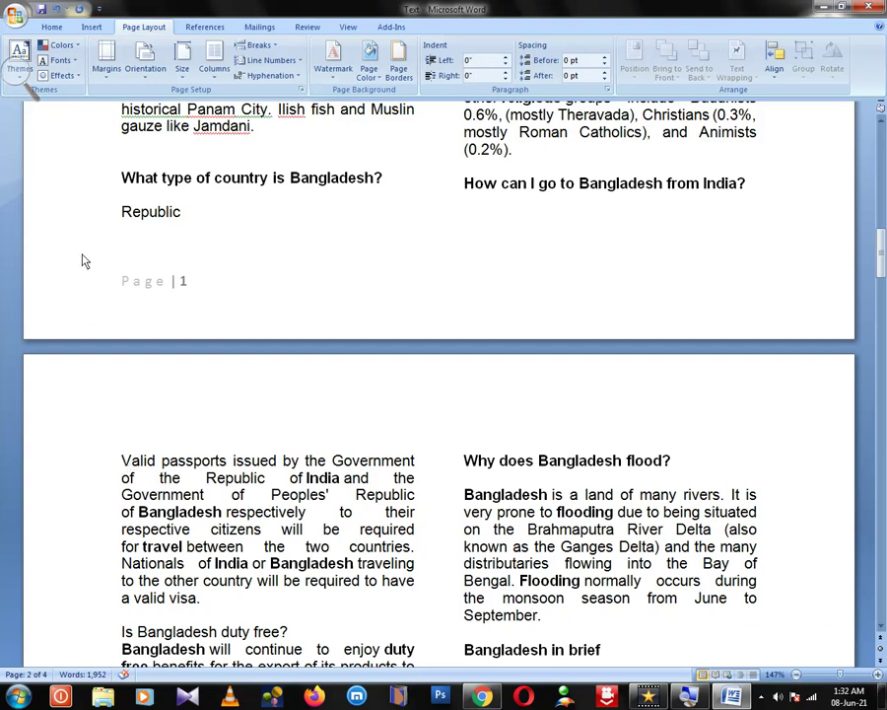
- Make the 'Valid passports' section Landscape while page 1 stays portrait, and review the pages
{"action": "left_click", "coordinate": [139, 57]}
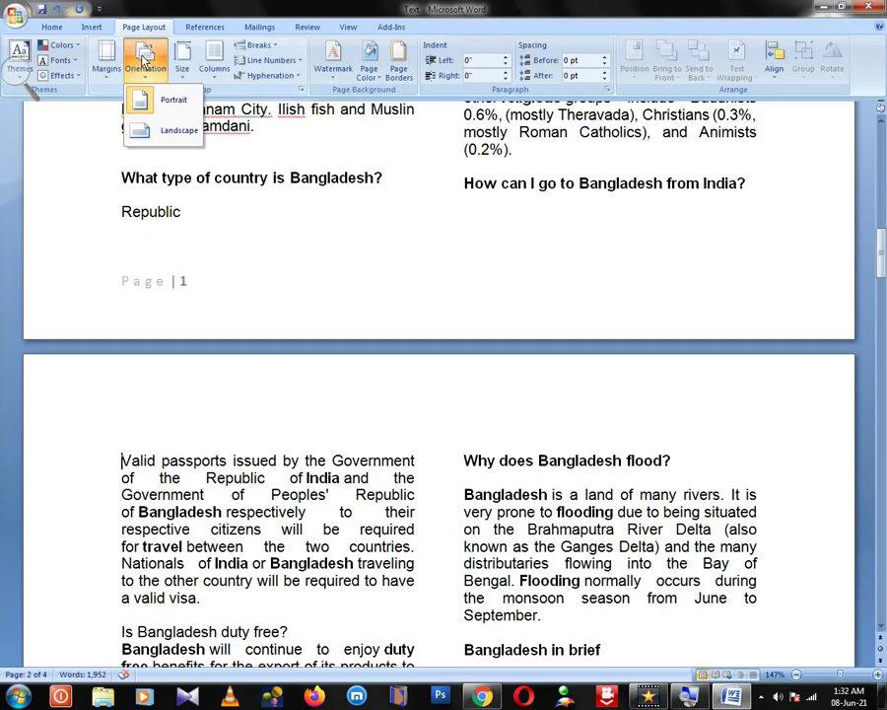
{"action": "left_click", "coordinate": [139, 131]}
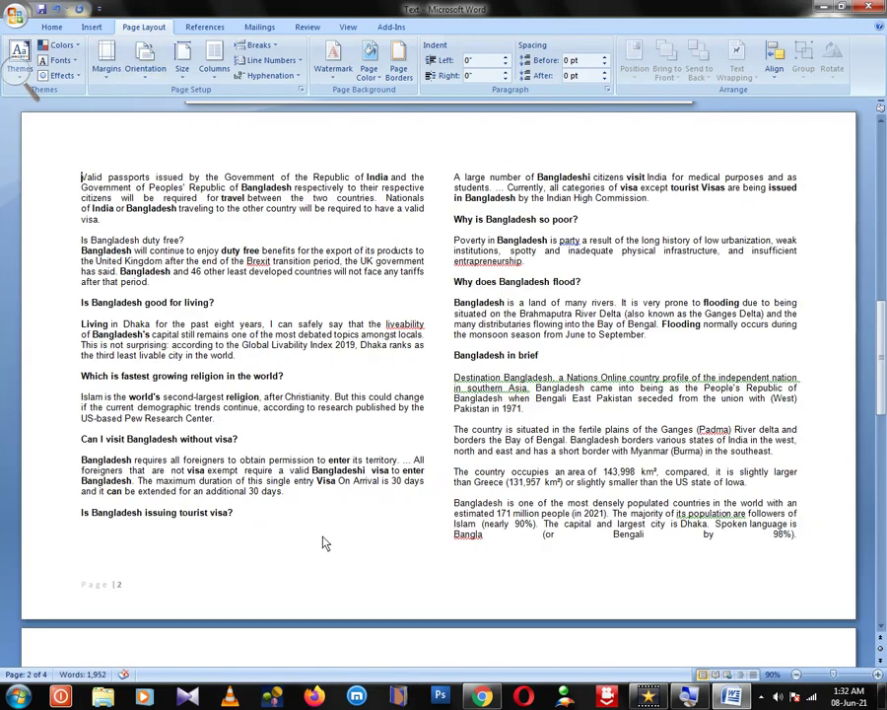
{"action": "scroll", "coordinate": [345, 498], "scroll_direction": "up", "scroll_amount": 3}
{"action": "scroll", "coordinate": [347, 496], "scroll_direction": "up", "scroll_amount": 3}
{"action": "key", "text": "ctrl+z"}
{"action": "scroll", "coordinate": [347, 493], "scroll_direction": "up", "scroll_amount": 1}
{"action": "scroll", "coordinate": [347, 488], "scroll_direction": "down", "scroll_amount": 3}
{"action": "scroll", "coordinate": [347, 488], "scroll_direction": "down", "scroll_amount": 4}
{"action": "scroll", "coordinate": [347, 488], "scroll_direction": "down", "scroll_amount": 4}
{"action": "scroll", "coordinate": [348, 486], "scroll_direction": "down", "scroll_amount": 5}
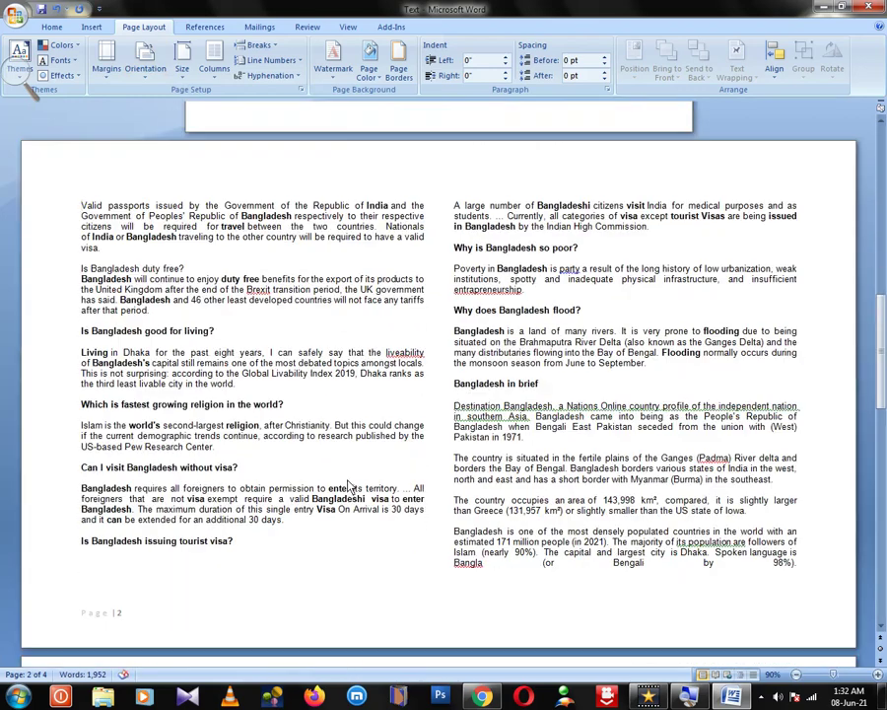
{"action": "scroll", "coordinate": [347, 485], "scroll_direction": "down", "scroll_amount": 3}
{"action": "scroll", "coordinate": [347, 483], "scroll_direction": "down", "scroll_amount": 8}
{"action": "scroll", "coordinate": [348, 482], "scroll_direction": "down", "scroll_amount": 2}
{"action": "scroll", "coordinate": [348, 532], "scroll_direction": "up", "scroll_amount": 1}
{"action": "scroll", "coordinate": [350, 483], "scroll_direction": "up", "scroll_amount": 5}
{"action": "scroll", "coordinate": [352, 480], "scroll_direction": "up", "scroll_amount": 5}
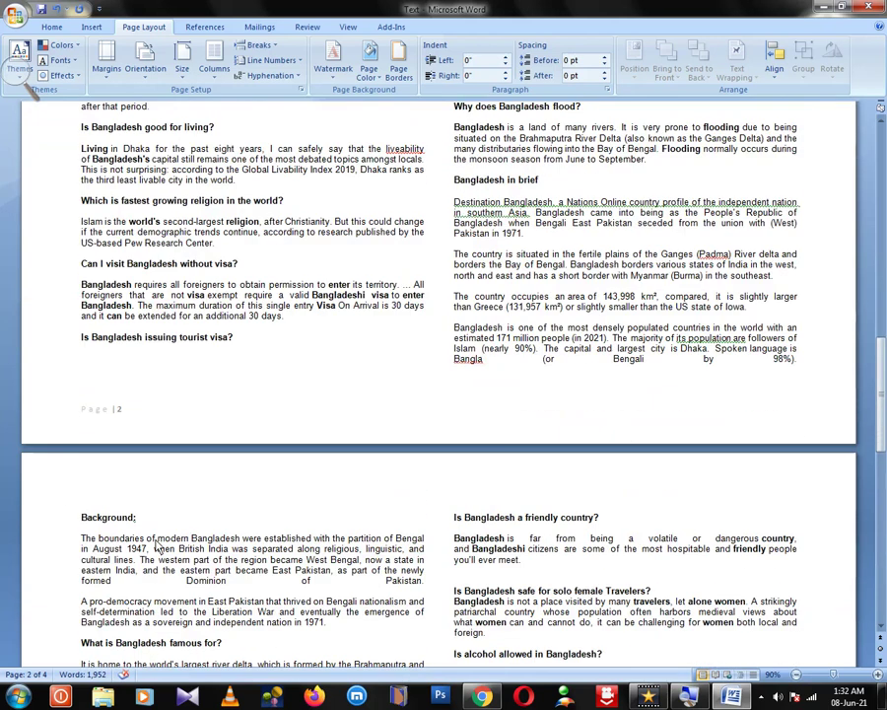
- Place the cursor before 'Background:' on page 3 and bring up the Breaks options
{"action": "left_click", "coordinate": [80, 517]}
{"action": "scroll", "coordinate": [238, 507], "scroll_direction": "down", "scroll_amount": 3}
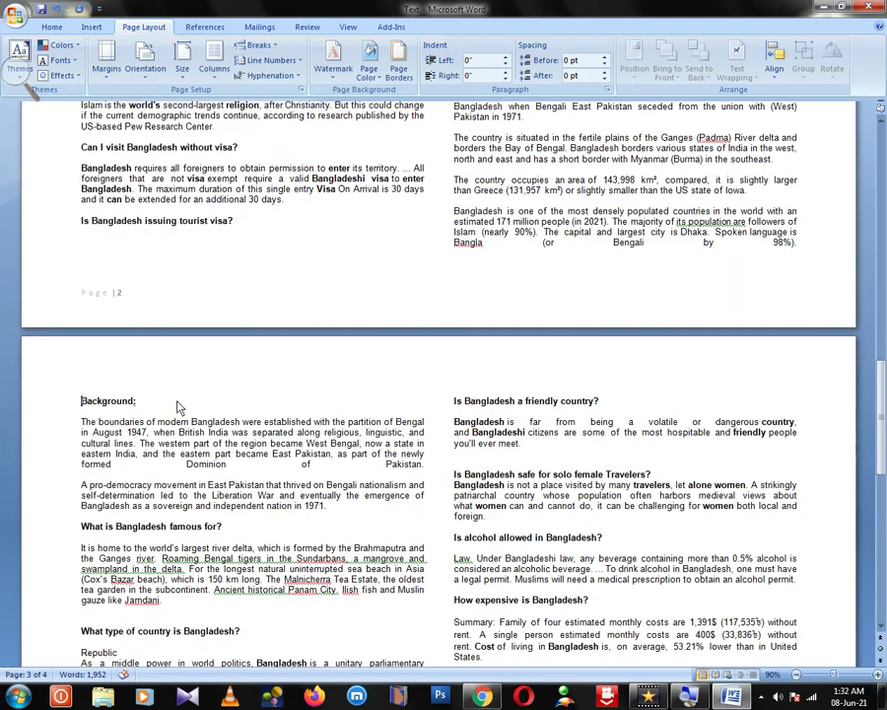
{"action": "scroll", "coordinate": [182, 305], "scroll_direction": "down", "scroll_amount": 2}
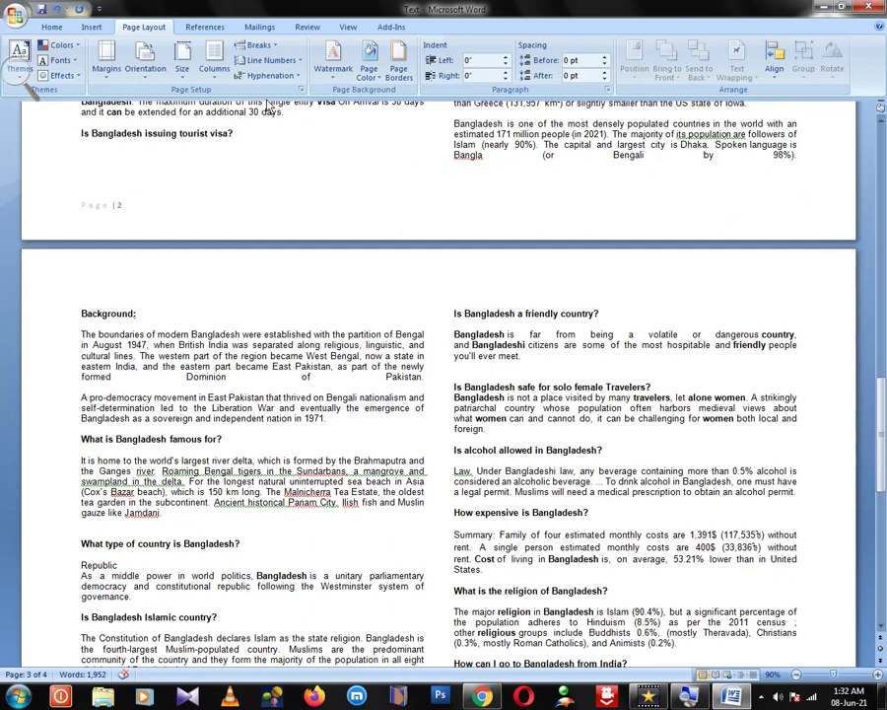
{"action": "left_click", "coordinate": [261, 46]}
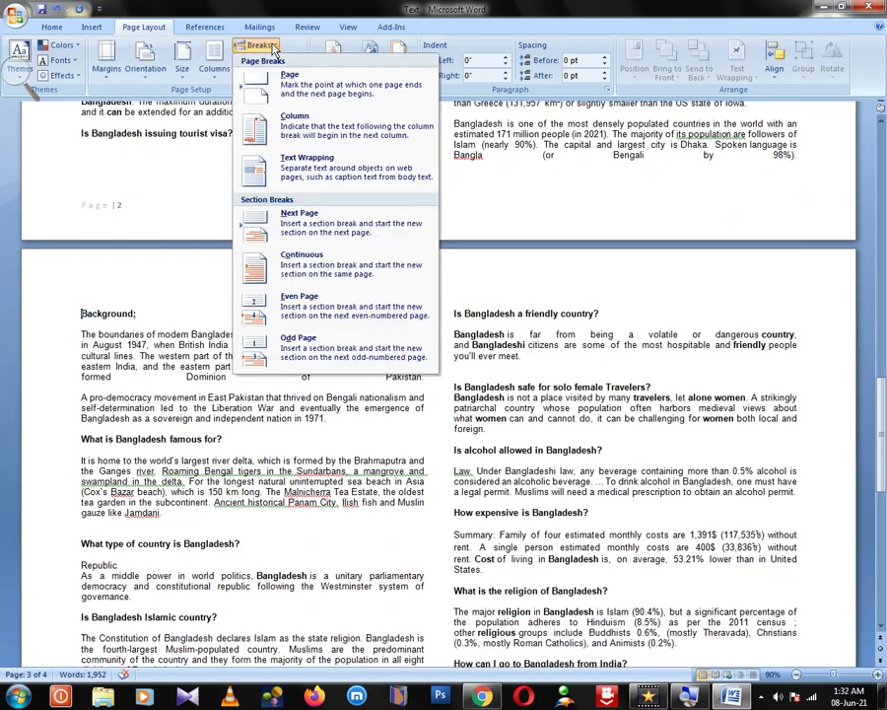
{"action": "left_click", "coordinate": [305, 227]}
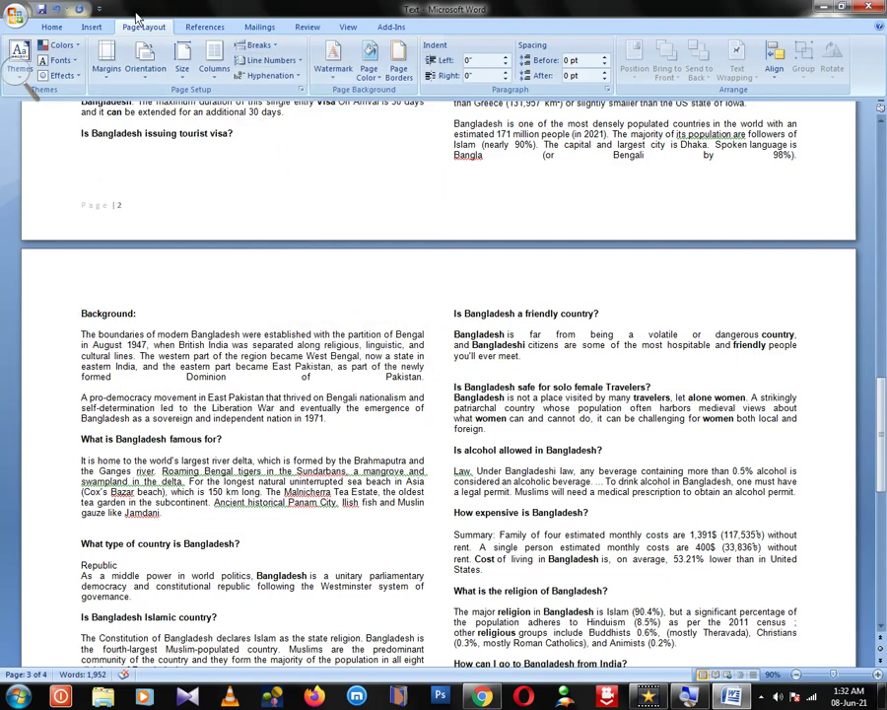
{"action": "left_click", "coordinate": [146, 71]}
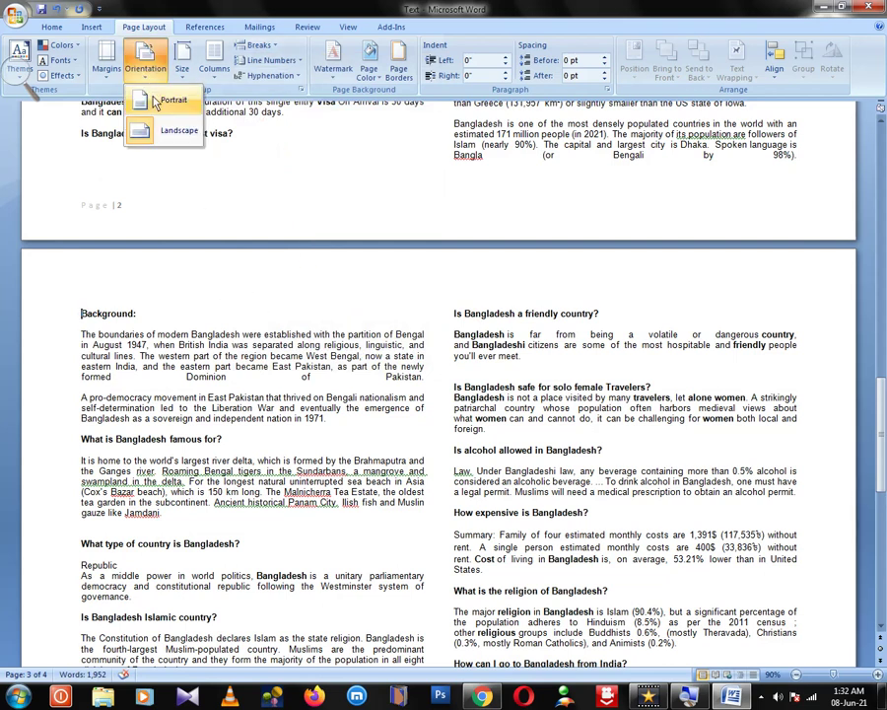
{"action": "left_click", "coordinate": [142, 99]}
{"action": "scroll", "coordinate": [440, 440], "scroll_direction": "down", "scroll_amount": 5}
{"action": "scroll", "coordinate": [439, 441], "scroll_direction": "down", "scroll_amount": 3}
{"action": "scroll", "coordinate": [439, 441], "scroll_direction": "down", "scroll_amount": 4}
{"action": "scroll", "coordinate": [435, 439], "scroll_direction": "down", "scroll_amount": 5}
{"action": "scroll", "coordinate": [435, 440], "scroll_direction": "down", "scroll_amount": 4}
{"action": "scroll", "coordinate": [435, 441], "scroll_direction": "down", "scroll_amount": 4}
{"action": "scroll", "coordinate": [436, 439], "scroll_direction": "down", "scroll_amount": 2}
{"action": "scroll", "coordinate": [454, 442], "scroll_direction": "up", "scroll_amount": 4}
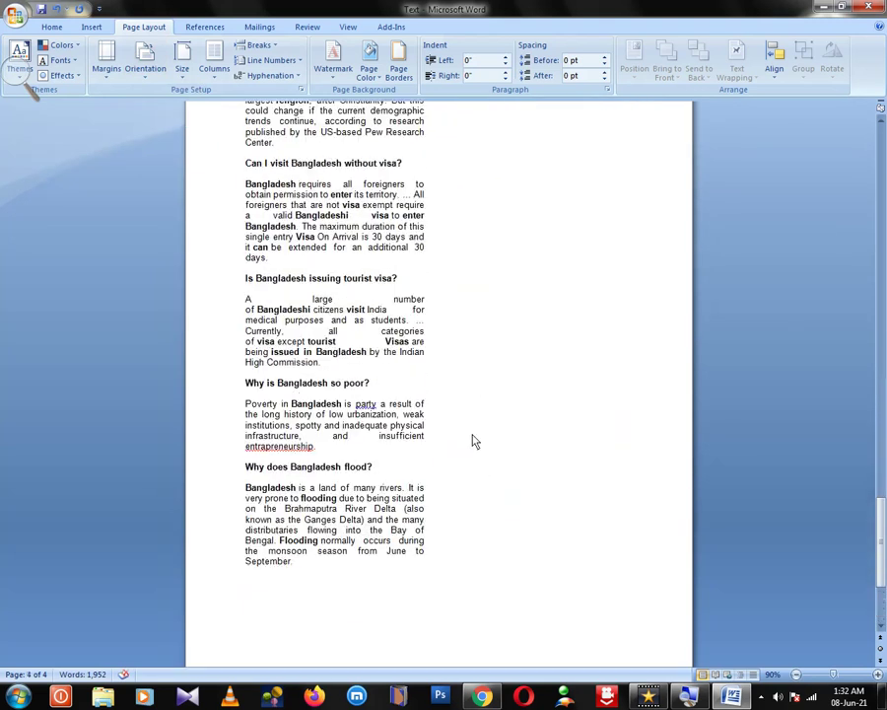
{"action": "scroll", "coordinate": [470, 424], "scroll_direction": "up", "scroll_amount": 5}
{"action": "scroll", "coordinate": [466, 399], "scroll_direction": "up", "scroll_amount": 5}
{"action": "scroll", "coordinate": [473, 390], "scroll_direction": "up", "scroll_amount": 5}
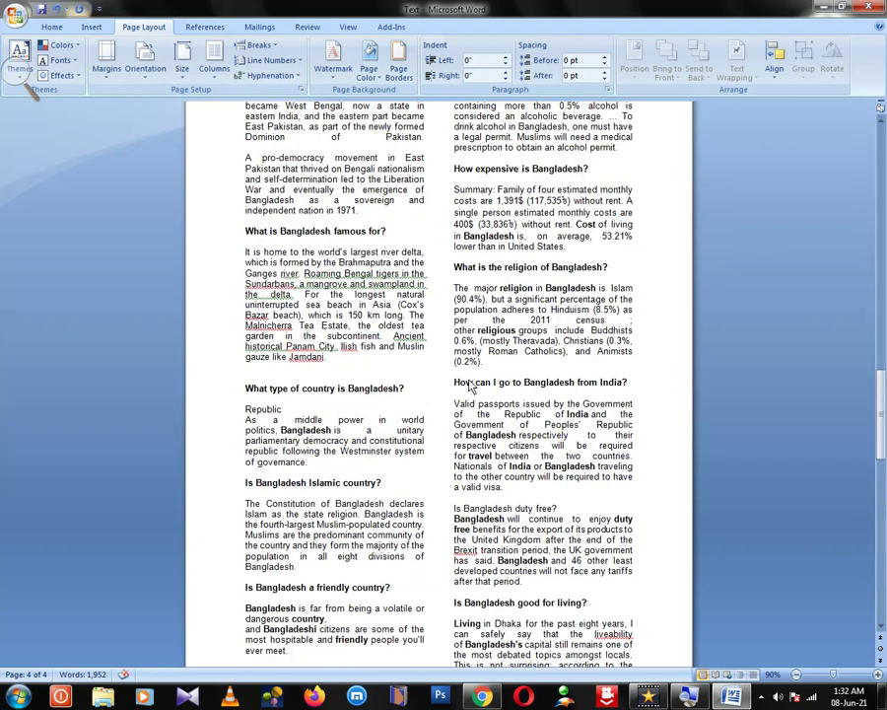
{"action": "scroll", "coordinate": [477, 384], "scroll_direction": "up", "scroll_amount": 5}
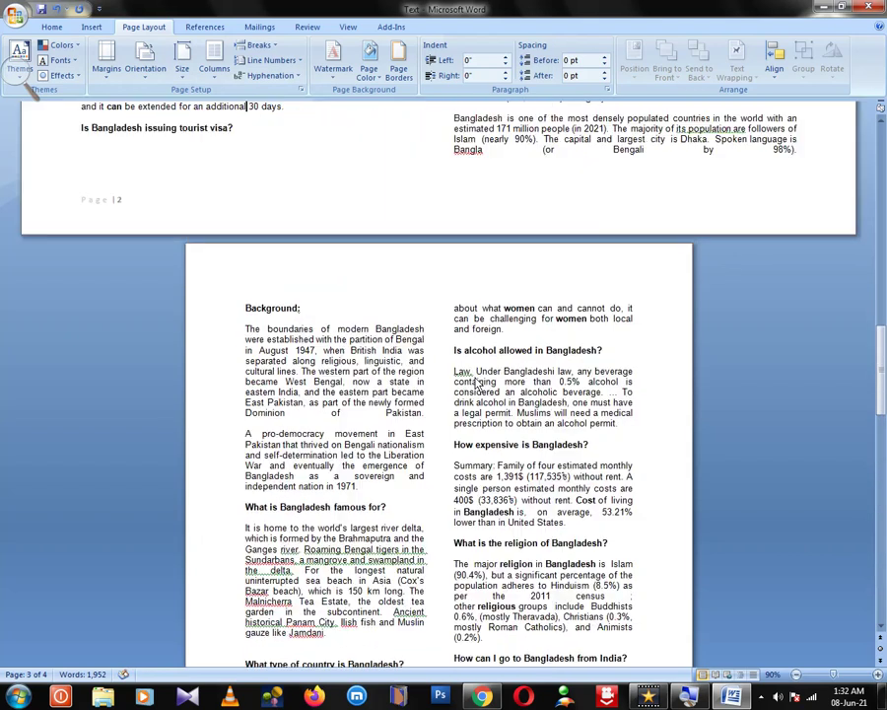
{"action": "scroll", "coordinate": [477, 384], "scroll_direction": "up", "scroll_amount": 4}
{"action": "scroll", "coordinate": [477, 383], "scroll_direction": "up", "scroll_amount": 4}
{"action": "scroll", "coordinate": [477, 384], "scroll_direction": "up", "scroll_amount": 4}
{"action": "scroll", "coordinate": [477, 383], "scroll_direction": "up", "scroll_amount": 5}
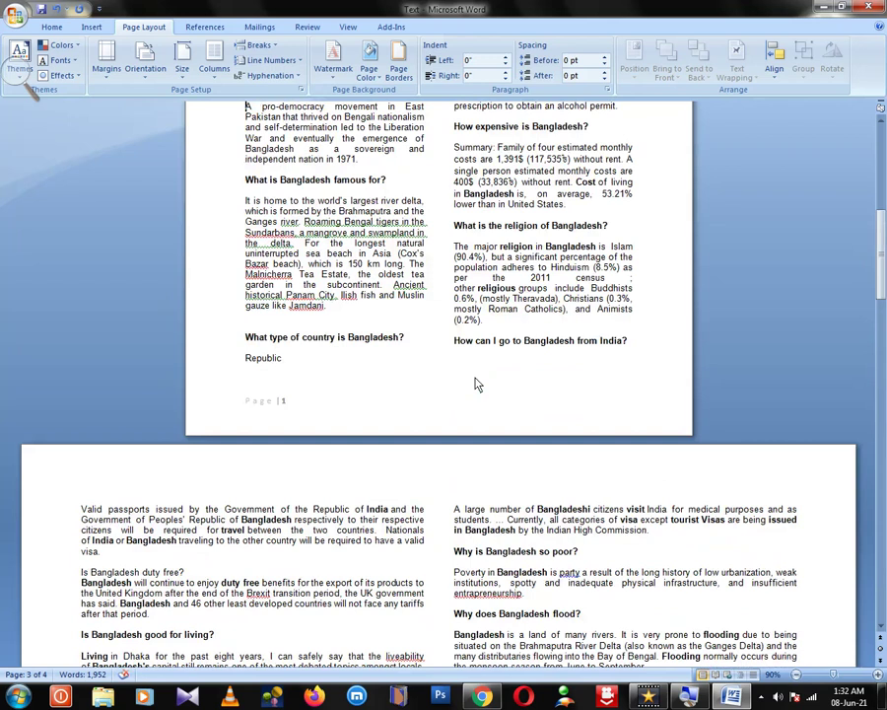
{"action": "scroll", "coordinate": [477, 384], "scroll_direction": "up", "scroll_amount": 2}
{"action": "scroll", "coordinate": [477, 384], "scroll_direction": "up", "scroll_amount": 5}
{"action": "scroll", "coordinate": [477, 384], "scroll_direction": "up", "scroll_amount": 2}
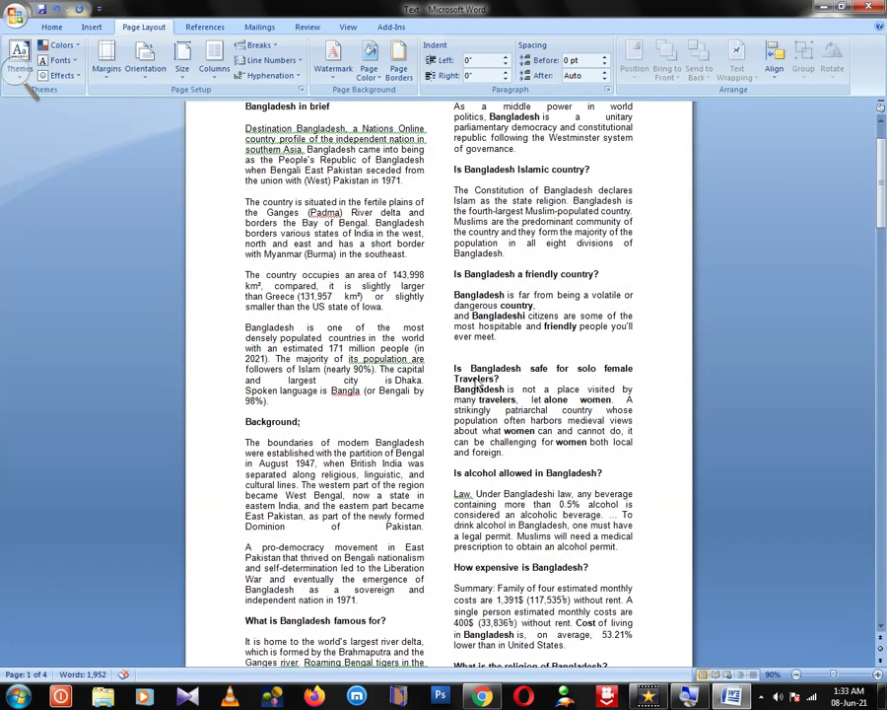
{"action": "scroll", "coordinate": [198, 473], "scroll_direction": "down", "scroll_amount": 2}
{"action": "scroll", "coordinate": [225, 540], "scroll_direction": "down", "scroll_amount": 5}
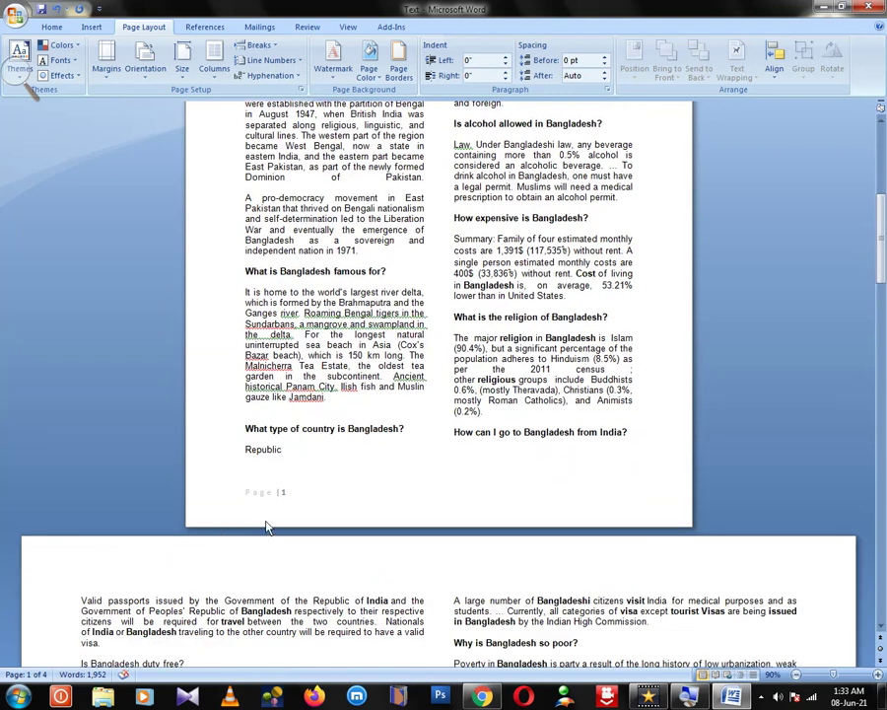
{"action": "scroll", "coordinate": [265, 528], "scroll_direction": "down", "scroll_amount": 1}
{"action": "scroll", "coordinate": [265, 527], "scroll_direction": "down", "scroll_amount": 5}
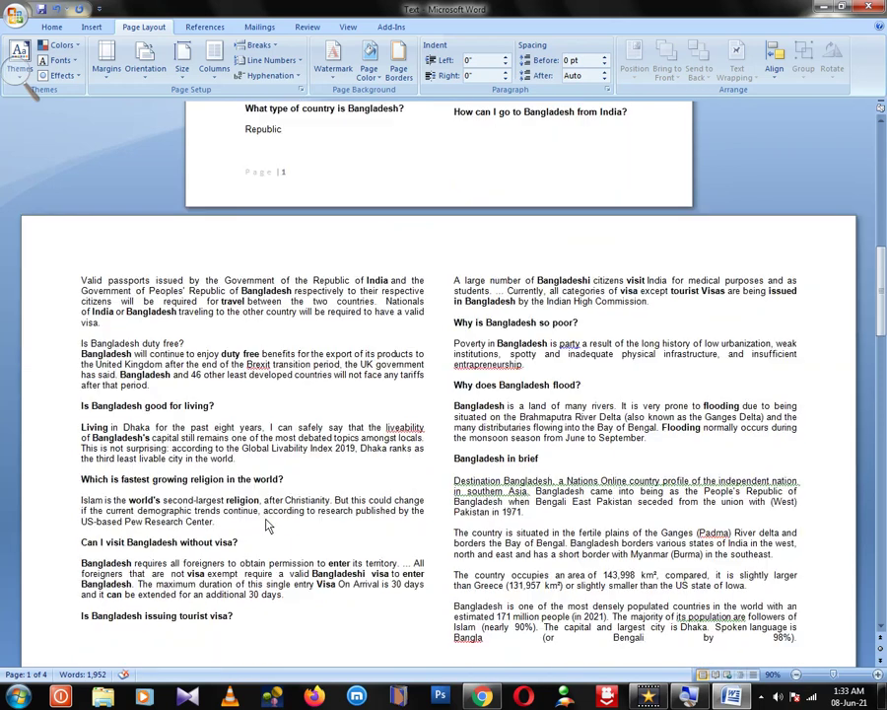
{"action": "scroll", "coordinate": [265, 527], "scroll_direction": "down", "scroll_amount": 4}
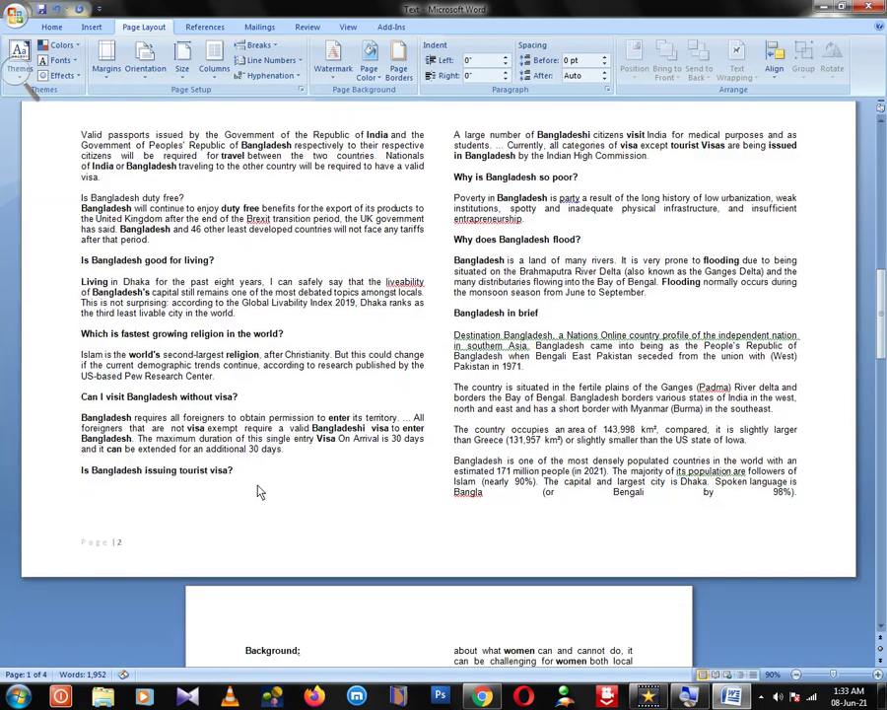
{"action": "scroll", "coordinate": [259, 491], "scroll_direction": "down", "scroll_amount": 2}
{"action": "left_click", "coordinate": [247, 506]}
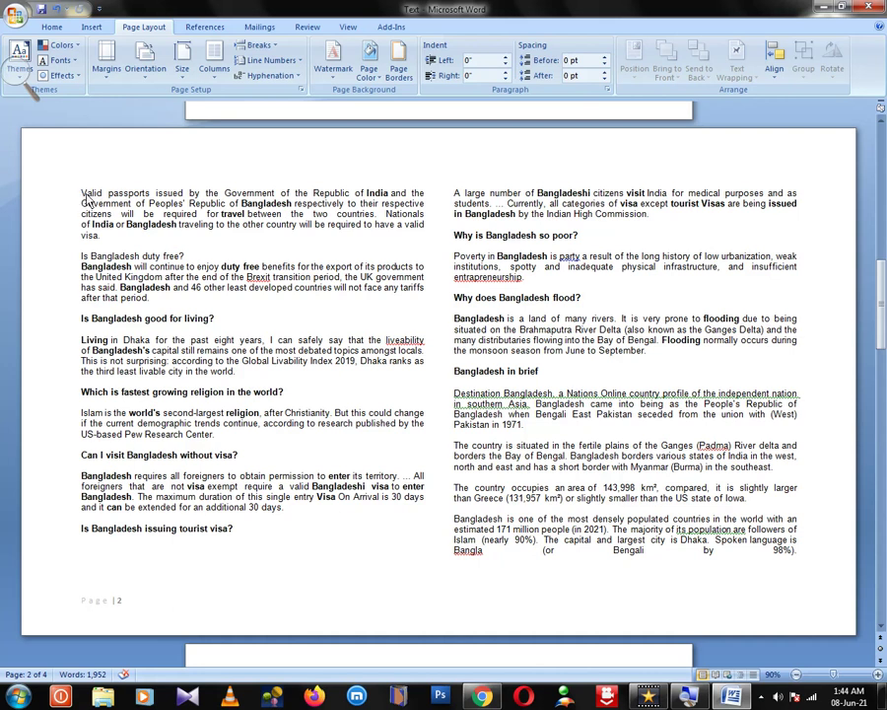
- Set the landscape 'Valid passports' section to 4 columns via More Columns
{"action": "left_click", "coordinate": [215, 55]}
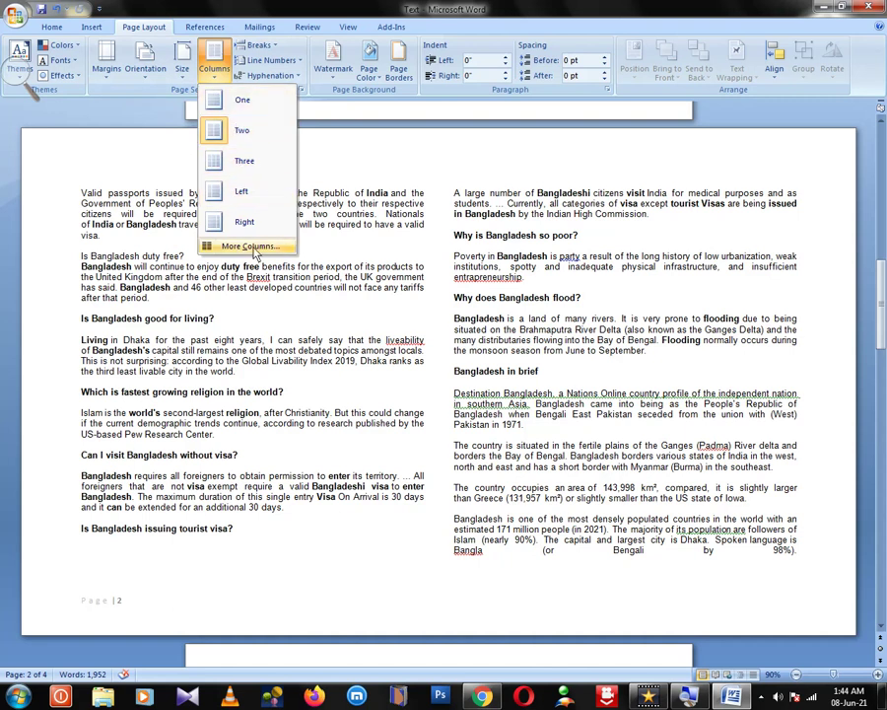
{"action": "left_click", "coordinate": [250, 247]}
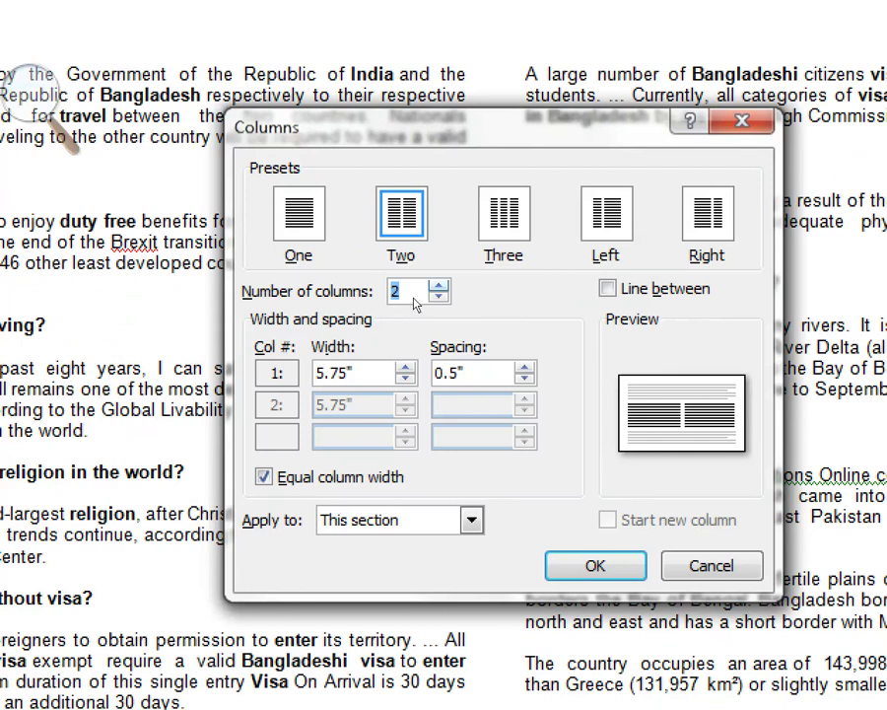
{"action": "type", "text": "3"}
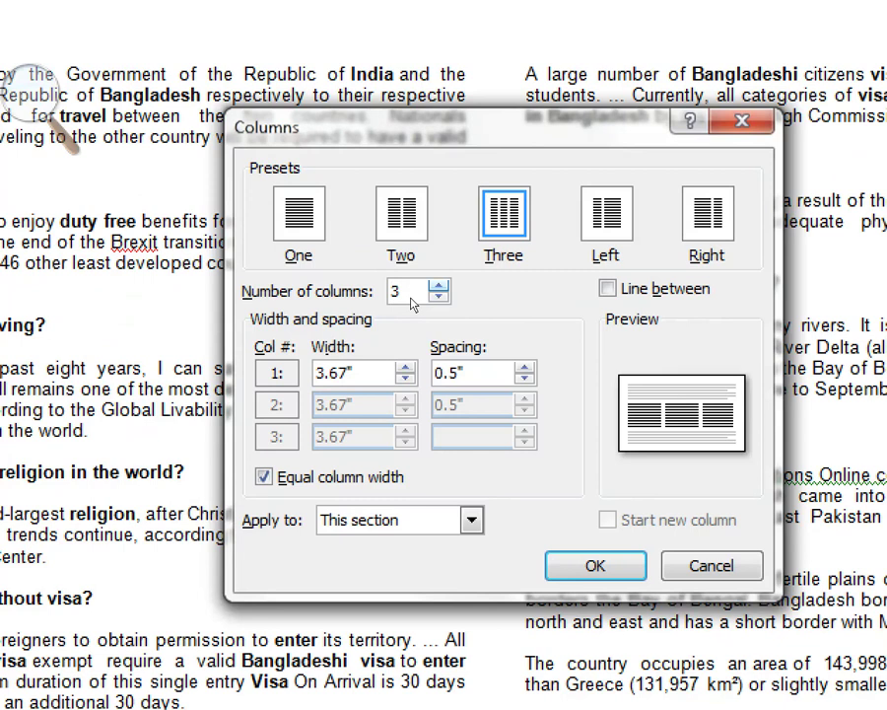
{"action": "key", "text": "Up"}
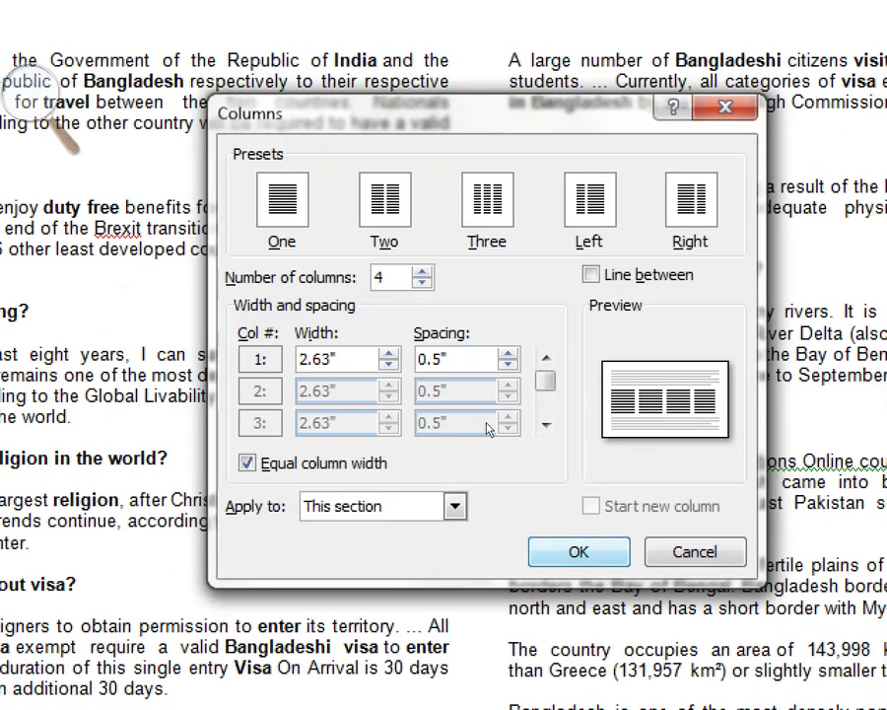
{"action": "key", "text": "Return"}
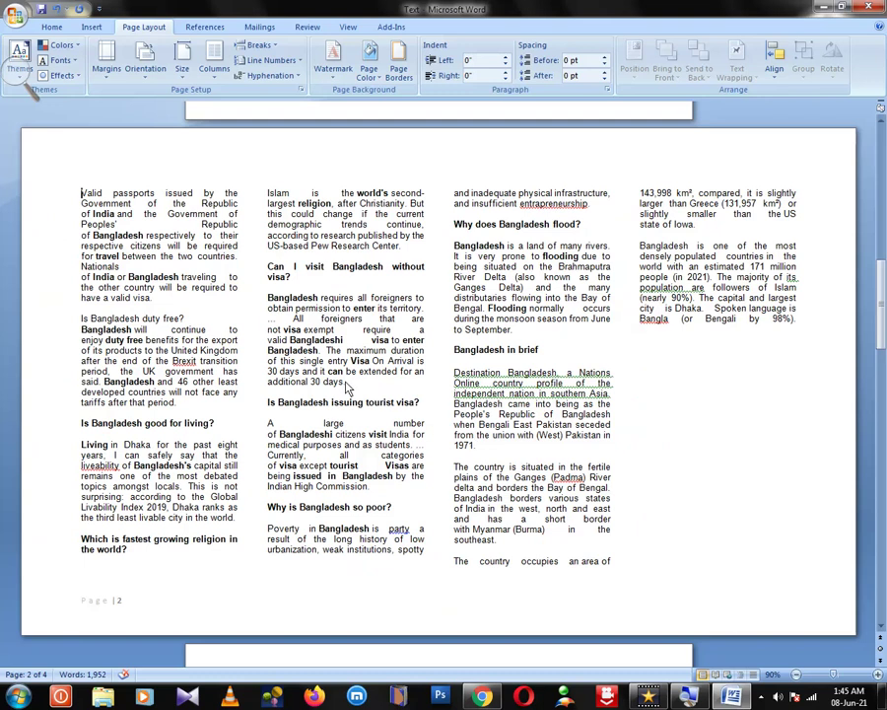
{"action": "scroll", "coordinate": [443, 406], "scroll_direction": "up", "scroll_amount": 4}
{"action": "scroll", "coordinate": [433, 391], "scroll_direction": "up", "scroll_amount": 5}
{"action": "scroll", "coordinate": [430, 389], "scroll_direction": "up", "scroll_amount": 4}
{"action": "scroll", "coordinate": [424, 346], "scroll_direction": "up", "scroll_amount": 6}
{"action": "scroll", "coordinate": [417, 301], "scroll_direction": "up", "scroll_amount": 1}
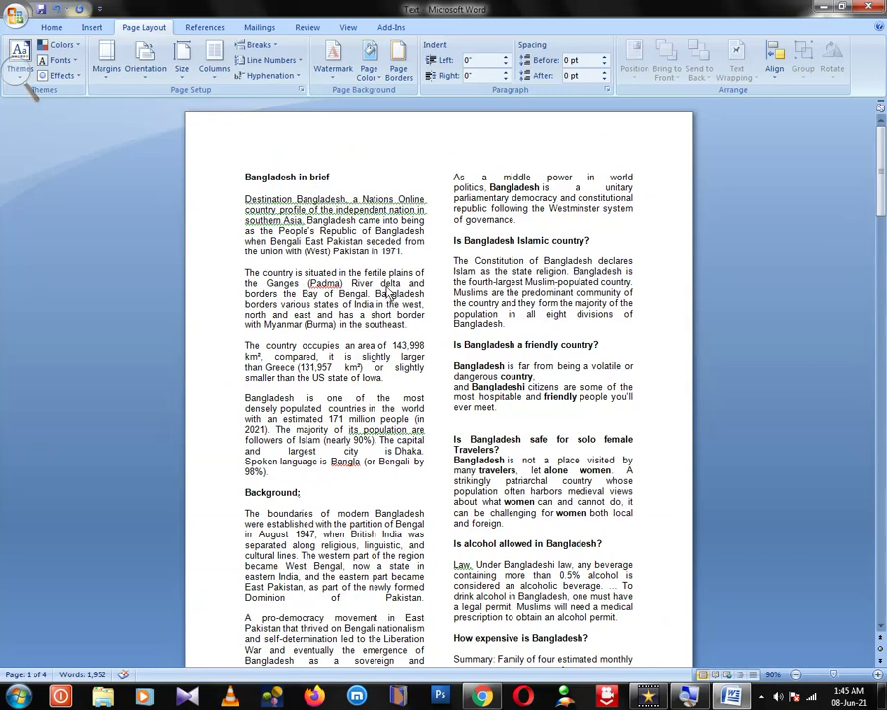
{"action": "scroll", "coordinate": [434, 306], "scroll_direction": "down", "scroll_amount": 2}
{"action": "scroll", "coordinate": [437, 309], "scroll_direction": "down", "scroll_amount": 6}
{"action": "scroll", "coordinate": [440, 317], "scroll_direction": "down", "scroll_amount": 5}
{"action": "scroll", "coordinate": [441, 317], "scroll_direction": "down", "scroll_amount": 4}
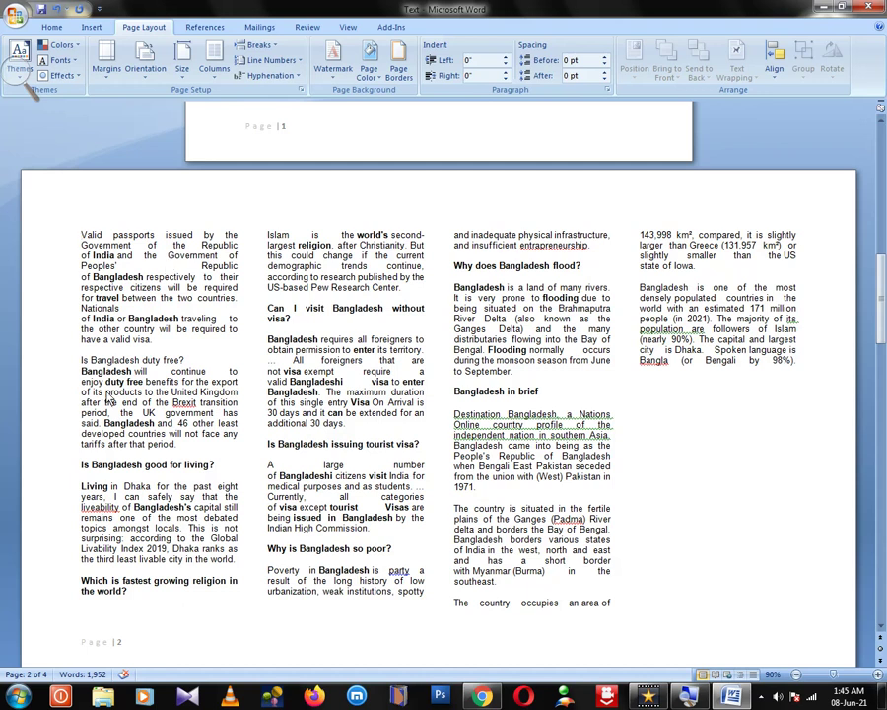
{"action": "scroll", "coordinate": [140, 392], "scroll_direction": "down", "scroll_amount": 4}
{"action": "scroll", "coordinate": [140, 392], "scroll_direction": "down", "scroll_amount": 4}
{"action": "scroll", "coordinate": [140, 392], "scroll_direction": "down", "scroll_amount": 2}
{"action": "scroll", "coordinate": [140, 391], "scroll_direction": "down", "scroll_amount": 1}
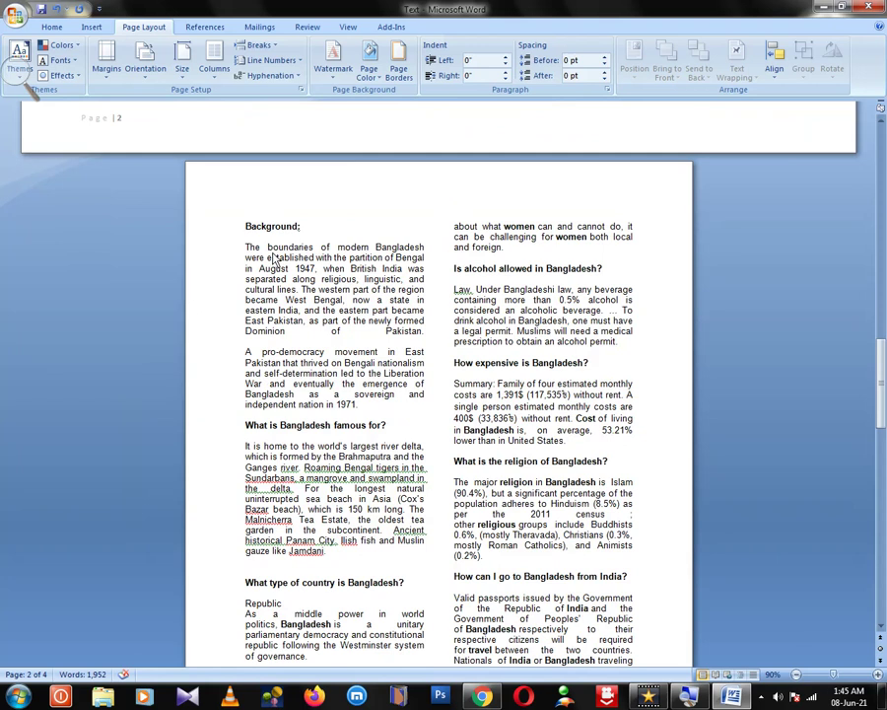
{"action": "left_click", "coordinate": [249, 239]}
{"action": "left_click", "coordinate": [249, 225]}
- Apply the Three columns preset to the 'Background:' section and scroll through the pages to check it
{"action": "left_click", "coordinate": [218, 65]}
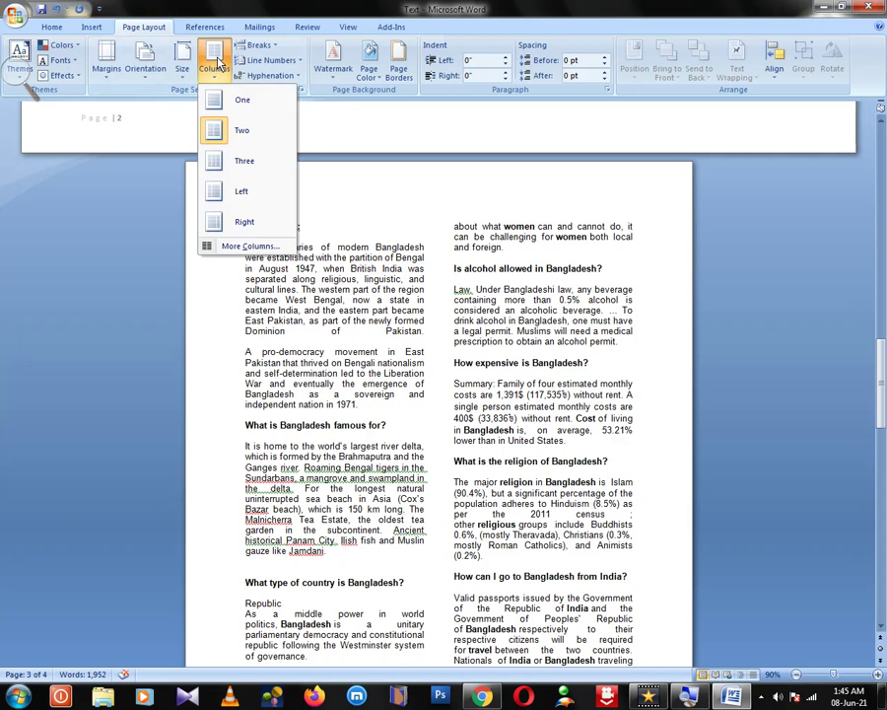
{"action": "left_click", "coordinate": [227, 164]}
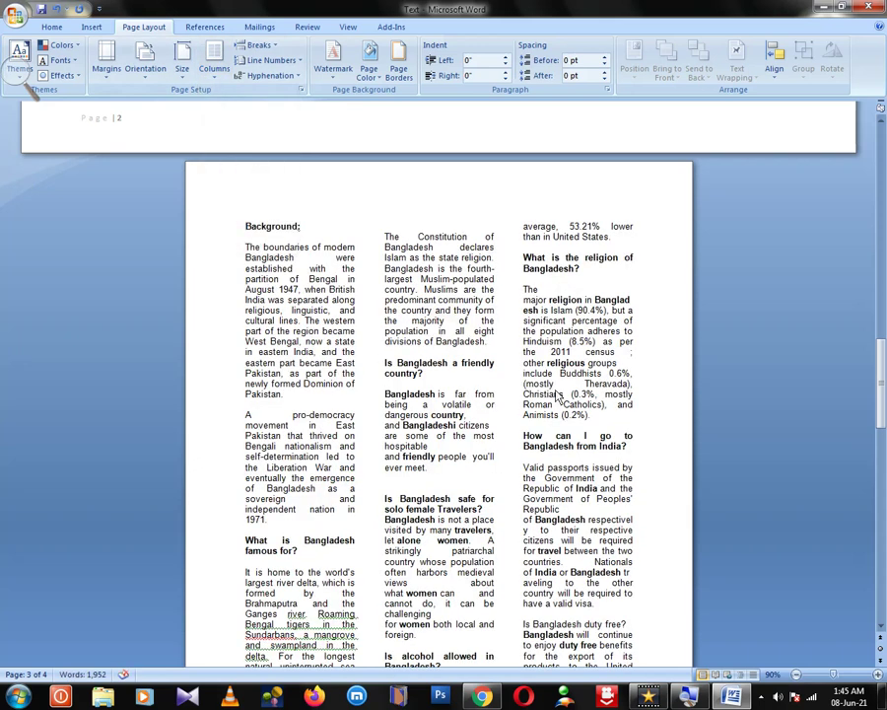
{"action": "scroll", "coordinate": [498, 378], "scroll_direction": "down", "scroll_amount": 1}
{"action": "scroll", "coordinate": [503, 384], "scroll_direction": "down", "scroll_amount": 5}
{"action": "scroll", "coordinate": [533, 416], "scroll_direction": "down", "scroll_amount": 7}
{"action": "scroll", "coordinate": [532, 416], "scroll_direction": "down", "scroll_amount": 5}
{"action": "scroll", "coordinate": [532, 416], "scroll_direction": "down", "scroll_amount": 5}
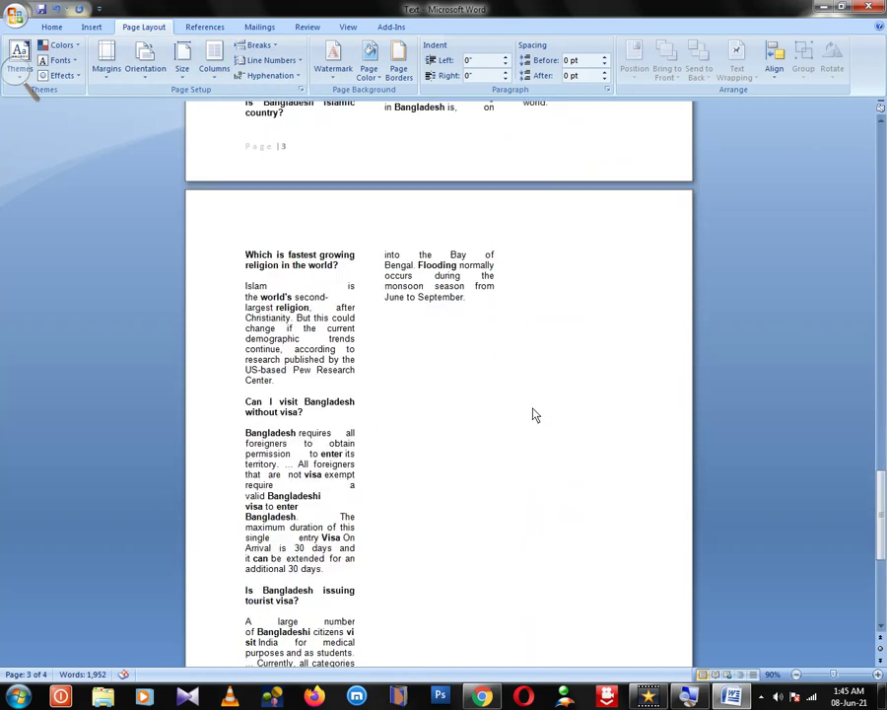
{"action": "scroll", "coordinate": [532, 416], "scroll_direction": "down", "scroll_amount": 6}
{"action": "scroll", "coordinate": [531, 412], "scroll_direction": "down", "scroll_amount": 5}
{"action": "scroll", "coordinate": [534, 412], "scroll_direction": "up", "scroll_amount": 3}
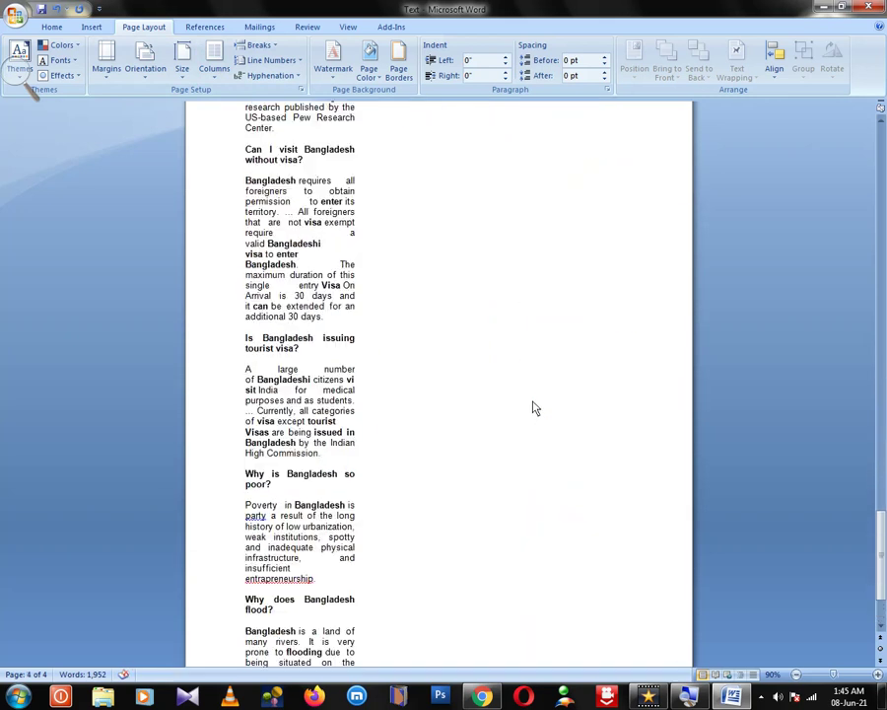
{"action": "scroll", "coordinate": [530, 407], "scroll_direction": "up", "scroll_amount": 4}
{"action": "scroll", "coordinate": [531, 405], "scroll_direction": "up", "scroll_amount": 5}
{"action": "scroll", "coordinate": [532, 404], "scroll_direction": "up", "scroll_amount": 7}
{"action": "scroll", "coordinate": [535, 402], "scroll_direction": "up", "scroll_amount": 7}
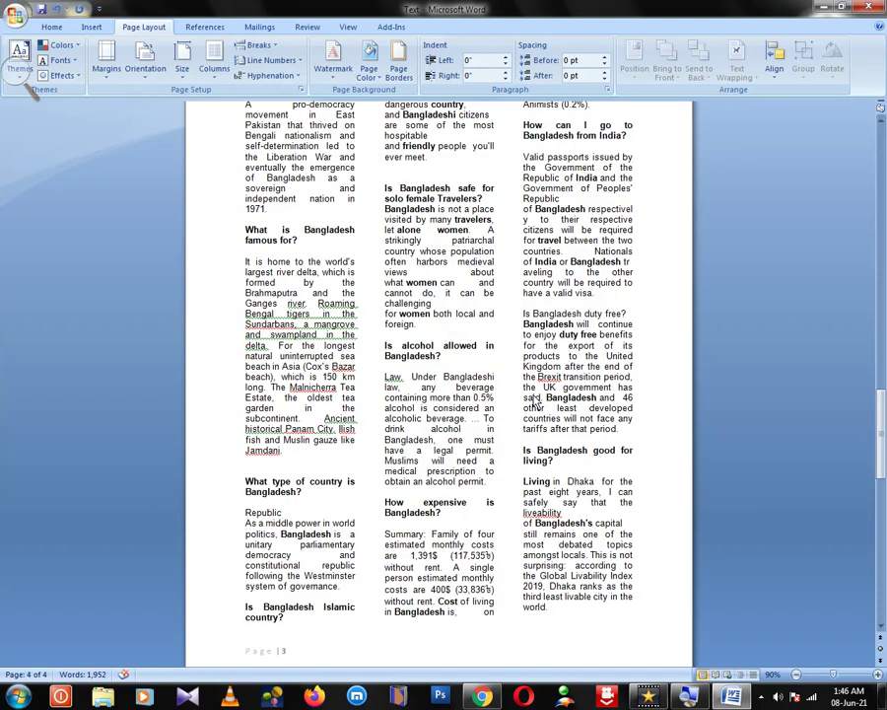
{"action": "scroll", "coordinate": [531, 396], "scroll_direction": "up", "scroll_amount": 9}
{"action": "scroll", "coordinate": [522, 389], "scroll_direction": "up", "scroll_amount": 4}
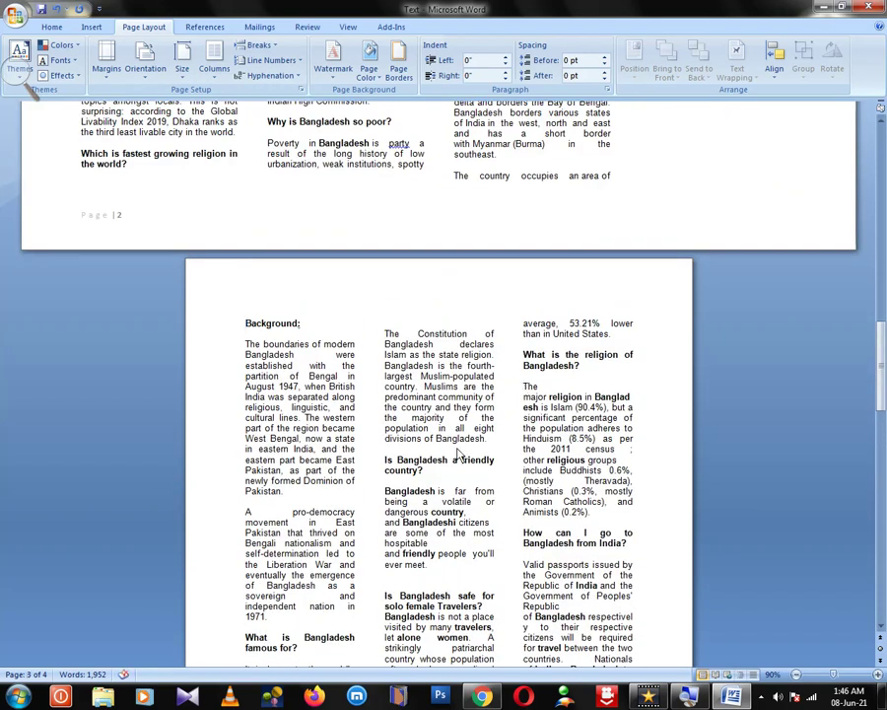
{"action": "scroll", "coordinate": [456, 453], "scroll_direction": "up", "scroll_amount": 4}
{"action": "scroll", "coordinate": [456, 449], "scroll_direction": "up", "scroll_amount": 10}
{"action": "scroll", "coordinate": [455, 441], "scroll_direction": "up", "scroll_amount": 8}
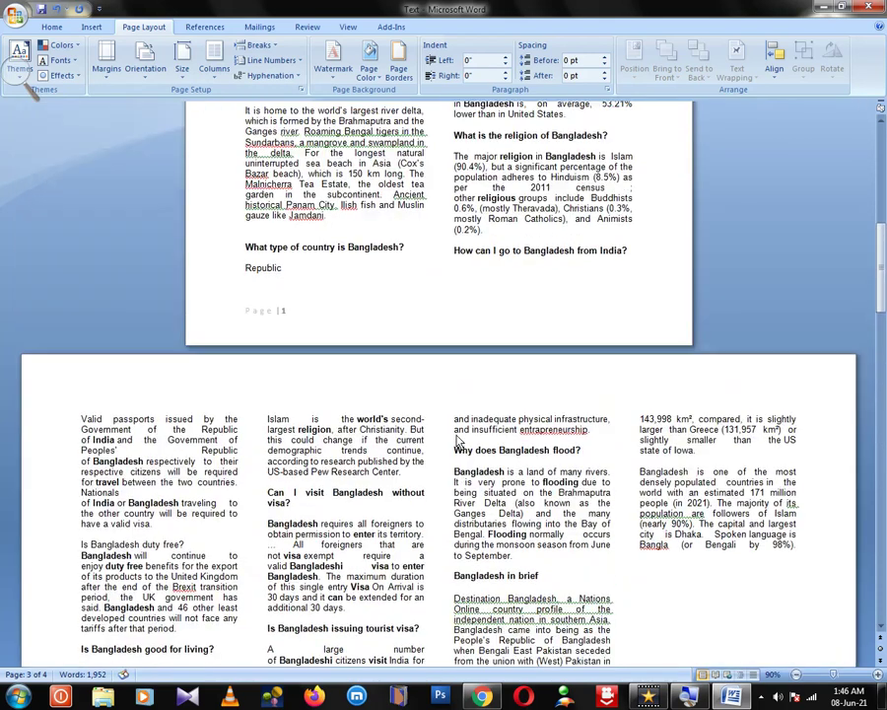
{"action": "scroll", "coordinate": [454, 434], "scroll_direction": "up", "scroll_amount": 4}
{"action": "scroll", "coordinate": [457, 434], "scroll_direction": "up", "scroll_amount": 5}
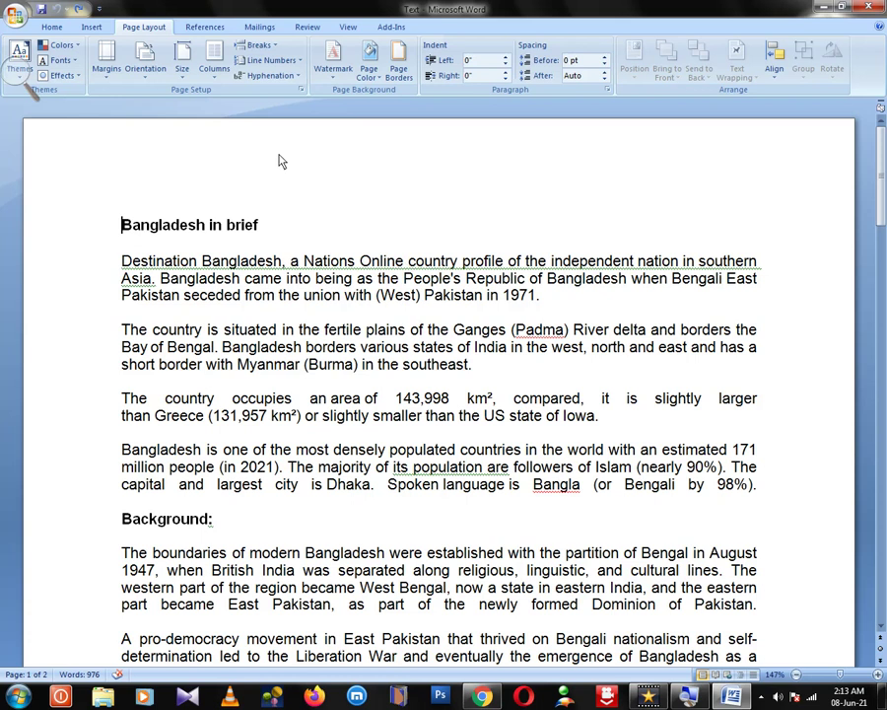
{"action": "left_click", "coordinate": [299, 62]}
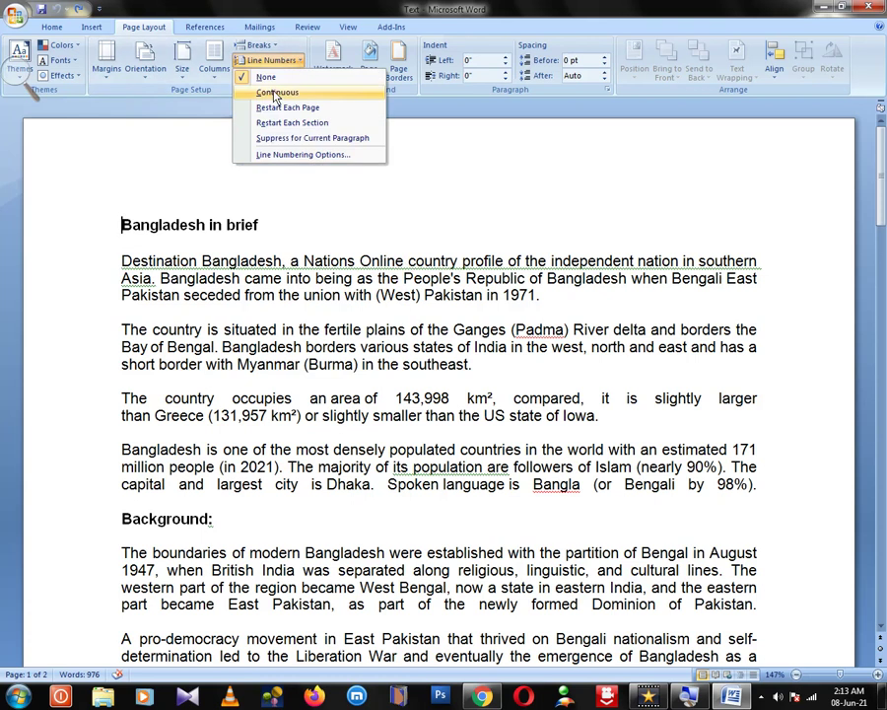
{"action": "left_click", "coordinate": [276, 93]}
{"action": "scroll", "coordinate": [216, 388], "scroll_direction": "down", "scroll_amount": 4}
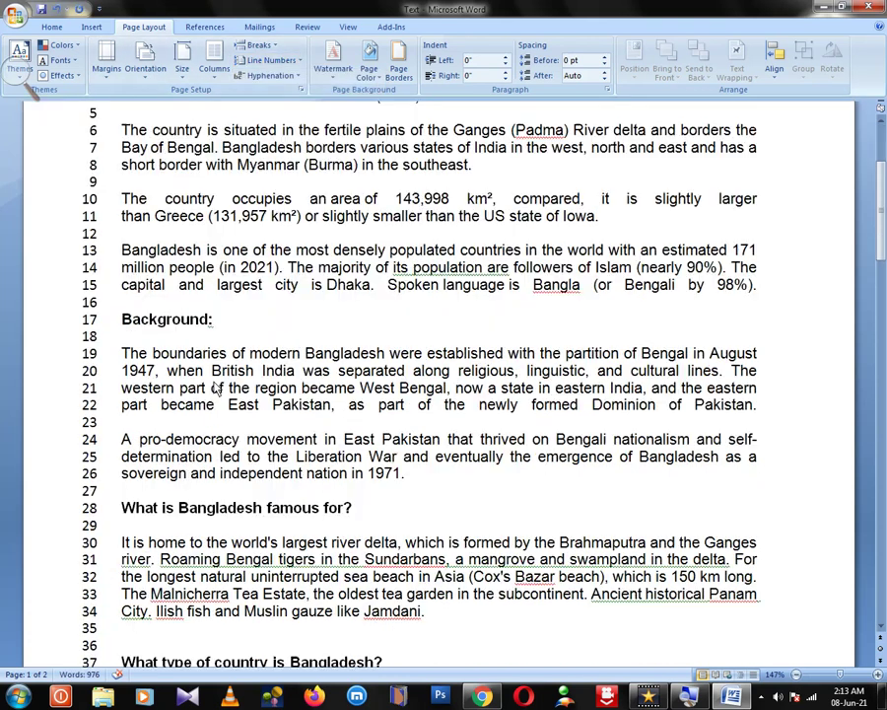
{"action": "scroll", "coordinate": [216, 387], "scroll_direction": "down", "scroll_amount": 6}
{"action": "scroll", "coordinate": [215, 387], "scroll_direction": "down", "scroll_amount": 4}
{"action": "scroll", "coordinate": [216, 387], "scroll_direction": "down", "scroll_amount": 6}
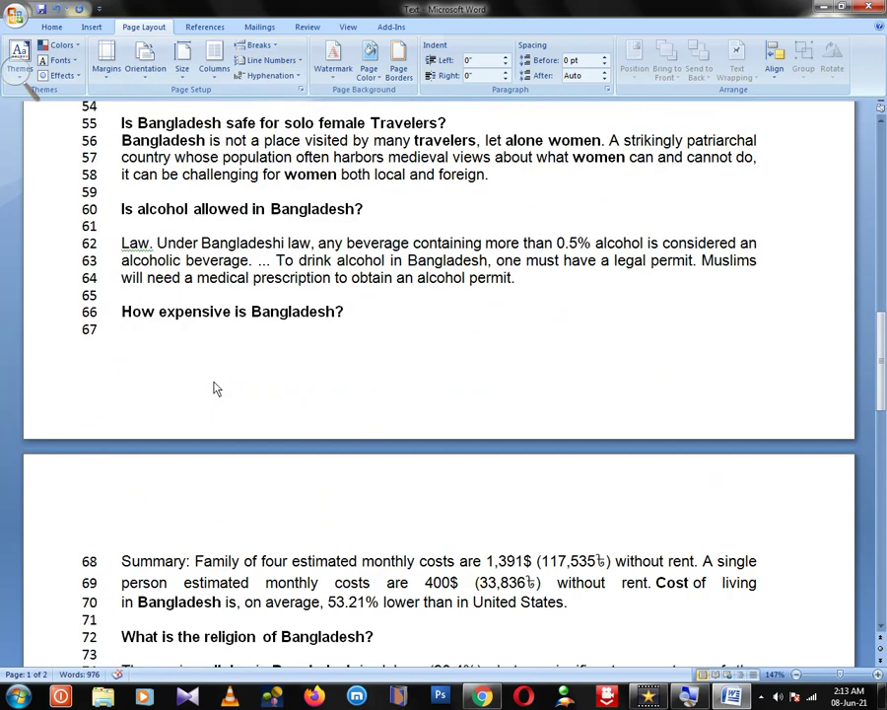
{"action": "scroll", "coordinate": [216, 388], "scroll_direction": "down", "scroll_amount": 6}
{"action": "scroll", "coordinate": [216, 388], "scroll_direction": "down", "scroll_amount": 6}
{"action": "scroll", "coordinate": [215, 387], "scroll_direction": "down", "scroll_amount": 3}
{"action": "scroll", "coordinate": [216, 387], "scroll_direction": "down", "scroll_amount": 7}
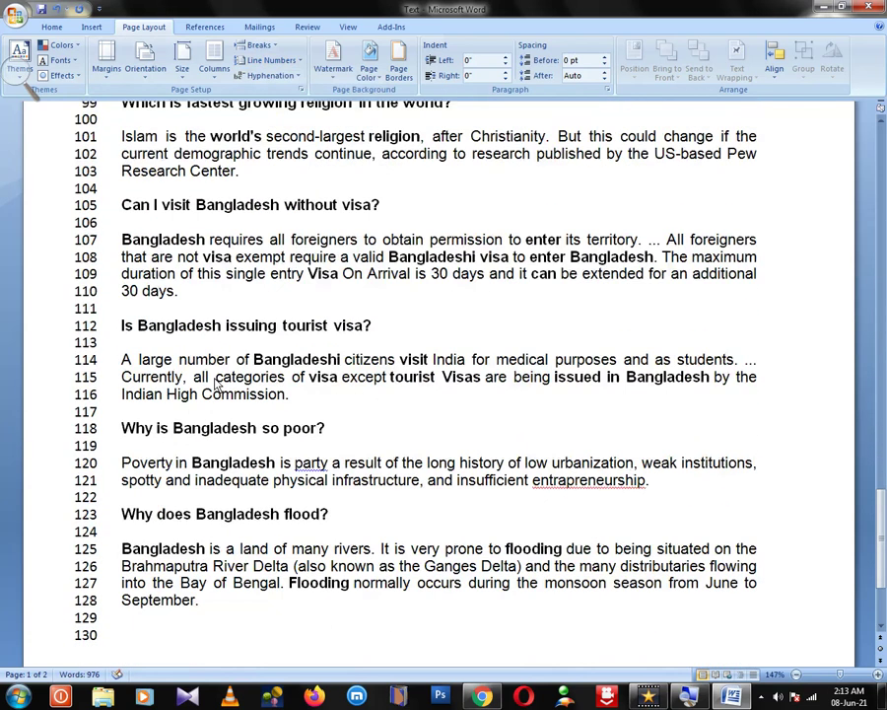
{"action": "scroll", "coordinate": [216, 388], "scroll_direction": "down", "scroll_amount": 3}
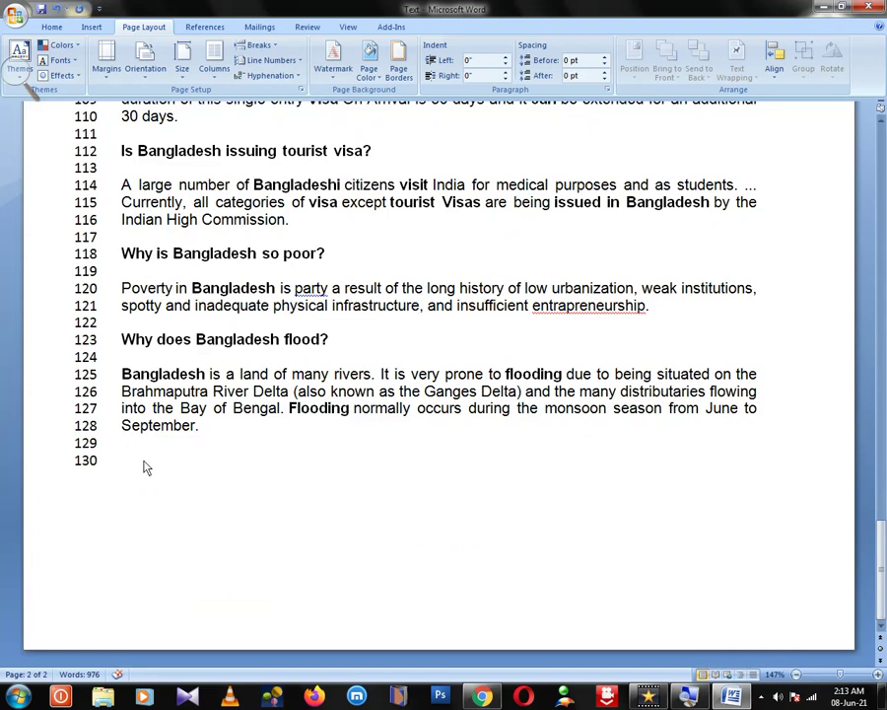
{"action": "left_click", "coordinate": [283, 462]}
{"action": "key", "text": "BackSpace"}
{"action": "key", "text": "BackSpace"}
{"action": "scroll", "coordinate": [249, 398], "scroll_direction": "up", "scroll_amount": 5}
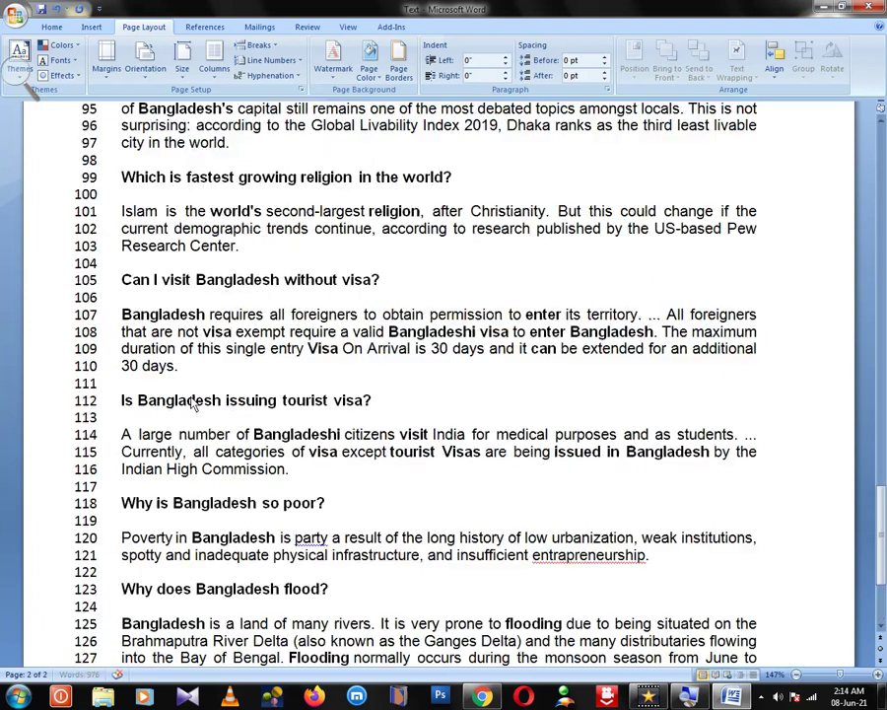
{"action": "scroll", "coordinate": [191, 362], "scroll_direction": "up", "scroll_amount": 5}
{"action": "scroll", "coordinate": [187, 355], "scroll_direction": "up", "scroll_amount": 5}
{"action": "scroll", "coordinate": [185, 347], "scroll_direction": "up", "scroll_amount": 6}
{"action": "scroll", "coordinate": [184, 345], "scroll_direction": "up", "scroll_amount": 8}
{"action": "scroll", "coordinate": [184, 340], "scroll_direction": "up", "scroll_amount": 9}
{"action": "scroll", "coordinate": [184, 335], "scroll_direction": "up", "scroll_amount": 4}
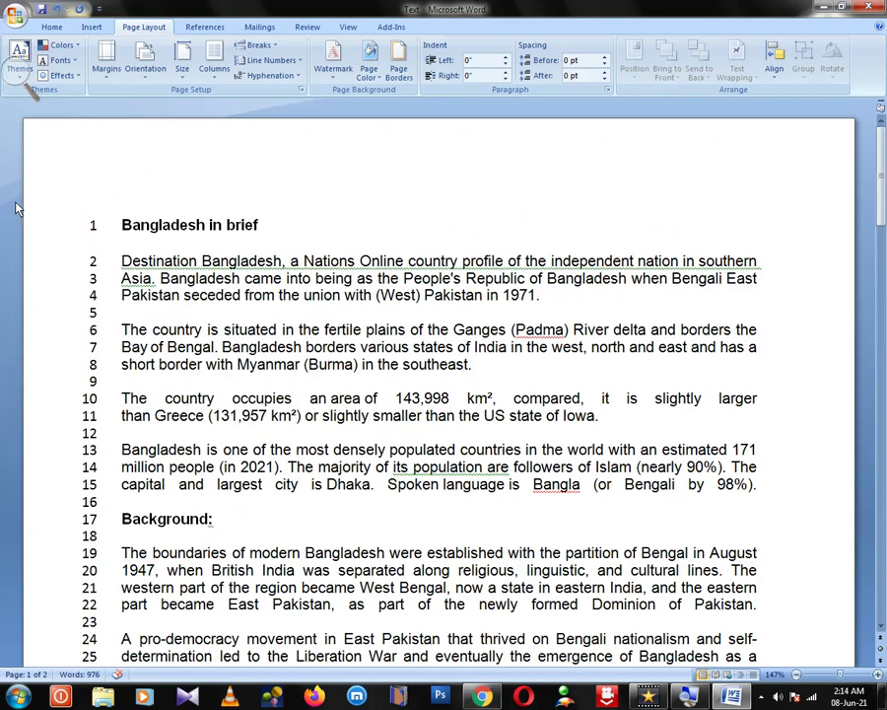
{"action": "left_click", "coordinate": [123, 227]}
- Set line numbers to Restart Each Page and scroll to confirm page 2 starts again at 1
{"action": "left_click", "coordinate": [299, 61]}
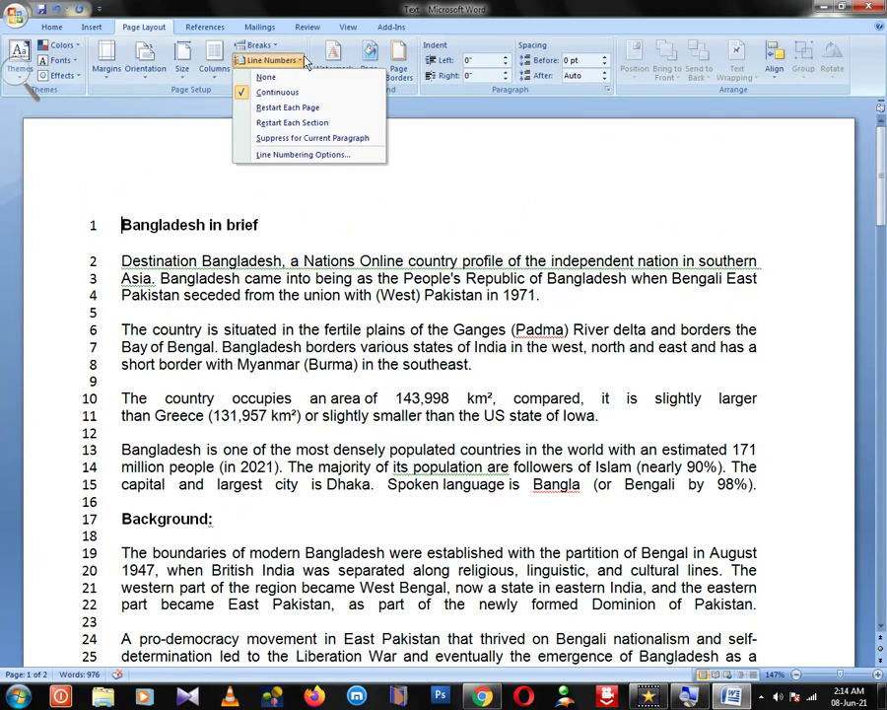
{"action": "left_click", "coordinate": [279, 111]}
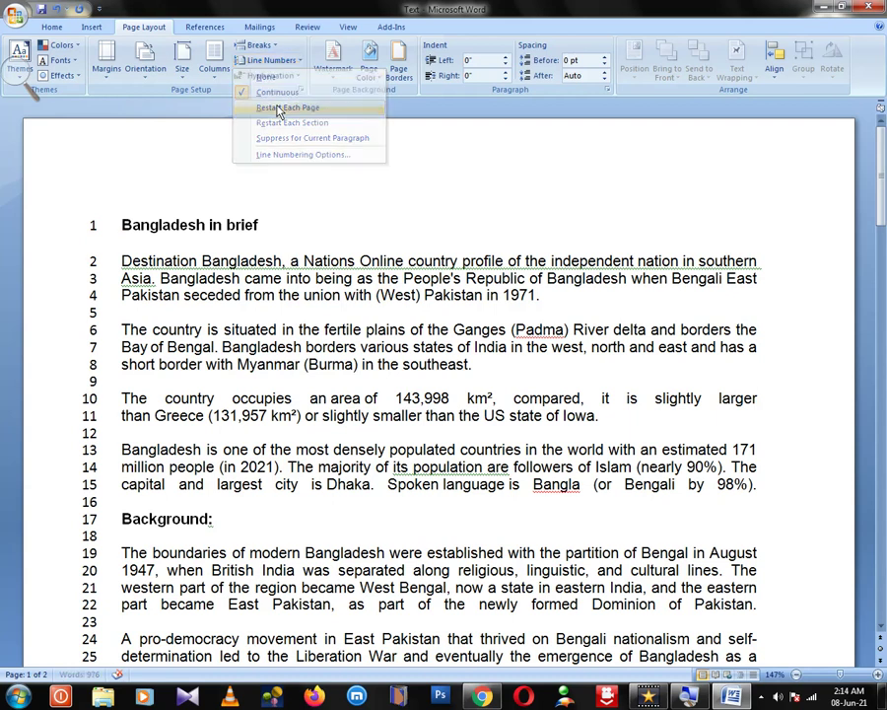
{"action": "scroll", "coordinate": [222, 363], "scroll_direction": "down", "scroll_amount": 6}
{"action": "scroll", "coordinate": [215, 360], "scroll_direction": "up", "scroll_amount": 6}
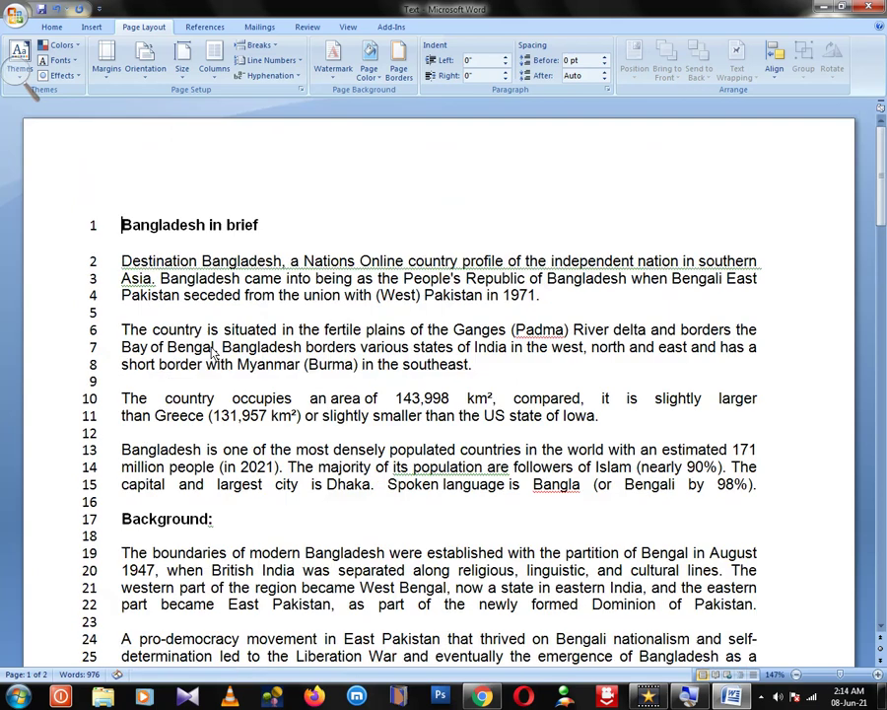
{"action": "scroll", "coordinate": [212, 352], "scroll_direction": "down", "scroll_amount": 8}
{"action": "scroll", "coordinate": [212, 352], "scroll_direction": "down", "scroll_amount": 12}
{"action": "scroll", "coordinate": [212, 352], "scroll_direction": "down", "scroll_amount": 7}
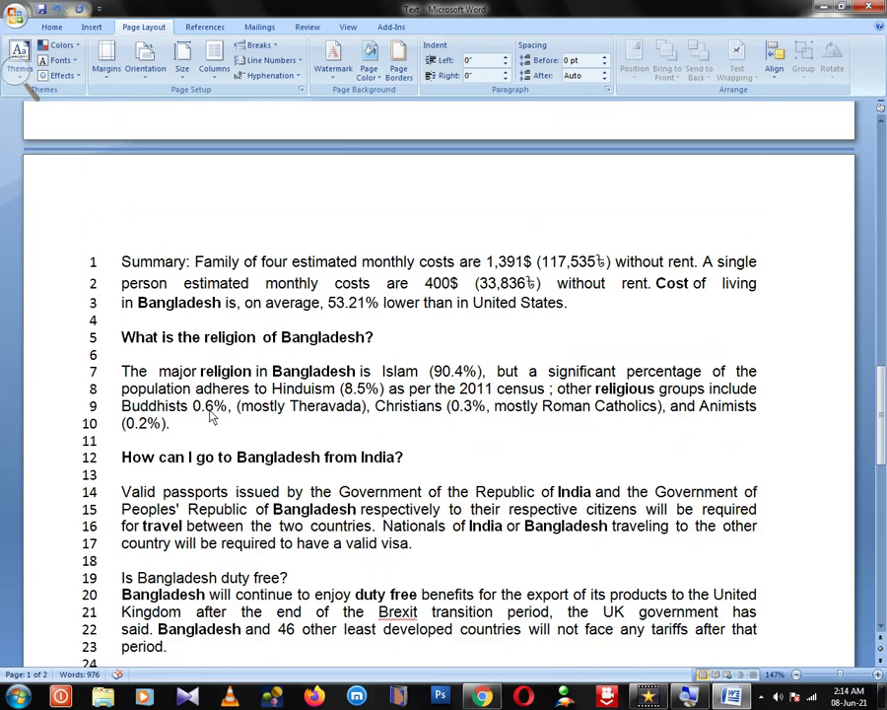
{"action": "scroll", "coordinate": [209, 415], "scroll_direction": "up", "scroll_amount": 5}
{"action": "scroll", "coordinate": [209, 415], "scroll_direction": "up", "scroll_amount": 1}
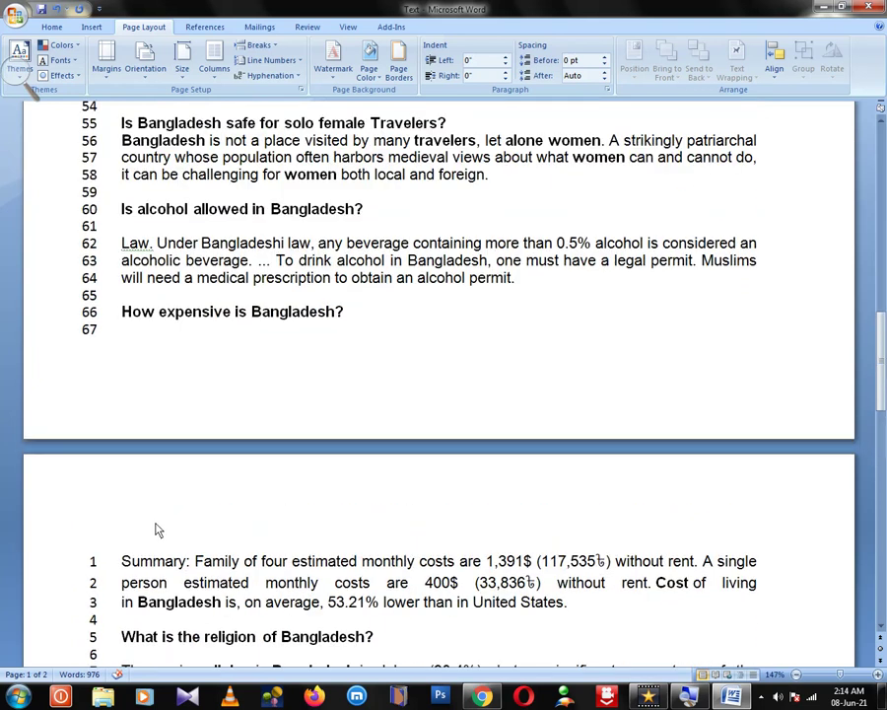
{"action": "scroll", "coordinate": [138, 458], "scroll_direction": "down", "scroll_amount": 5}
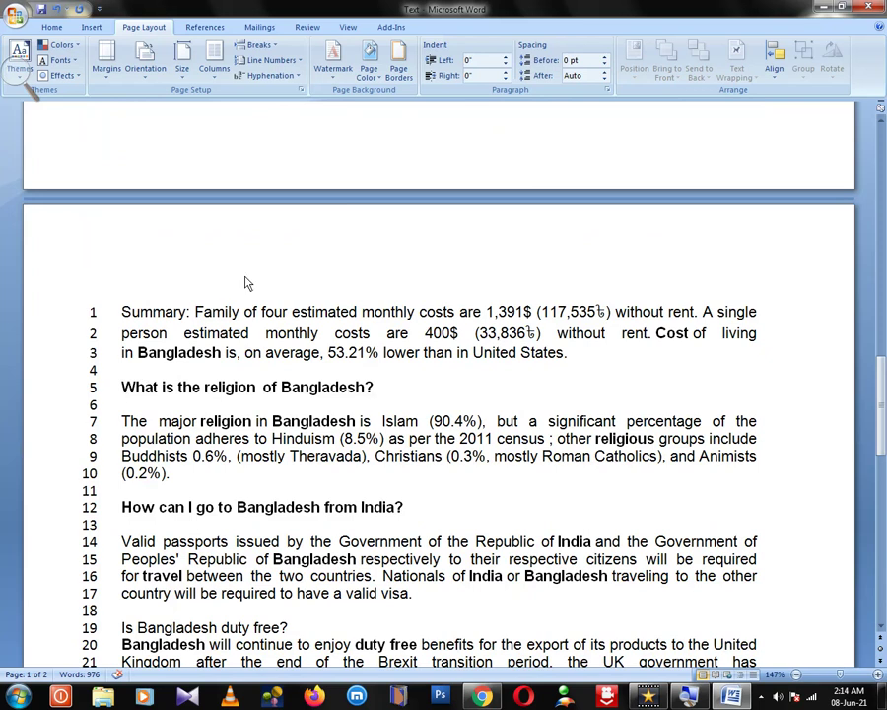
{"action": "scroll", "coordinate": [211, 398], "scroll_direction": "up", "scroll_amount": 6}
{"action": "scroll", "coordinate": [218, 389], "scroll_direction": "up", "scroll_amount": 6}
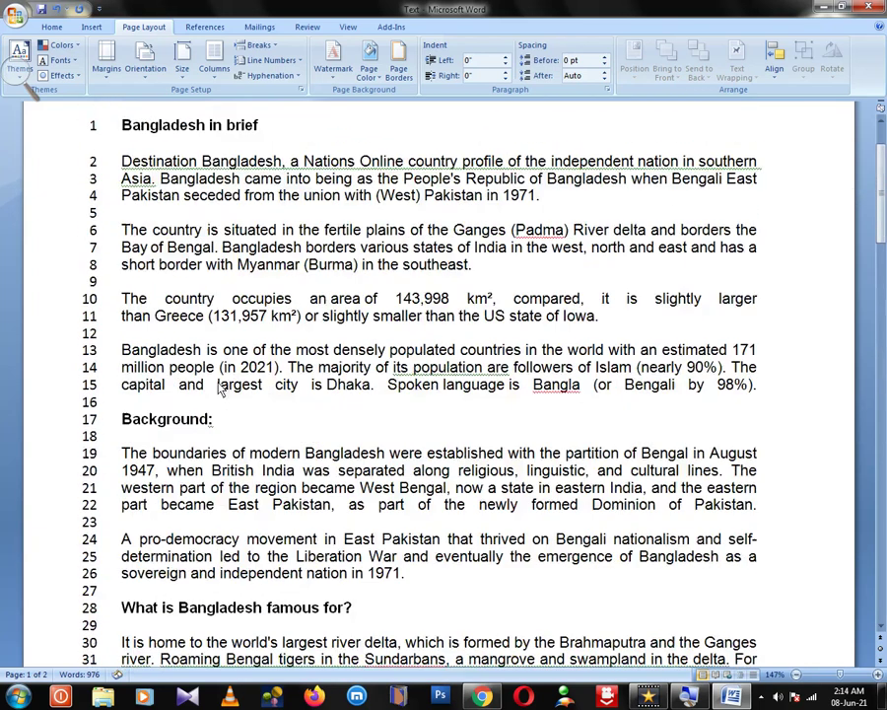
{"action": "scroll", "coordinate": [219, 389], "scroll_direction": "up", "scroll_amount": 2}
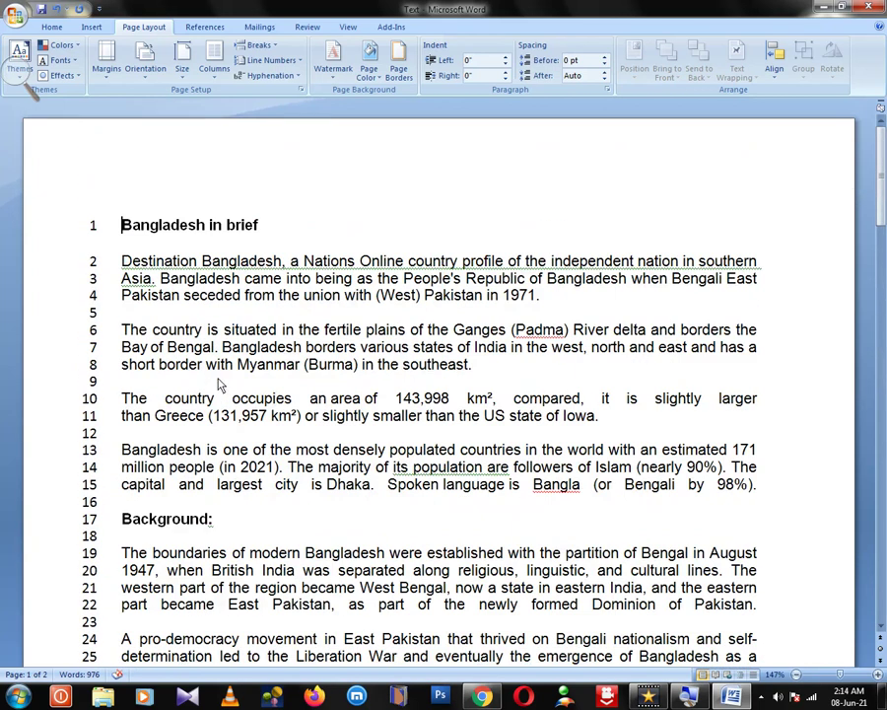
- Set Line Numbers to None, then place the cursor before 'Background:'
{"action": "left_click", "coordinate": [301, 63]}
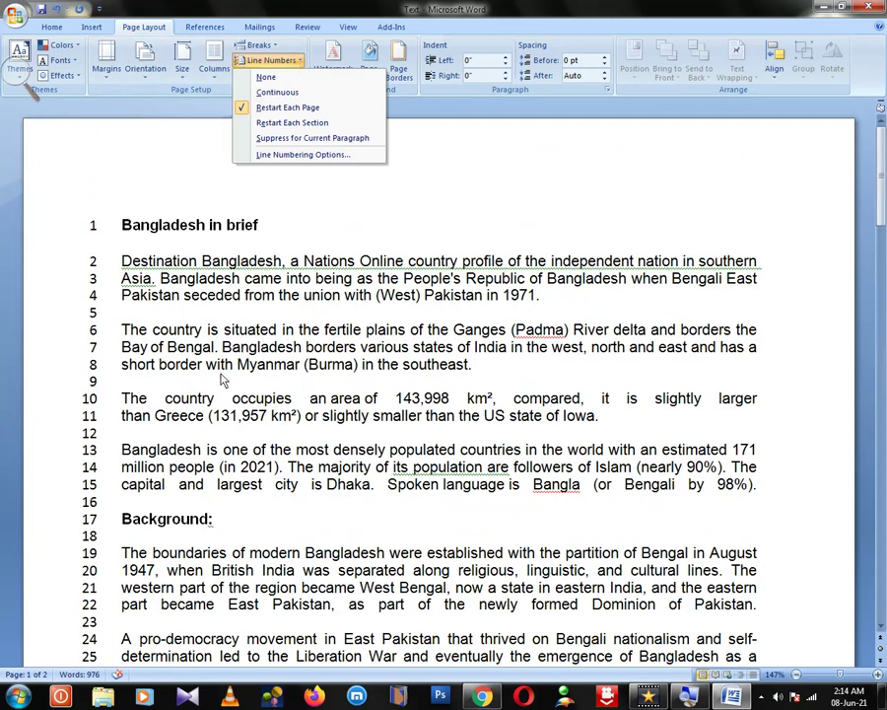
{"action": "left_click", "coordinate": [267, 78]}
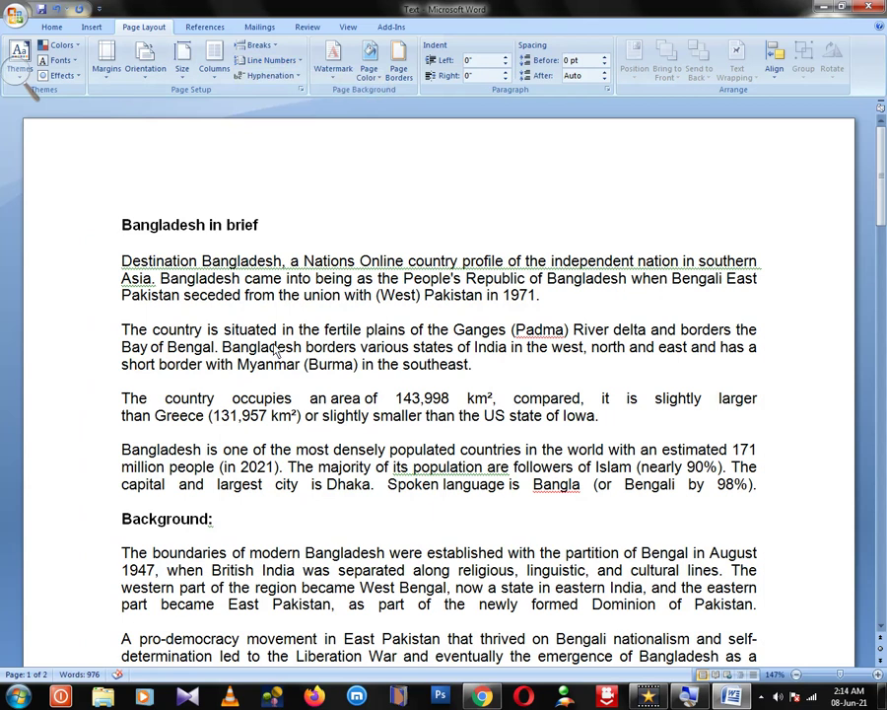
{"action": "scroll", "coordinate": [273, 350], "scroll_direction": "down", "scroll_amount": 3}
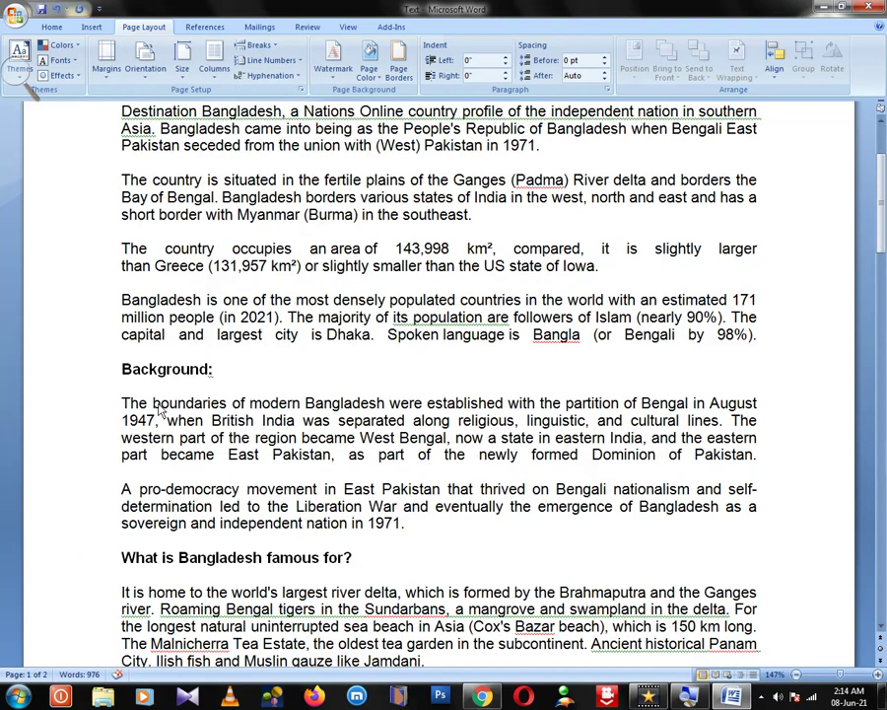
{"action": "left_click", "coordinate": [124, 370]}
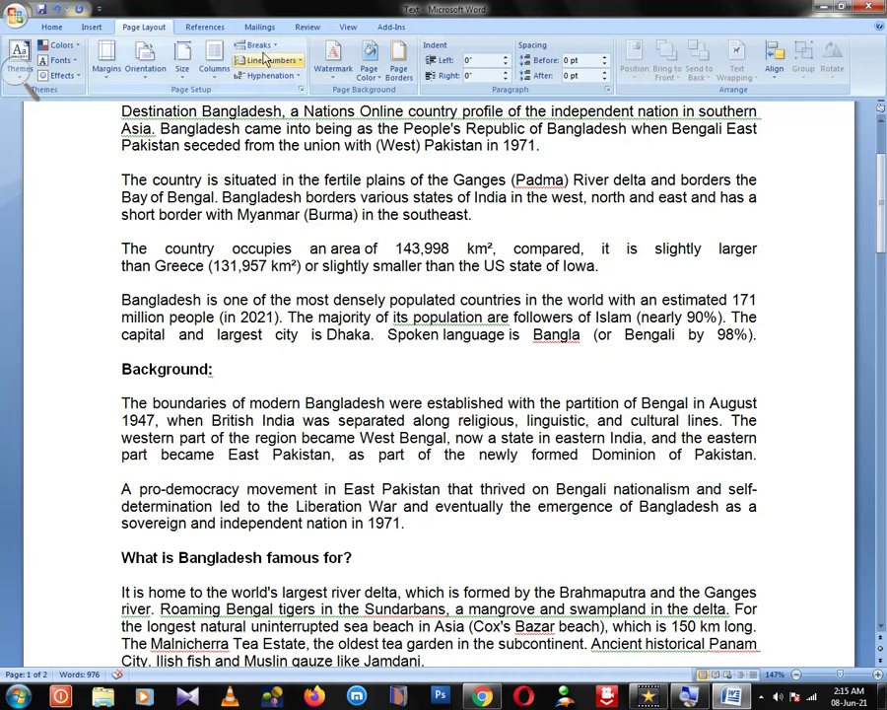
- Insert a Next Page section break before 'Background:'
{"action": "left_click", "coordinate": [258, 46]}
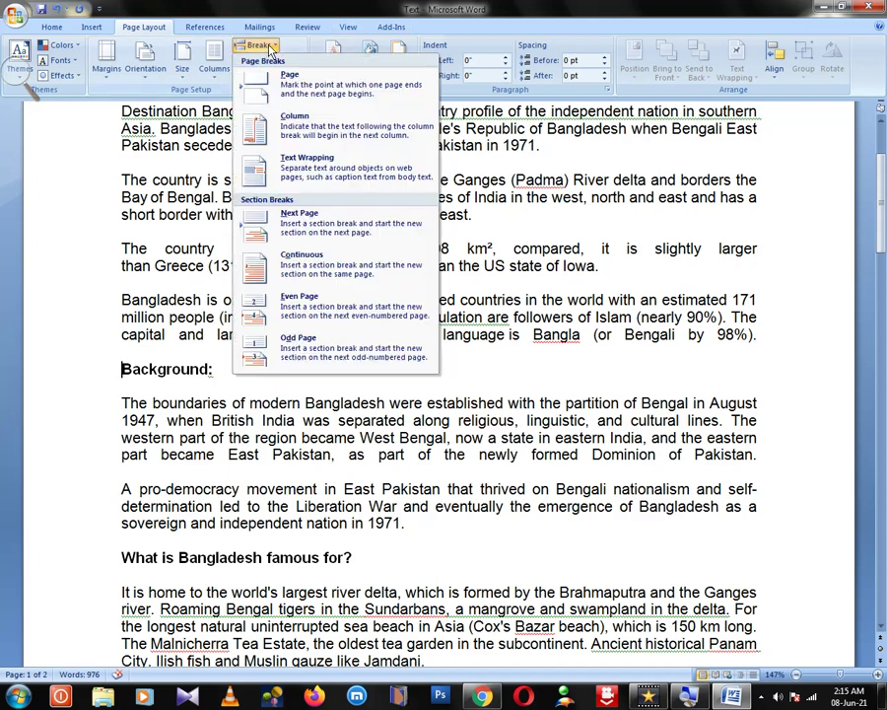
{"action": "left_click", "coordinate": [298, 230]}
{"action": "scroll", "coordinate": [296, 396], "scroll_direction": "down", "scroll_amount": 5}
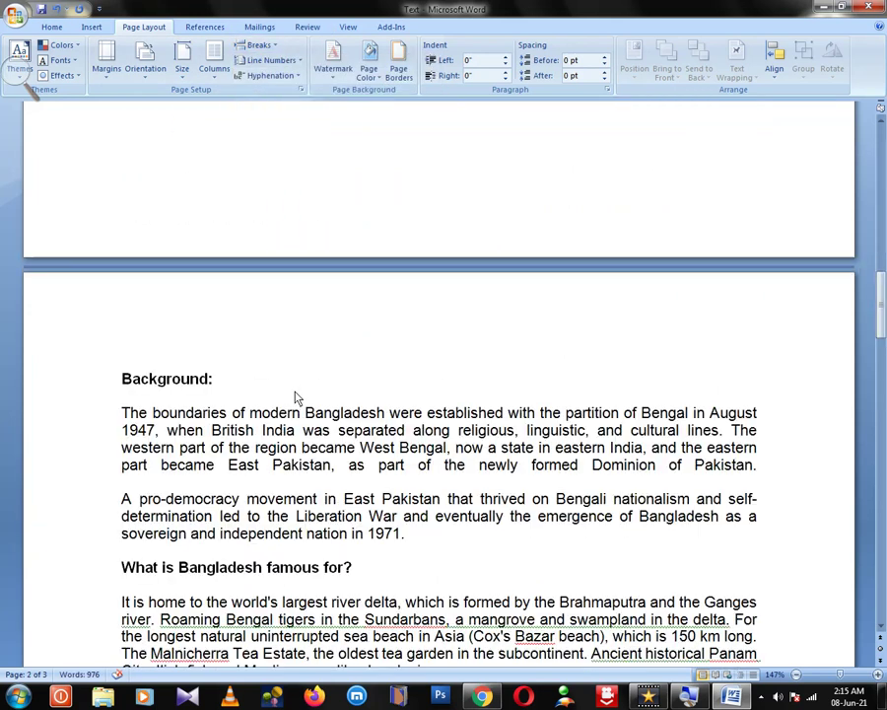
{"action": "scroll", "coordinate": [299, 397], "scroll_direction": "down", "scroll_amount": 5}
{"action": "scroll", "coordinate": [294, 394], "scroll_direction": "down", "scroll_amount": 2}
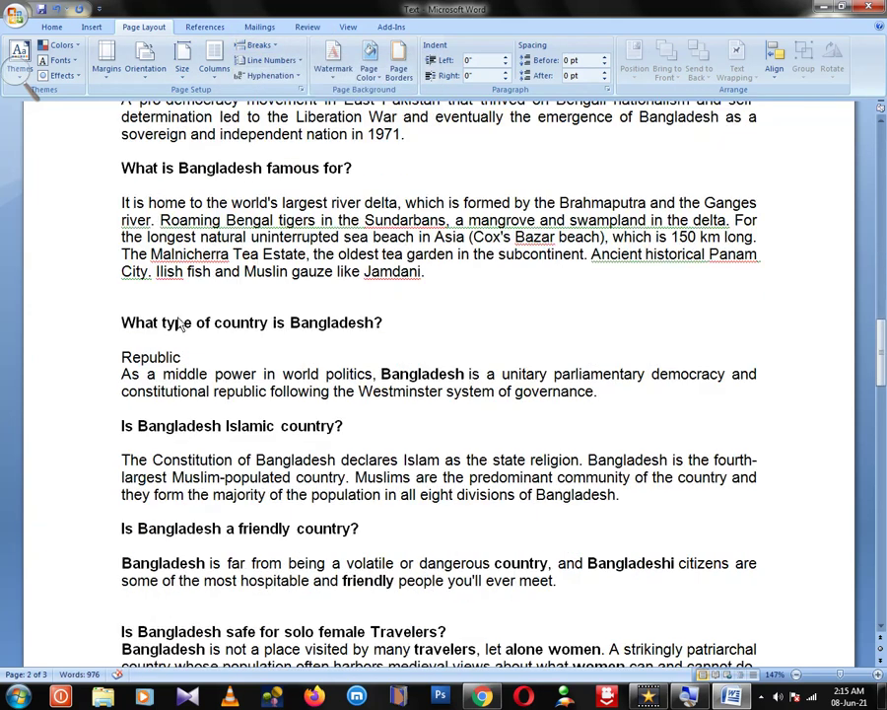
- Insert a Next Page section break before 'What type of country is Bangladesh?'
{"action": "left_click", "coordinate": [123, 328]}
{"action": "left_click", "coordinate": [268, 46]}
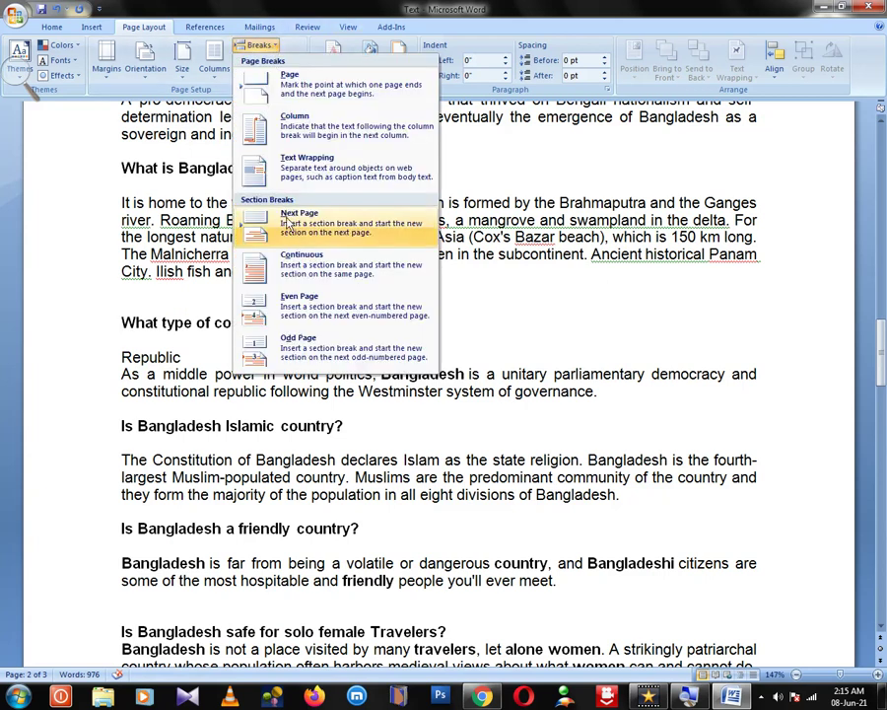
{"action": "left_click", "coordinate": [286, 225]}
{"action": "scroll", "coordinate": [331, 454], "scroll_direction": "down", "scroll_amount": 6}
{"action": "scroll", "coordinate": [342, 446], "scroll_direction": "down", "scroll_amount": 8}
{"action": "scroll", "coordinate": [342, 447], "scroll_direction": "down", "scroll_amount": 2}
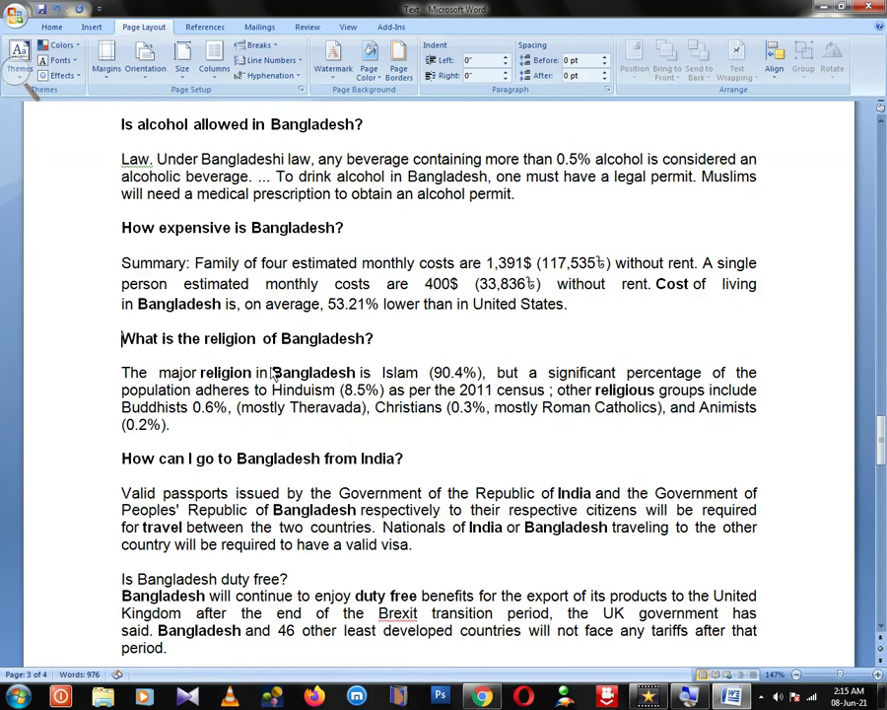
- Insert a Next Page section break at 'What is the religion of Bangladesh?' and scroll back up
{"action": "left_click", "coordinate": [256, 45]}
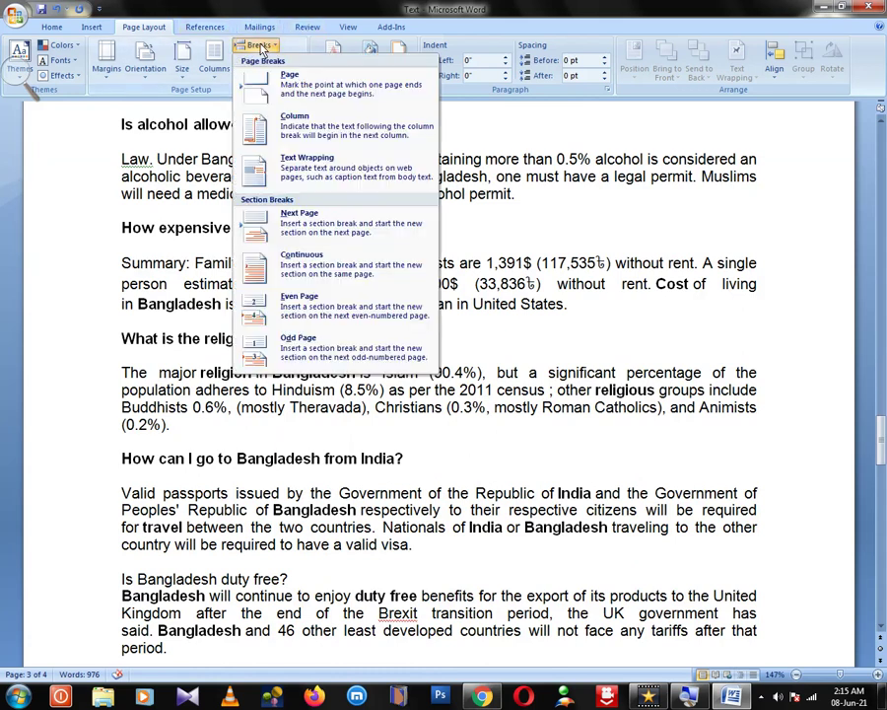
{"action": "left_click", "coordinate": [309, 219]}
{"action": "scroll", "coordinate": [285, 367], "scroll_direction": "up", "scroll_amount": 5}
{"action": "scroll", "coordinate": [286, 367], "scroll_direction": "up", "scroll_amount": 5}
{"action": "scroll", "coordinate": [278, 351], "scroll_direction": "down", "scroll_amount": 10}
{"action": "scroll", "coordinate": [281, 353], "scroll_direction": "up", "scroll_amount": 2}
{"action": "scroll", "coordinate": [281, 353], "scroll_direction": "up", "scroll_amount": 5}
{"action": "scroll", "coordinate": [276, 349], "scroll_direction": "up", "scroll_amount": 5}
{"action": "scroll", "coordinate": [276, 349], "scroll_direction": "up", "scroll_amount": 5}
{"action": "scroll", "coordinate": [273, 342], "scroll_direction": "up", "scroll_amount": 3}
{"action": "scroll", "coordinate": [273, 342], "scroll_direction": "up", "scroll_amount": 5}
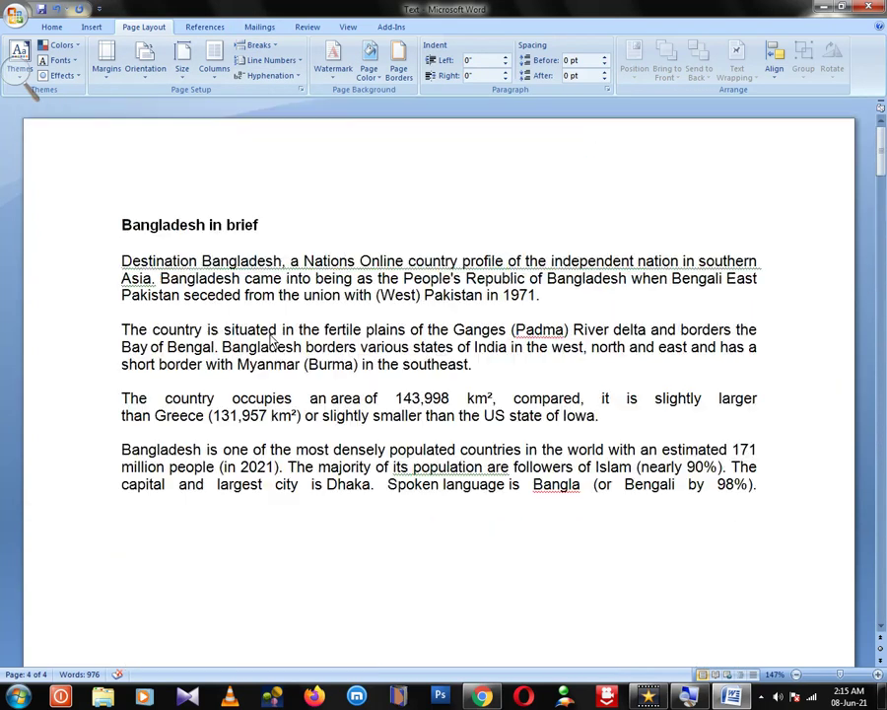
- Number the lines of the opening section, restarting numbering at each section
{"action": "left_click", "coordinate": [119, 226]}
{"action": "left_click", "coordinate": [300, 61]}
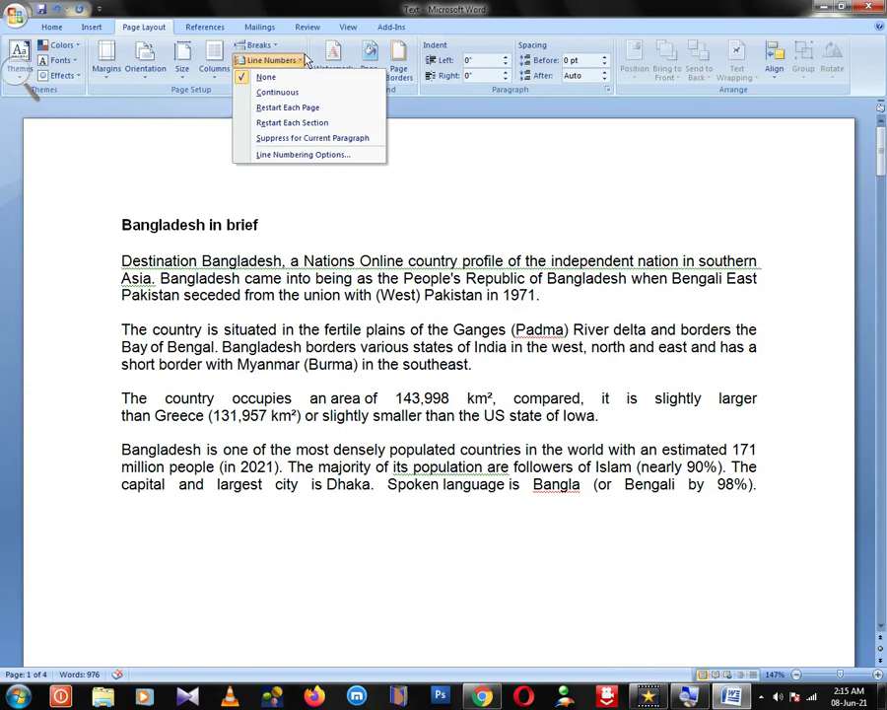
{"action": "left_click", "coordinate": [292, 122]}
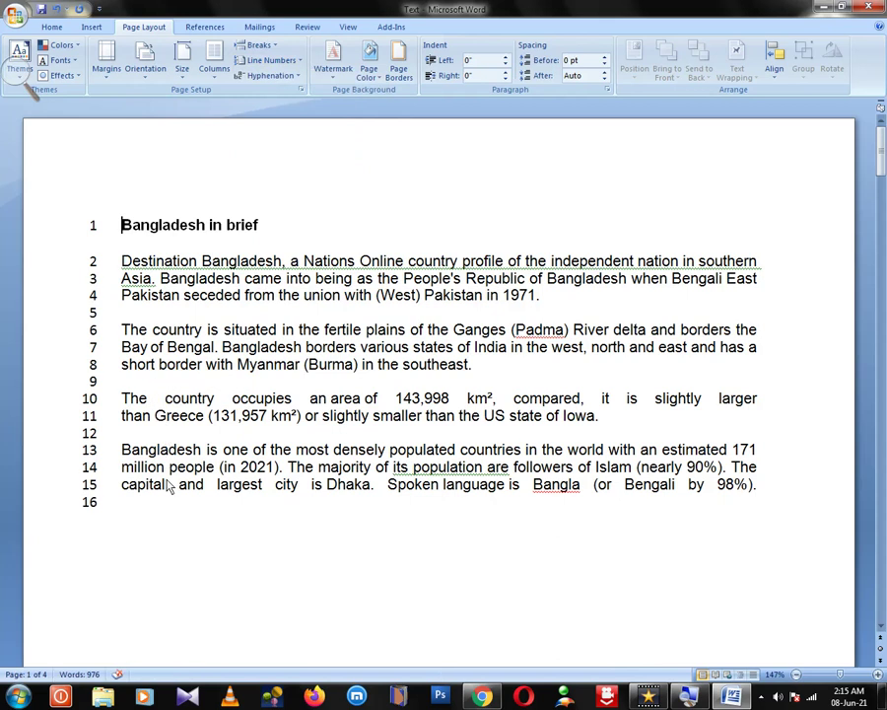
- Check the numbering through line 16 and the unnumbered Background: page, then select all text
{"action": "left_click", "coordinate": [136, 504]}
{"action": "scroll", "coordinate": [215, 472], "scroll_direction": "down", "scroll_amount": 6}
{"action": "scroll", "coordinate": [215, 474], "scroll_direction": "down", "scroll_amount": 8}
{"action": "scroll", "coordinate": [215, 471], "scroll_direction": "down", "scroll_amount": 8}
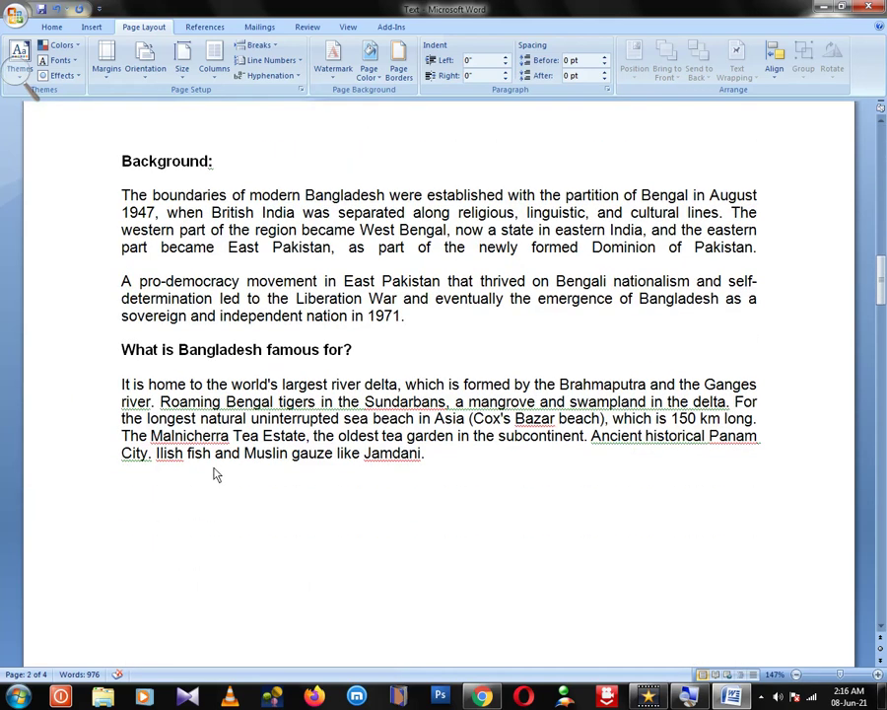
{"action": "left_click", "coordinate": [123, 161]}
{"action": "scroll", "coordinate": [33, 537], "scroll_direction": "down", "scroll_amount": 7}
{"action": "scroll", "coordinate": [33, 536], "scroll_direction": "down", "scroll_amount": 10}
{"action": "scroll", "coordinate": [20, 538], "scroll_direction": "down", "scroll_amount": 8}
{"action": "scroll", "coordinate": [18, 537], "scroll_direction": "down", "scroll_amount": 7}
{"action": "scroll", "coordinate": [17, 538], "scroll_direction": "down", "scroll_amount": 7}
{"action": "scroll", "coordinate": [18, 537], "scroll_direction": "down", "scroll_amount": 7}
{"action": "scroll", "coordinate": [16, 538], "scroll_direction": "down", "scroll_amount": 8}
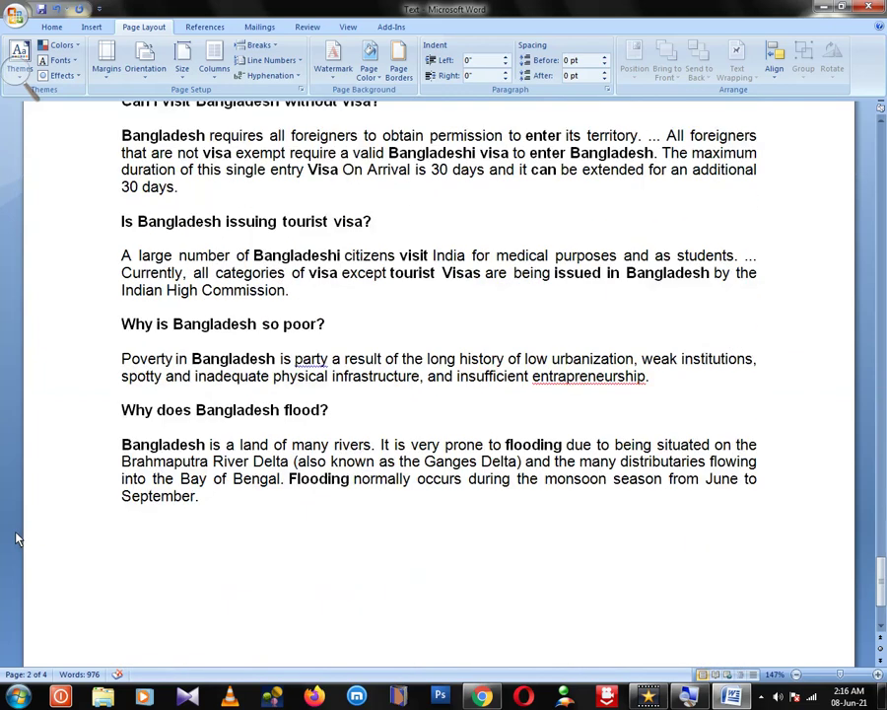
{"action": "scroll", "coordinate": [16, 538], "scroll_direction": "down", "scroll_amount": 3}
{"action": "key", "text": "ctrl+a"}
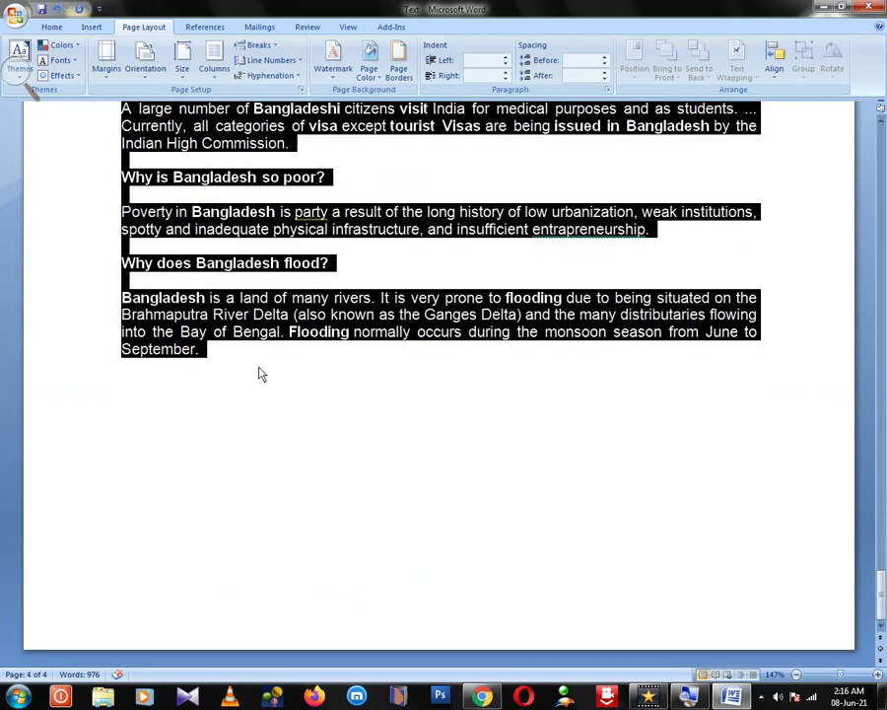
{"action": "left_click", "coordinate": [300, 61]}
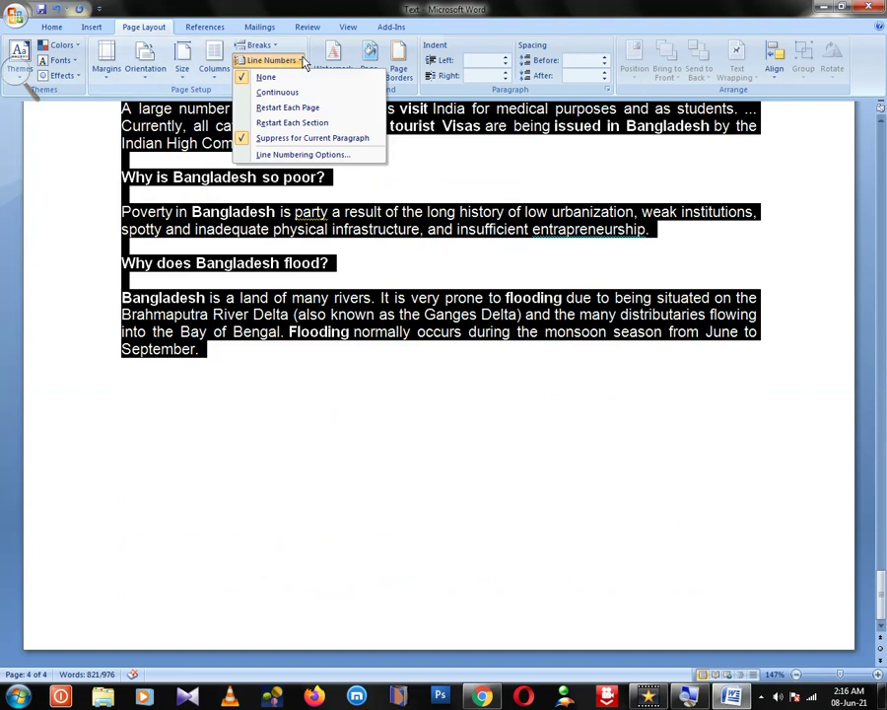
{"action": "left_click", "coordinate": [279, 127]}
{"action": "scroll", "coordinate": [287, 337], "scroll_direction": "up", "scroll_amount": 8}
{"action": "scroll", "coordinate": [289, 338], "scroll_direction": "up", "scroll_amount": 7}
{"action": "scroll", "coordinate": [288, 338], "scroll_direction": "up", "scroll_amount": 8}
{"action": "scroll", "coordinate": [286, 335], "scroll_direction": "up", "scroll_amount": 5}
{"action": "scroll", "coordinate": [285, 332], "scroll_direction": "up", "scroll_amount": 8}
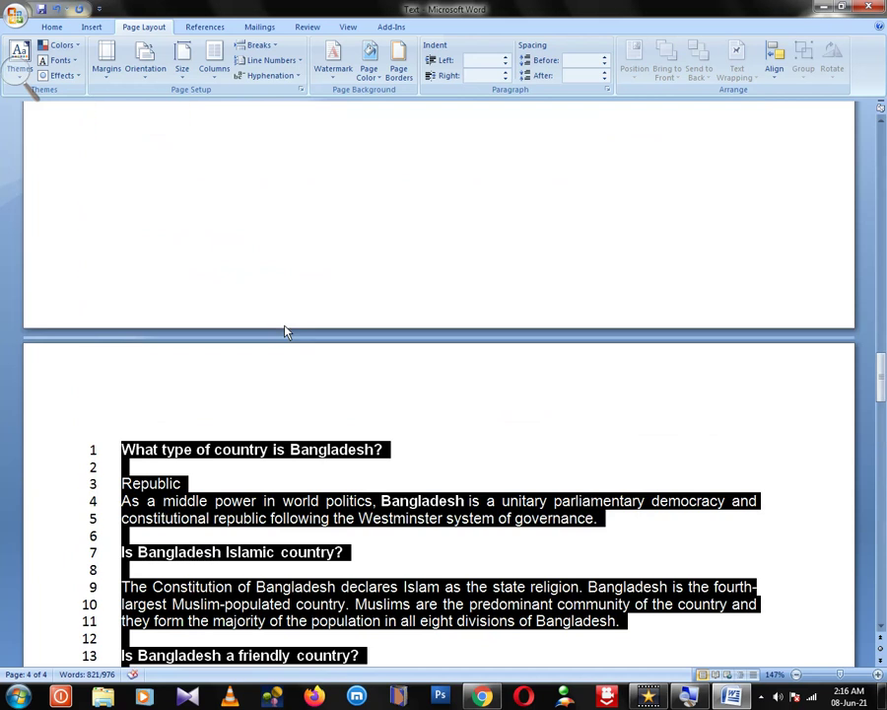
{"action": "scroll", "coordinate": [285, 330], "scroll_direction": "up", "scroll_amount": 5}
{"action": "scroll", "coordinate": [283, 325], "scroll_direction": "up", "scroll_amount": 5}
{"action": "scroll", "coordinate": [283, 324], "scroll_direction": "up", "scroll_amount": 5}
{"action": "scroll", "coordinate": [284, 317], "scroll_direction": "up", "scroll_amount": 5}
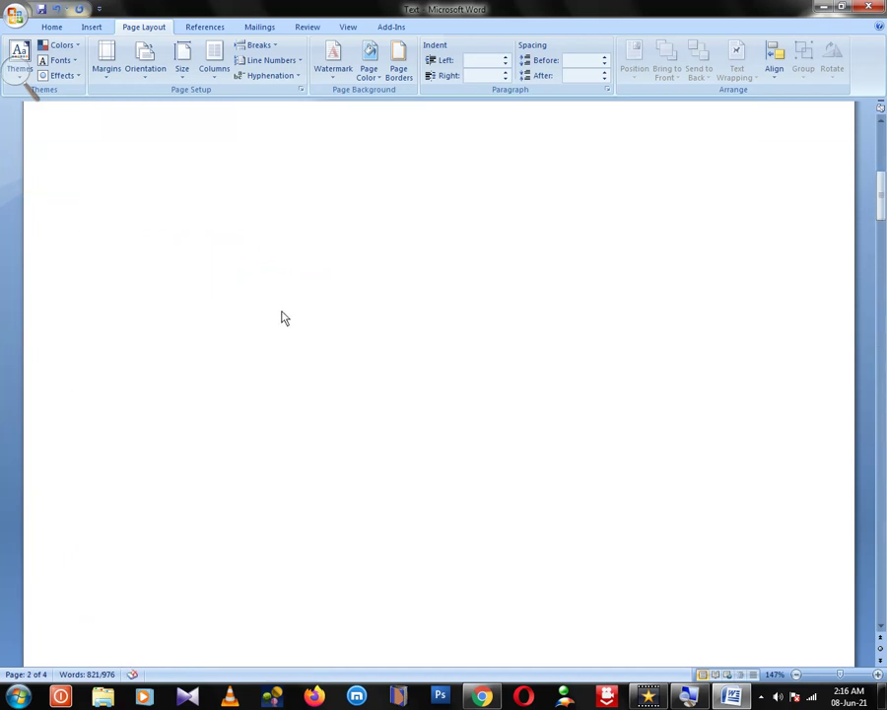
{"action": "scroll", "coordinate": [286, 316], "scroll_direction": "up", "scroll_amount": 5}
{"action": "scroll", "coordinate": [237, 266], "scroll_direction": "up", "scroll_amount": 1}
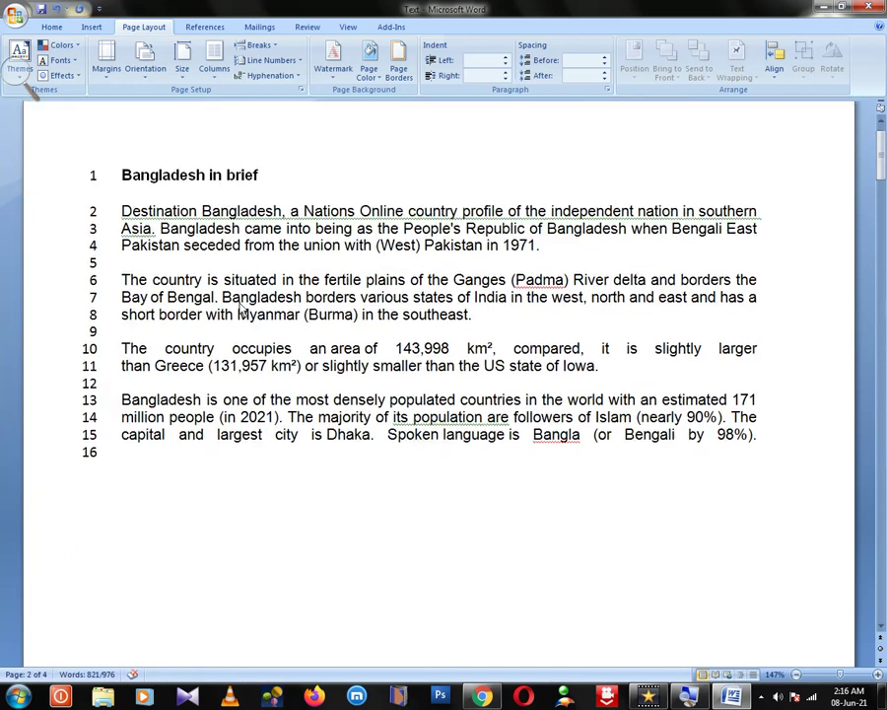
{"action": "scroll", "coordinate": [237, 308], "scroll_direction": "down", "scroll_amount": 7}
{"action": "scroll", "coordinate": [138, 296], "scroll_direction": "down", "scroll_amount": 9}
{"action": "scroll", "coordinate": [161, 339], "scroll_direction": "down", "scroll_amount": 9}
{"action": "scroll", "coordinate": [161, 339], "scroll_direction": "down", "scroll_amount": 5}
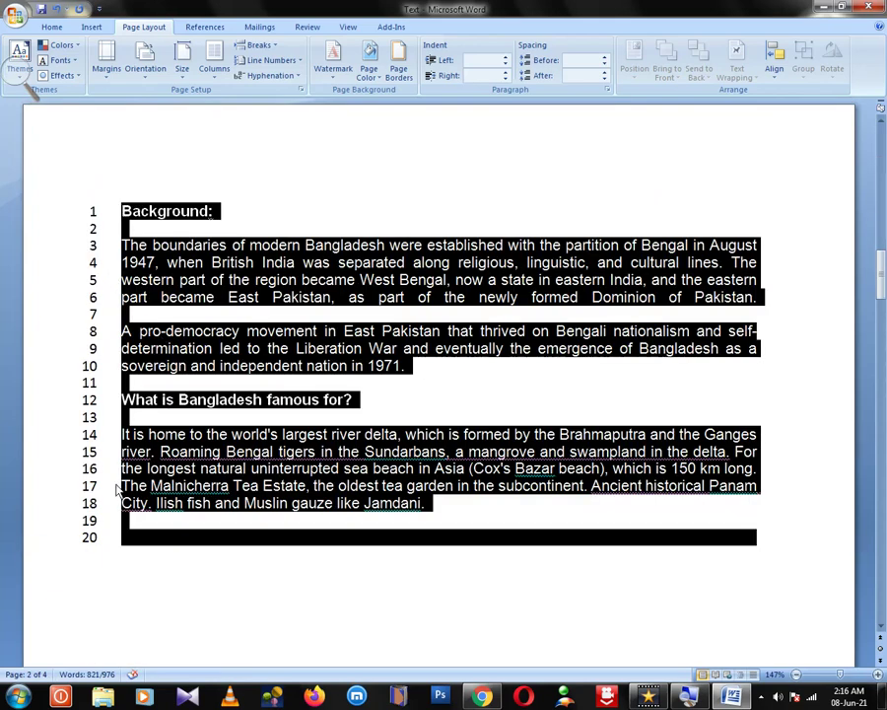
{"action": "left_click", "coordinate": [190, 550]}
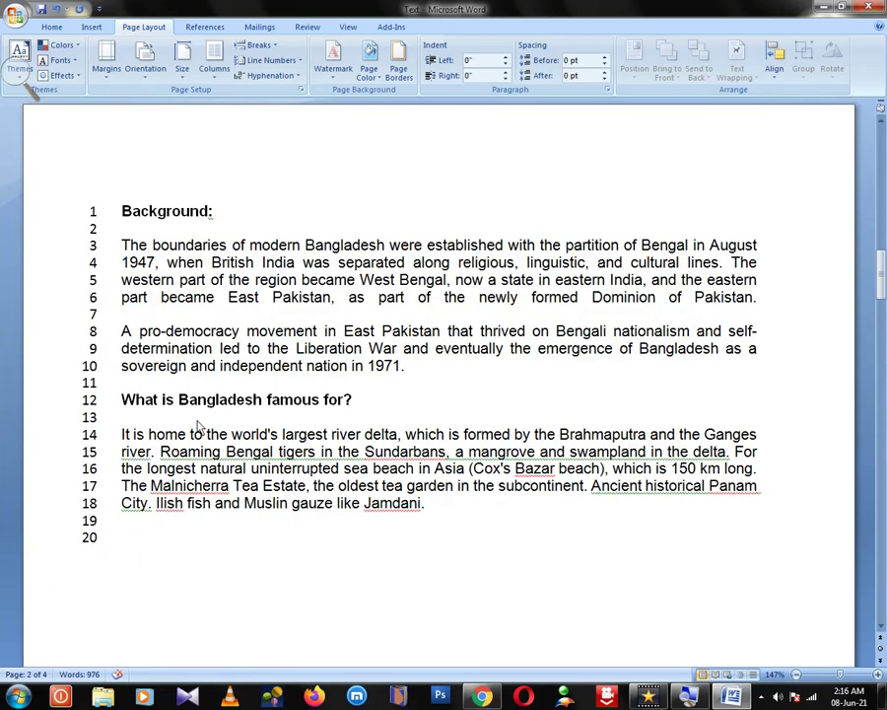
{"action": "scroll", "coordinate": [167, 535], "scroll_direction": "down", "scroll_amount": 5}
{"action": "scroll", "coordinate": [167, 532], "scroll_direction": "down", "scroll_amount": 5}
{"action": "scroll", "coordinate": [170, 504], "scroll_direction": "down", "scroll_amount": 5}
{"action": "scroll", "coordinate": [211, 402], "scroll_direction": "down", "scroll_amount": 5}
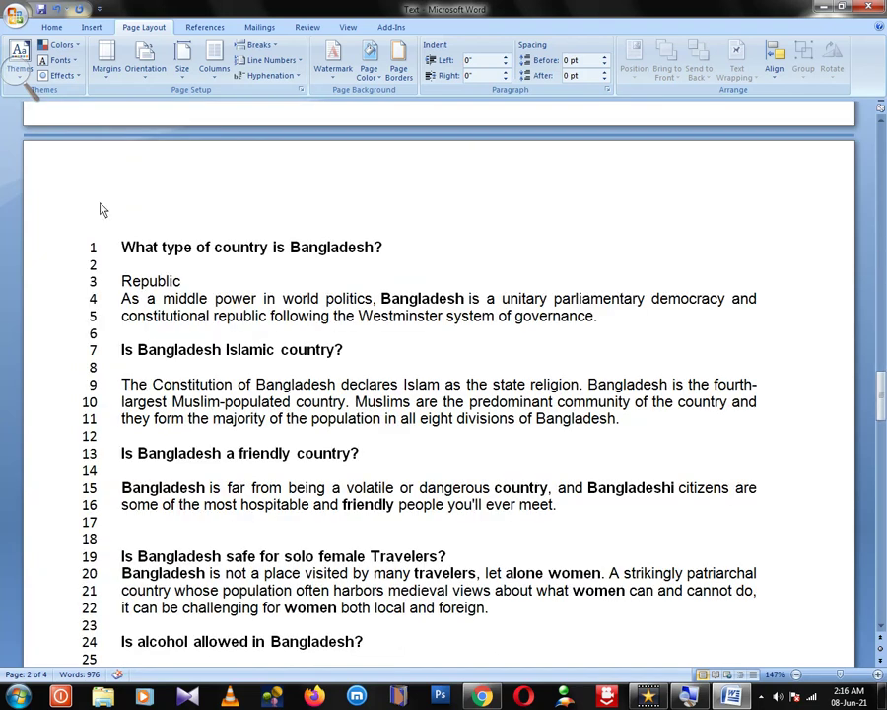
{"action": "scroll", "coordinate": [148, 419], "scroll_direction": "down", "scroll_amount": 7}
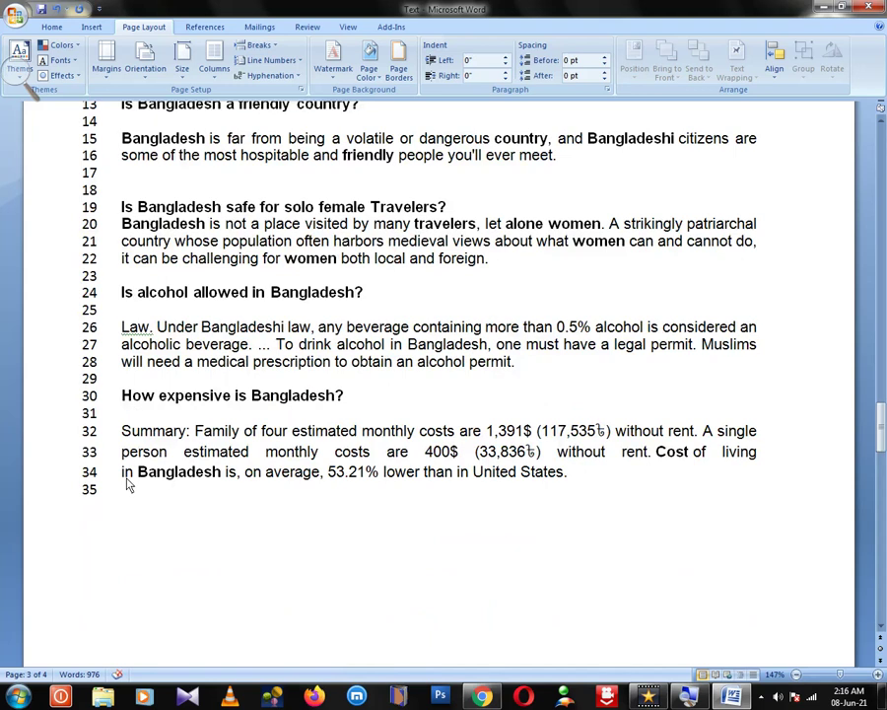
{"action": "scroll", "coordinate": [142, 493], "scroll_direction": "down", "scroll_amount": 5}
{"action": "scroll", "coordinate": [144, 493], "scroll_direction": "down", "scroll_amount": 6}
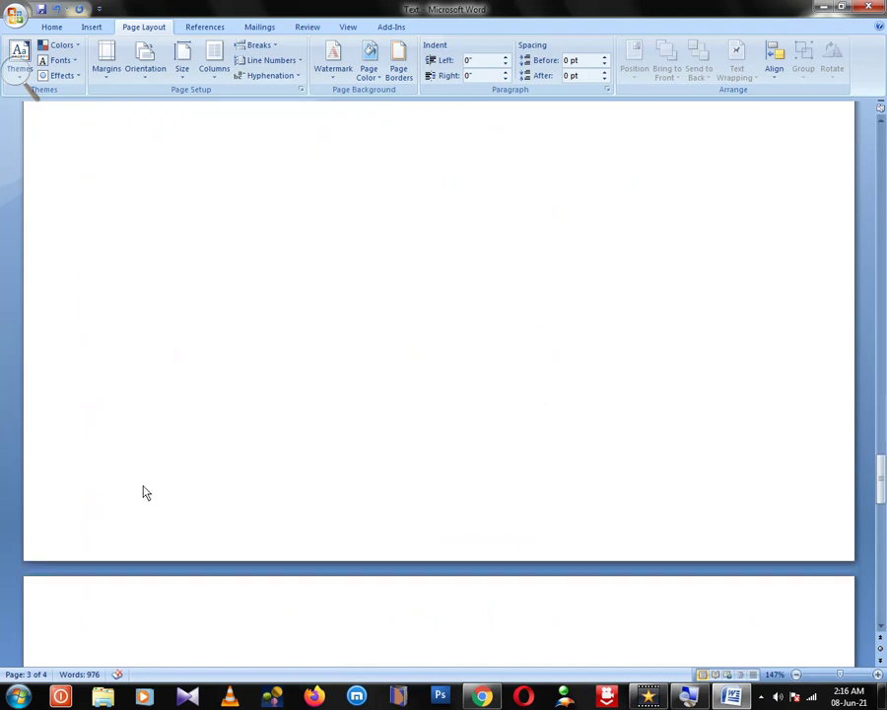
{"action": "scroll", "coordinate": [143, 493], "scroll_direction": "down", "scroll_amount": 8}
{"action": "scroll", "coordinate": [143, 493], "scroll_direction": "down", "scroll_amount": 5}
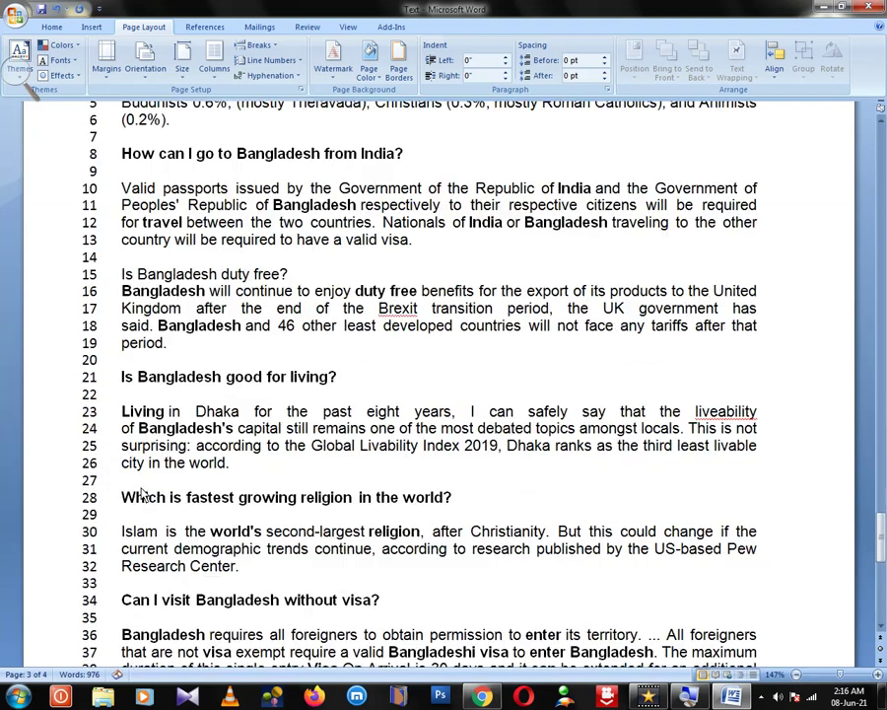
{"action": "scroll", "coordinate": [148, 496], "scroll_direction": "up", "scroll_amount": 7}
{"action": "scroll", "coordinate": [149, 486], "scroll_direction": "up", "scroll_amount": 6}
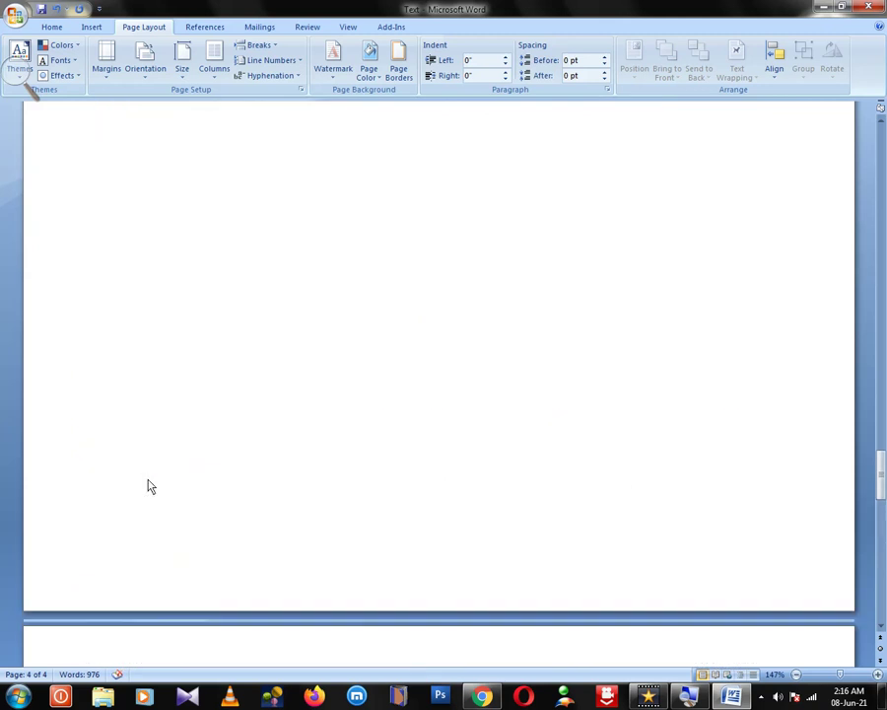
{"action": "scroll", "coordinate": [150, 483], "scroll_direction": "down", "scroll_amount": 20}
{"action": "scroll", "coordinate": [148, 466], "scroll_direction": "up", "scroll_amount": 8}
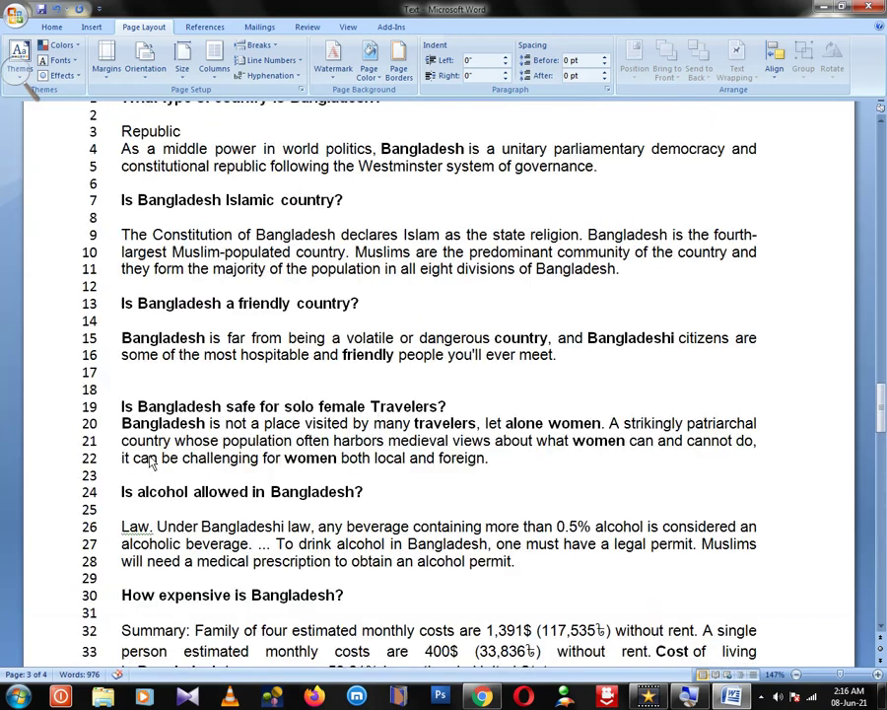
{"action": "scroll", "coordinate": [155, 455], "scroll_direction": "up", "scroll_amount": 7}
{"action": "scroll", "coordinate": [156, 449], "scroll_direction": "up", "scroll_amount": 6}
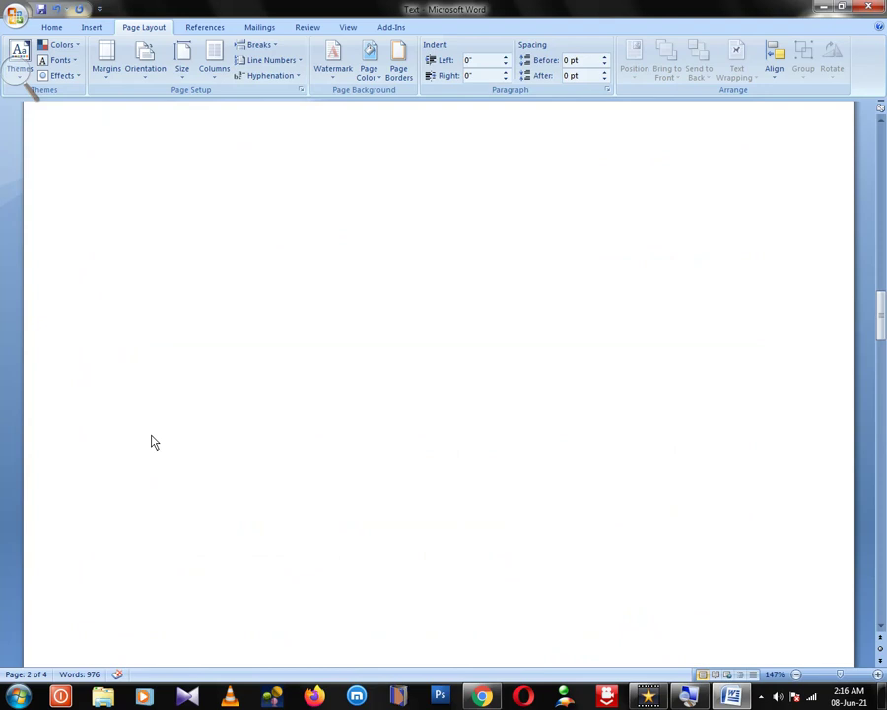
{"action": "scroll", "coordinate": [153, 458], "scroll_direction": "up", "scroll_amount": 5}
{"action": "scroll", "coordinate": [153, 463], "scroll_direction": "up", "scroll_amount": 4}
{"action": "scroll", "coordinate": [154, 462], "scroll_direction": "up", "scroll_amount": 4}
{"action": "scroll", "coordinate": [153, 457], "scroll_direction": "up", "scroll_amount": 2}
- Set Line Numbers to None and click into the Destination Bangladesh paragraph
{"action": "scroll", "coordinate": [153, 455], "scroll_direction": "up", "scroll_amount": 7}
{"action": "scroll", "coordinate": [148, 446], "scroll_direction": "up", "scroll_amount": 1}
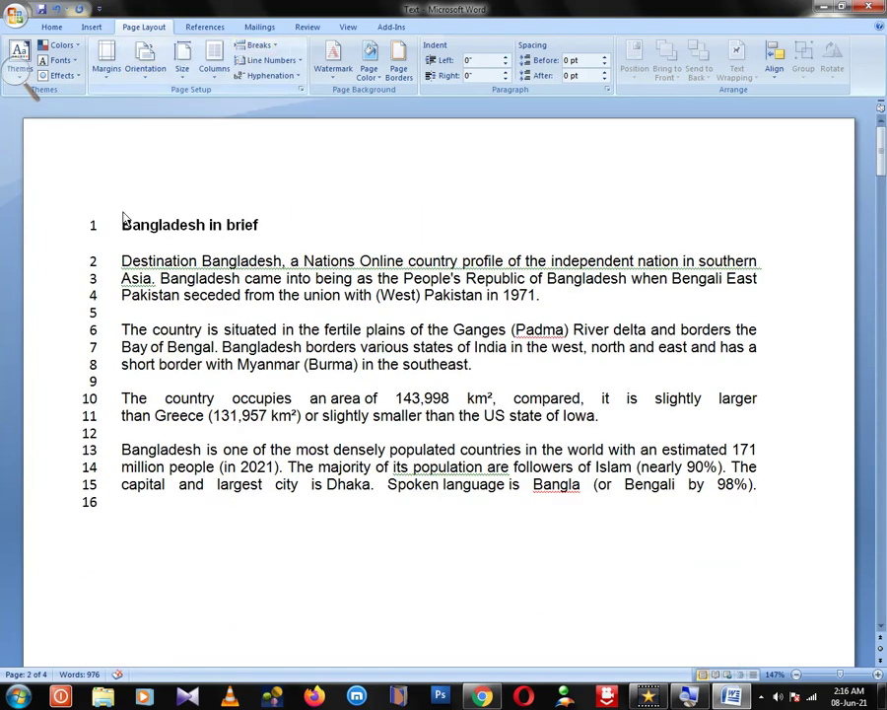
{"action": "left_click", "coordinate": [285, 61]}
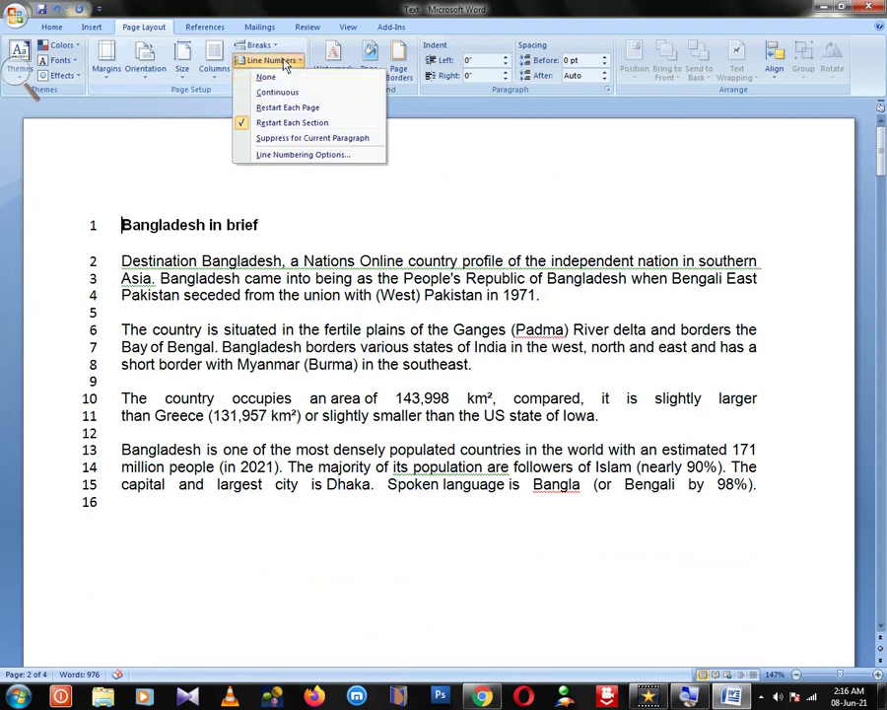
{"action": "left_click", "coordinate": [267, 78]}
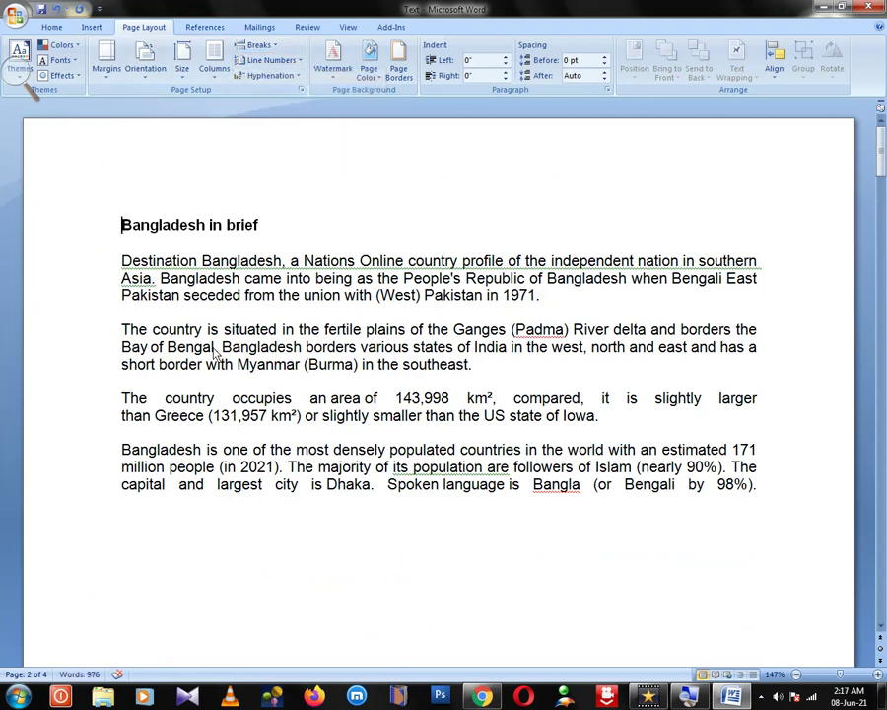
{"action": "scroll", "coordinate": [217, 361], "scroll_direction": "down", "scroll_amount": 7}
{"action": "scroll", "coordinate": [217, 368], "scroll_direction": "up", "scroll_amount": 7}
{"action": "left_click", "coordinate": [109, 263]}
- Grow the four Bangladesh body paragraphs' font two sizes with Ctrl+Shift+>, then reselect them
{"action": "left_click_drag", "start_coordinate": [109, 263], "coordinate": [107, 488]}
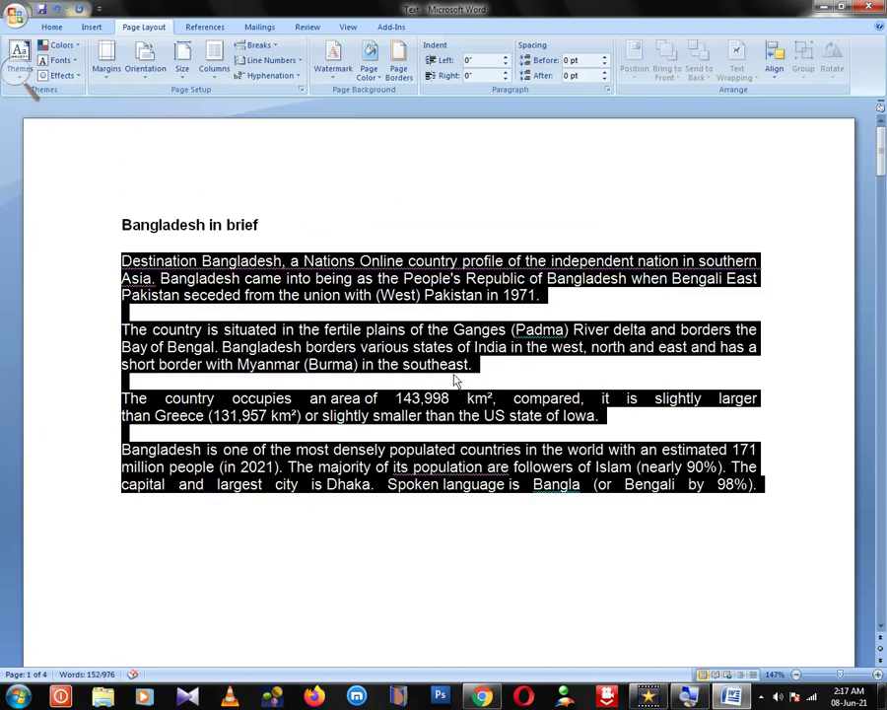
{"action": "key", "text": "ctrl+shift+period"}
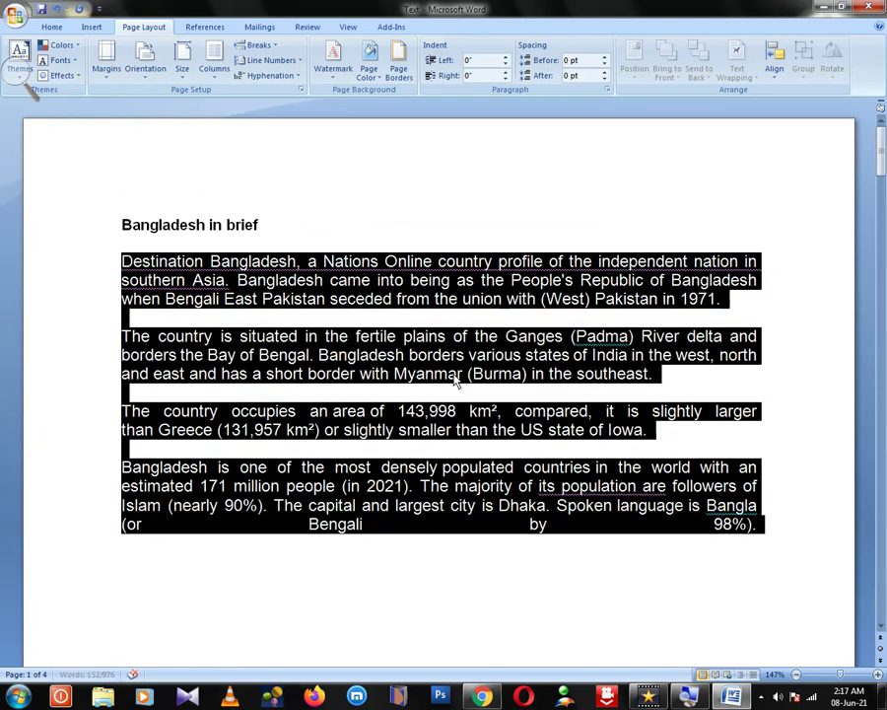
{"action": "key", "text": "ctrl+shift+period"}
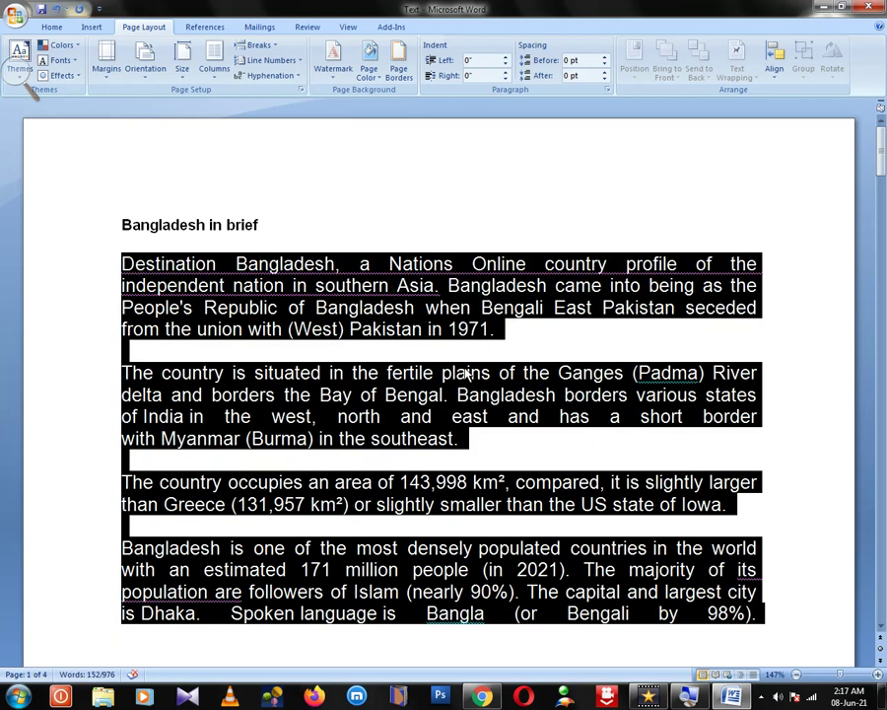
{"action": "left_click", "coordinate": [443, 377]}
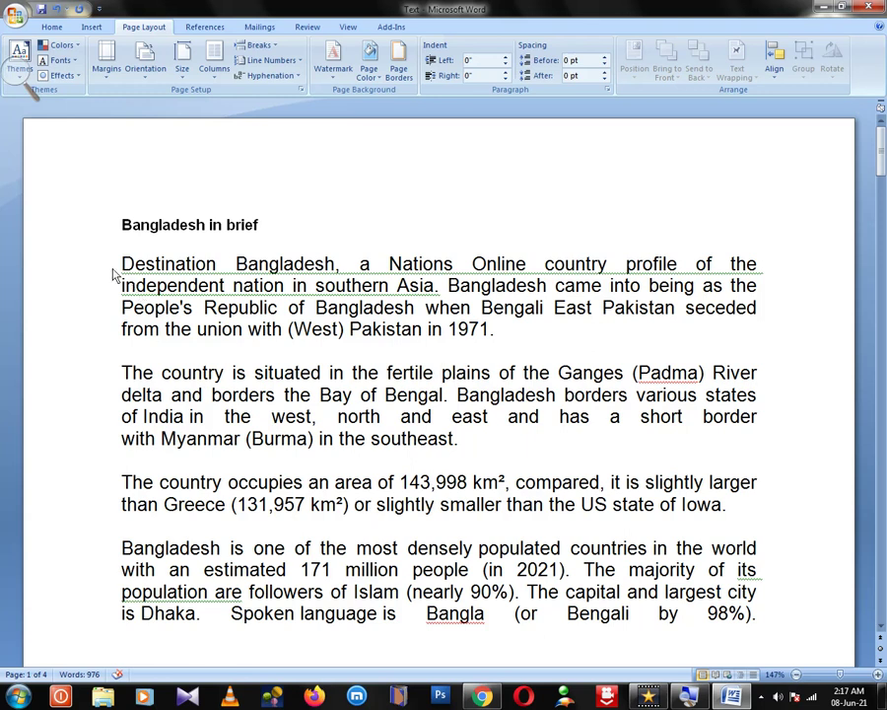
{"action": "left_click_drag", "start_coordinate": [115, 269], "coordinate": [220, 615]}
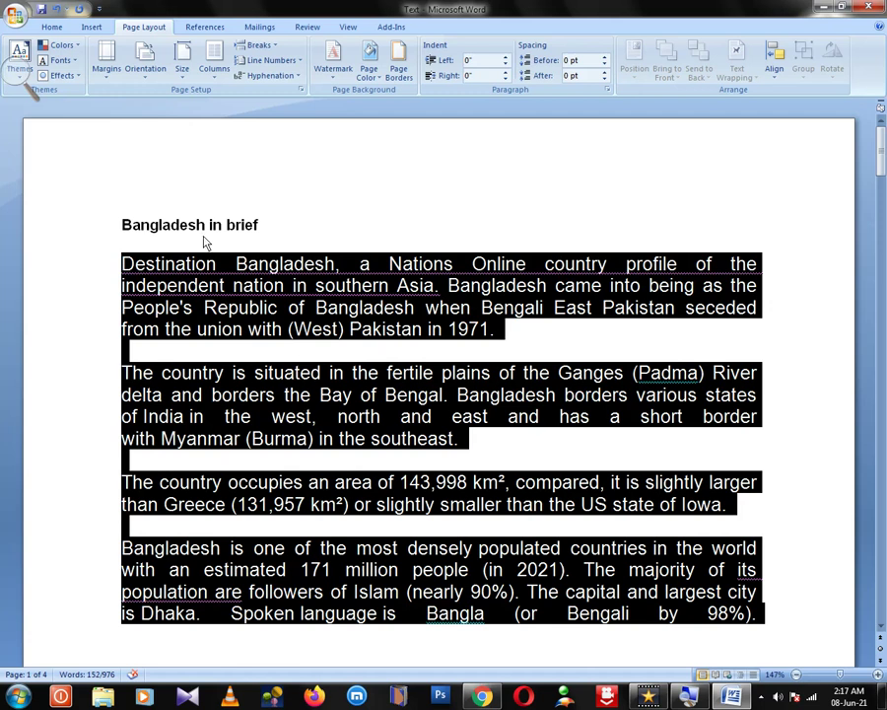
- Apply Automatic hyphenation to the selected paragraphs, check the line-end hyphens, then create Document2
{"action": "left_click", "coordinate": [298, 77]}
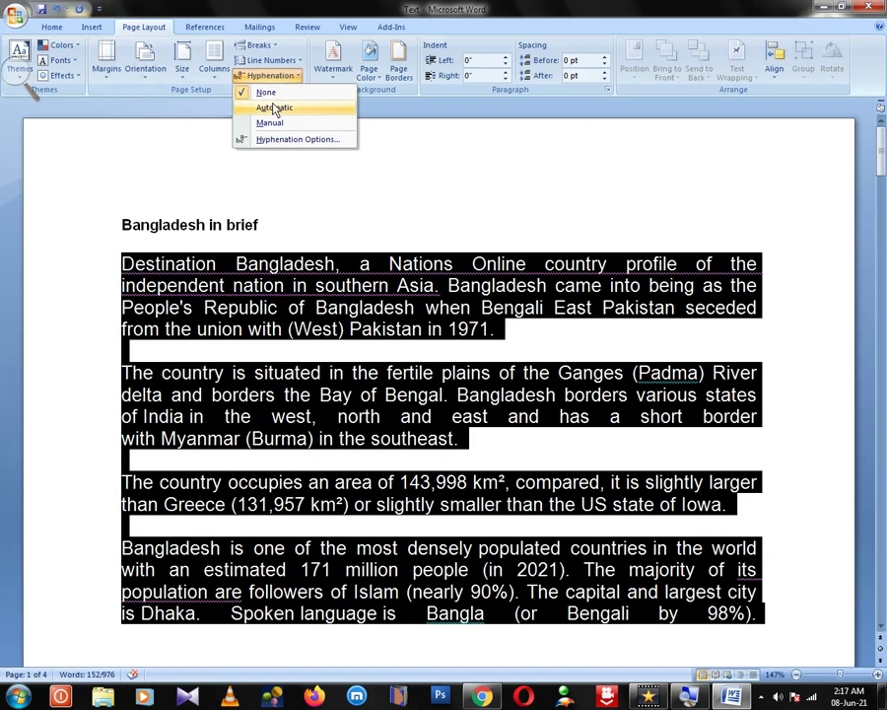
{"action": "left_click", "coordinate": [276, 108]}
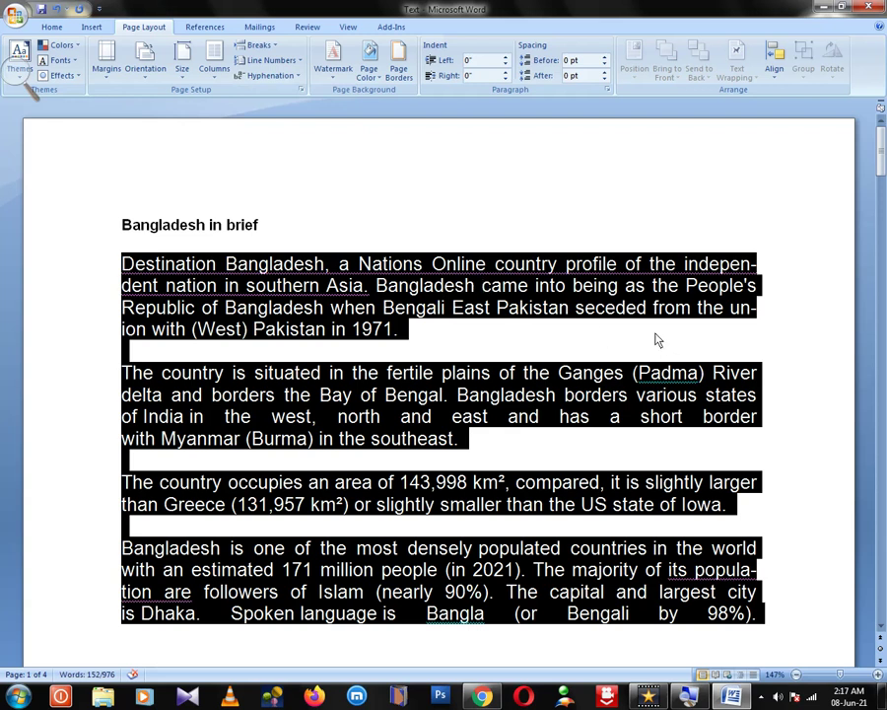
{"action": "left_click", "coordinate": [728, 268]}
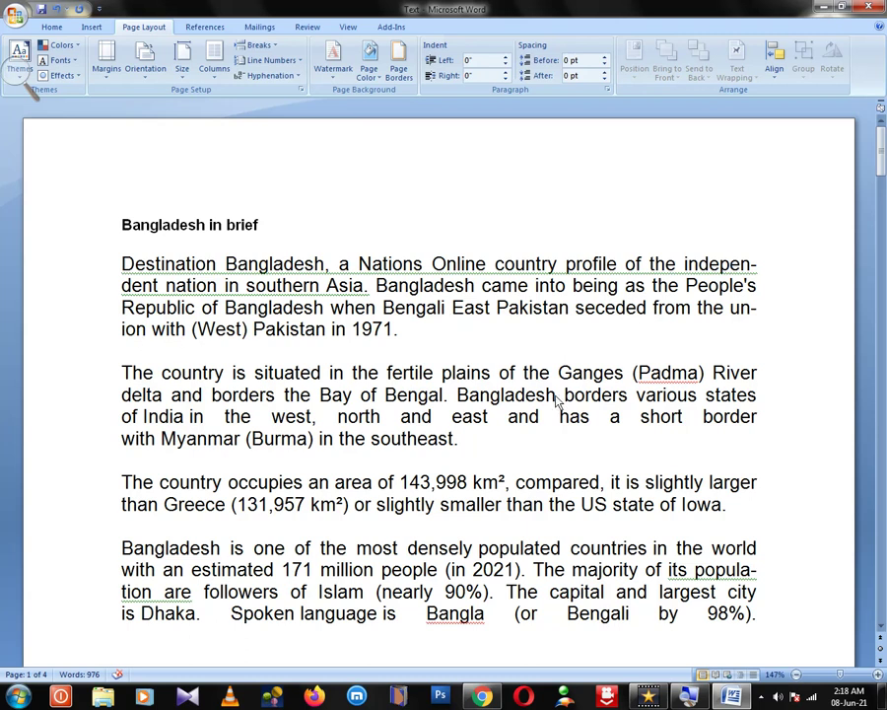
{"action": "scroll", "coordinate": [560, 406], "scroll_direction": "down", "scroll_amount": 4}
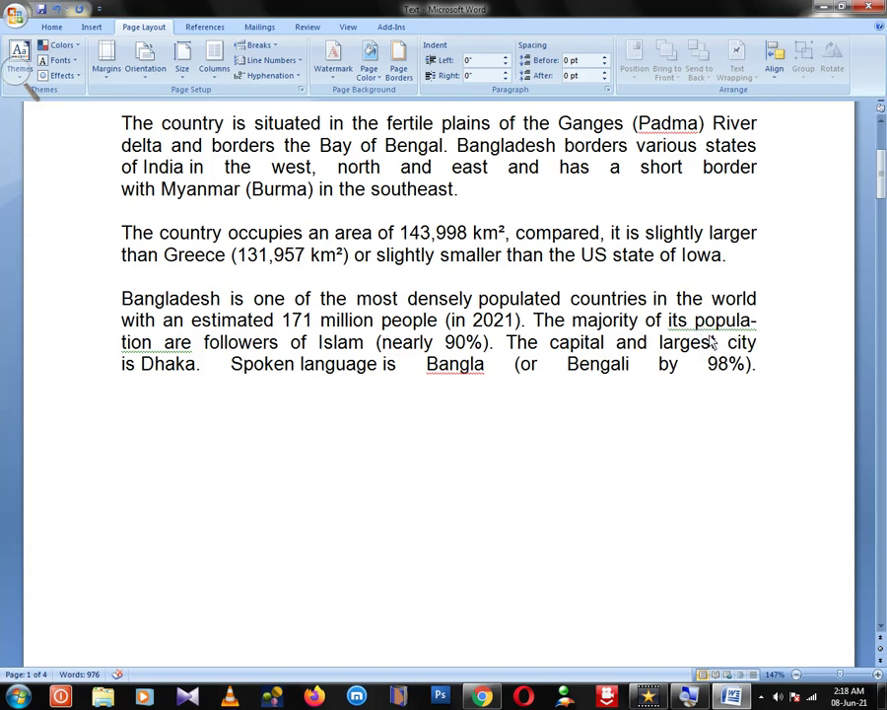
{"action": "left_click", "coordinate": [765, 323]}
{"action": "scroll", "coordinate": [521, 424], "scroll_direction": "up", "scroll_amount": 4}
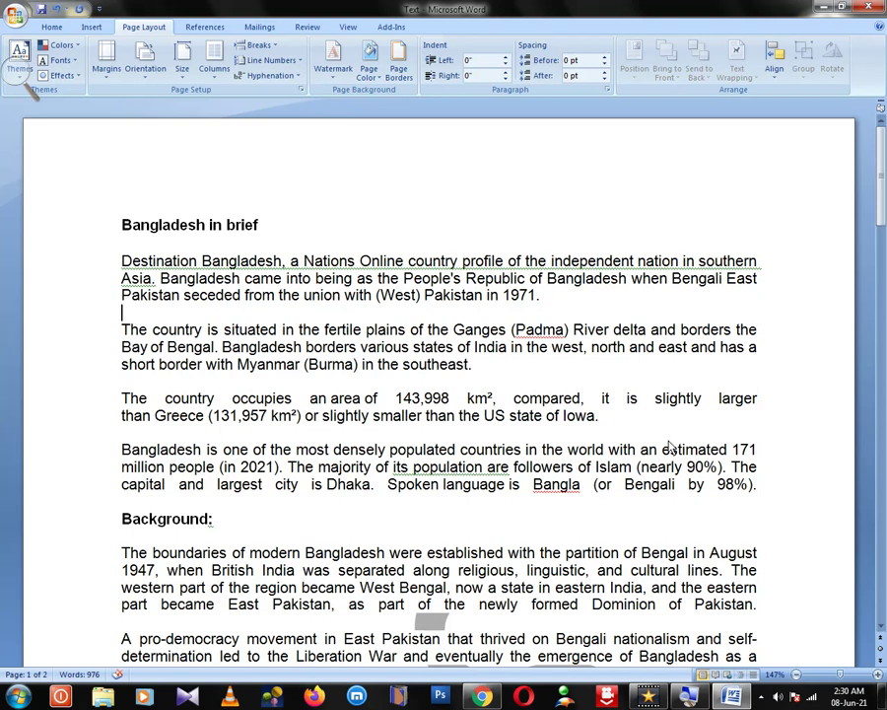
{"action": "key", "text": "ctrl+n"}
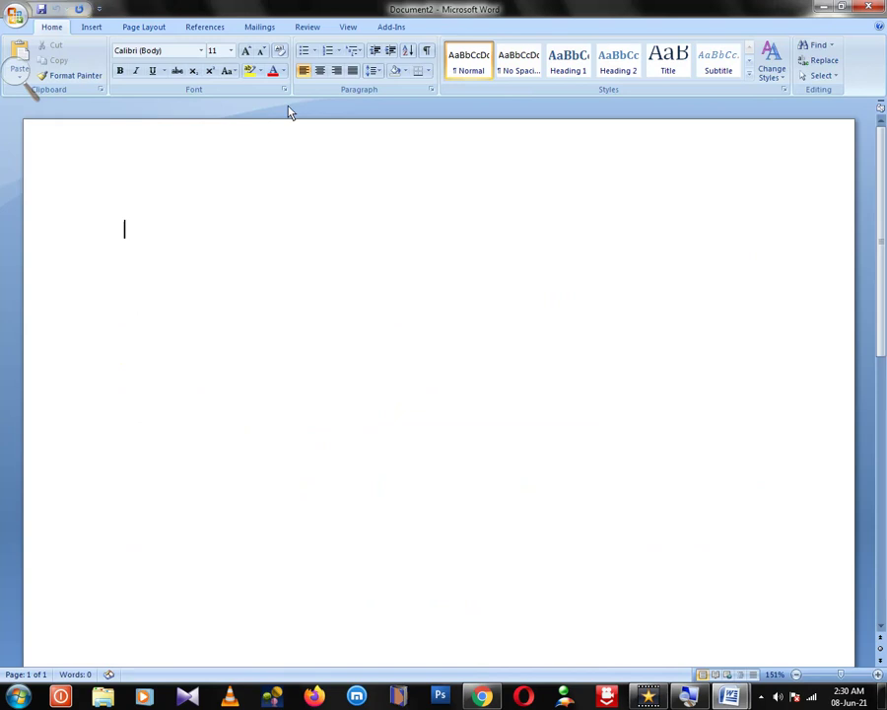
- Apply the CONFIDENTIAL 1 watermark from the Watermark gallery to Document2's blank page
{"action": "left_click", "coordinate": [146, 28]}
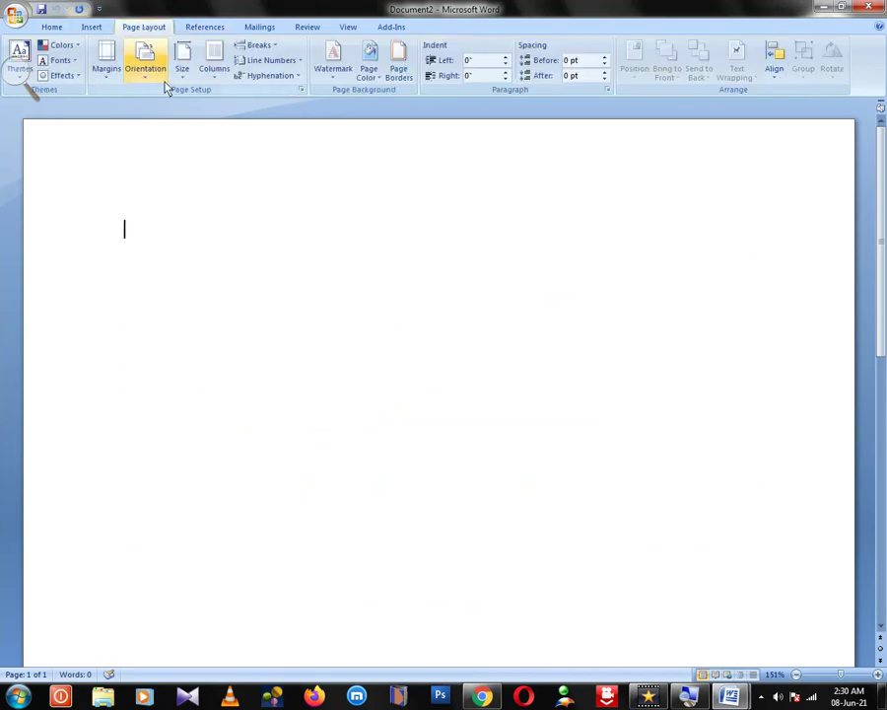
{"action": "left_click", "coordinate": [334, 83]}
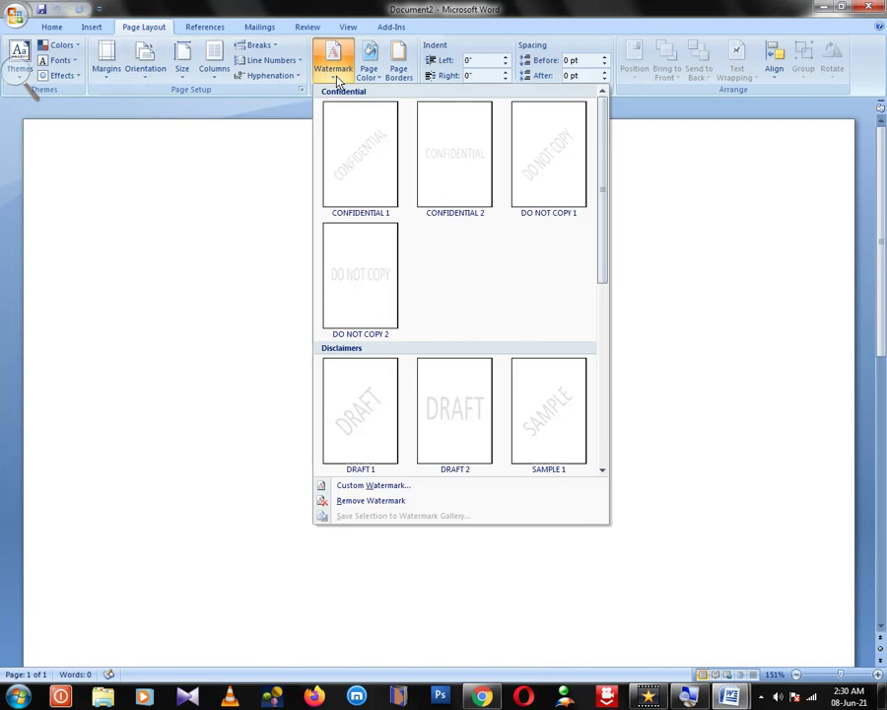
{"action": "left_click", "coordinate": [358, 157]}
{"action": "scroll", "coordinate": [530, 391], "scroll_direction": "down", "scroll_amount": 3}
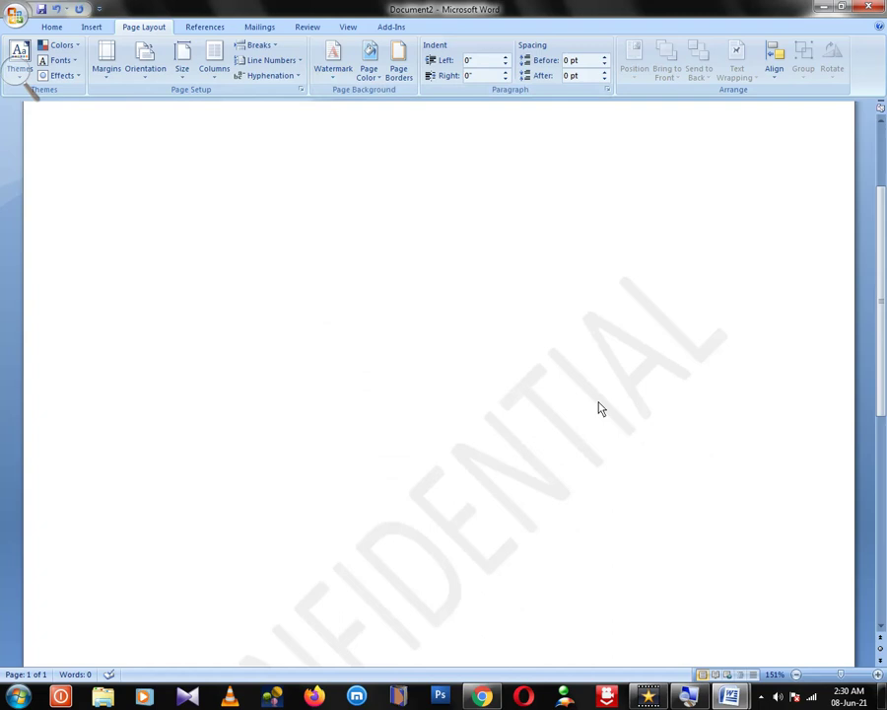
{"action": "scroll", "coordinate": [530, 391], "scroll_direction": "down", "scroll_amount": 2}
{"action": "scroll", "coordinate": [627, 437], "scroll_direction": "down", "scroll_amount": 2}
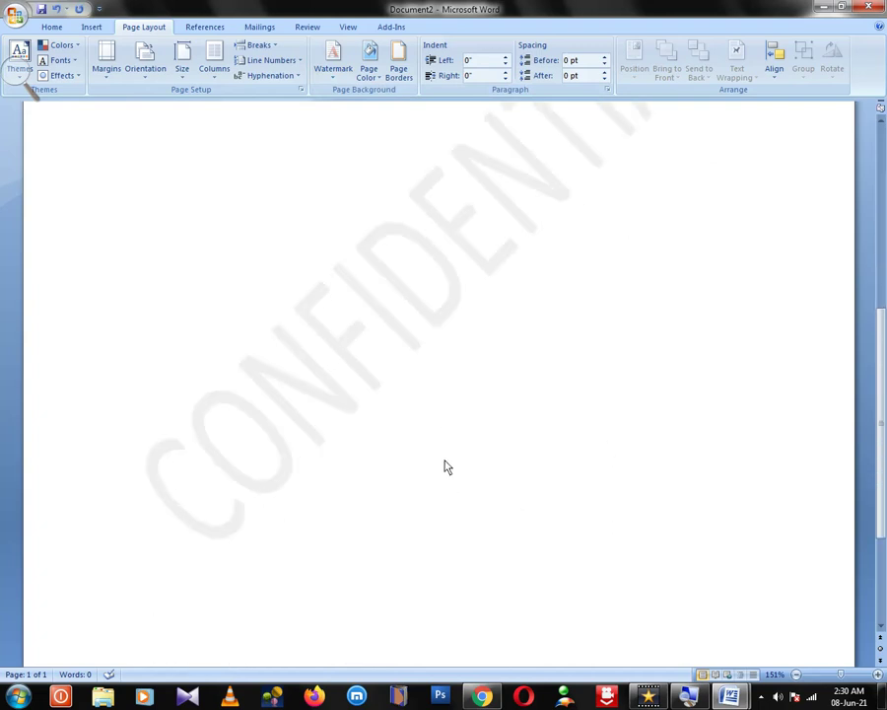
{"action": "scroll", "coordinate": [447, 467], "scroll_direction": "up", "scroll_amount": 2}
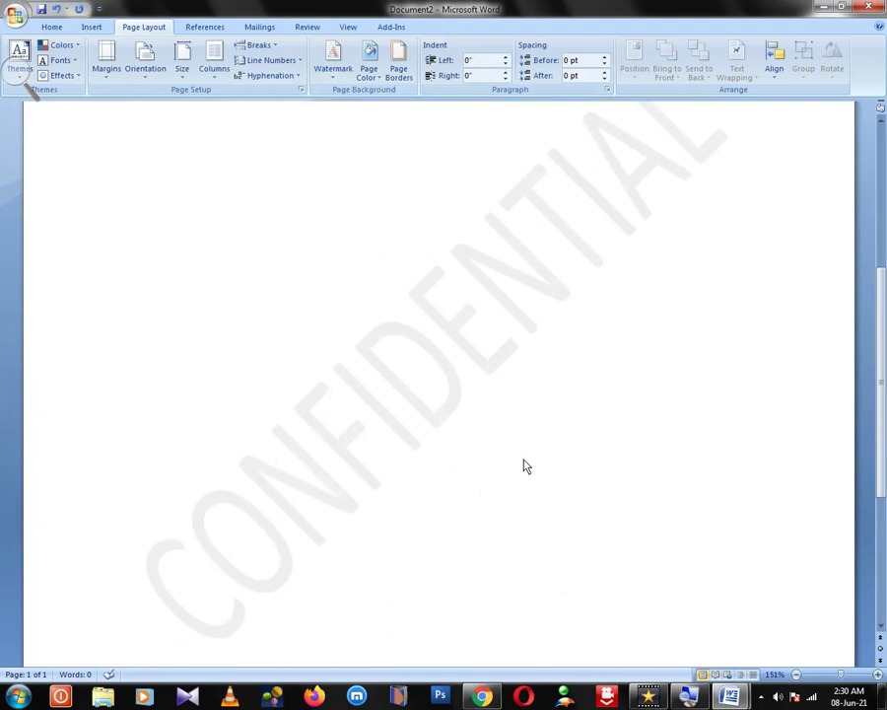
{"action": "scroll", "coordinate": [523, 464], "scroll_direction": "up", "scroll_amount": 2}
{"action": "scroll", "coordinate": [524, 465], "scroll_direction": "up", "scroll_amount": 1}
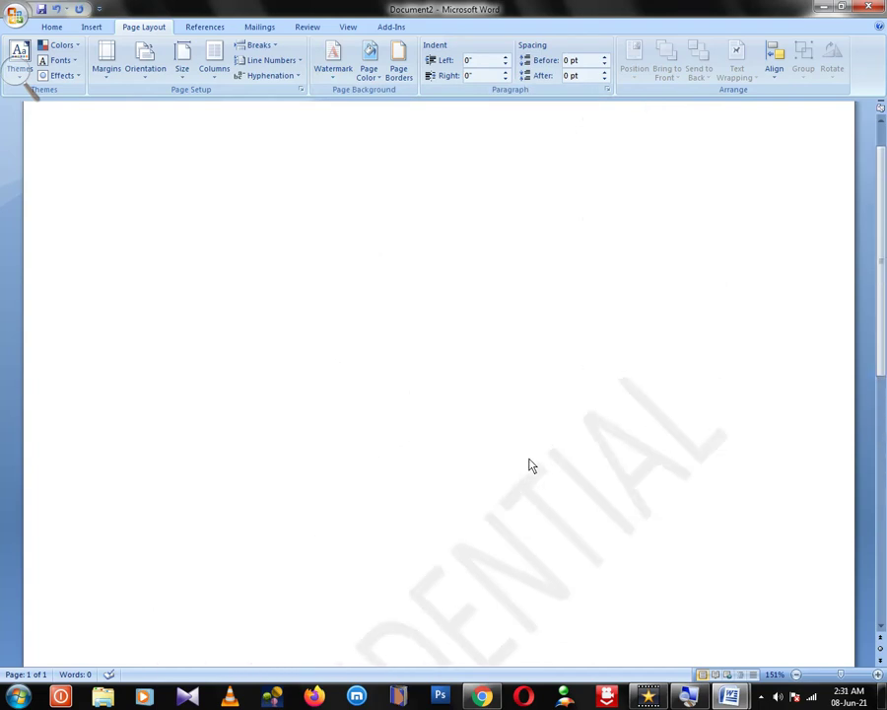
- Type 'This is a test document.', enlarge it two steps with Ctrl+], and paste extra copies
{"action": "type", "text": "This "}
{"action": "type", "text": "is a "}
{"action": "type", "text": "test document."}
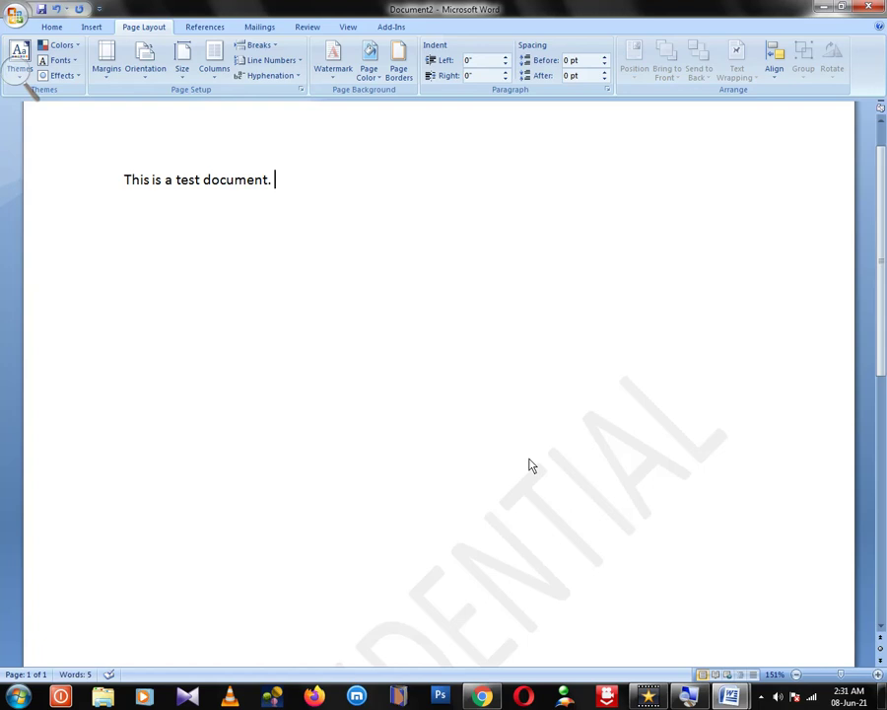
{"action": "key", "text": "ctrl+a"}
{"action": "key", "text": "ctrl+c"}
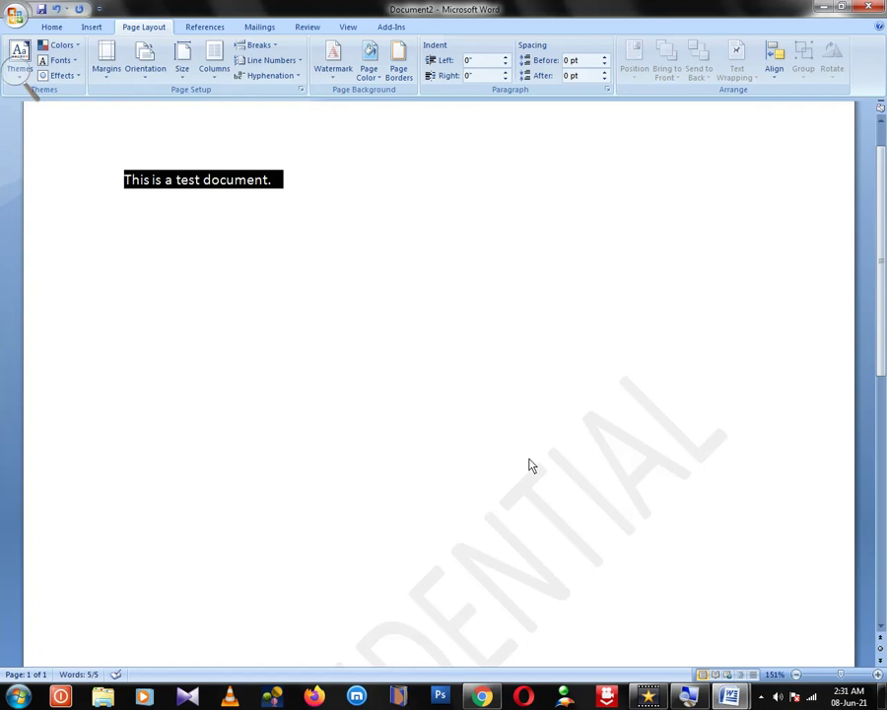
{"action": "key", "text": "ctrl+bracketright"}
{"action": "key", "text": "ctrl+bracketright"}
{"action": "key", "text": "ctrl+bracketright"}
{"action": "key", "text": "ctrl+bracketright"}
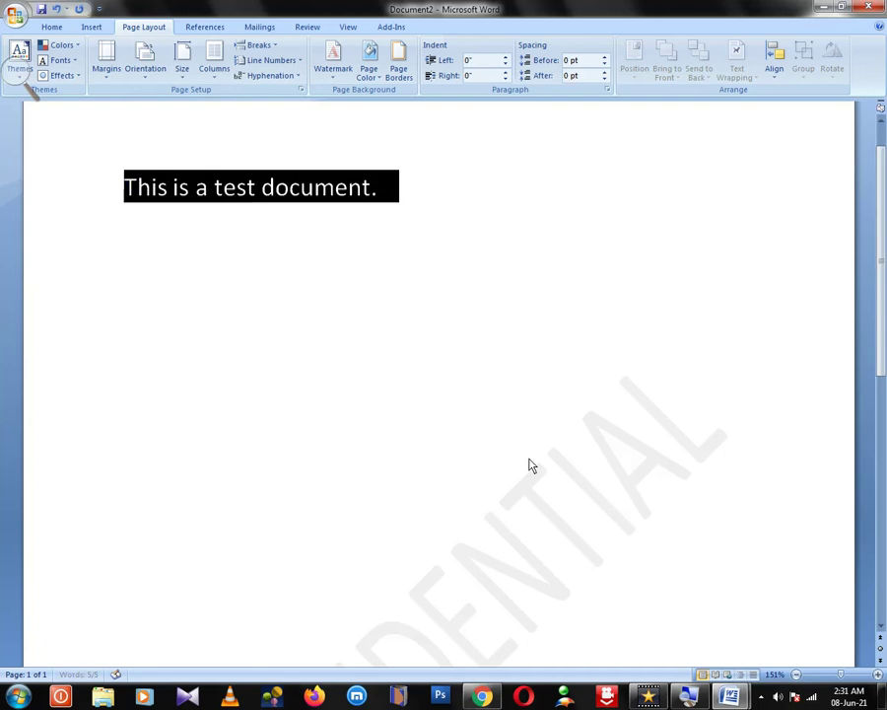
{"action": "key", "text": "ctrl+bracketright"}
{"action": "key", "text": "ctrl+bracketright"}
{"action": "key", "text": "ctrl+bracketright"}
{"action": "key", "text": "ctrl+bracketright"}
{"action": "key", "text": "ctrl+bracketright"}
{"action": "key", "text": "ctrl+bracketright"}
{"action": "key", "text": "ctrl+bracketright"}
{"action": "key", "text": "ctrl+bracketright"}
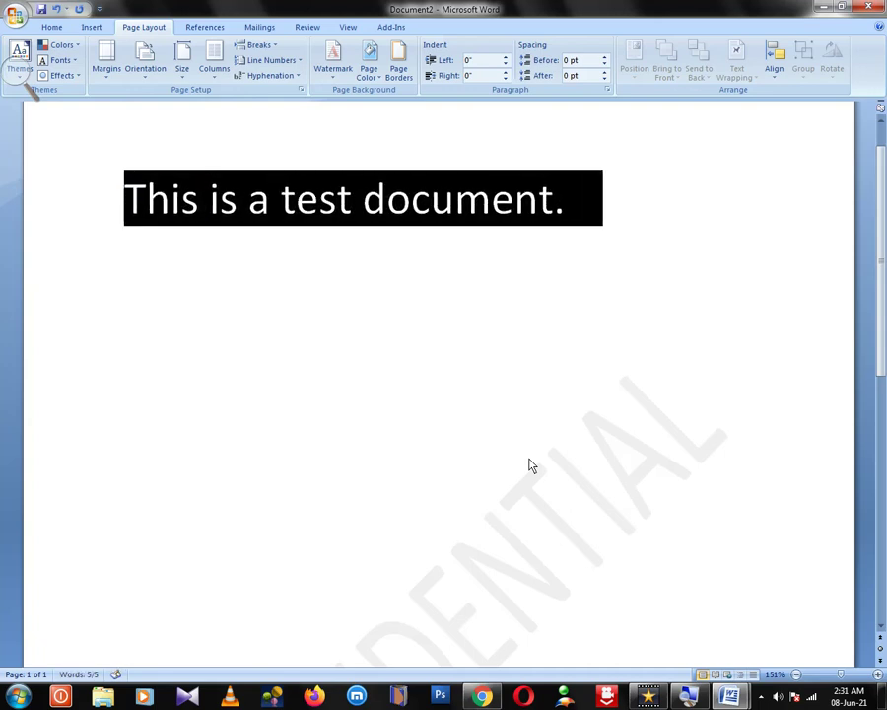
{"action": "key", "text": "End"}
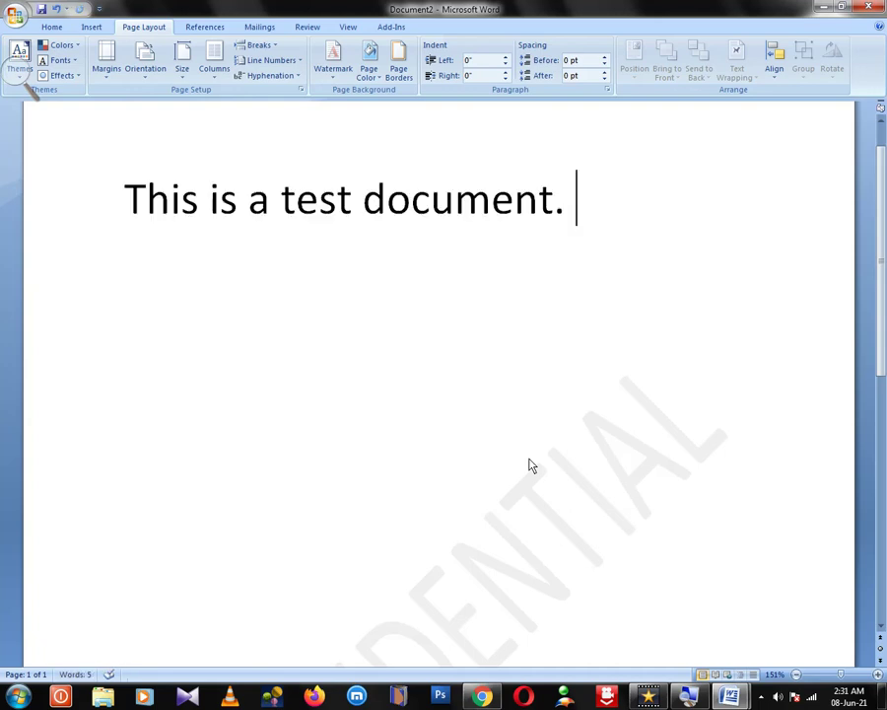
{"action": "key", "text": "ctrl+v"}
{"action": "key", "text": "ctrl+v"}
{"action": "key", "text": "ctrl+v"}
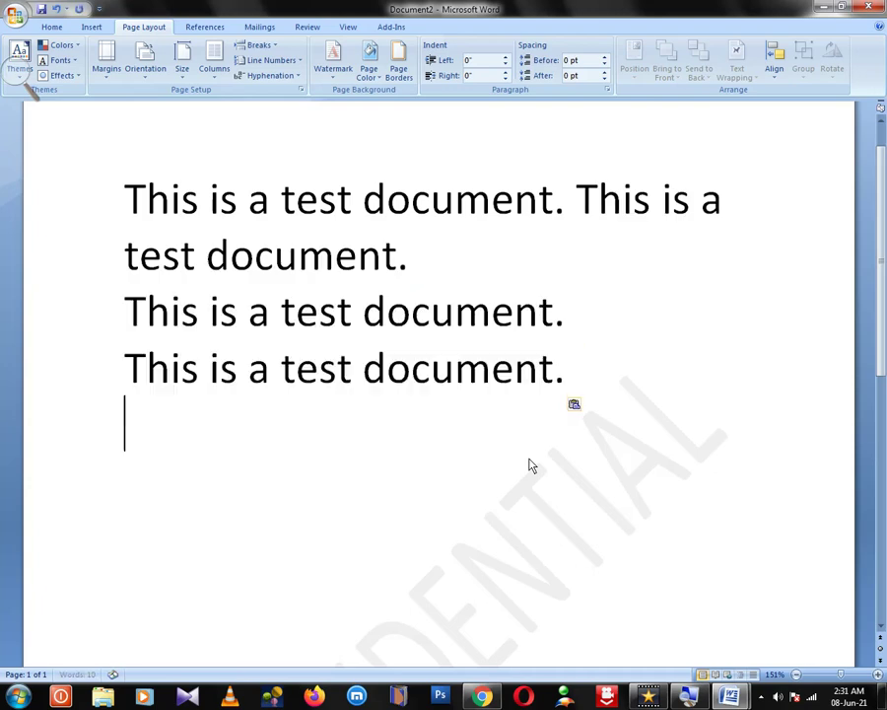
{"action": "key", "text": "ctrl+v"}
{"action": "key", "text": "ctrl+v"}
{"action": "key", "text": "ctrl+v"}
{"action": "key", "text": "ctrl+v"}
{"action": "key", "text": "ctrl+v"}
{"action": "key", "text": "ctrl+v"}
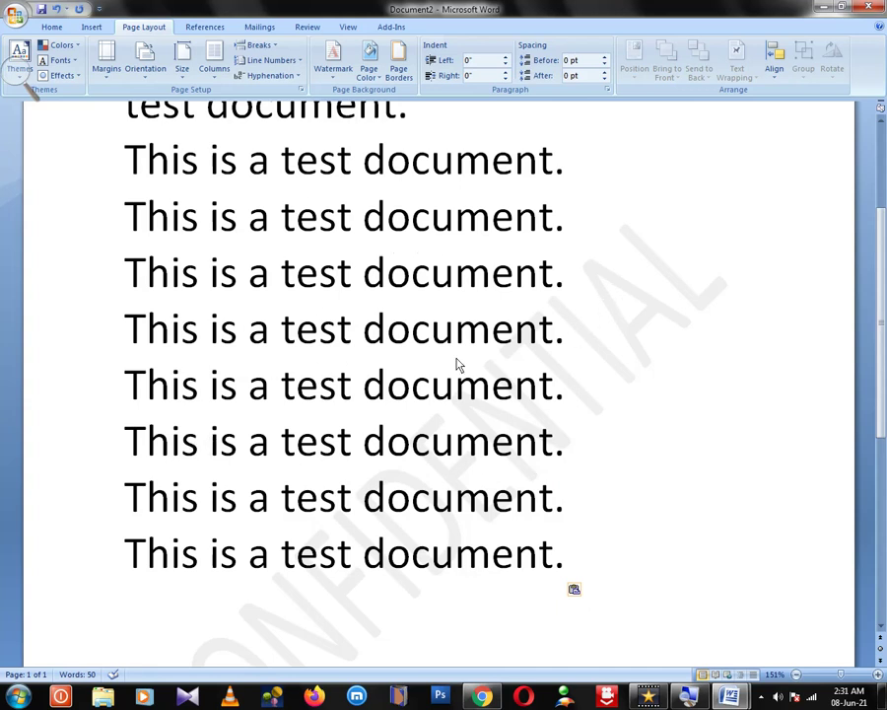
- Recolor the CONFIDENTIAL watermark dark teal through the Custom Watermark dialog
{"action": "left_click", "coordinate": [334, 79]}
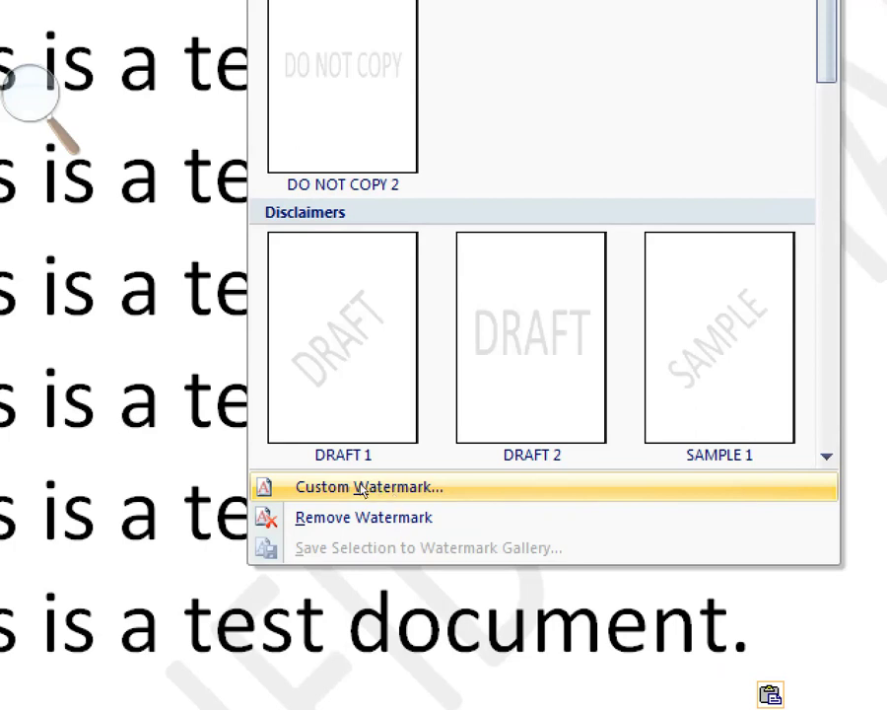
{"action": "left_click", "coordinate": [362, 487]}
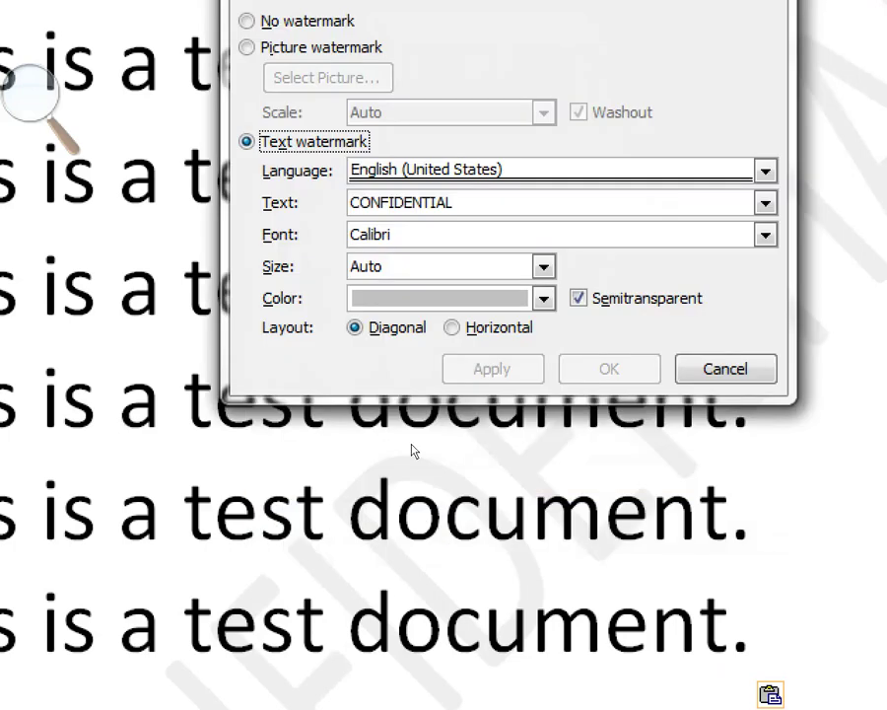
{"action": "key", "text": "super"}
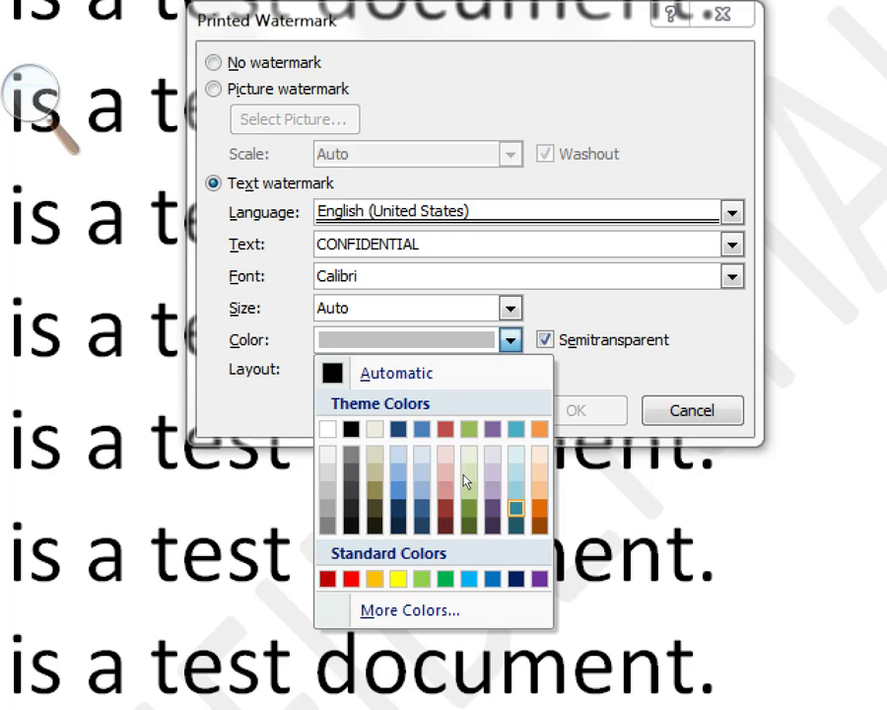
{"action": "left_click", "coordinate": [515, 508]}
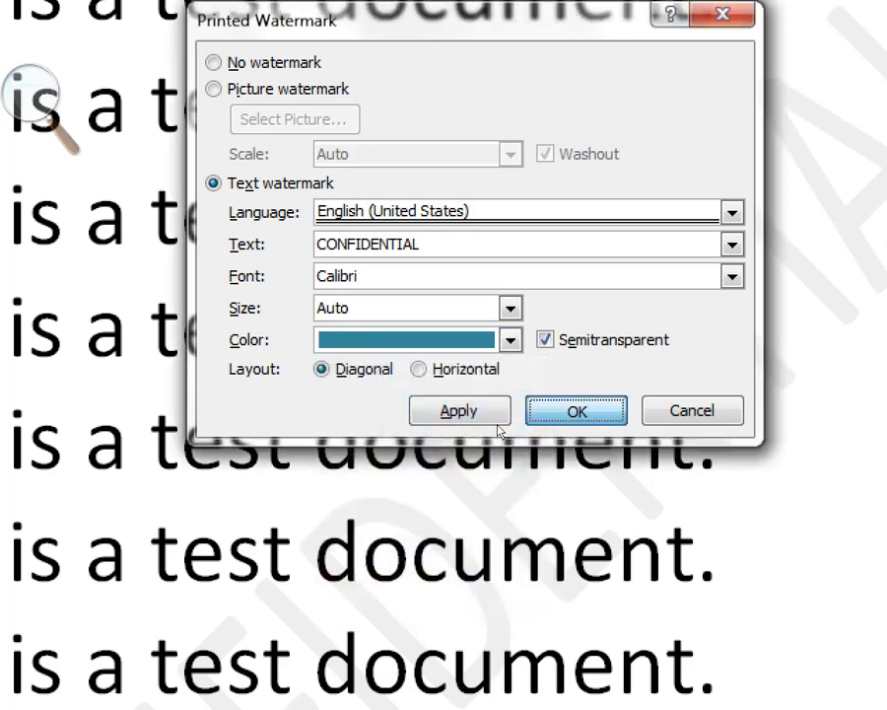
{"action": "left_click", "coordinate": [576, 410]}
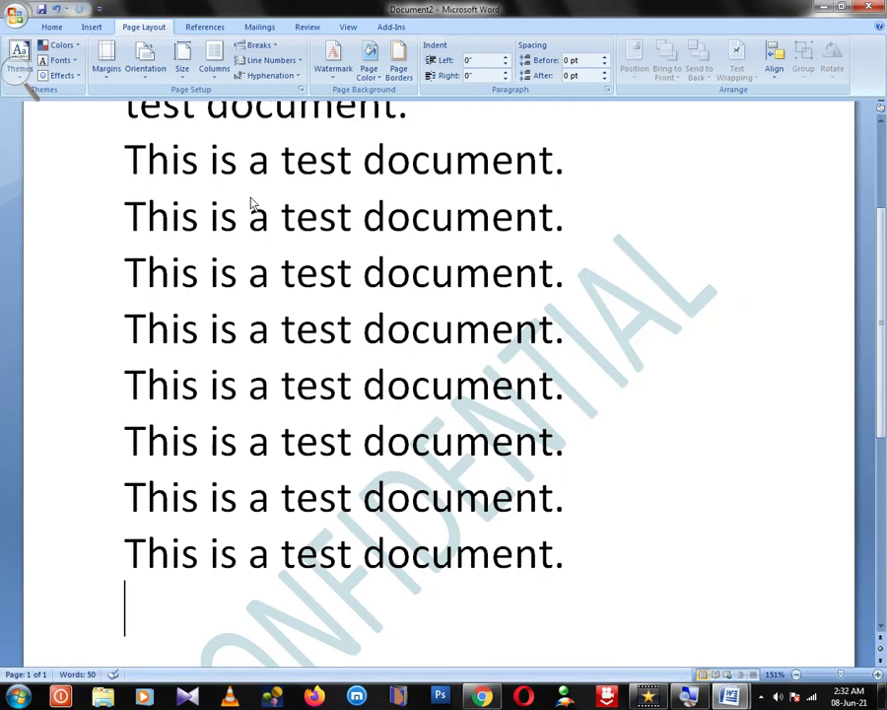
- Switch the watermark to the diagonal DO NOT COPY design from the gallery
{"action": "left_click", "coordinate": [336, 77]}
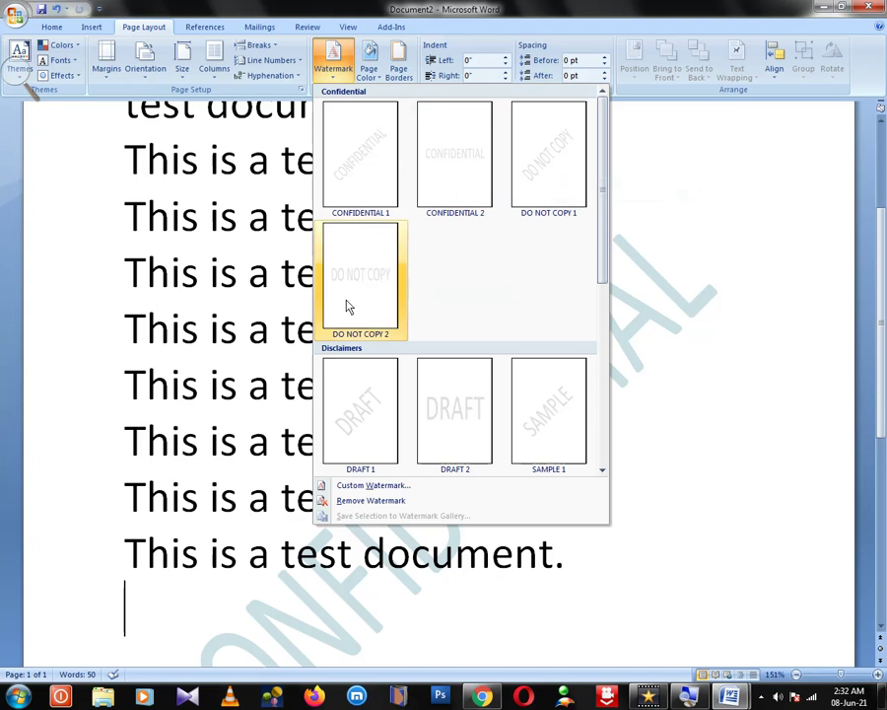
{"action": "left_click", "coordinate": [528, 182]}
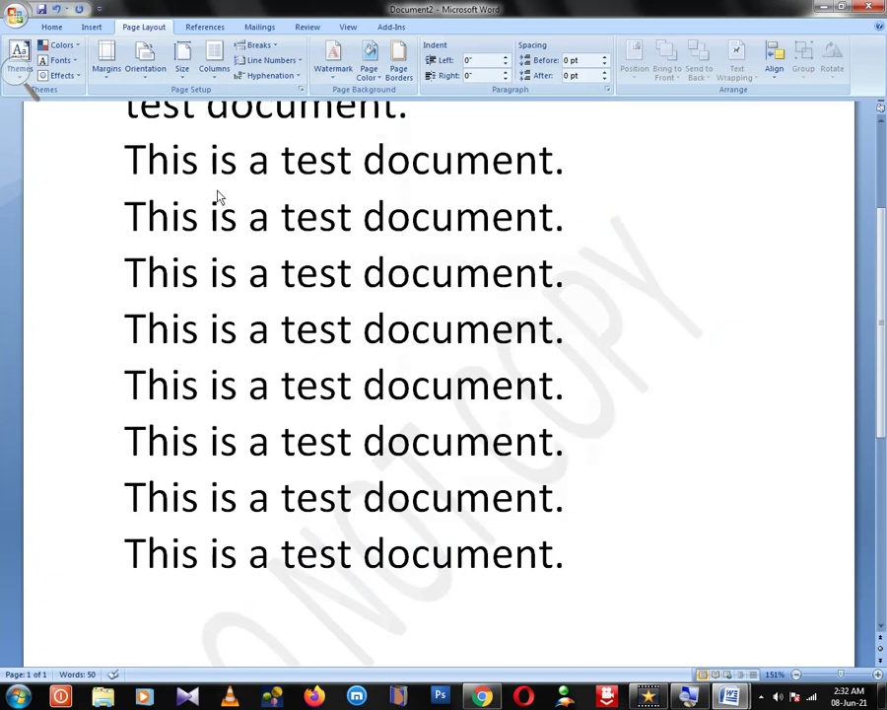
- Set the DO NOT COPY watermark's colour to dark olive in Custom Watermark
{"action": "left_click", "coordinate": [336, 81]}
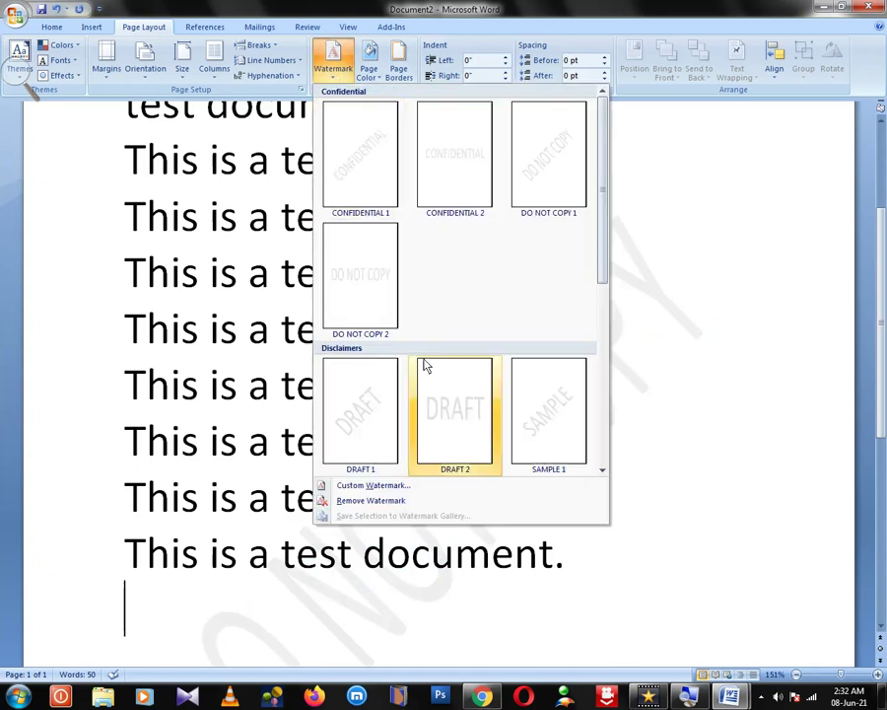
{"action": "left_click", "coordinate": [365, 485]}
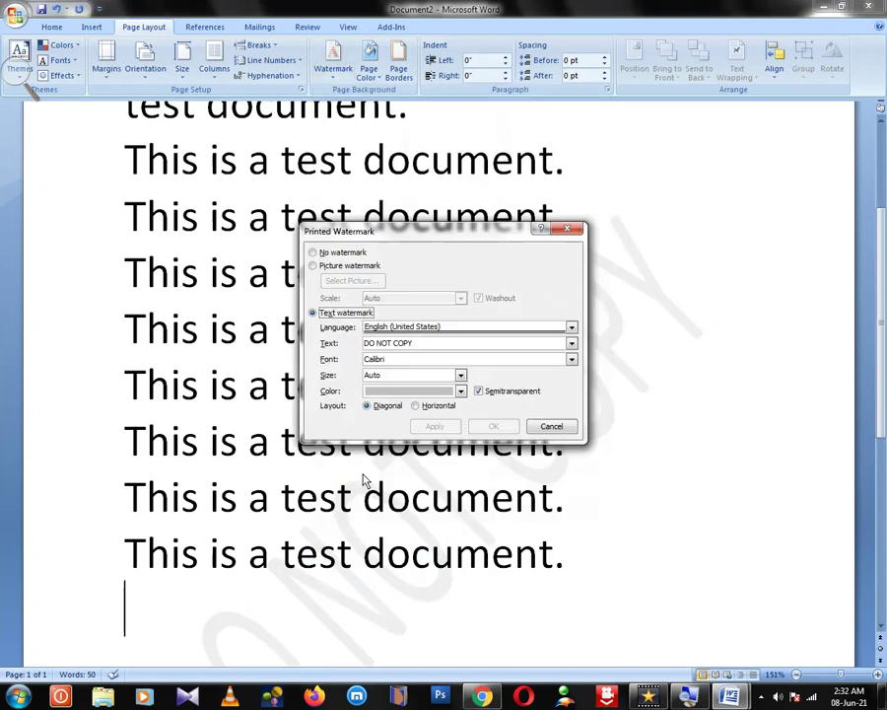
{"action": "left_click", "coordinate": [399, 395]}
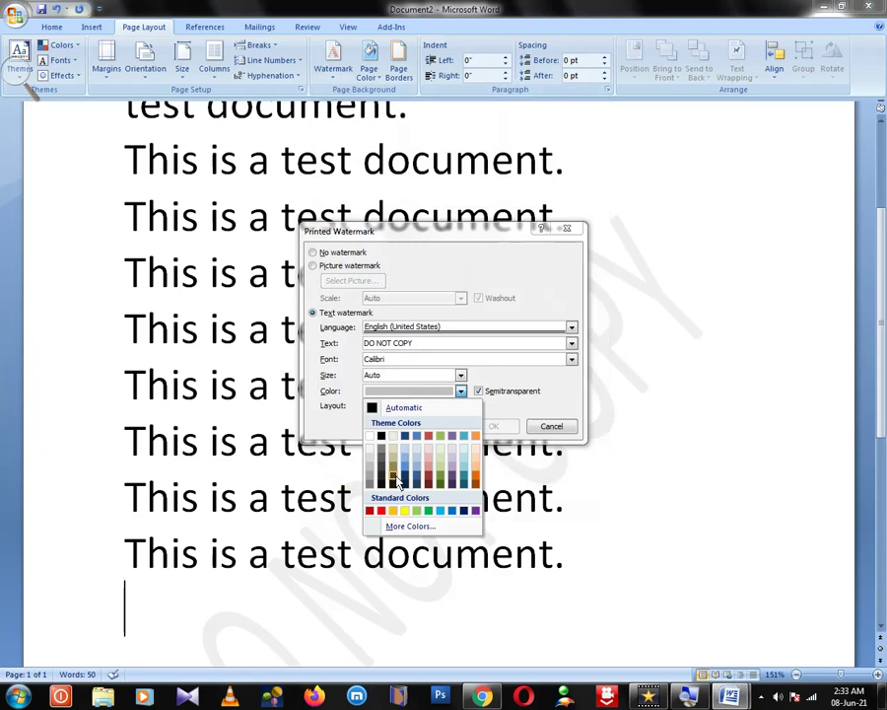
{"action": "left_click", "coordinate": [393, 480]}
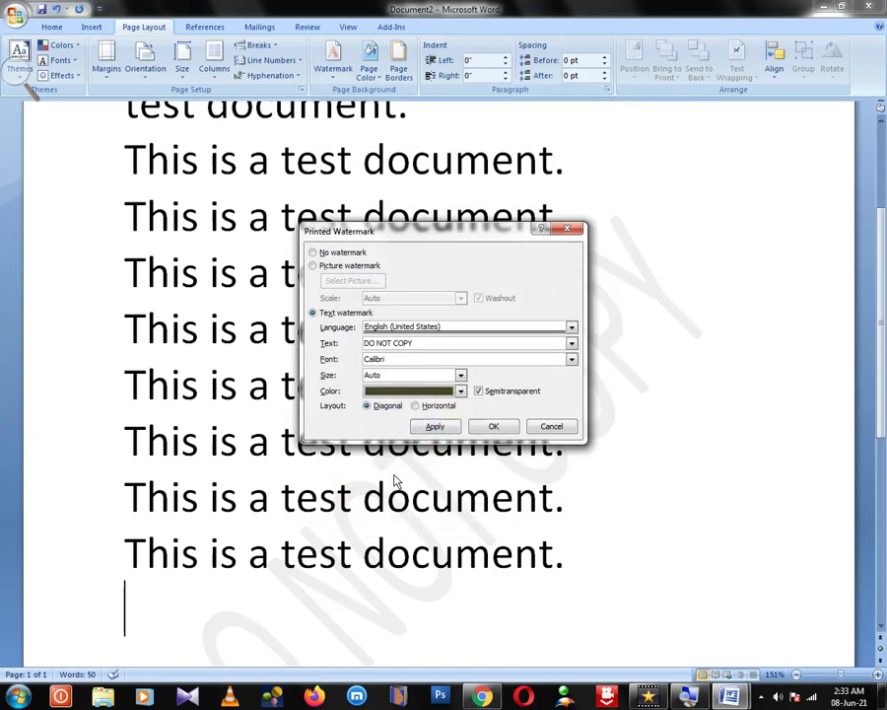
{"action": "left_click", "coordinate": [493, 426]}
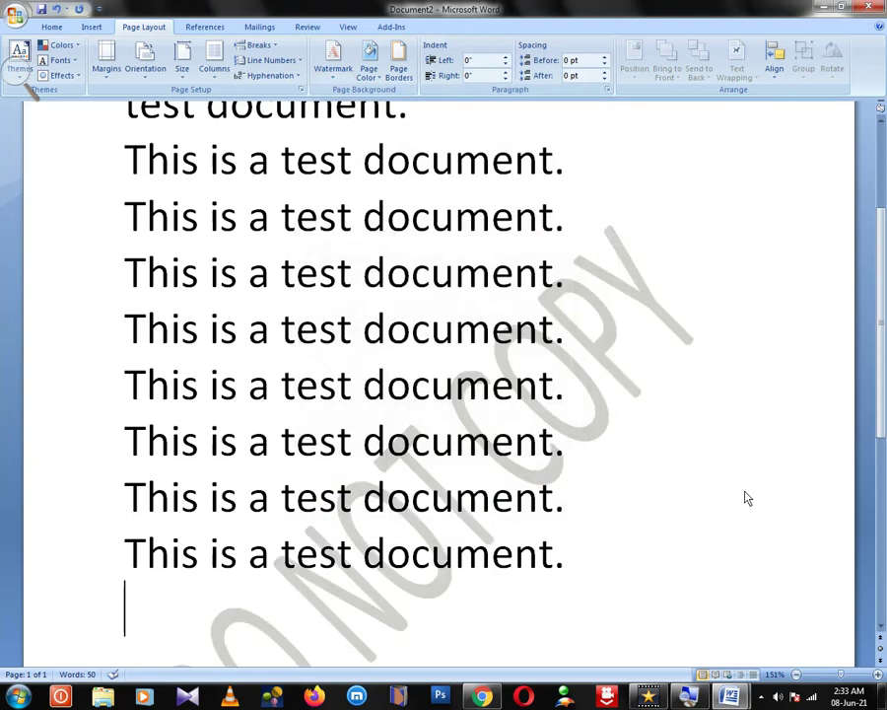
{"action": "scroll", "coordinate": [587, 467], "scroll_direction": "down", "scroll_amount": 2}
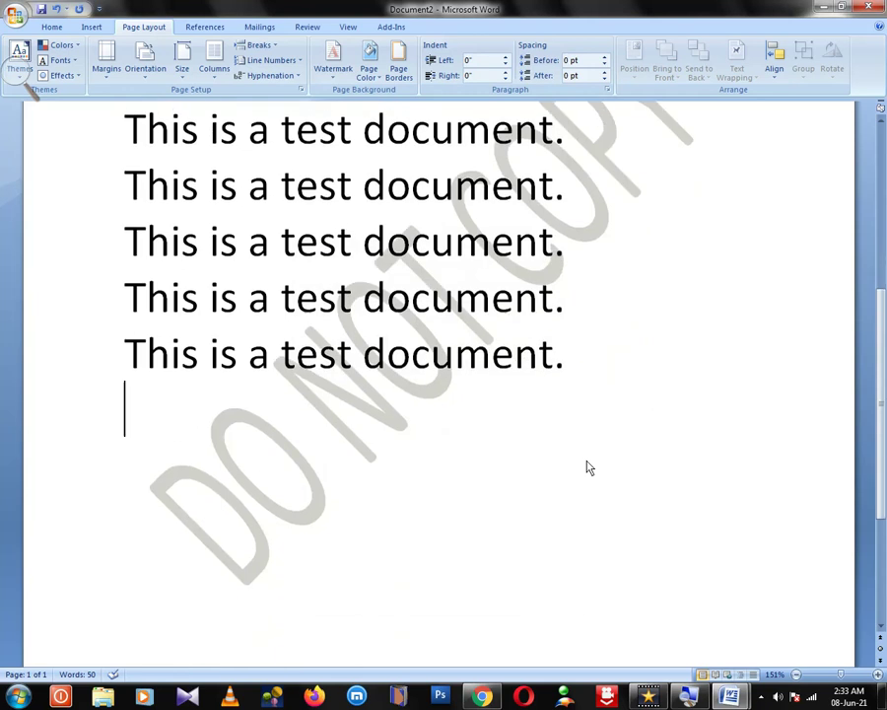
{"action": "scroll", "coordinate": [587, 466], "scroll_direction": "up", "scroll_amount": 2}
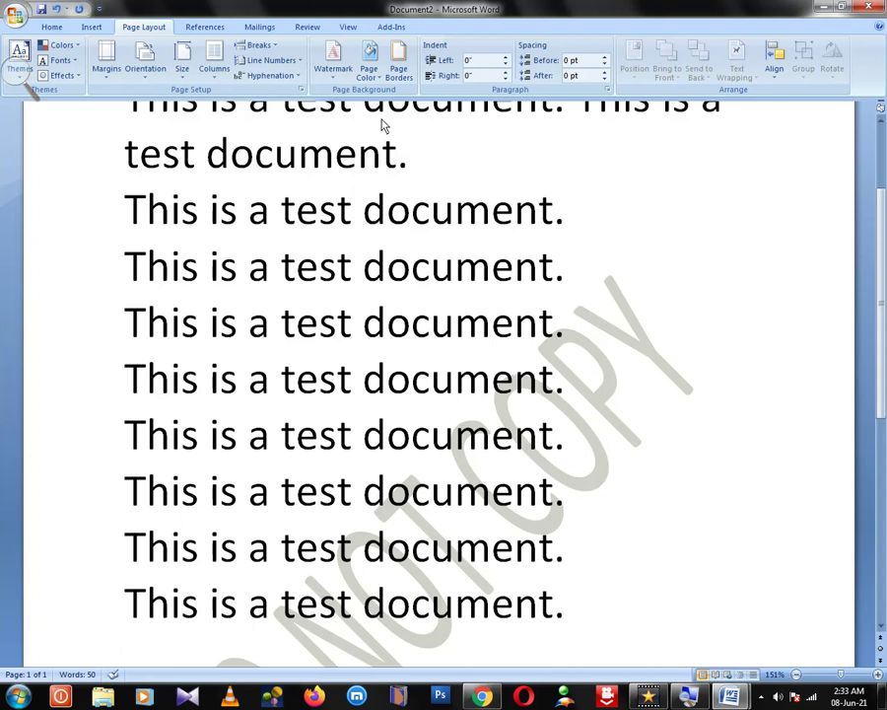
- Replace the custom watermark text DO NOT COPY with 'Microsoft Word'
{"action": "left_click", "coordinate": [334, 83]}
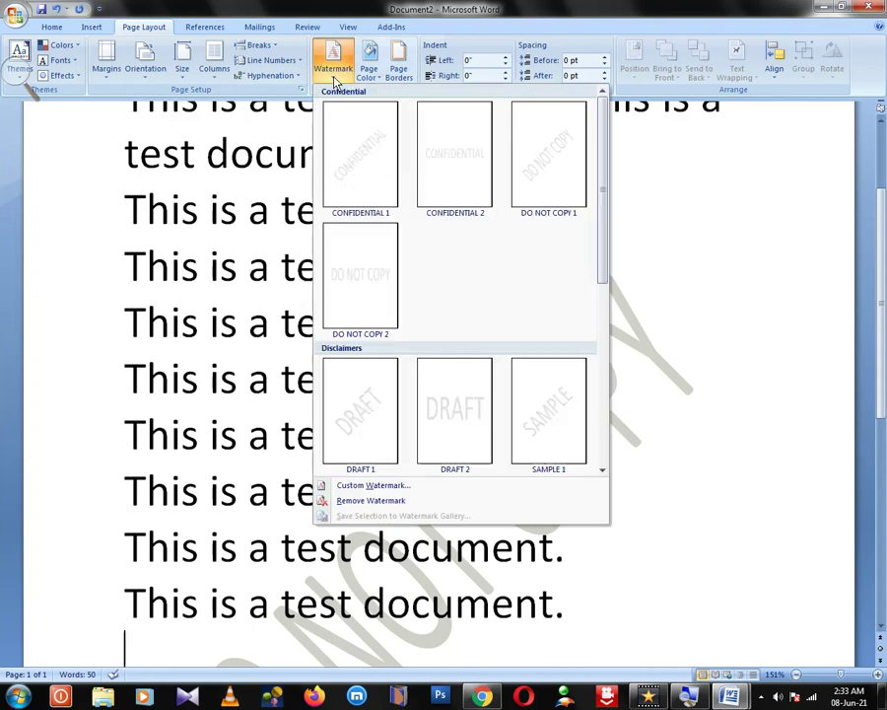
{"action": "left_click", "coordinate": [378, 487]}
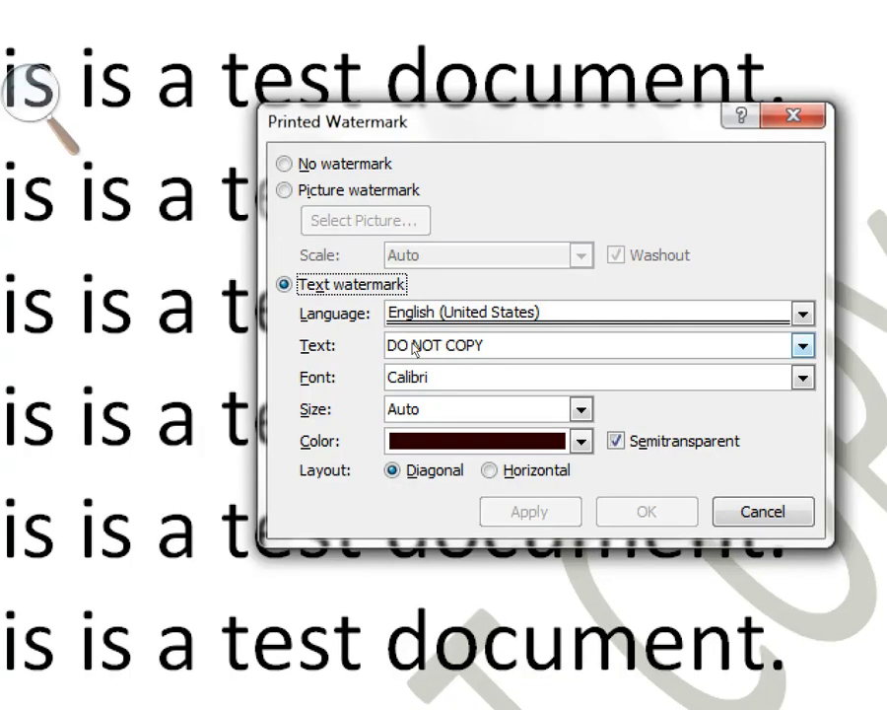
{"action": "left_click_drag", "start_coordinate": [396, 345], "coordinate": [357, 352]}
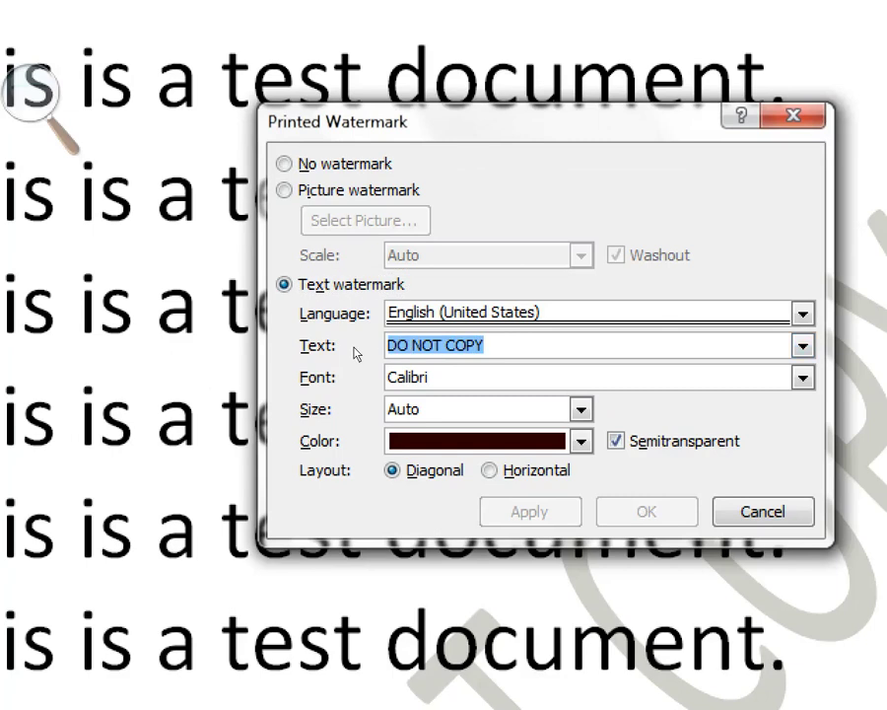
{"action": "type", "text": "Mi"}
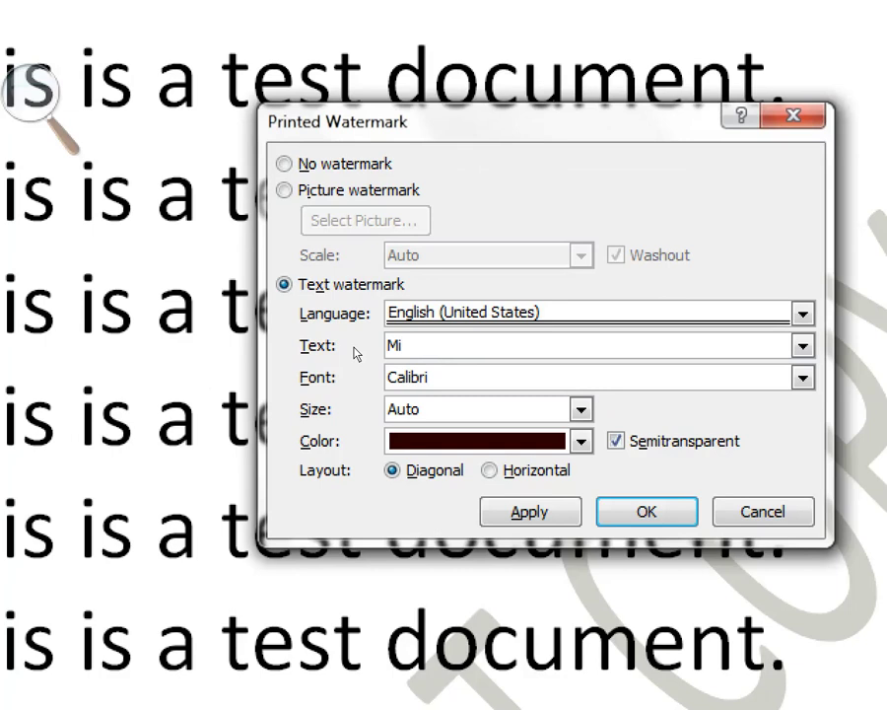
{"action": "type", "text": "crosoft Word"}
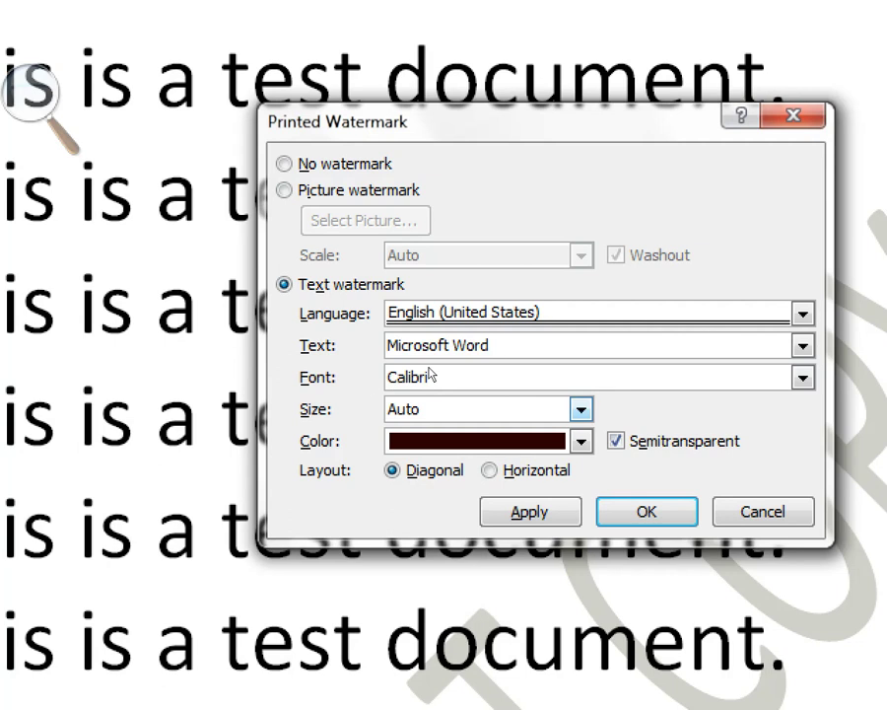
- Set the watermark font to Cambria at size 48 and apply it
{"action": "left_click", "coordinate": [576, 368]}
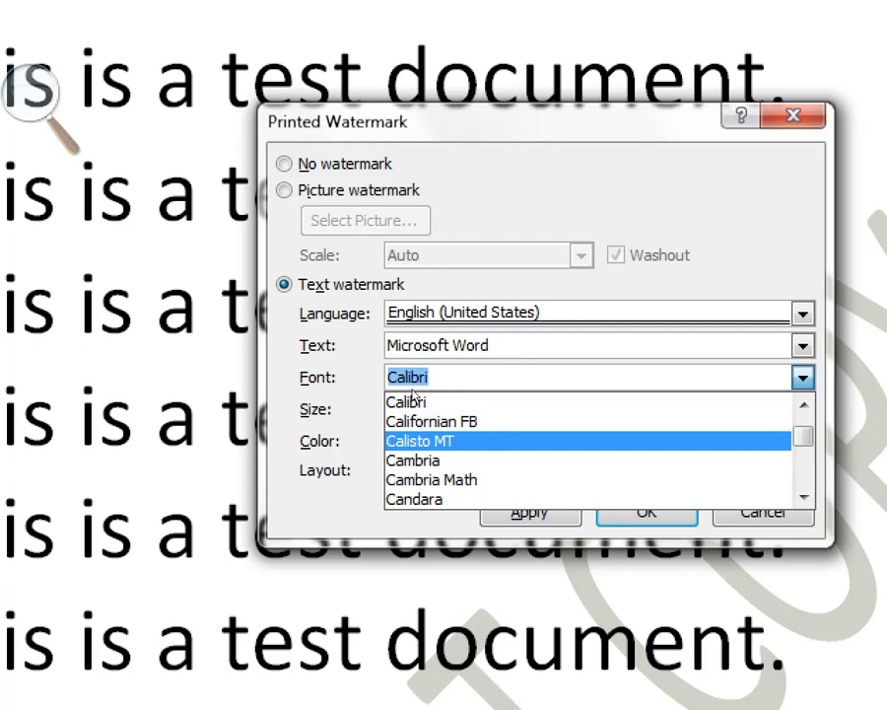
{"action": "key", "text": "Return"}
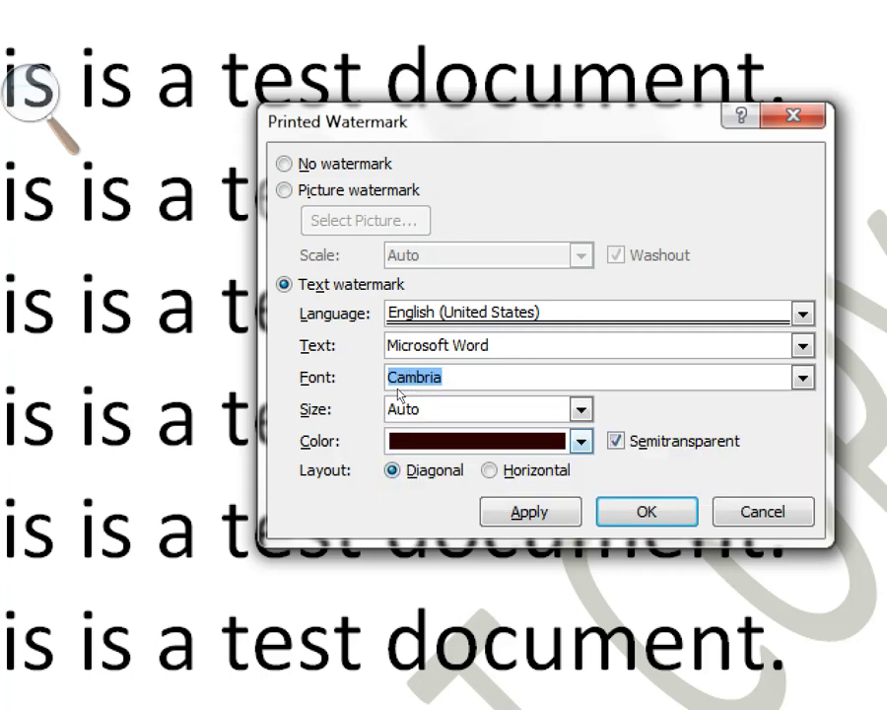
{"action": "key", "text": "Tab"}
{"action": "key", "text": "alt+Down"}
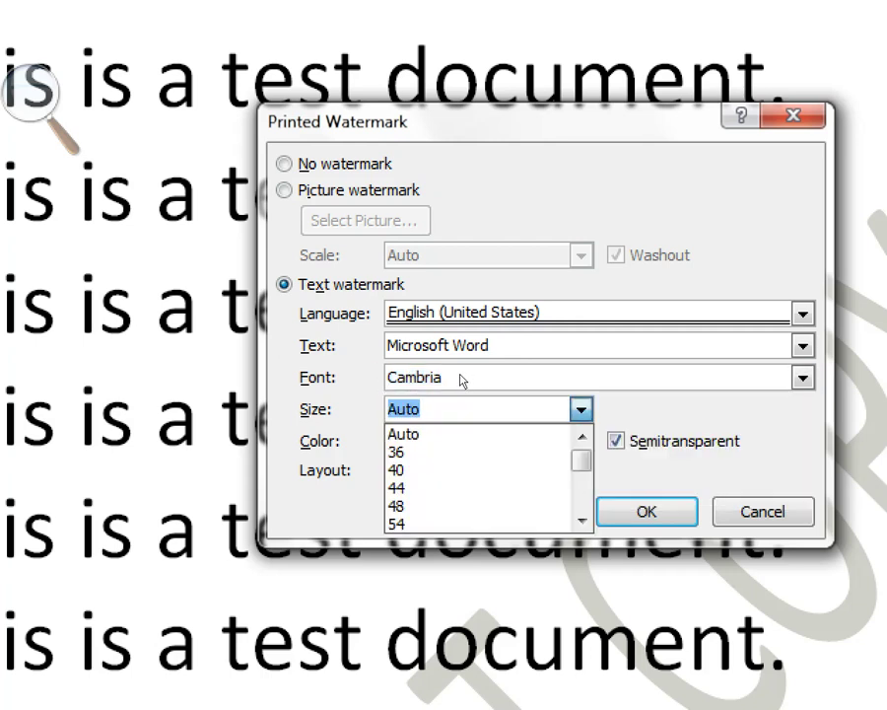
{"action": "key", "text": "Down"}
{"action": "key", "text": "Down"}
{"action": "key", "text": "Down"}
{"action": "key", "text": "Down"}
{"action": "key", "text": "Down"}
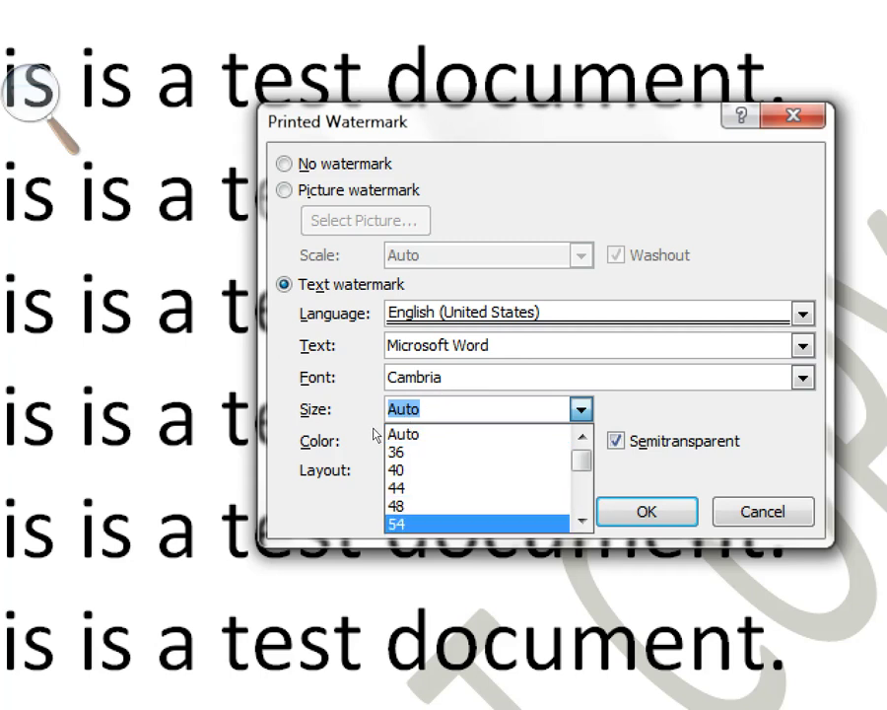
{"action": "key", "text": "Up"}
{"action": "key", "text": "Return"}
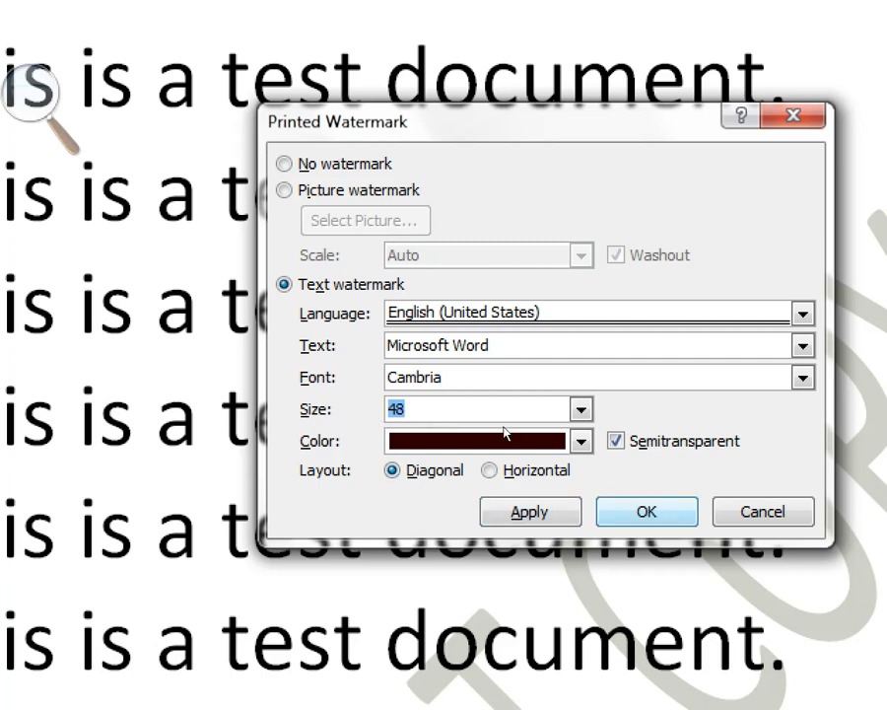
{"action": "key", "text": "Return"}
{"action": "scroll", "coordinate": [467, 428], "scroll_direction": "down", "scroll_amount": 1}
{"action": "scroll", "coordinate": [467, 429], "scroll_direction": "down", "scroll_amount": 1}
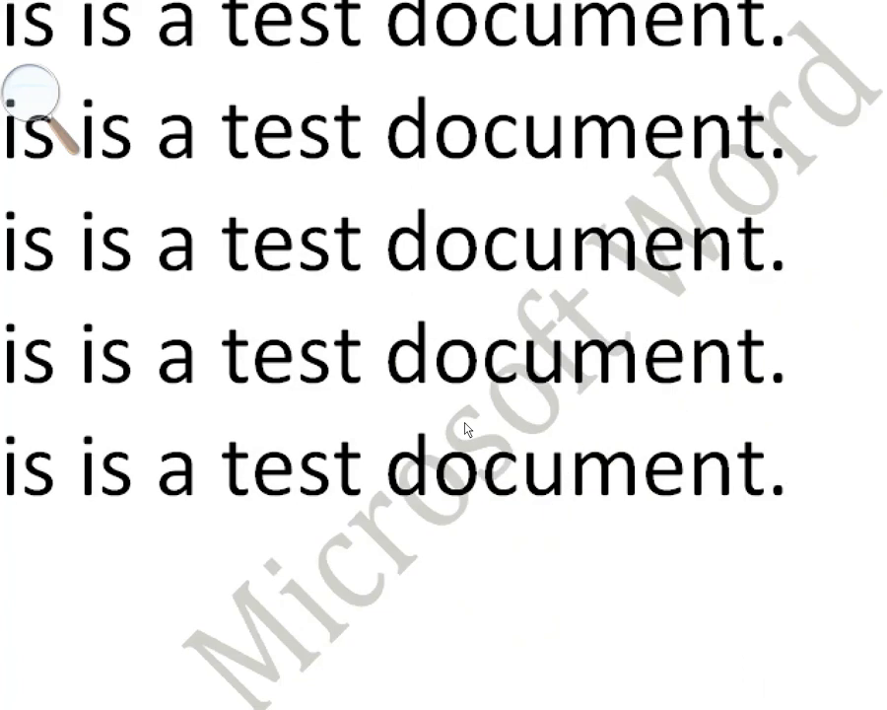
{"action": "scroll", "coordinate": [467, 429], "scroll_direction": "down", "scroll_amount": 2}
{"action": "scroll", "coordinate": [468, 429], "scroll_direction": "up", "scroll_amount": 3}
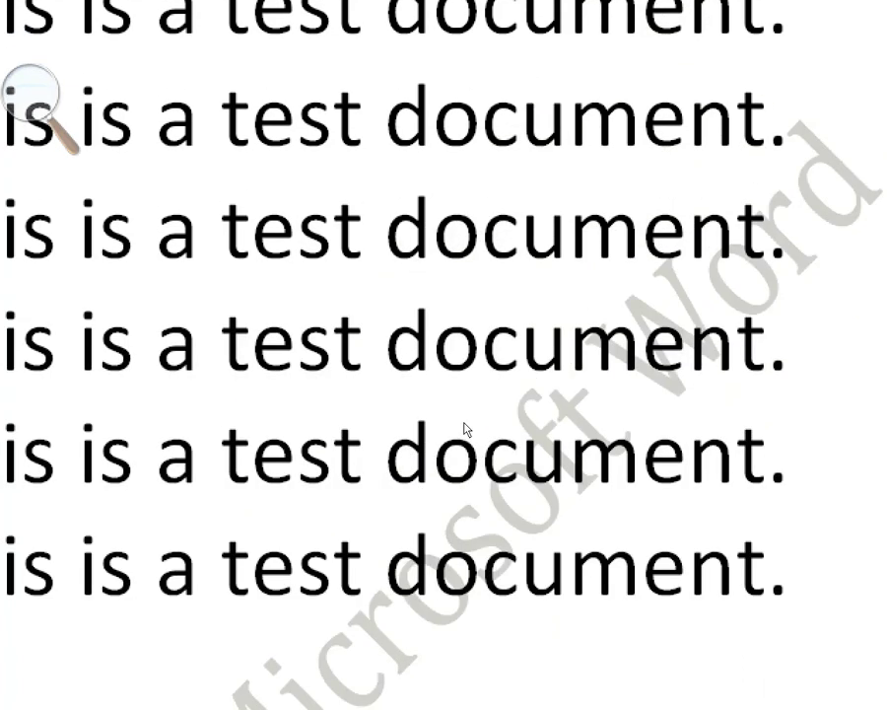
{"action": "scroll", "coordinate": [467, 429], "scroll_direction": "down", "scroll_amount": 1}
{"action": "scroll", "coordinate": [468, 429], "scroll_direction": "down", "scroll_amount": 1}
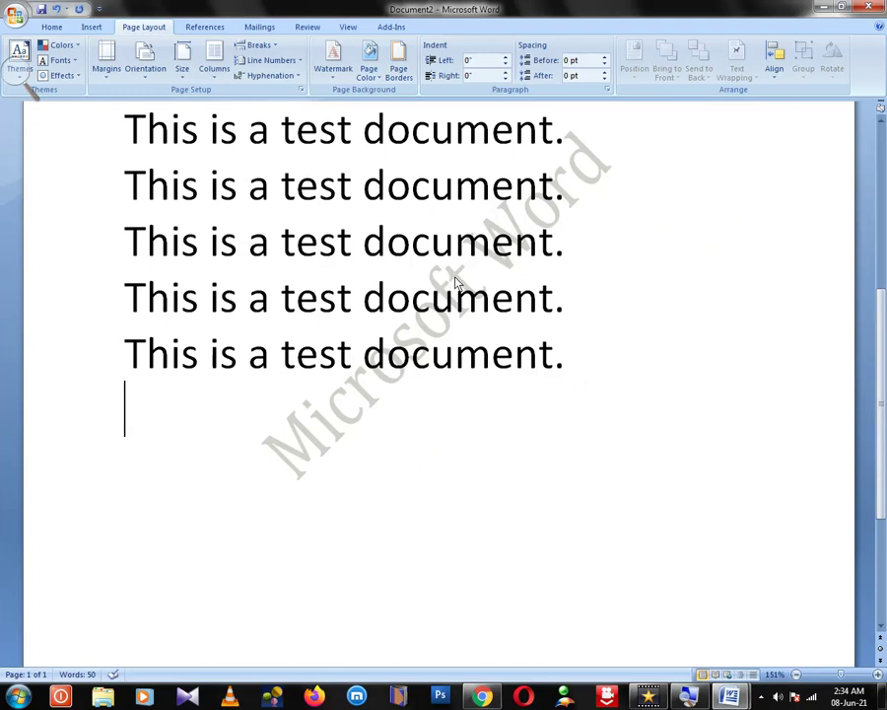
- Turn off Semitransparent so the diagonal 'Microsoft Word' text watermark appears solid
{"action": "left_click", "coordinate": [332, 79]}
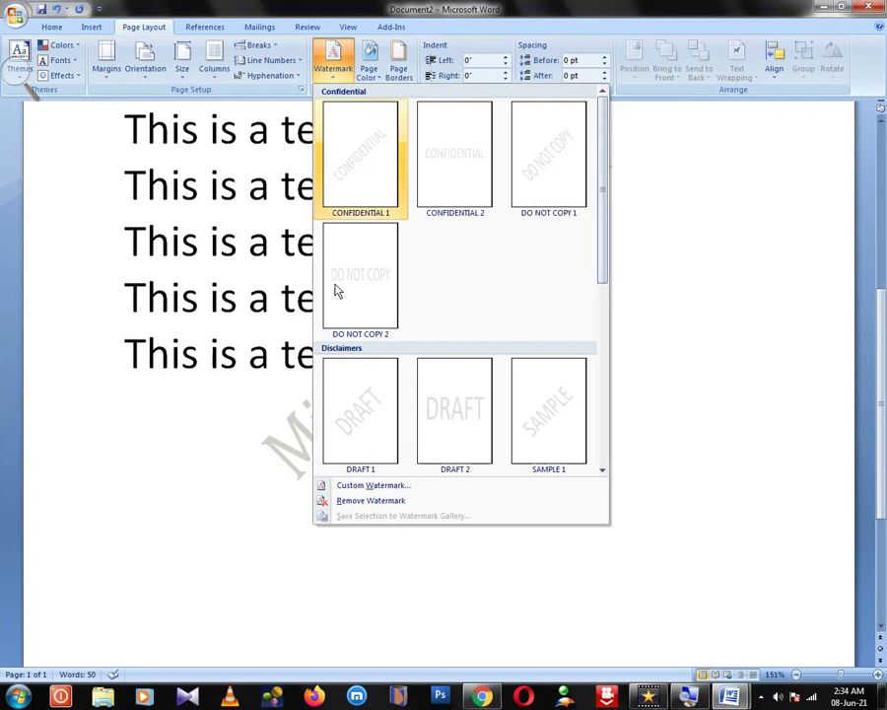
{"action": "left_click", "coordinate": [385, 486]}
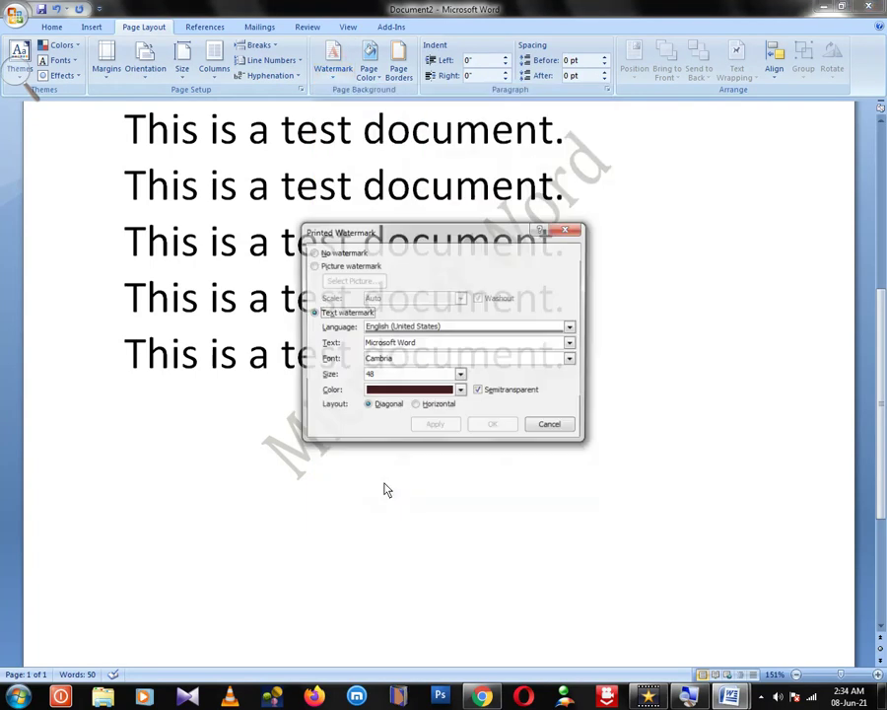
{"action": "left_click", "coordinate": [479, 392]}
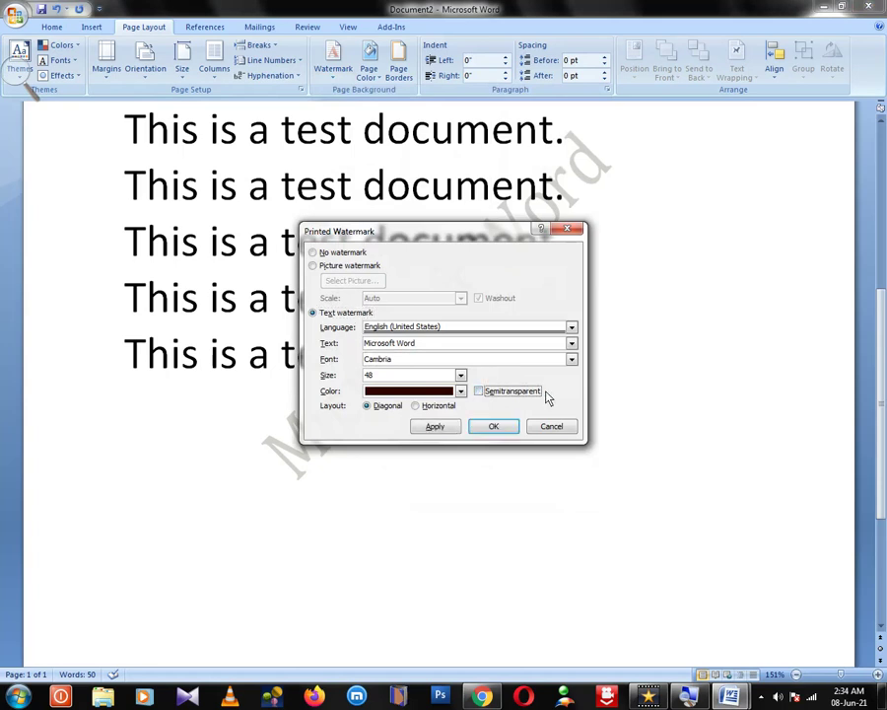
{"action": "left_click", "coordinate": [491, 426]}
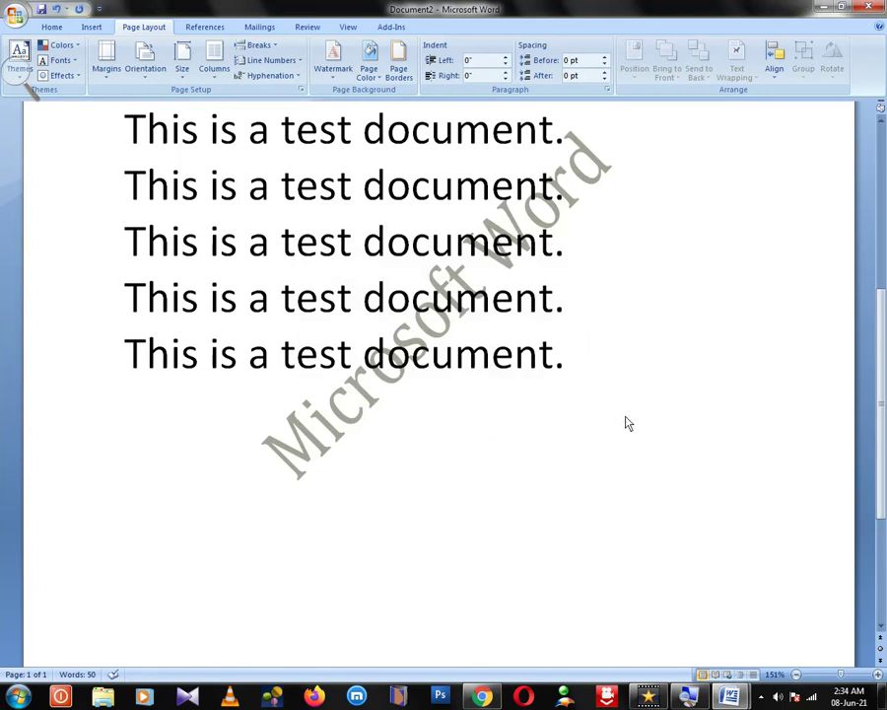
{"action": "scroll", "coordinate": [625, 421], "scroll_direction": "up", "scroll_amount": 1}
{"action": "scroll", "coordinate": [625, 422], "scroll_direction": "down", "scroll_amount": 1}
{"action": "left_click", "coordinate": [331, 79]}
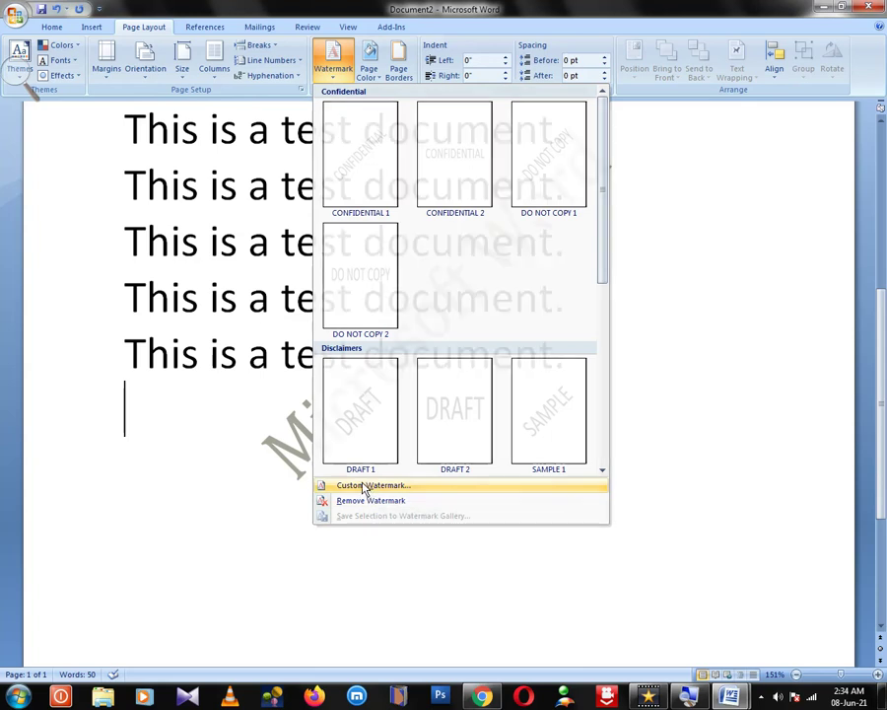
- Switch the 'Microsoft Word' watermark layout from Diagonal to Horizontal in Custom Watermark
{"action": "left_click", "coordinate": [366, 486]}
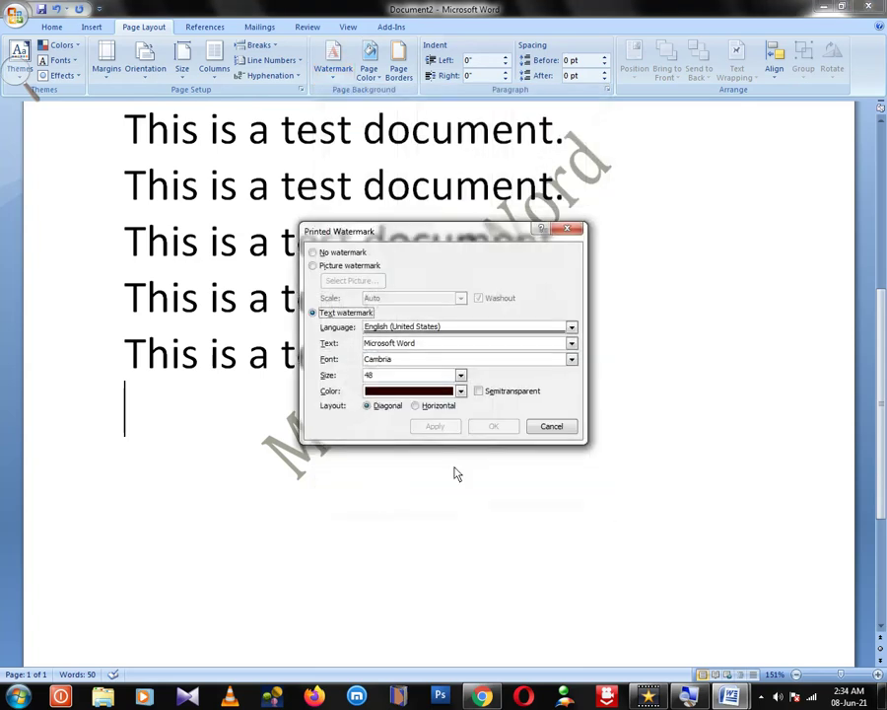
{"action": "left_click", "coordinate": [479, 393]}
{"action": "left_click", "coordinate": [417, 409]}
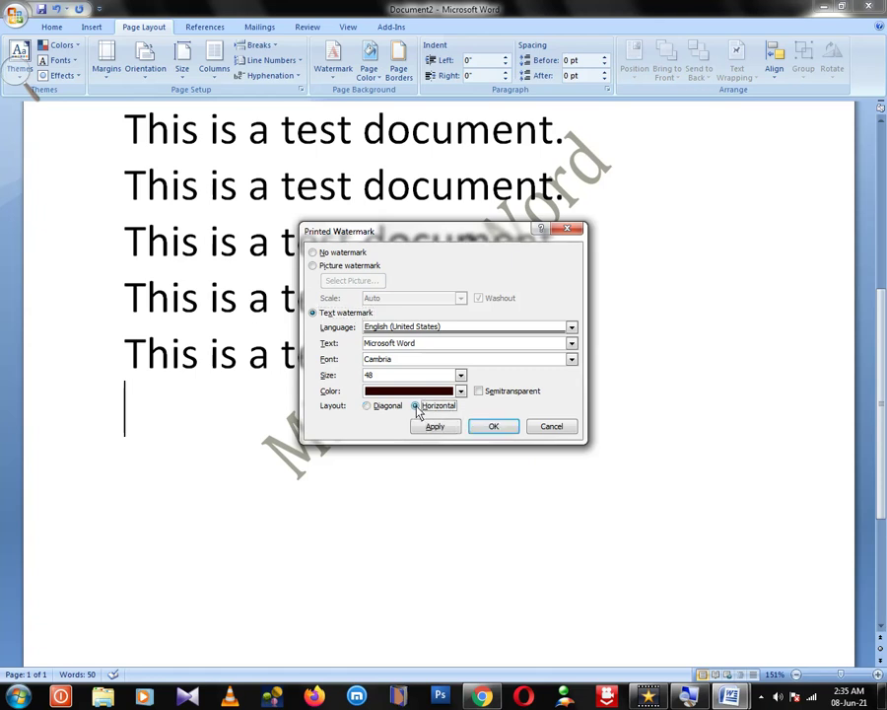
{"action": "left_click", "coordinate": [493, 424]}
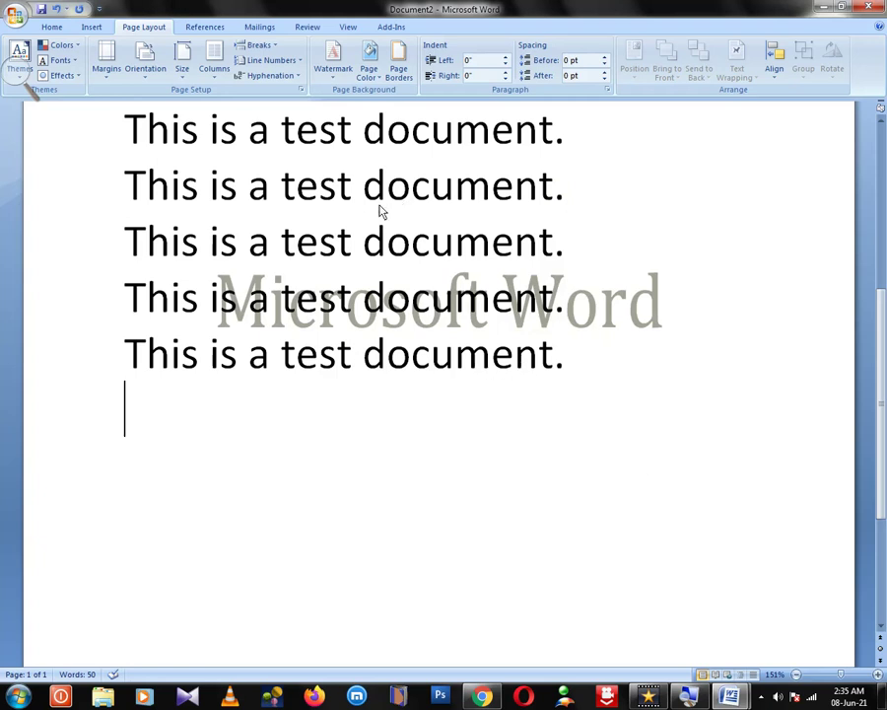
- Reset the layout to Diagonal, then change the watermark type to Picture and browse for an image
{"action": "left_click", "coordinate": [333, 59]}
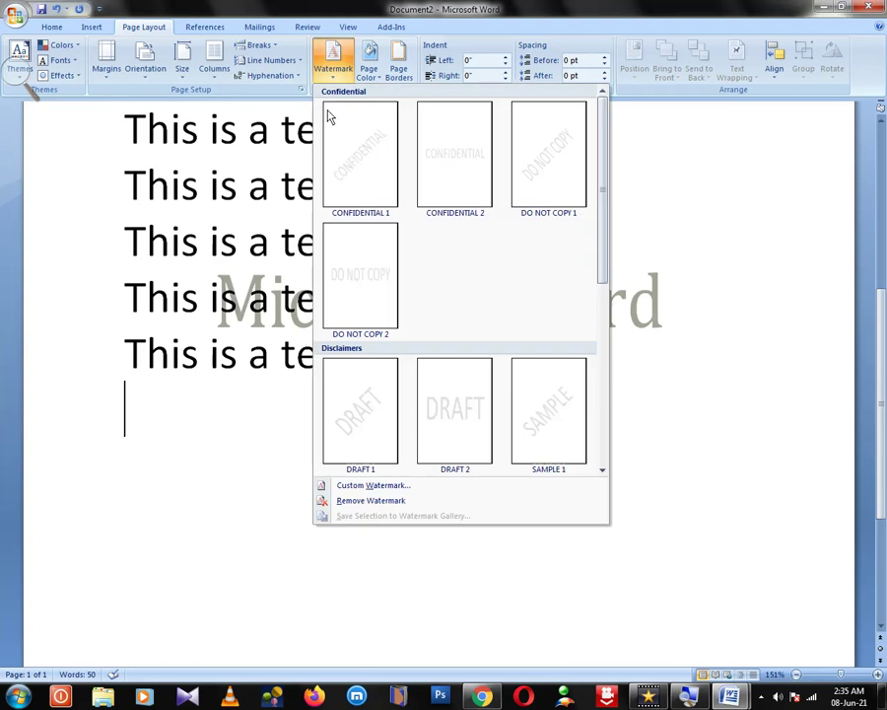
{"action": "left_click", "coordinate": [348, 486]}
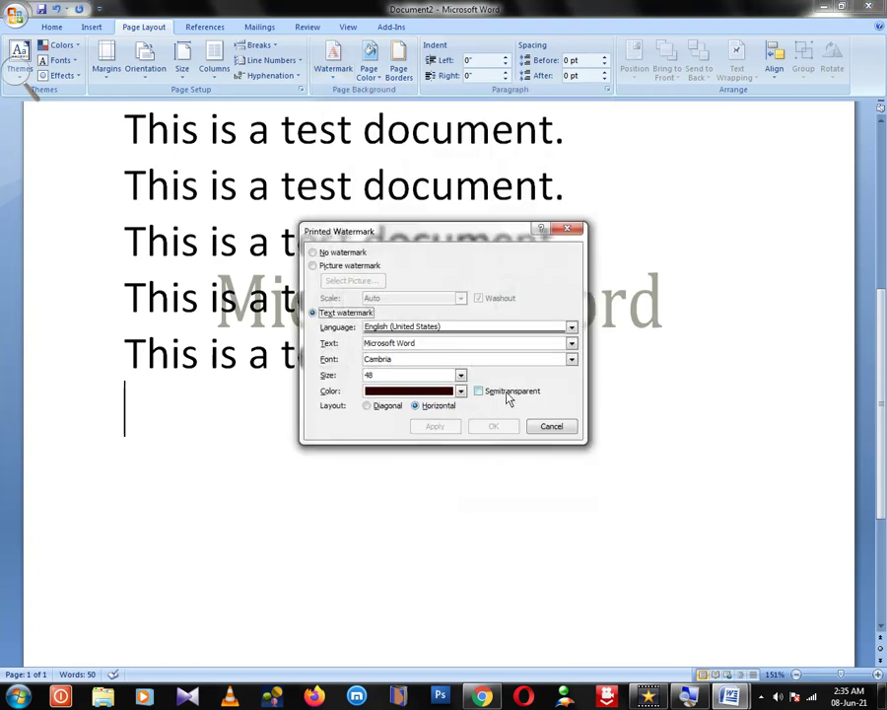
{"action": "left_click", "coordinate": [387, 410]}
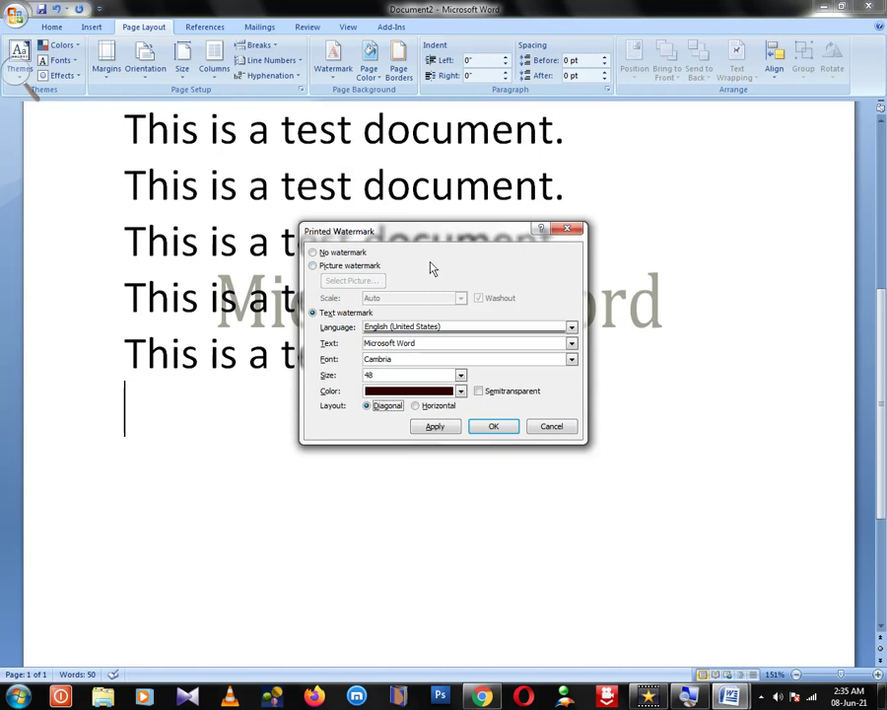
{"action": "left_click", "coordinate": [314, 255]}
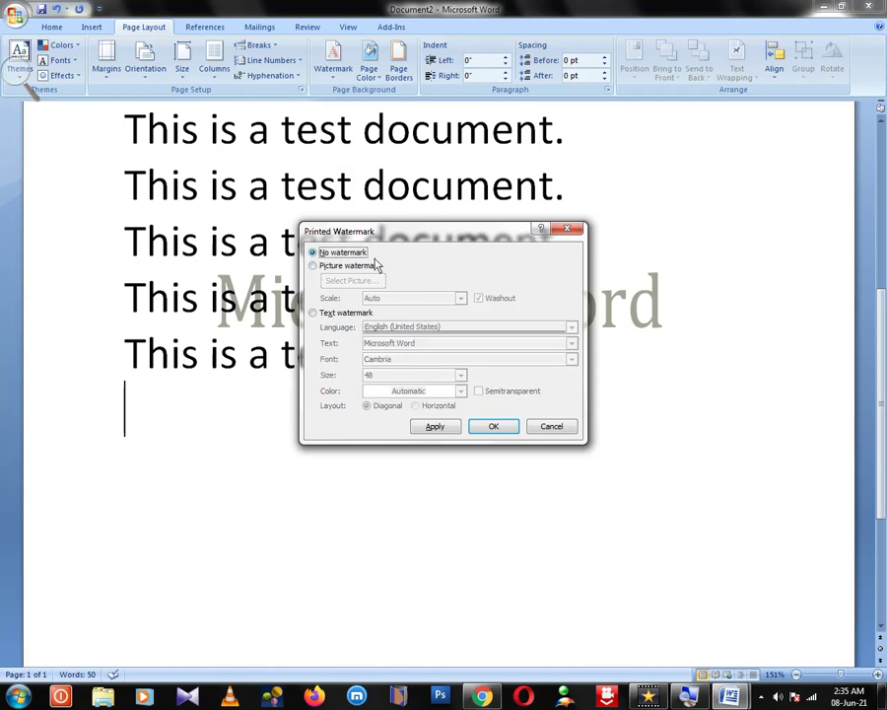
{"action": "left_click", "coordinate": [312, 267]}
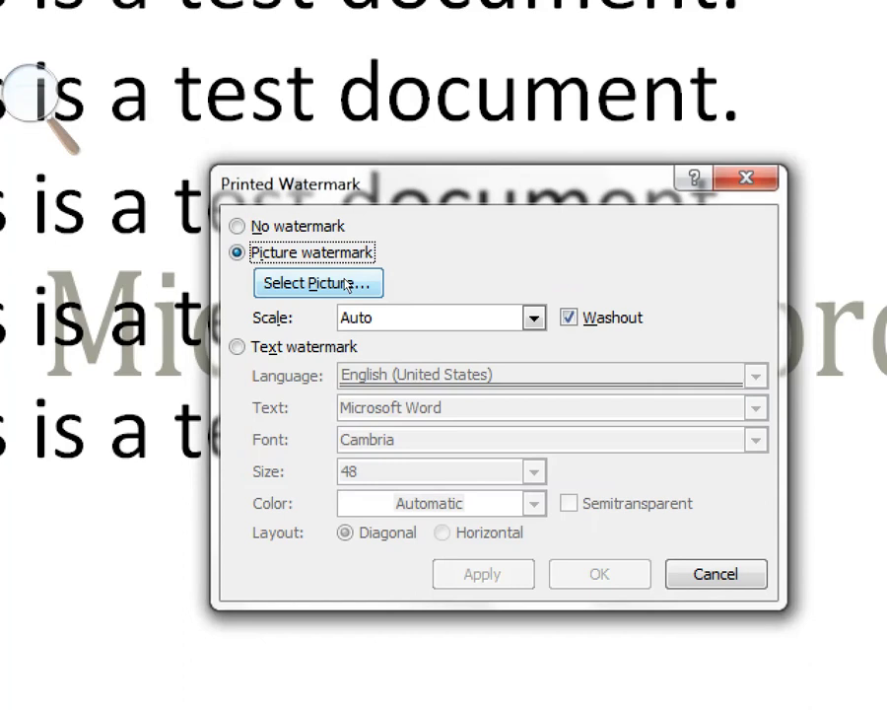
{"action": "left_click", "coordinate": [346, 285]}
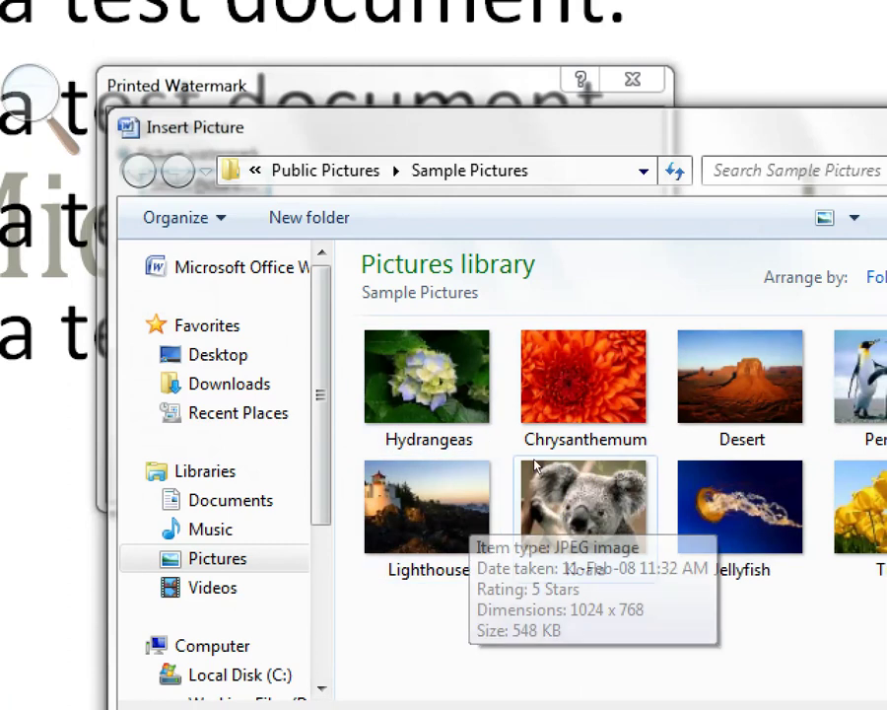
- Insert the Penguins sample picture and confirm it as the washed-out watermark
{"action": "mouse_move", "coordinate": [533, 467]}
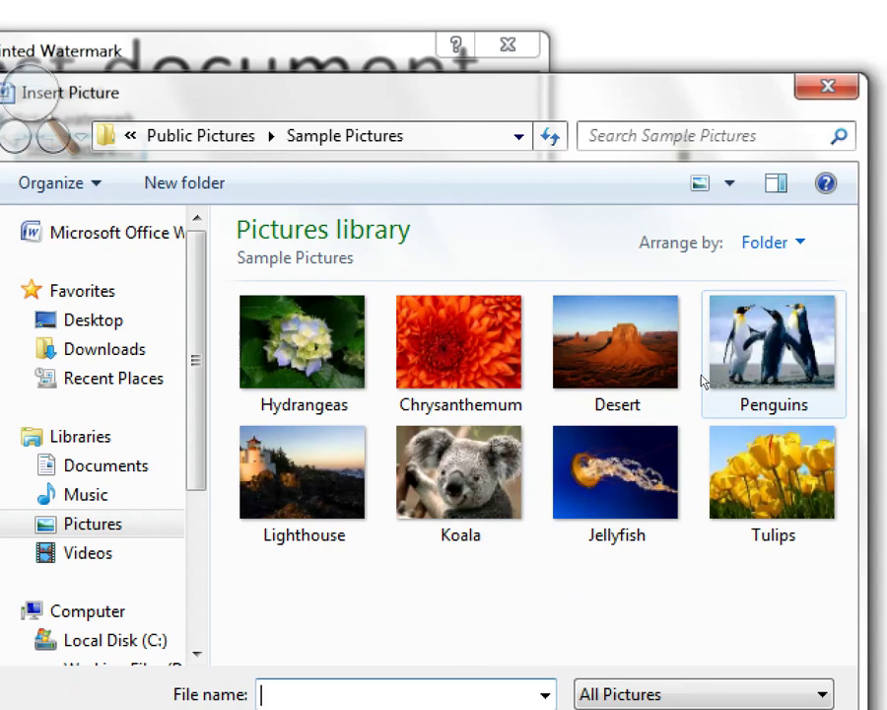
{"action": "left_click", "coordinate": [704, 386]}
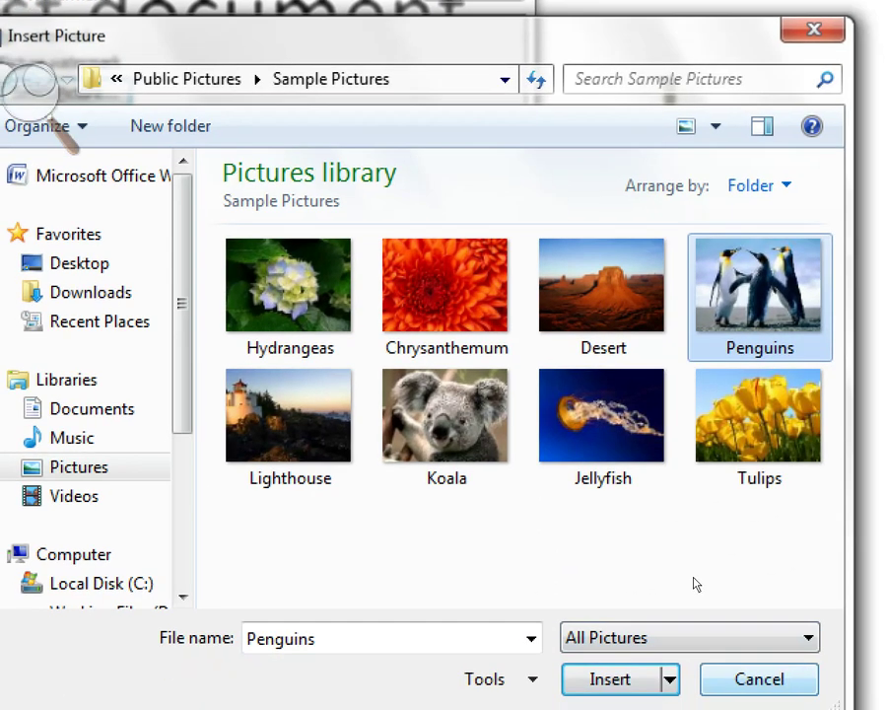
{"action": "key", "text": "Return"}
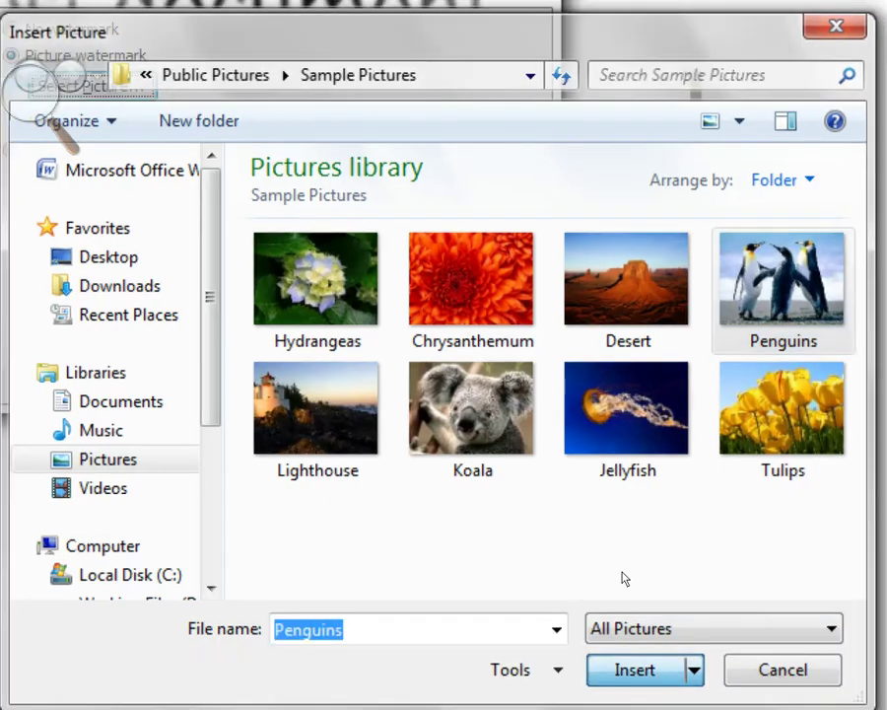
{"action": "key", "text": "Return"}
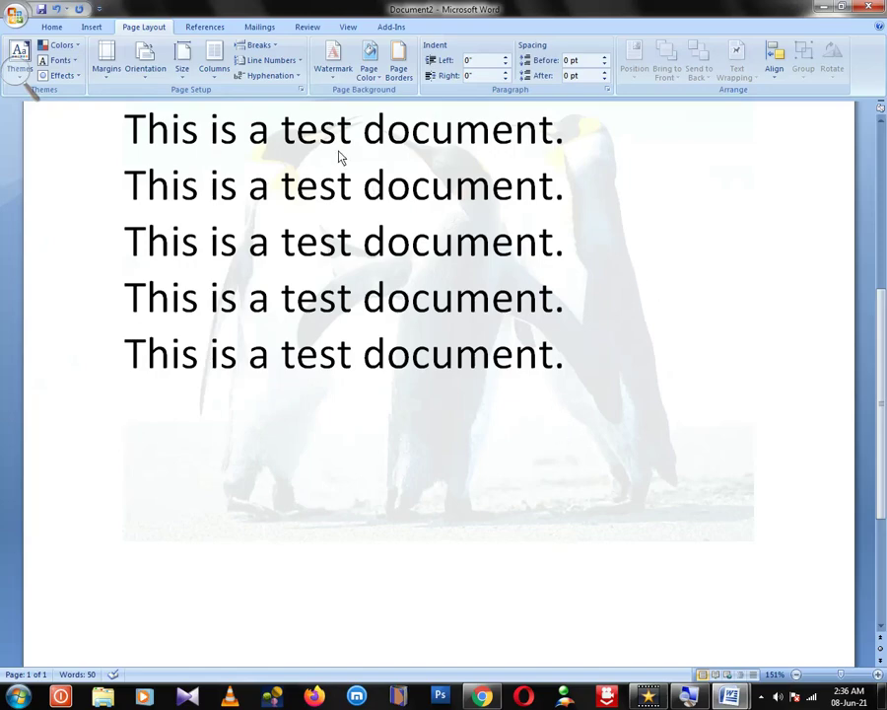
- Uncheck Washout so the Penguins picture watermark shows in full colour
{"action": "left_click", "coordinate": [333, 71]}
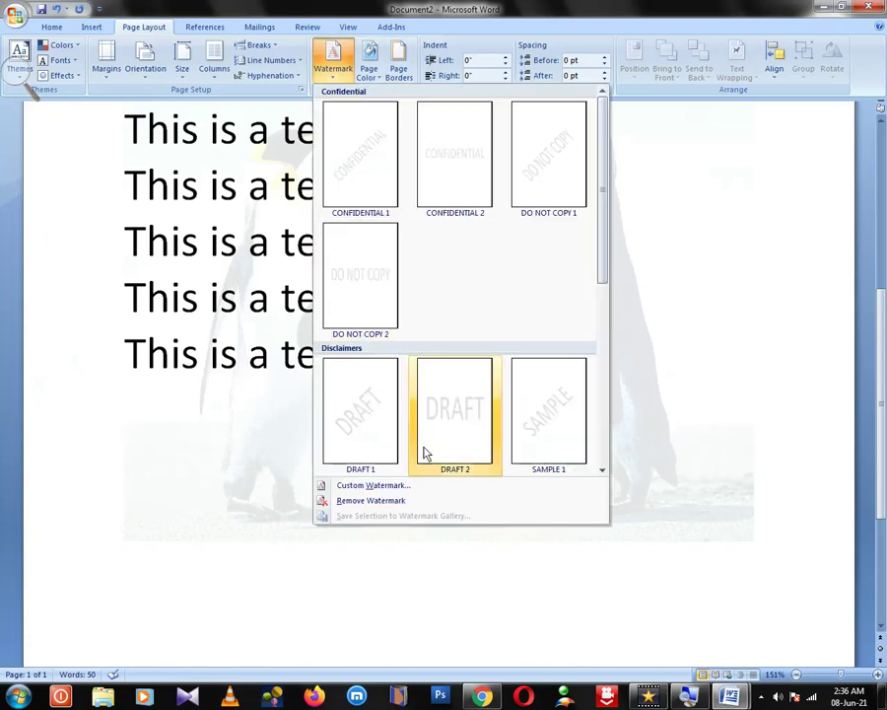
{"action": "left_click", "coordinate": [389, 486]}
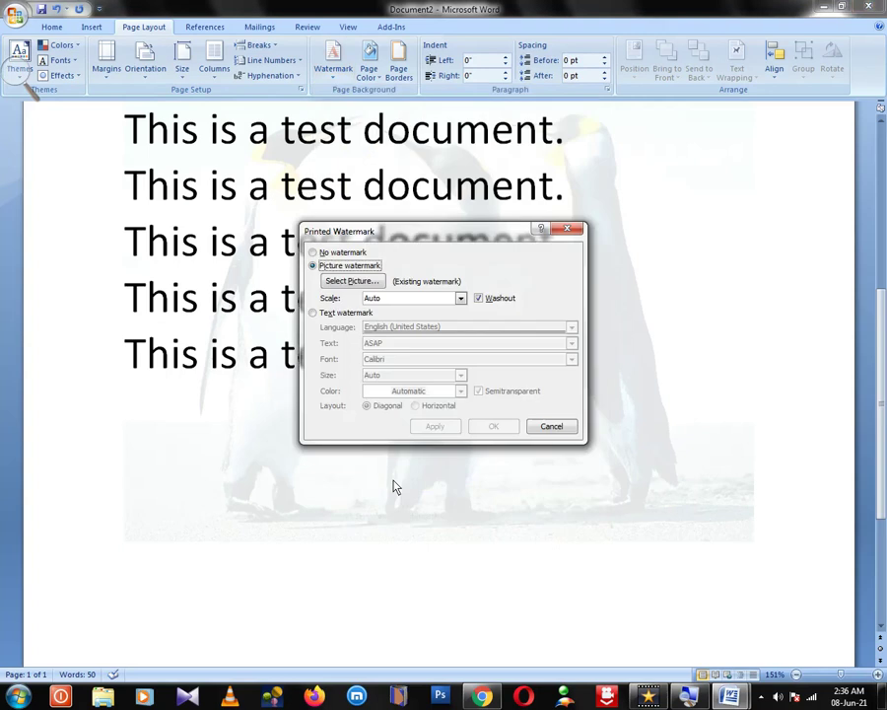
{"action": "left_click", "coordinate": [478, 299]}
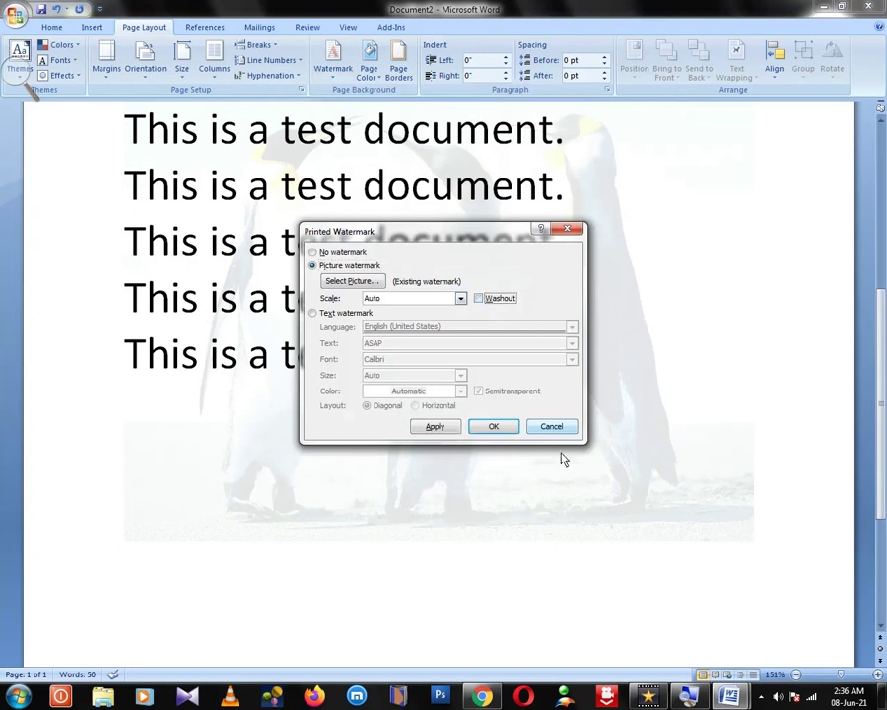
{"action": "left_click", "coordinate": [498, 428]}
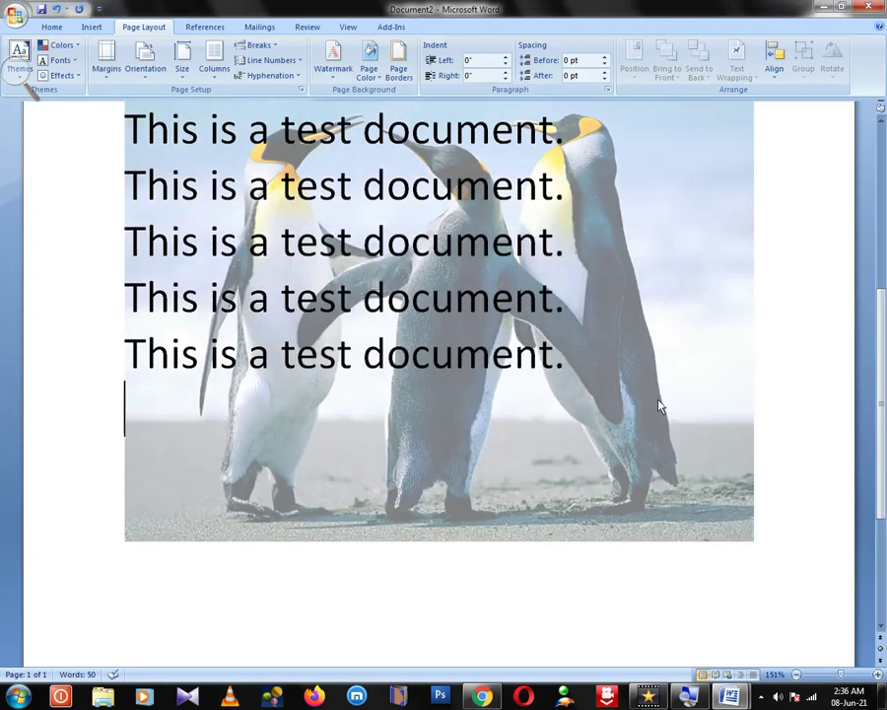
{"action": "scroll", "coordinate": [658, 406], "scroll_direction": "up", "scroll_amount": 2}
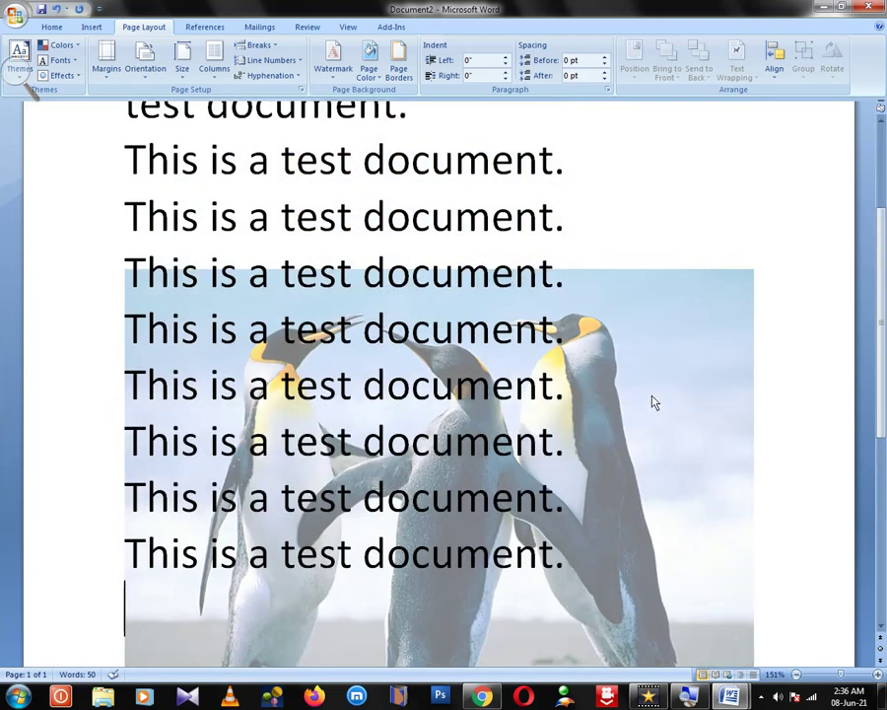
{"action": "scroll", "coordinate": [549, 407], "scroll_direction": "down", "scroll_amount": 2}
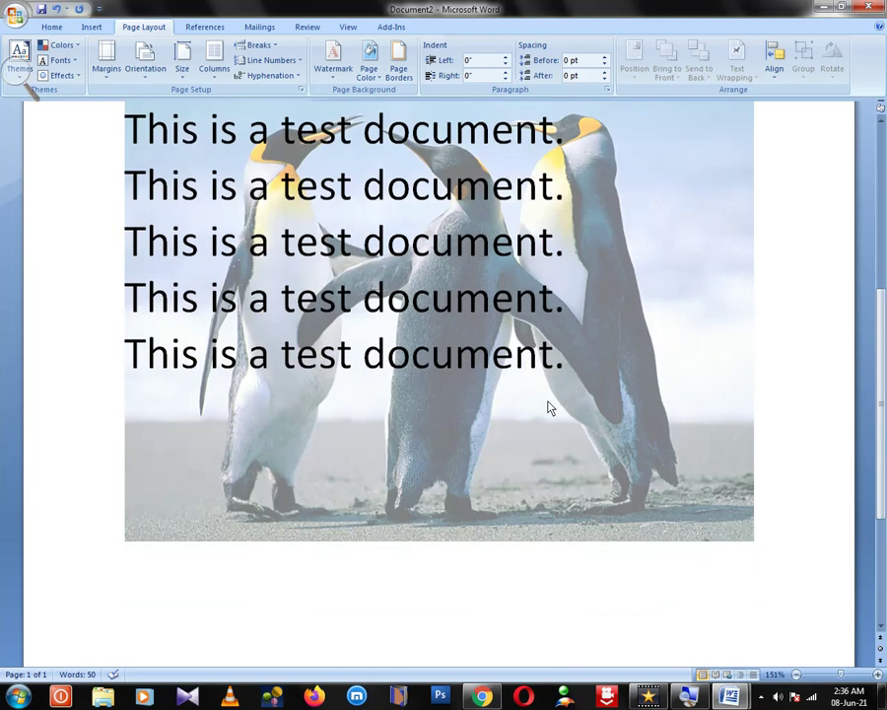
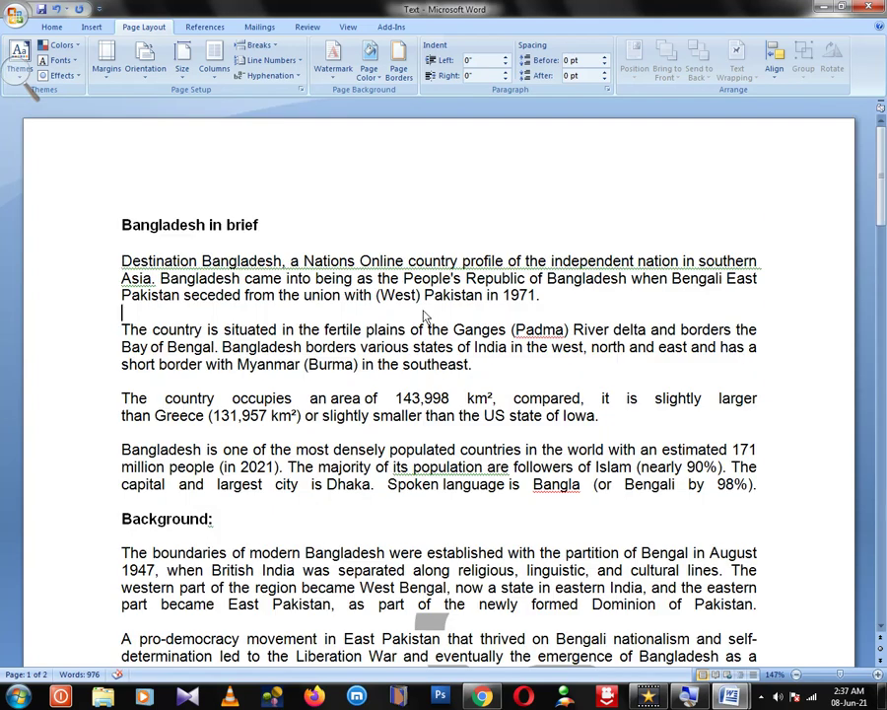
- Try a Black, Text 1 page colour, then switch the page background to light blue
{"action": "left_click", "coordinate": [370, 61]}
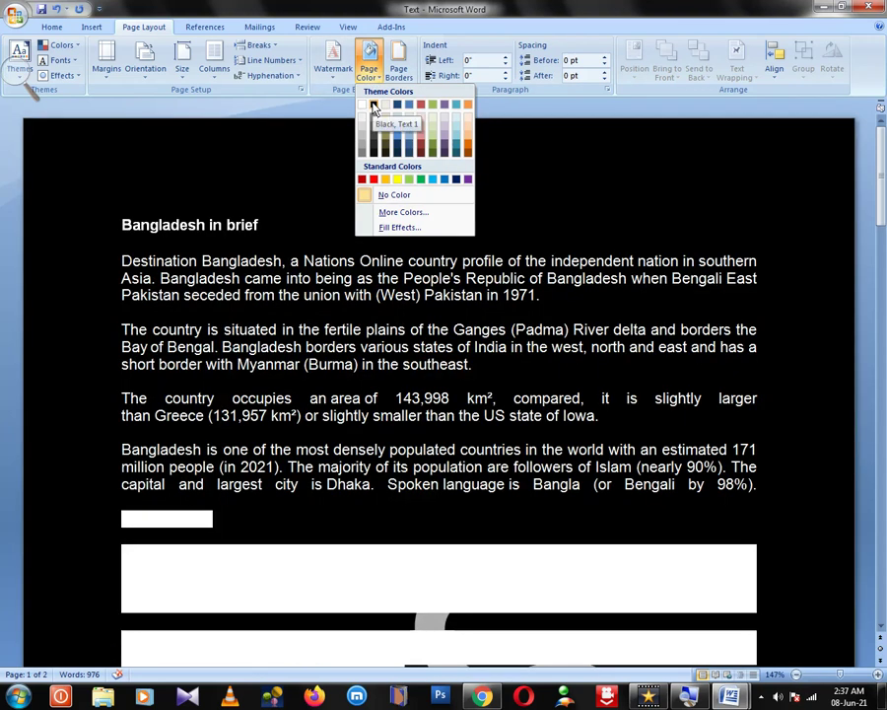
{"action": "left_click", "coordinate": [373, 107]}
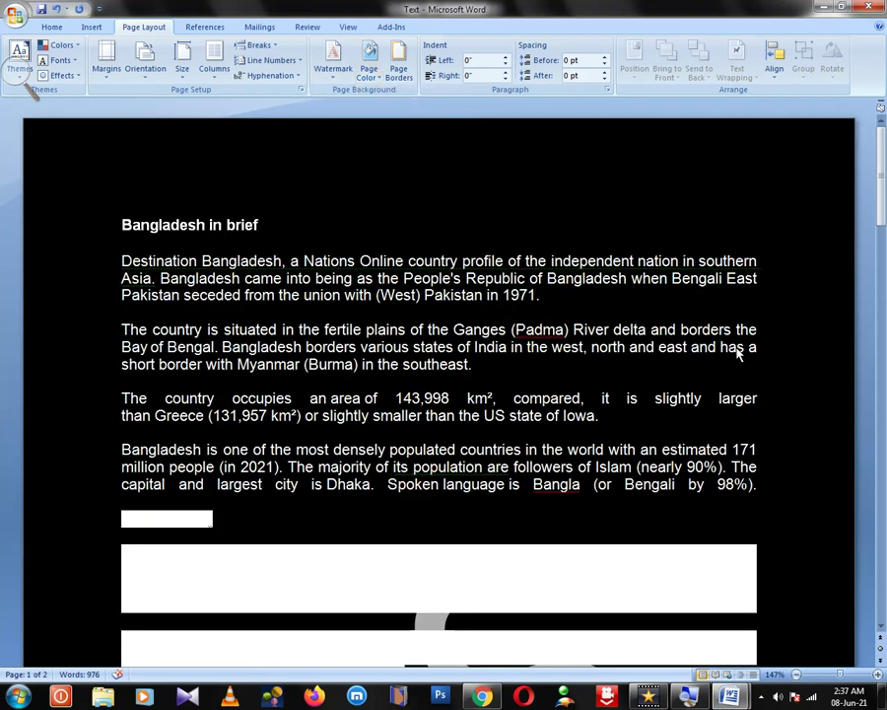
{"action": "left_click", "coordinate": [368, 61]}
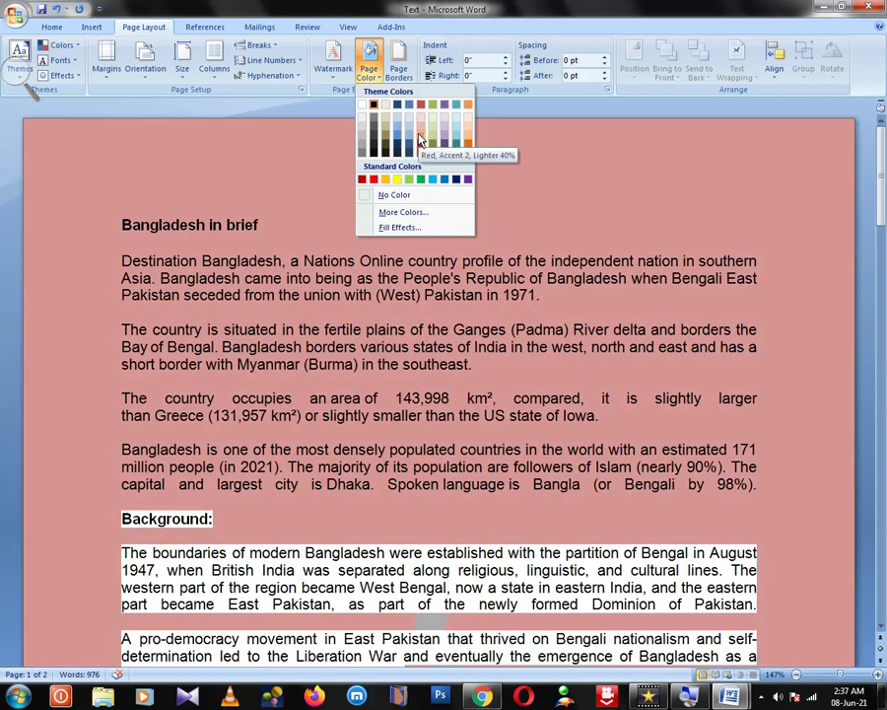
{"action": "left_click", "coordinate": [411, 139]}
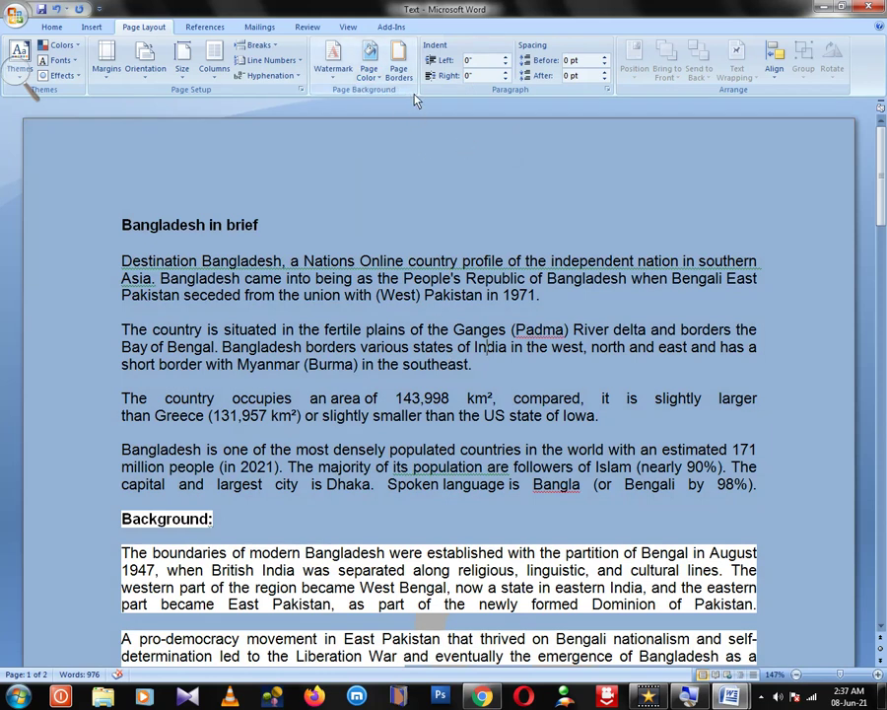
{"action": "left_click", "coordinate": [400, 72]}
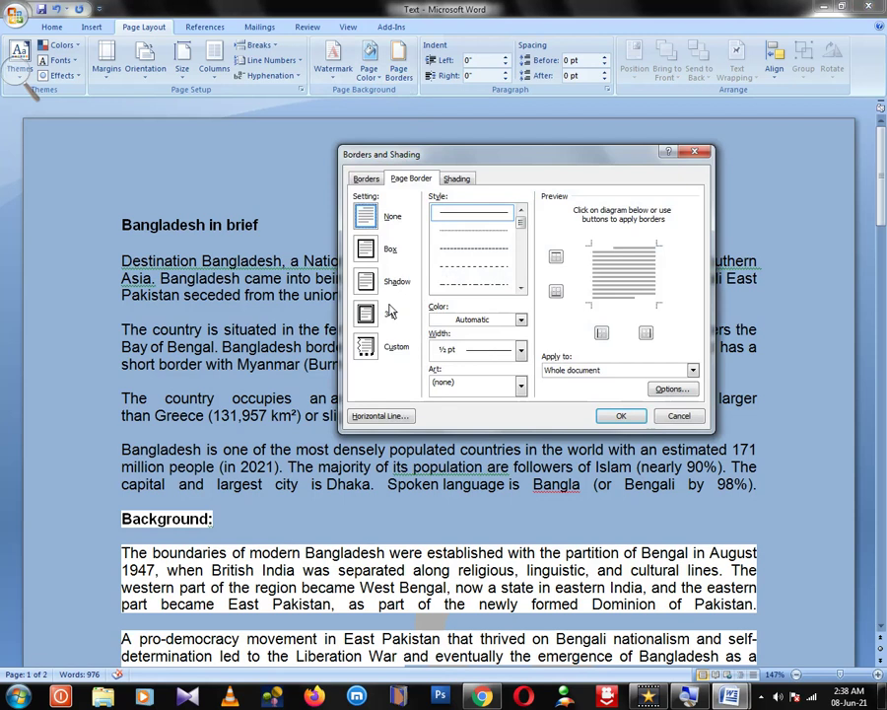
- Apply a Shadow page border, then undo it and the light blue page colour
{"action": "left_click", "coordinate": [366, 282]}
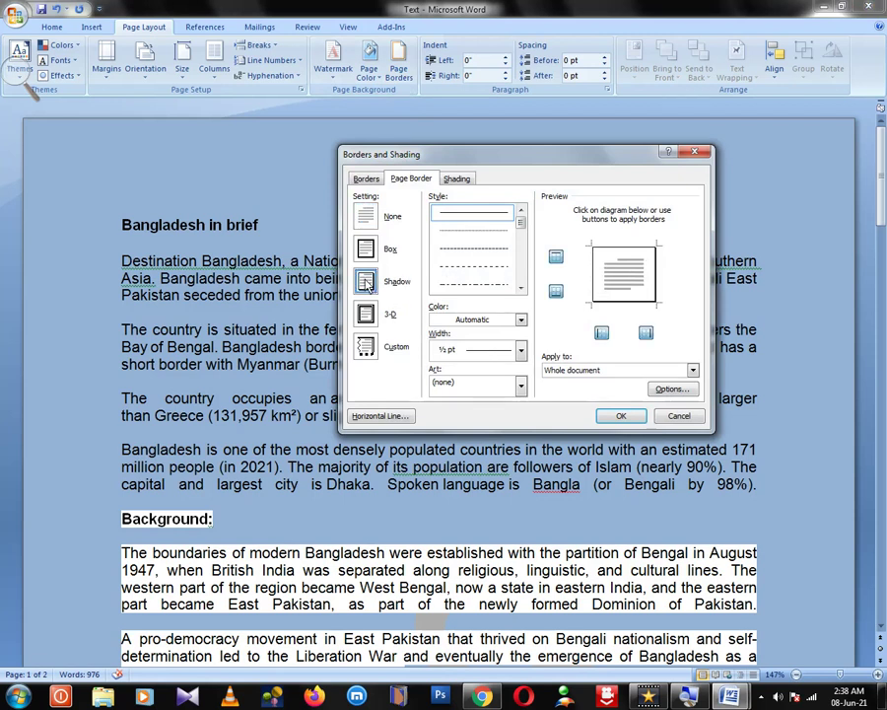
{"action": "left_click", "coordinate": [365, 252]}
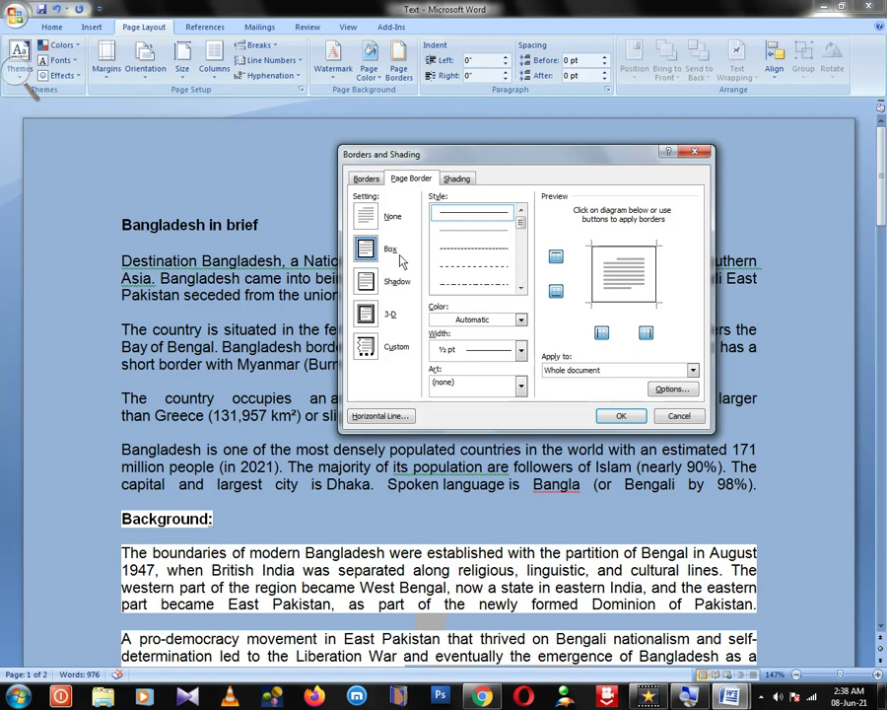
{"action": "left_click", "coordinate": [367, 281]}
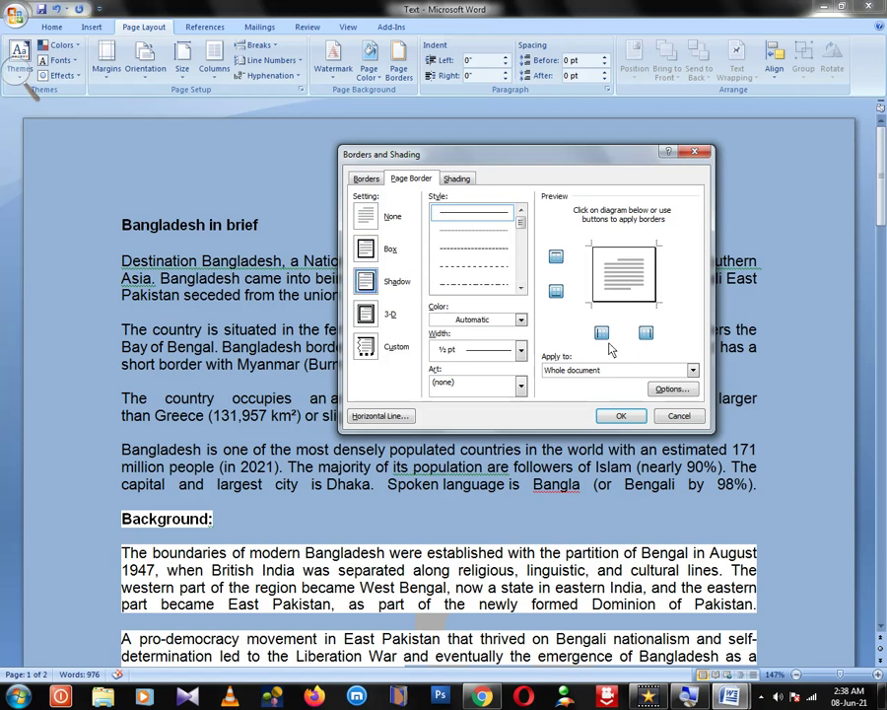
{"action": "left_click", "coordinate": [619, 415]}
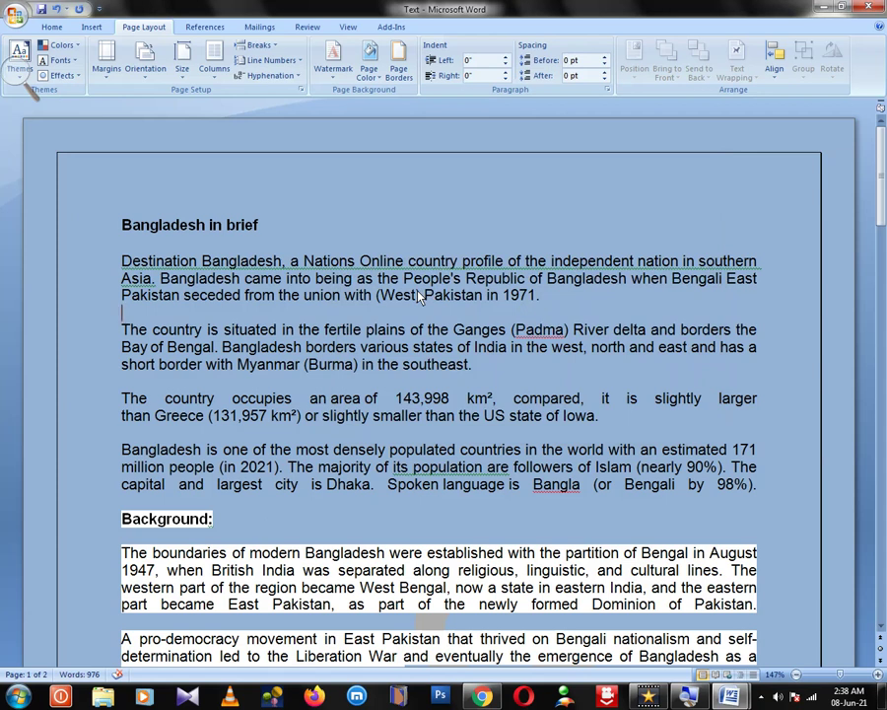
{"action": "key", "text": "ctrl+z"}
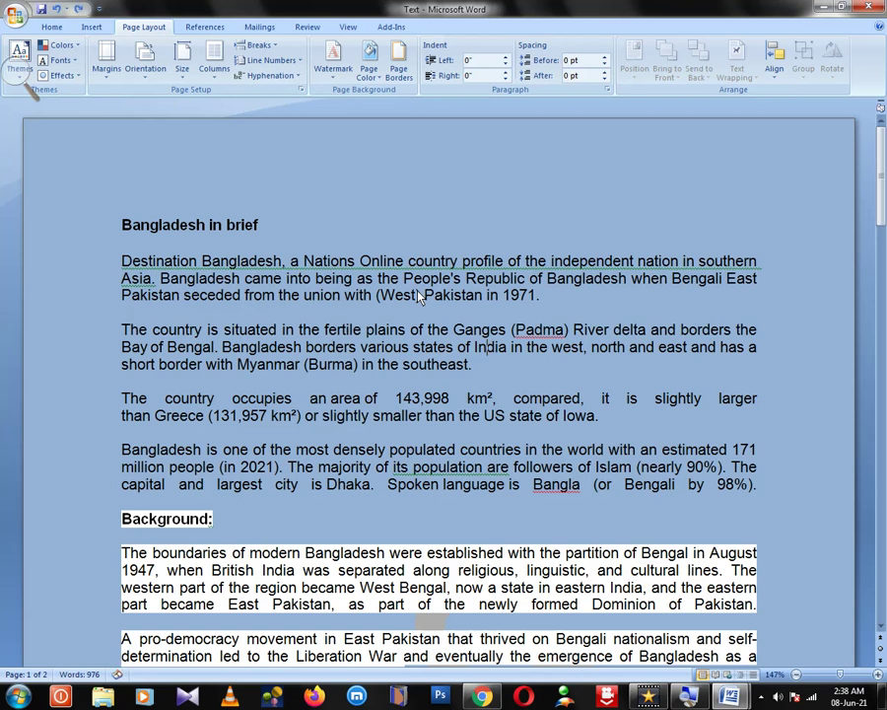
{"action": "key", "text": "ctrl+z"}
{"action": "key", "text": "ctrl+z"}
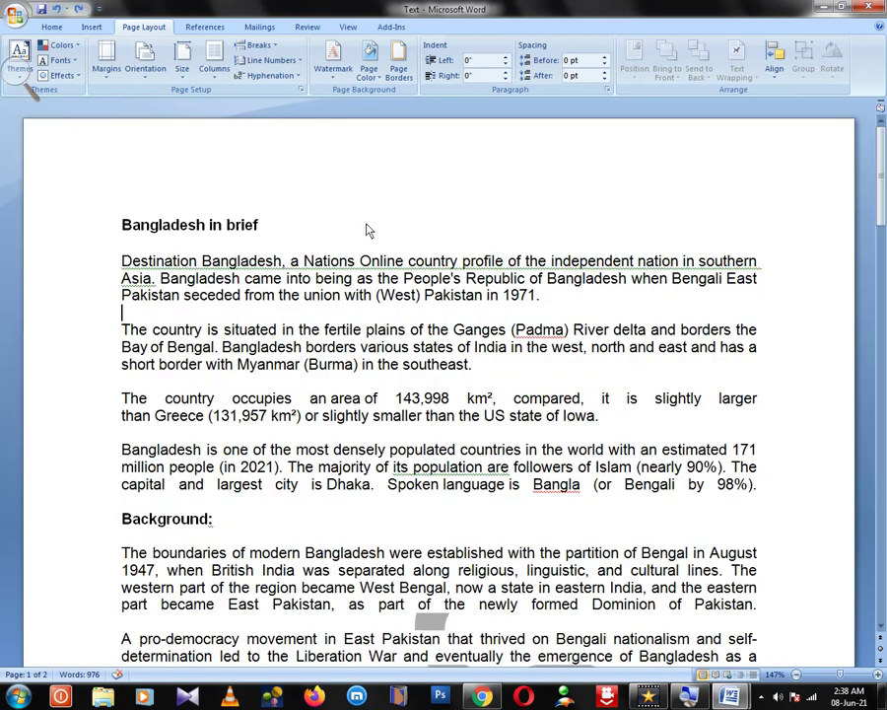
- Apply a plain Box page border and scroll through the pages to check it
{"action": "left_click", "coordinate": [402, 79]}
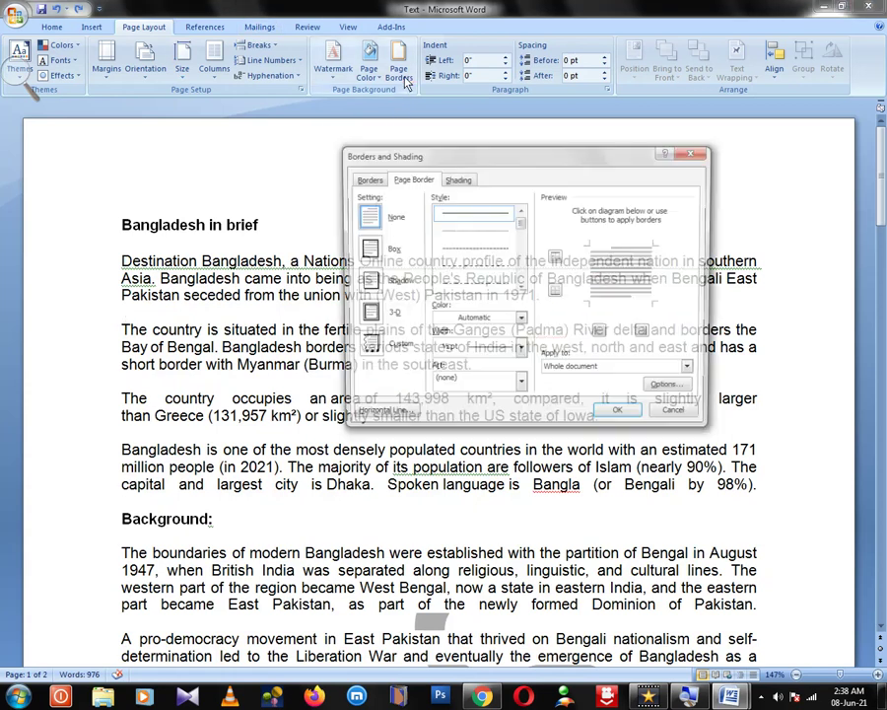
{"action": "left_click", "coordinate": [367, 249]}
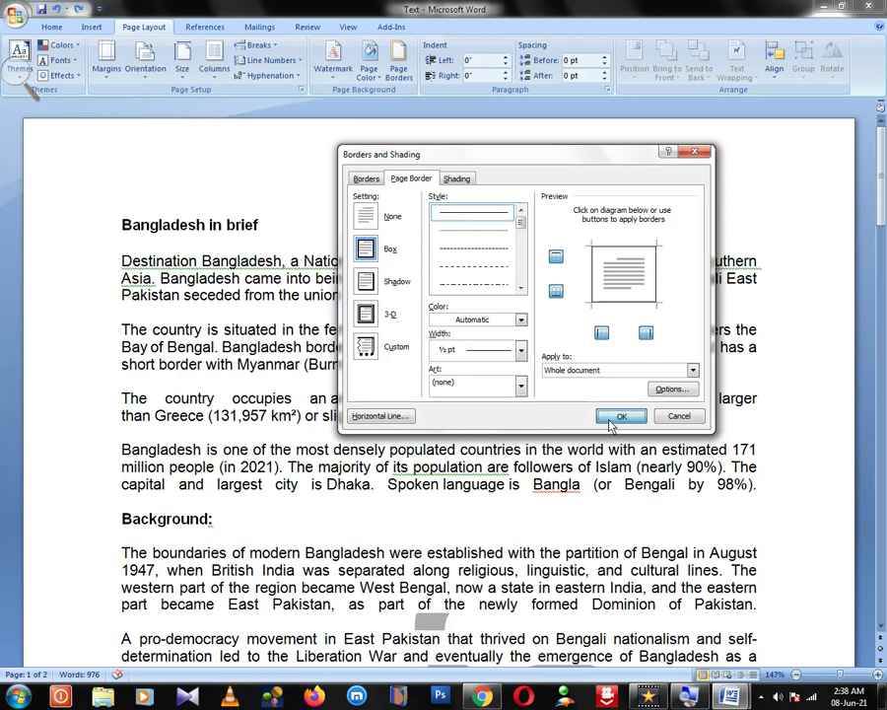
{"action": "left_click", "coordinate": [619, 415]}
{"action": "scroll", "coordinate": [519, 383], "scroll_direction": "down", "scroll_amount": 5}
{"action": "scroll", "coordinate": [473, 371], "scroll_direction": "down", "scroll_amount": 5}
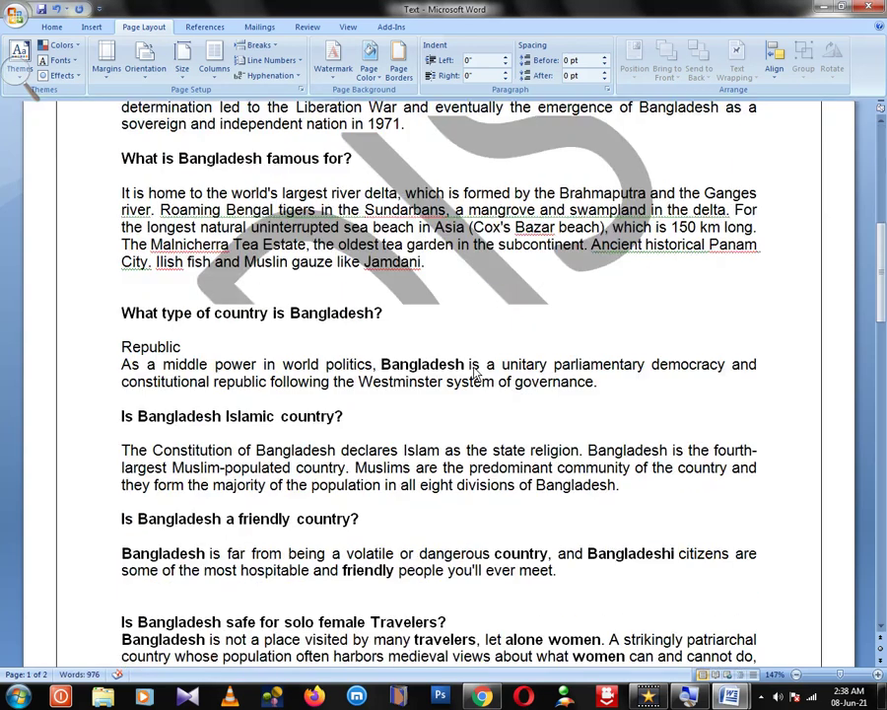
{"action": "scroll", "coordinate": [493, 375], "scroll_direction": "down", "scroll_amount": 5}
{"action": "scroll", "coordinate": [500, 377], "scroll_direction": "up", "scroll_amount": 5}
{"action": "scroll", "coordinate": [476, 373], "scroll_direction": "up", "scroll_amount": 7}
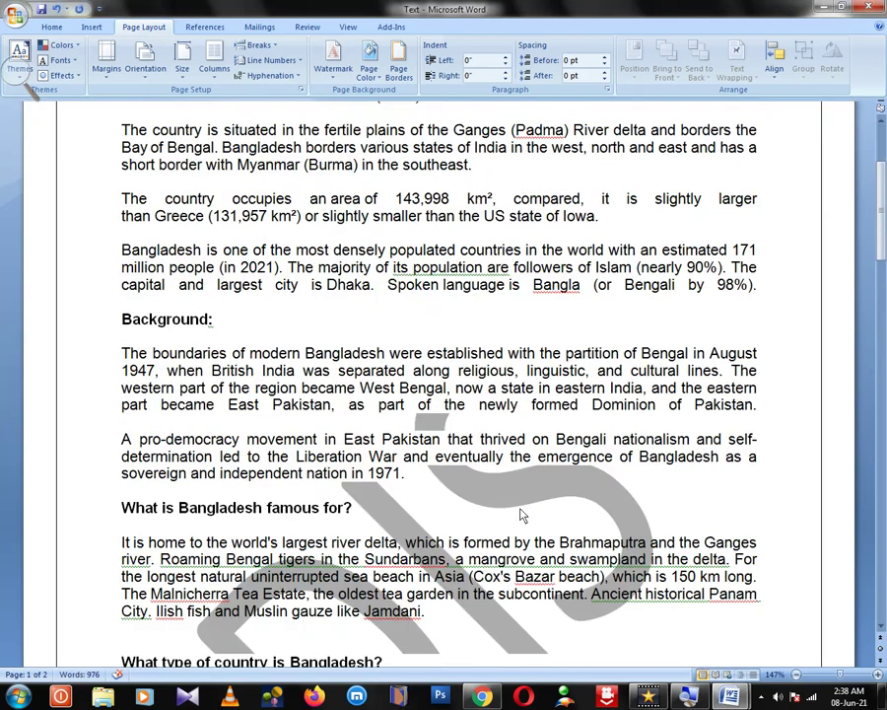
- Choose Remove Watermark to clear the grey diagonal watermark from the pages
{"action": "left_click", "coordinate": [334, 76]}
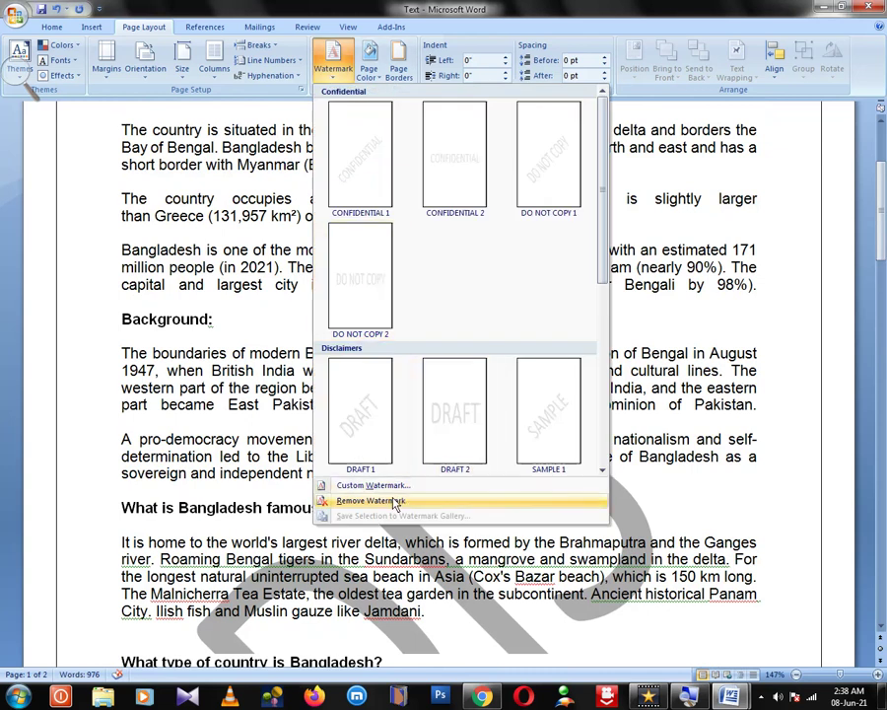
{"action": "left_click", "coordinate": [351, 501]}
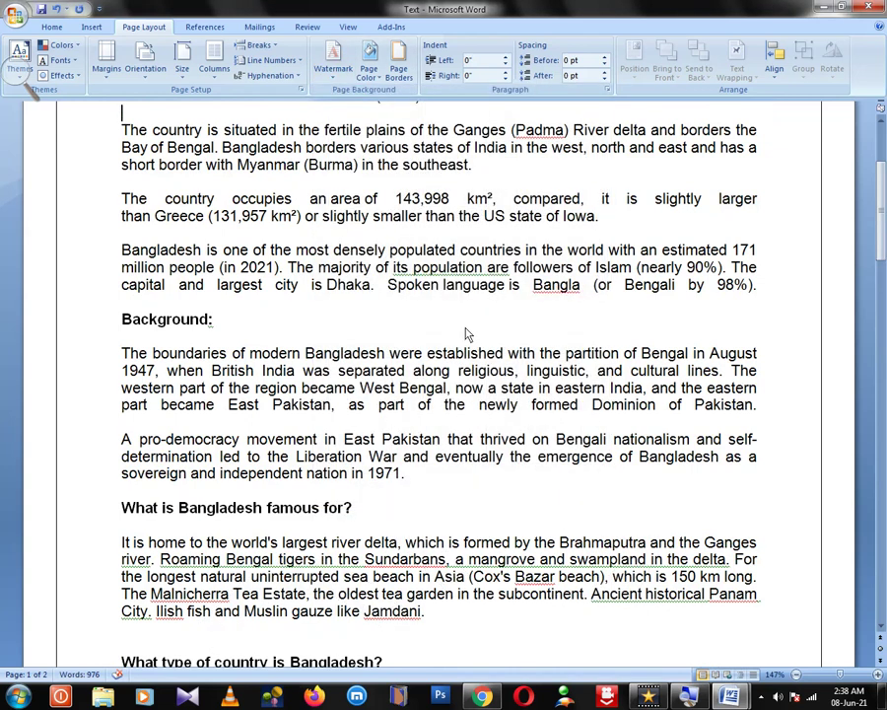
{"action": "scroll", "coordinate": [467, 334], "scroll_direction": "up", "scroll_amount": 4}
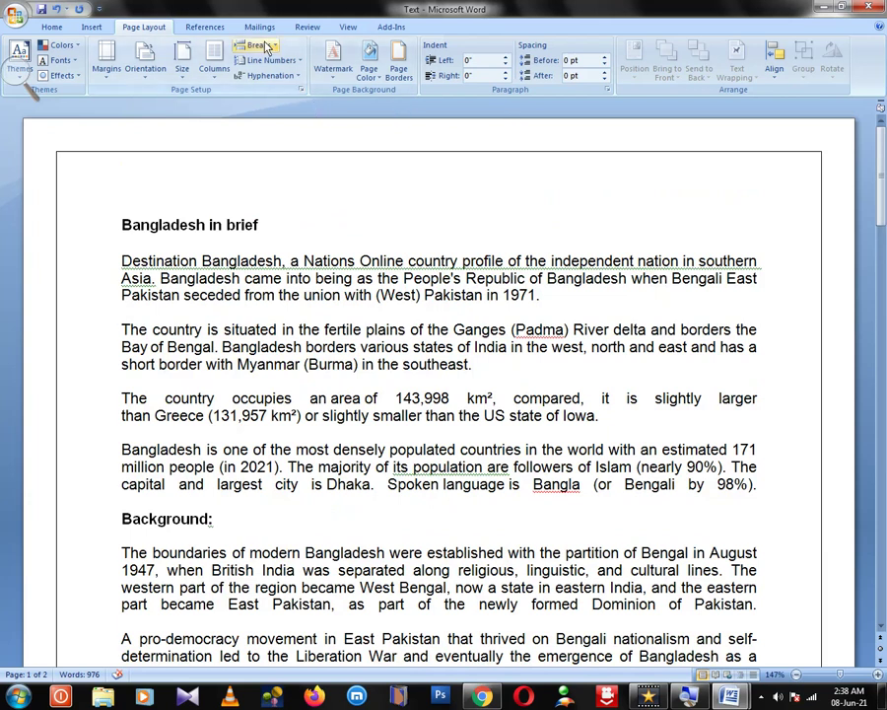
{"action": "left_click", "coordinate": [348, 26]}
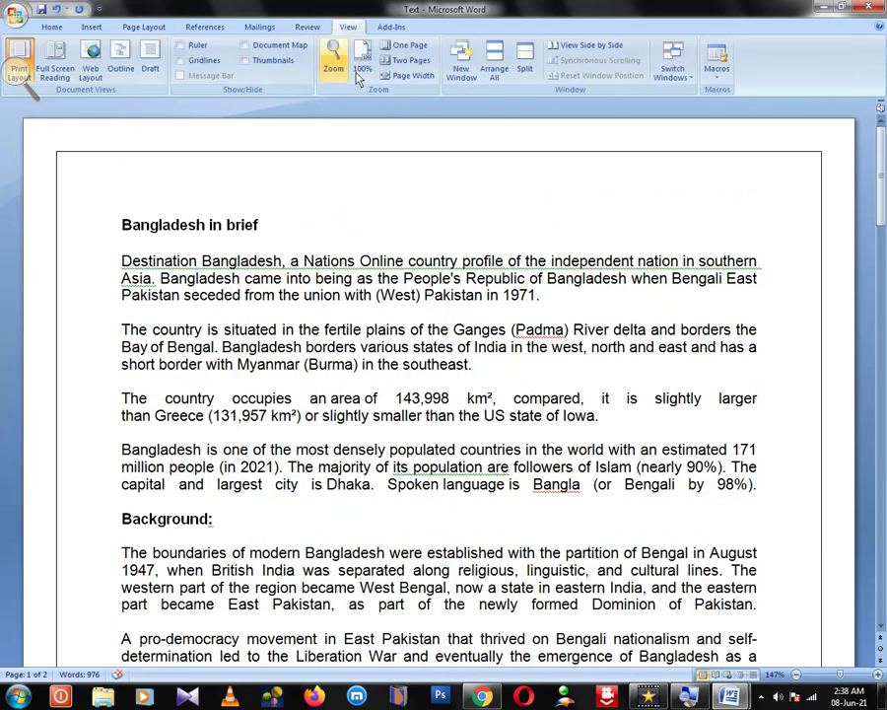
{"action": "left_click", "coordinate": [404, 49]}
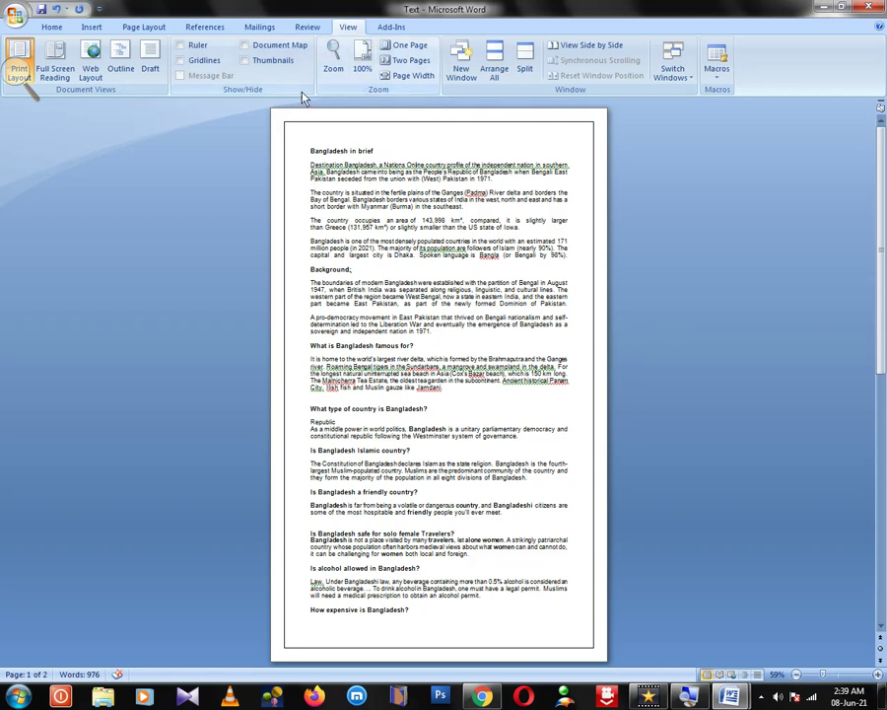
{"action": "left_click", "coordinate": [410, 75]}
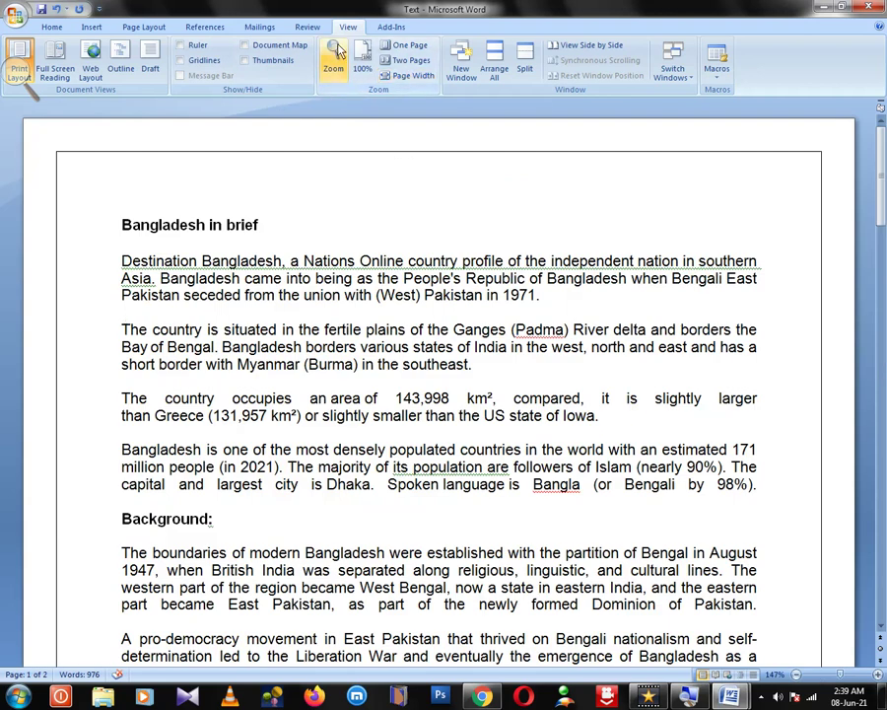
{"action": "left_click", "coordinate": [144, 28]}
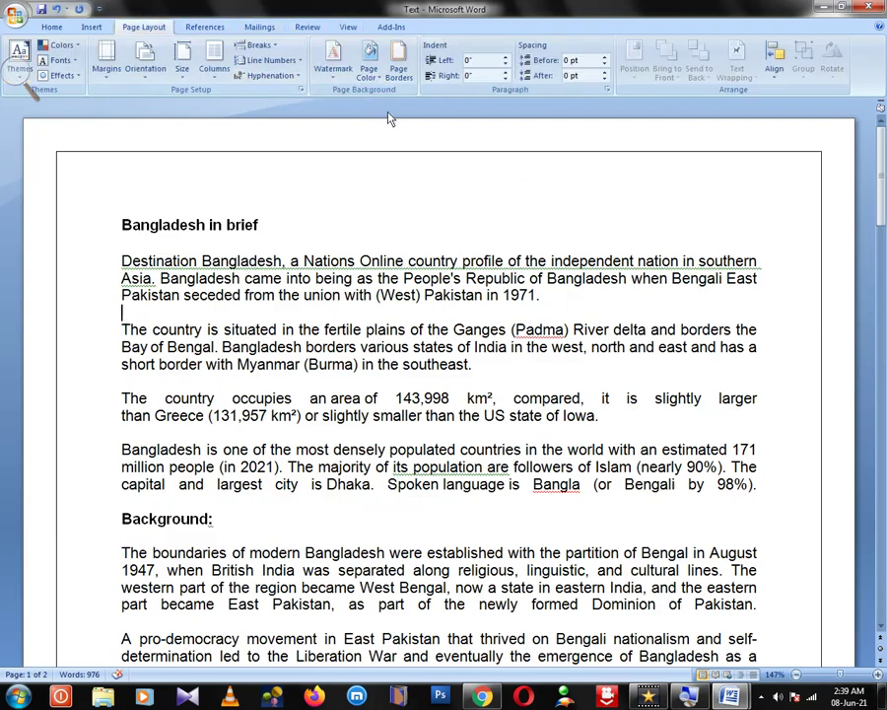
{"action": "left_click", "coordinate": [402, 79]}
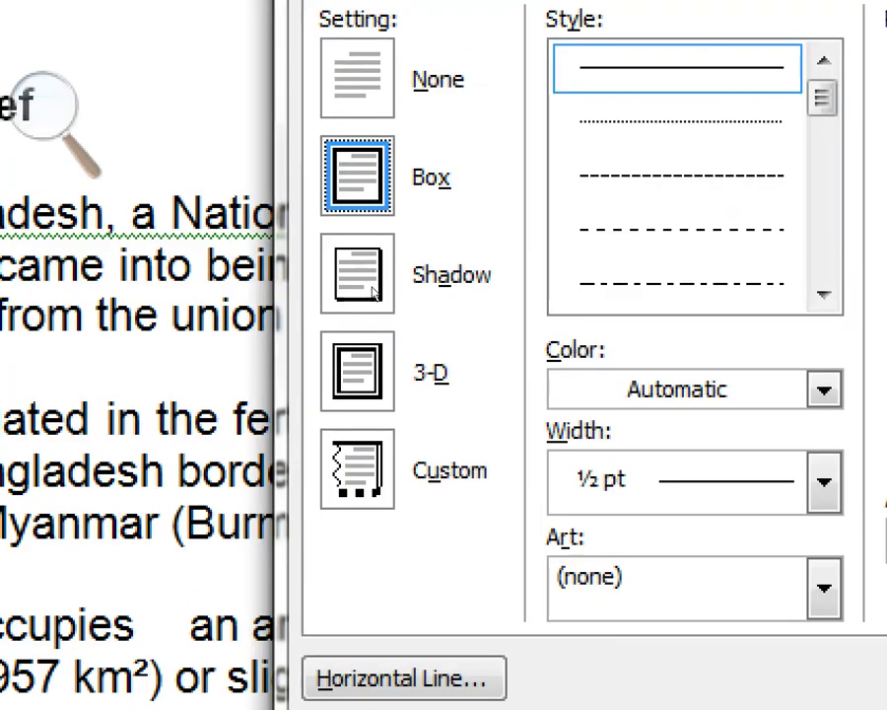
{"action": "left_click", "coordinate": [374, 286]}
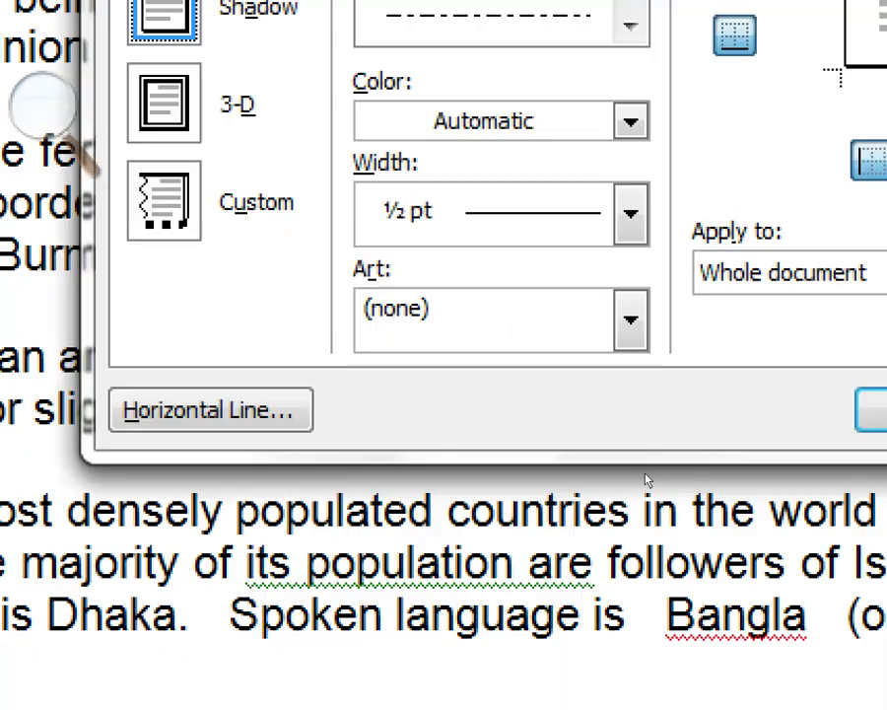
{"action": "key", "text": "Return"}
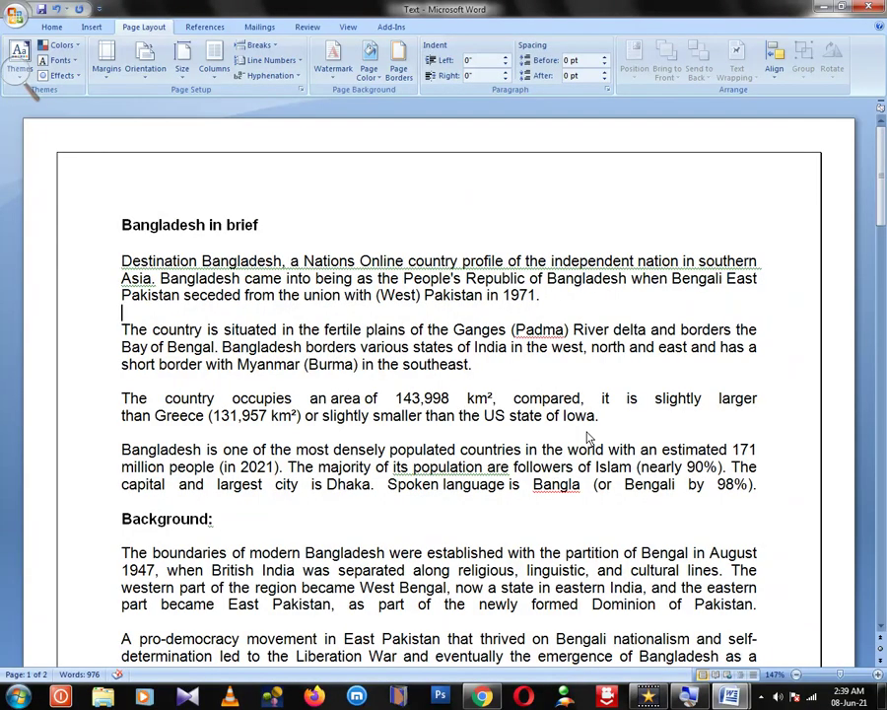
{"action": "scroll", "coordinate": [571, 517], "scroll_direction": "down", "scroll_amount": 3}
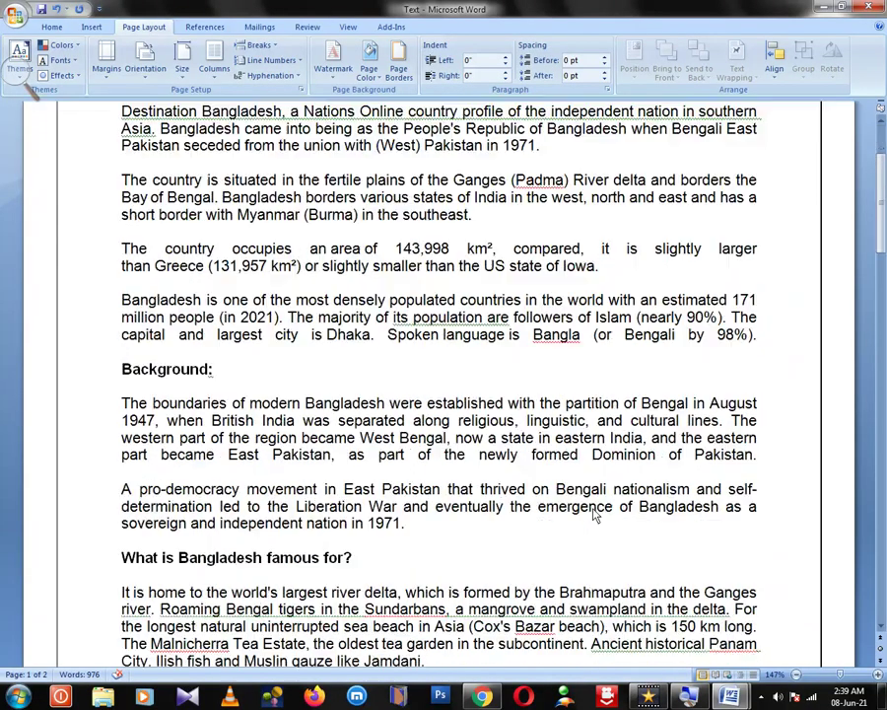
{"action": "scroll", "coordinate": [594, 513], "scroll_direction": "down", "scroll_amount": 5}
{"action": "scroll", "coordinate": [607, 513], "scroll_direction": "down", "scroll_amount": 5}
{"action": "scroll", "coordinate": [611, 507], "scroll_direction": "down", "scroll_amount": 6}
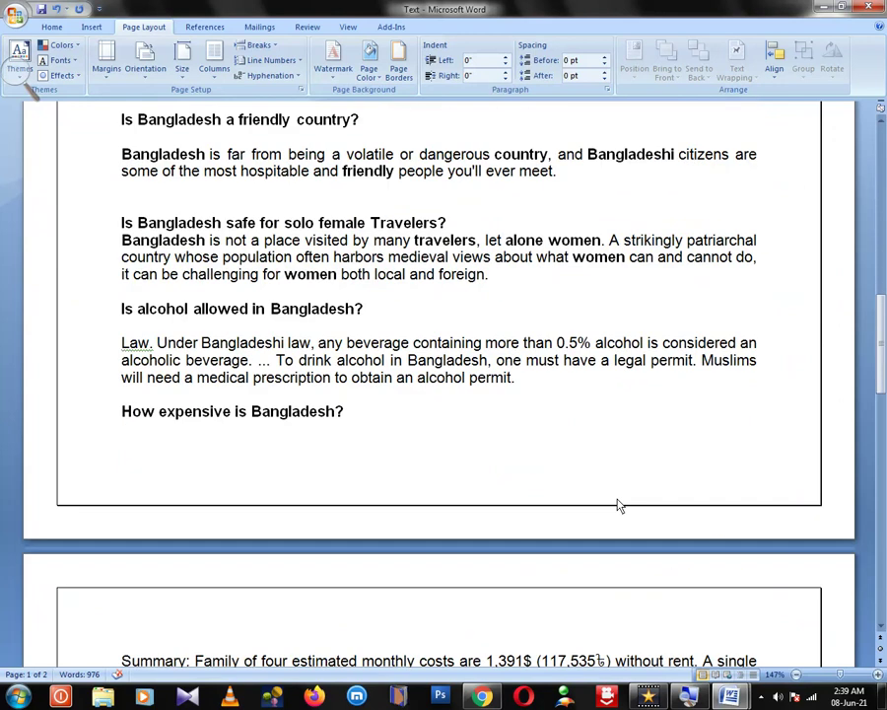
{"action": "scroll", "coordinate": [619, 503], "scroll_direction": "up", "scroll_amount": 6}
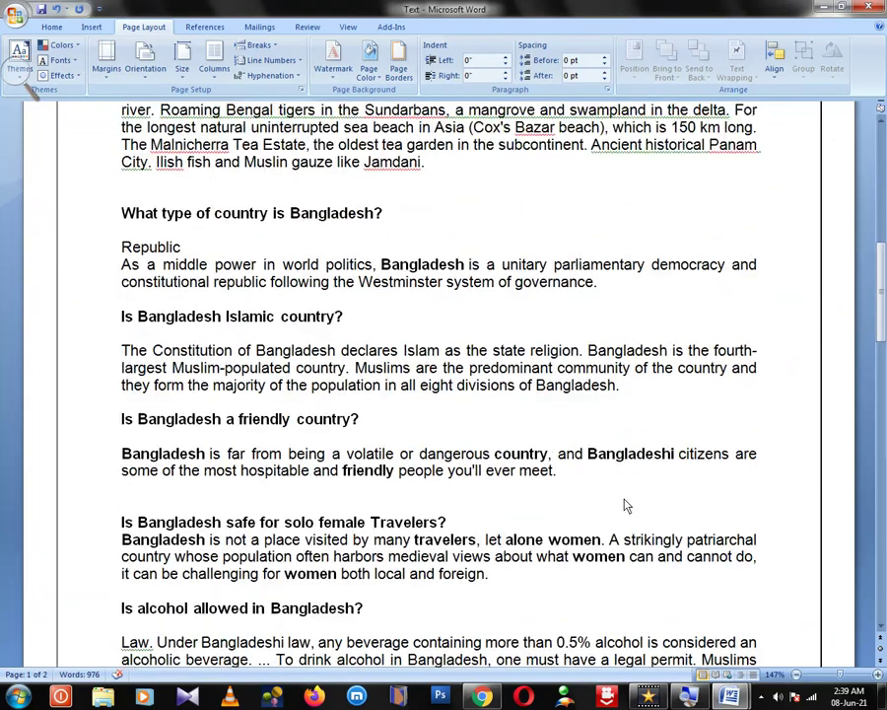
{"action": "scroll", "coordinate": [621, 501], "scroll_direction": "up", "scroll_amount": 4}
{"action": "scroll", "coordinate": [623, 495], "scroll_direction": "up", "scroll_amount": 8}
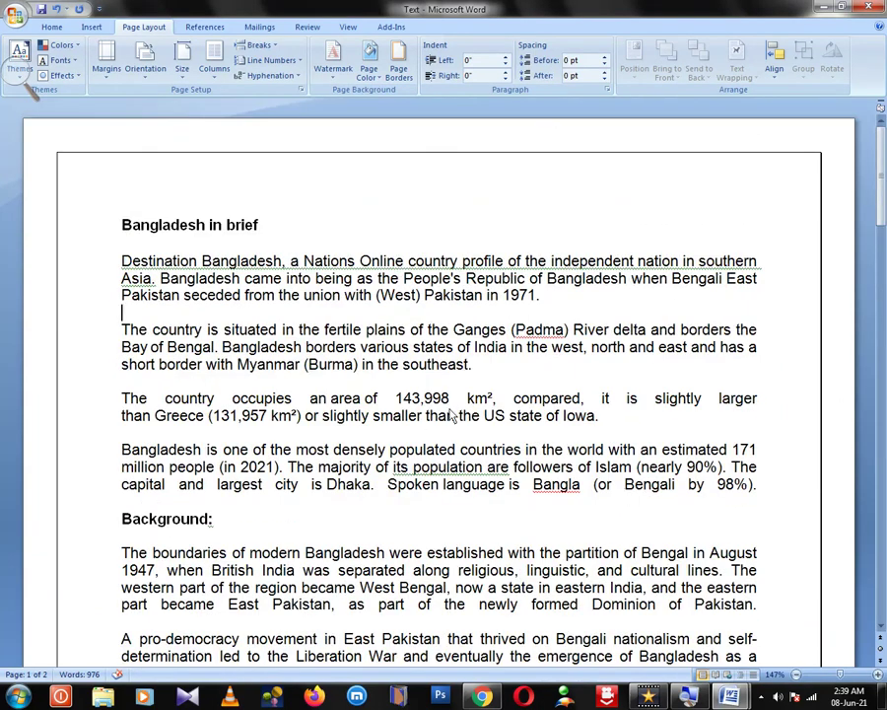
- Apply a 3 pt thick solid Shadow page border and scroll to check it
{"action": "left_click", "coordinate": [405, 79]}
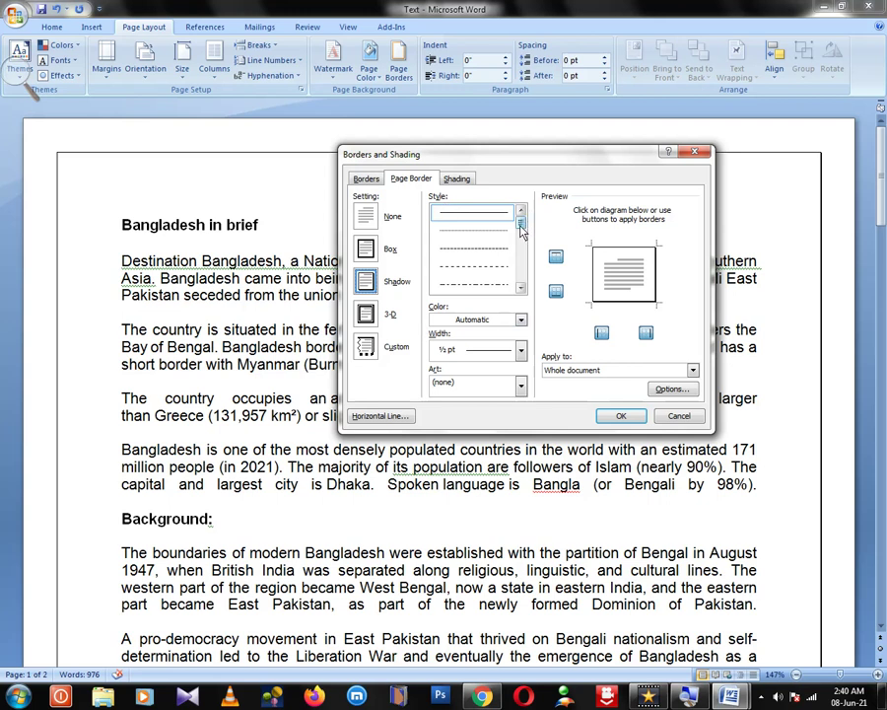
{"action": "left_click_drag", "start_coordinate": [520, 224], "coordinate": [523, 243]}
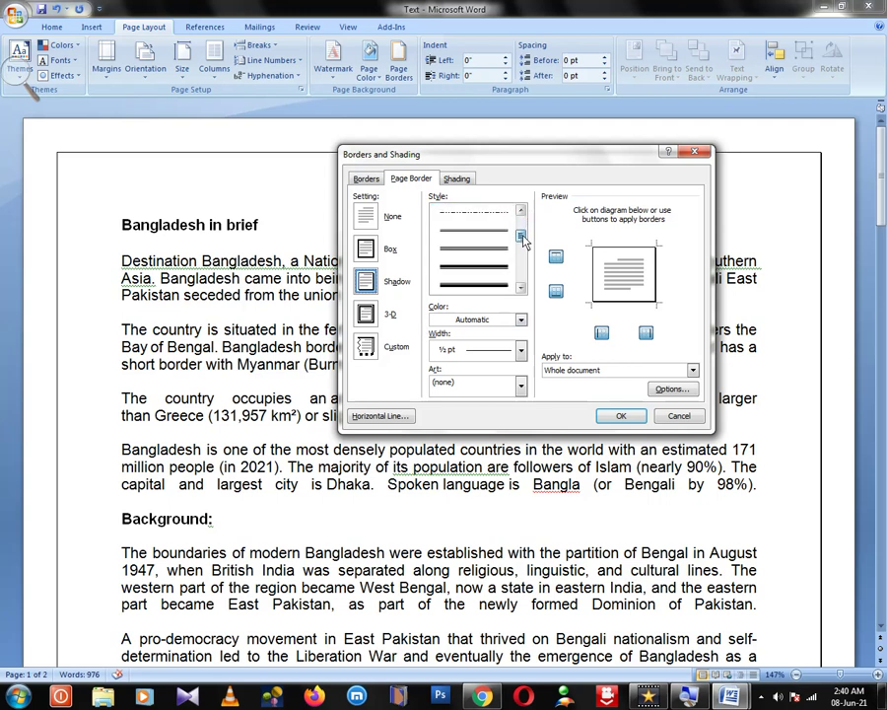
{"action": "left_click", "coordinate": [483, 282]}
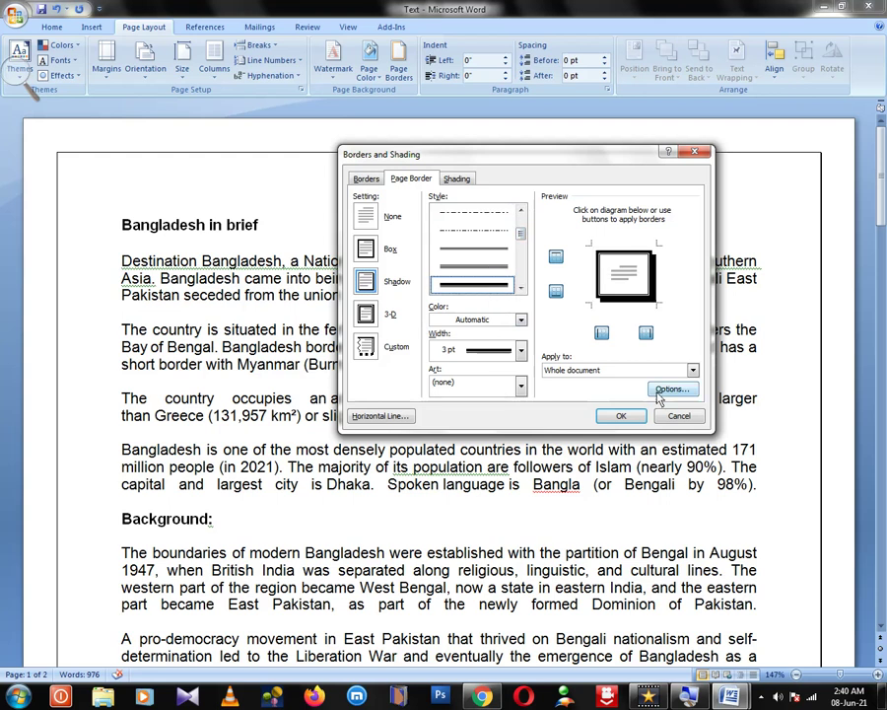
{"action": "left_click", "coordinate": [621, 415]}
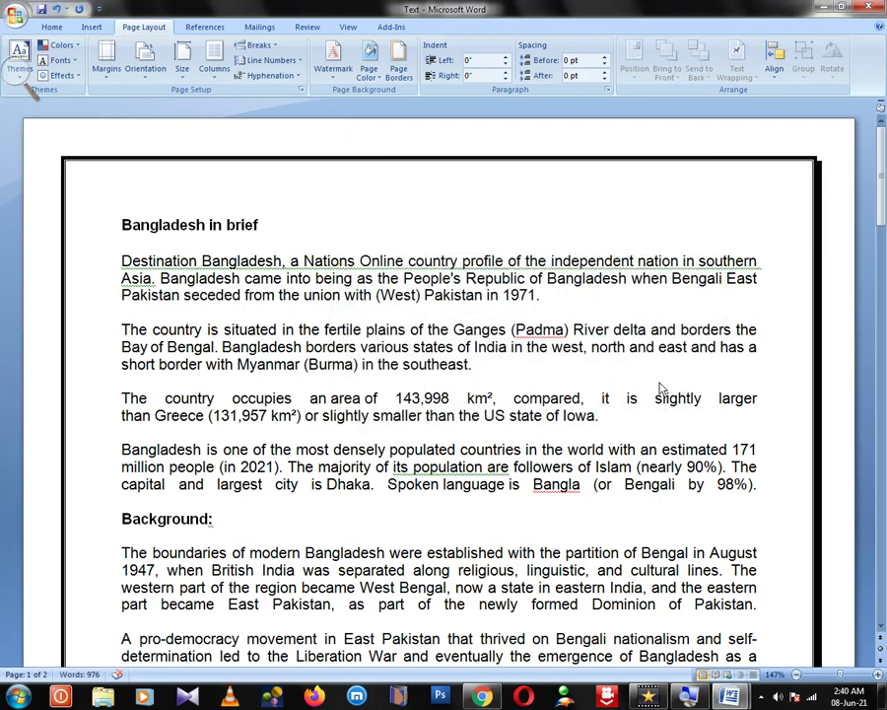
{"action": "scroll", "coordinate": [725, 431], "scroll_direction": "down", "scroll_amount": 9}
{"action": "scroll", "coordinate": [724, 431], "scroll_direction": "down", "scroll_amount": 7}
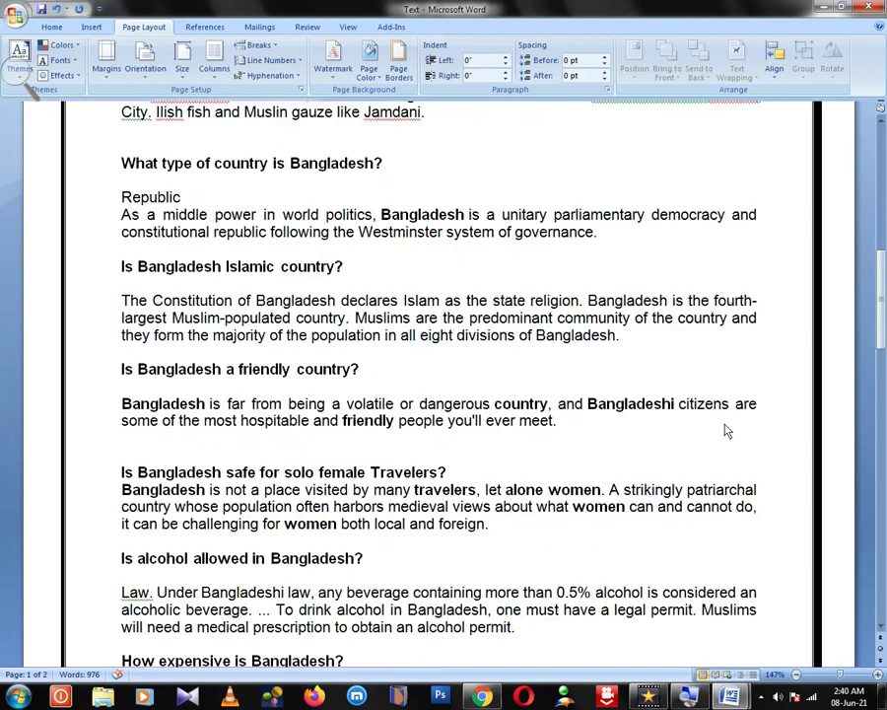
{"action": "scroll", "coordinate": [725, 430], "scroll_direction": "down", "scroll_amount": 7}
{"action": "scroll", "coordinate": [724, 430], "scroll_direction": "up", "scroll_amount": 6}
{"action": "scroll", "coordinate": [724, 426], "scroll_direction": "up", "scroll_amount": 9}
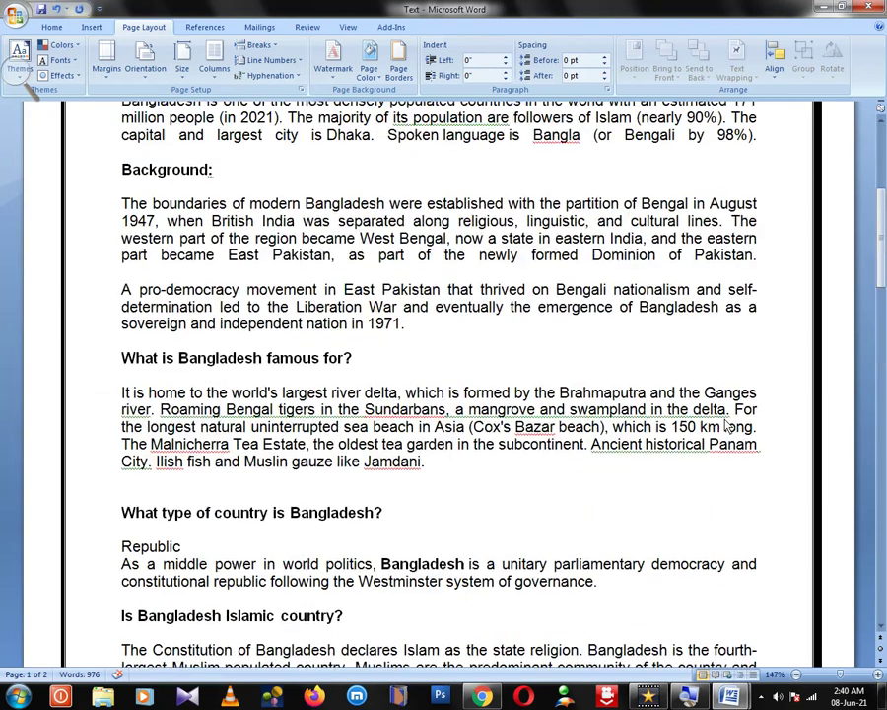
{"action": "scroll", "coordinate": [725, 426], "scroll_direction": "up", "scroll_amount": 7}
{"action": "scroll", "coordinate": [724, 426], "scroll_direction": "up", "scroll_amount": 1}
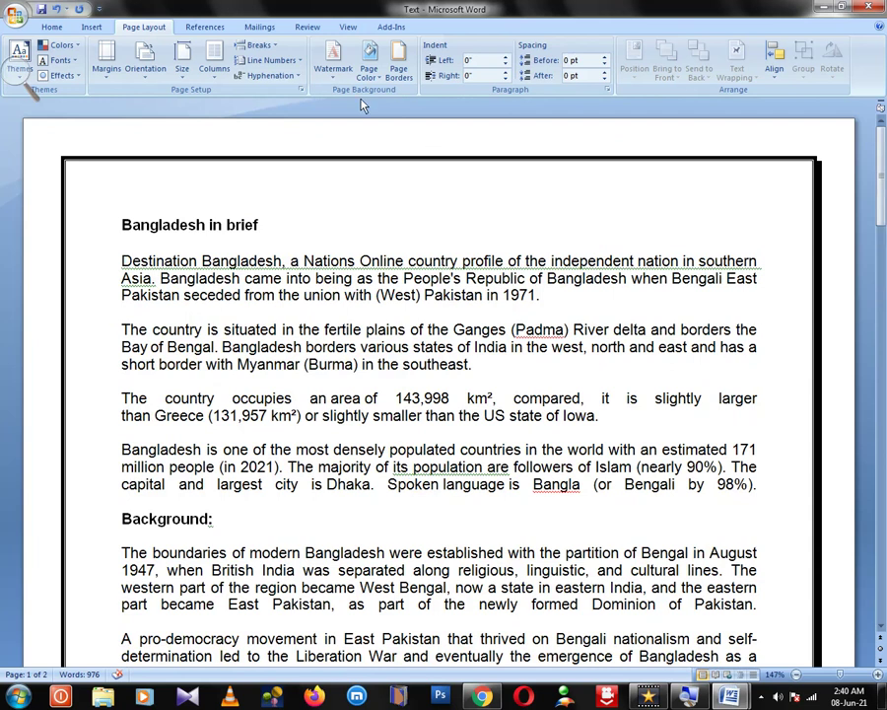
{"action": "left_click", "coordinate": [399, 71]}
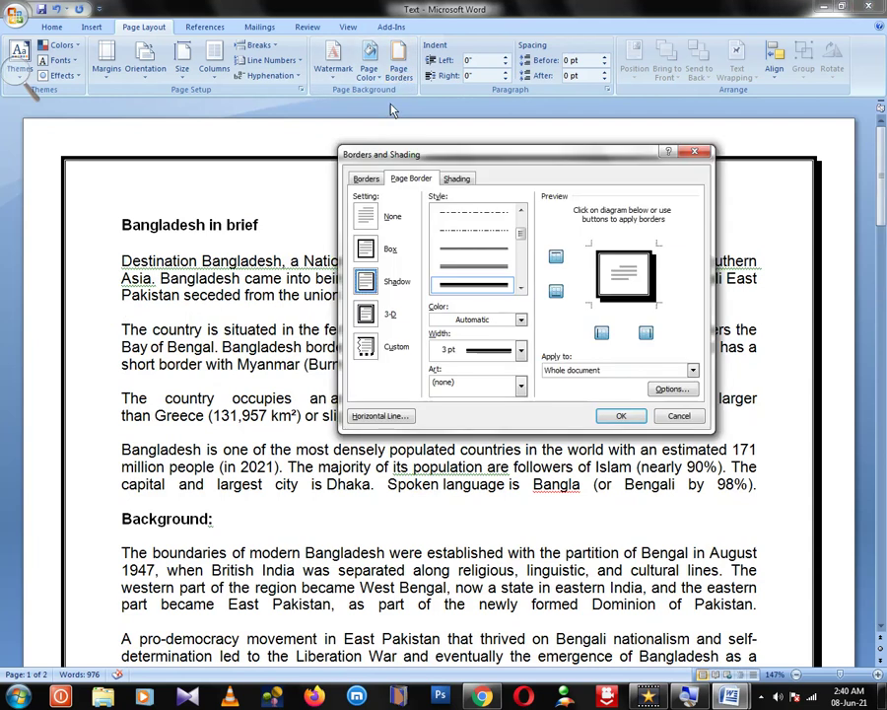
- Change the shadow page border colour to teal
{"action": "left_click", "coordinate": [520, 320]}
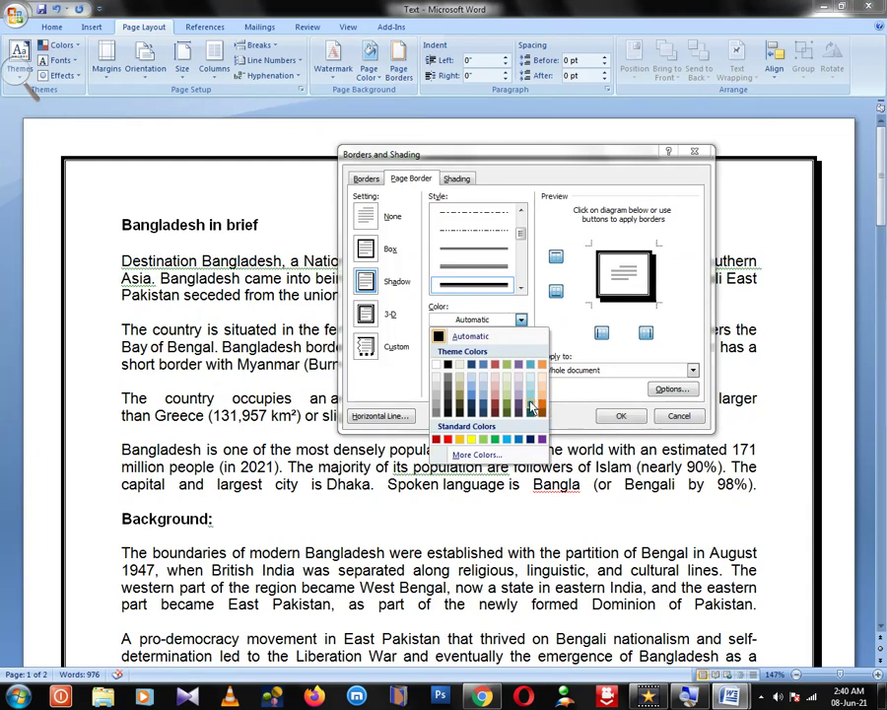
{"action": "left_click", "coordinate": [530, 406]}
{"action": "left_click", "coordinate": [621, 415]}
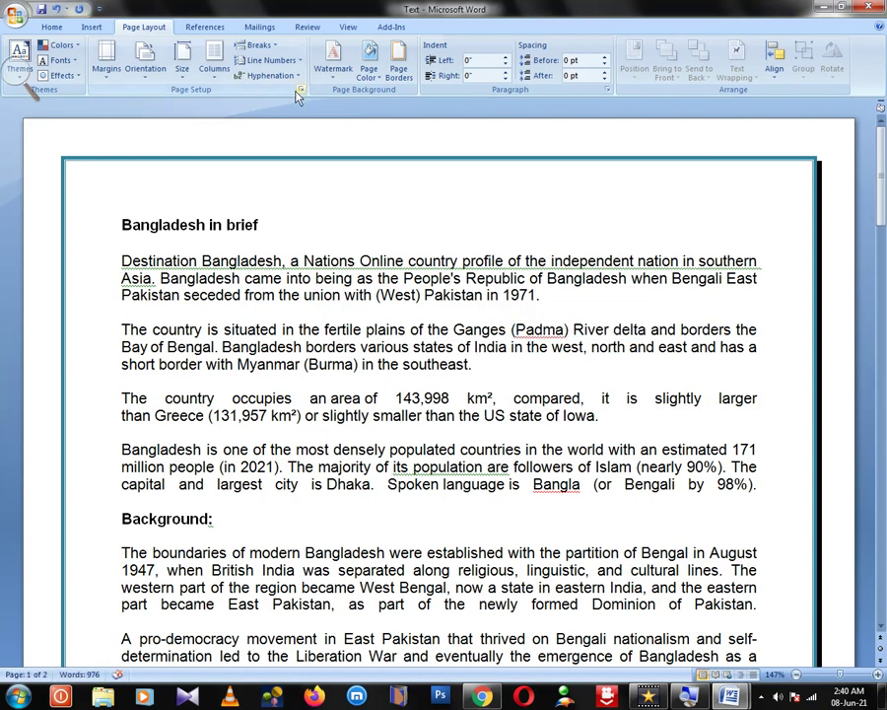
- Widen the teal shadow page border to 6 pt and scroll to review it
{"action": "left_click", "coordinate": [399, 74]}
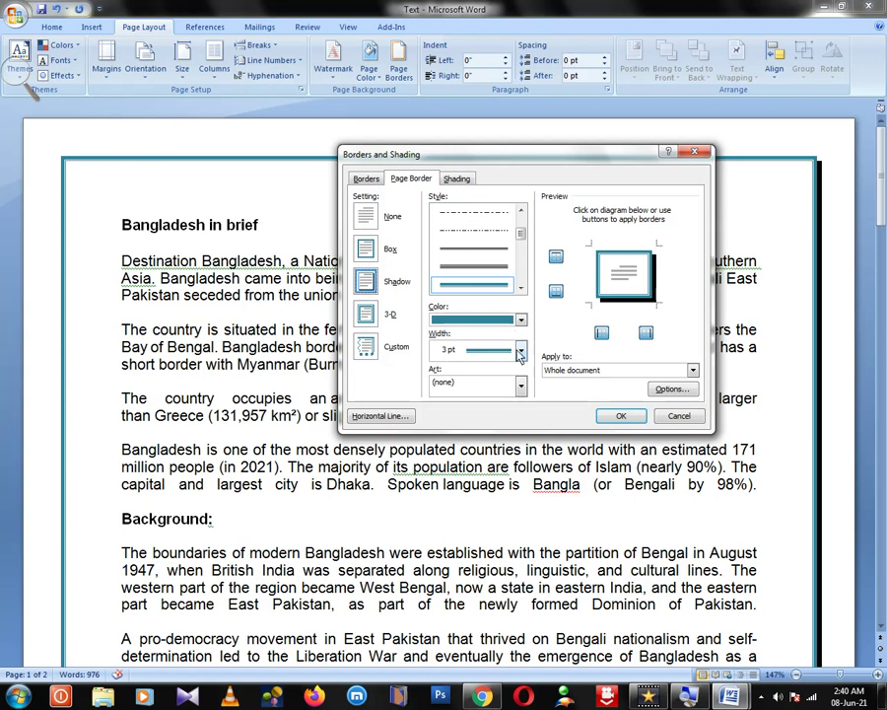
{"action": "left_click", "coordinate": [522, 350]}
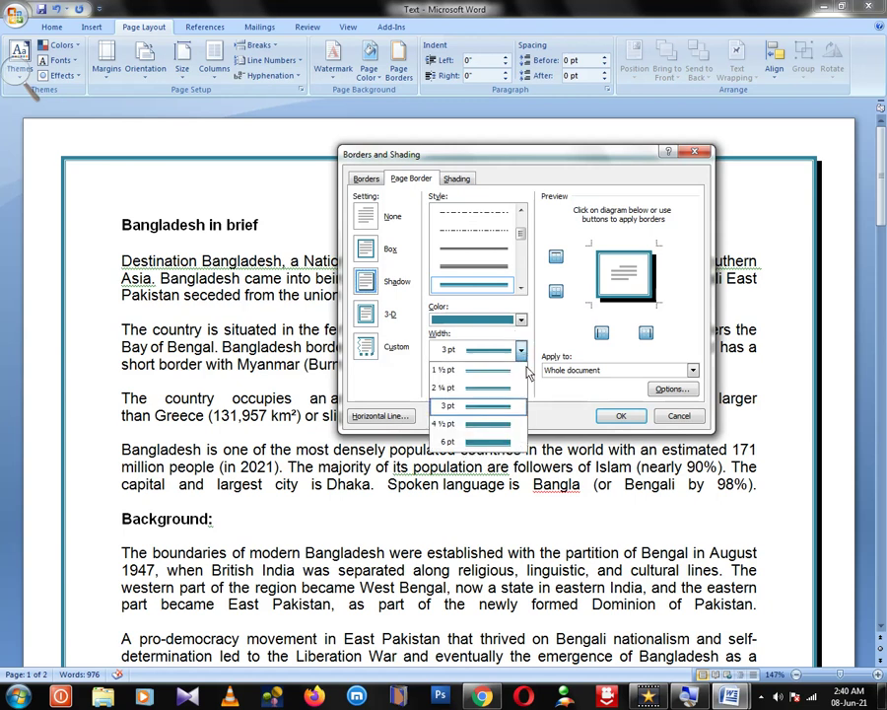
{"action": "left_click", "coordinate": [481, 443]}
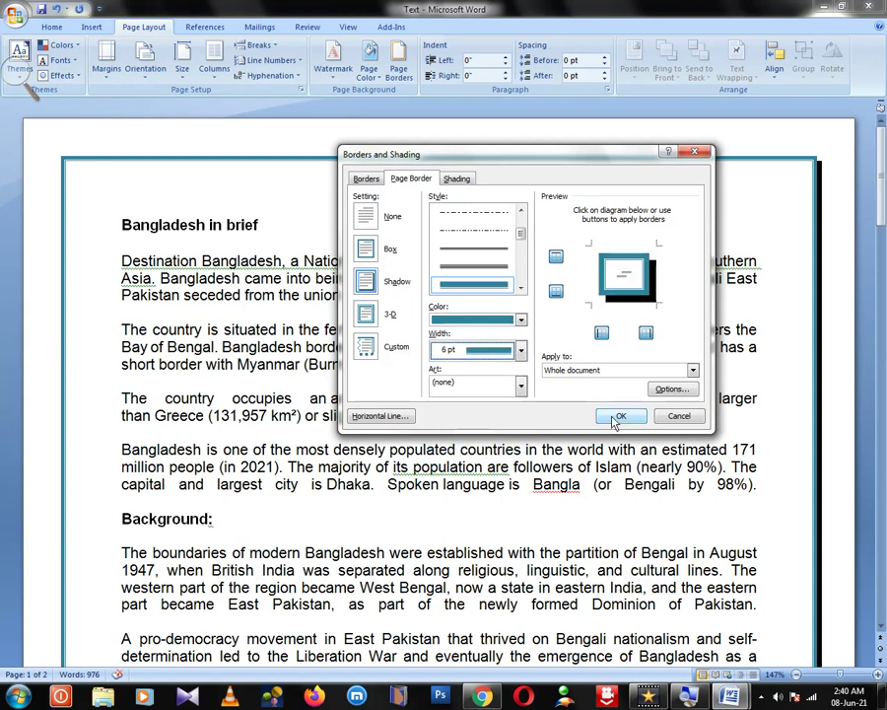
{"action": "left_click", "coordinate": [611, 418]}
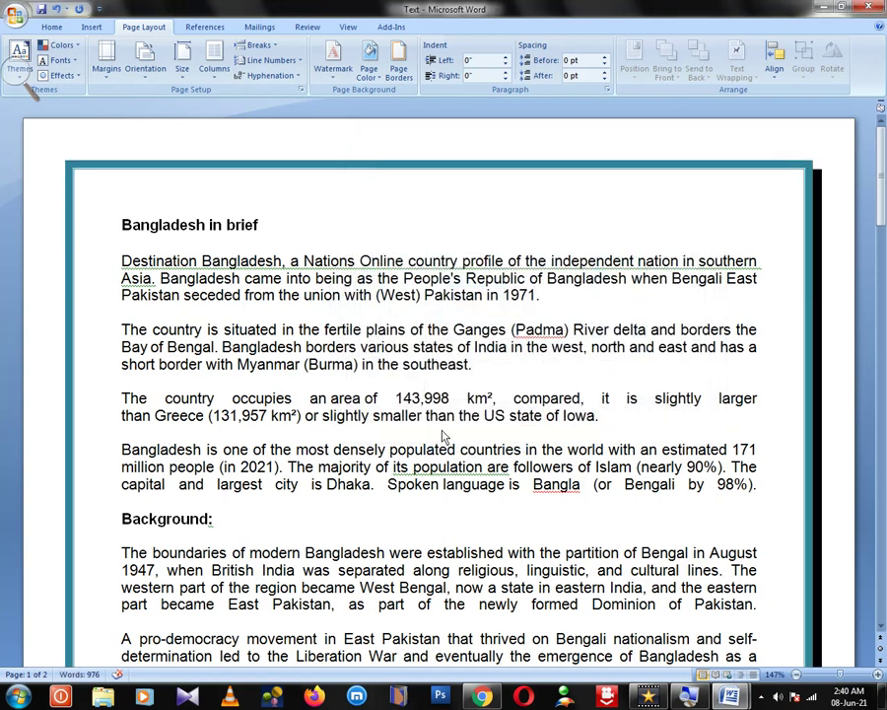
{"action": "scroll", "coordinate": [439, 428], "scroll_direction": "down", "scroll_amount": 4}
{"action": "scroll", "coordinate": [444, 429], "scroll_direction": "down", "scroll_amount": 4}
{"action": "scroll", "coordinate": [449, 427], "scroll_direction": "down", "scroll_amount": 5}
{"action": "scroll", "coordinate": [453, 428], "scroll_direction": "down", "scroll_amount": 5}
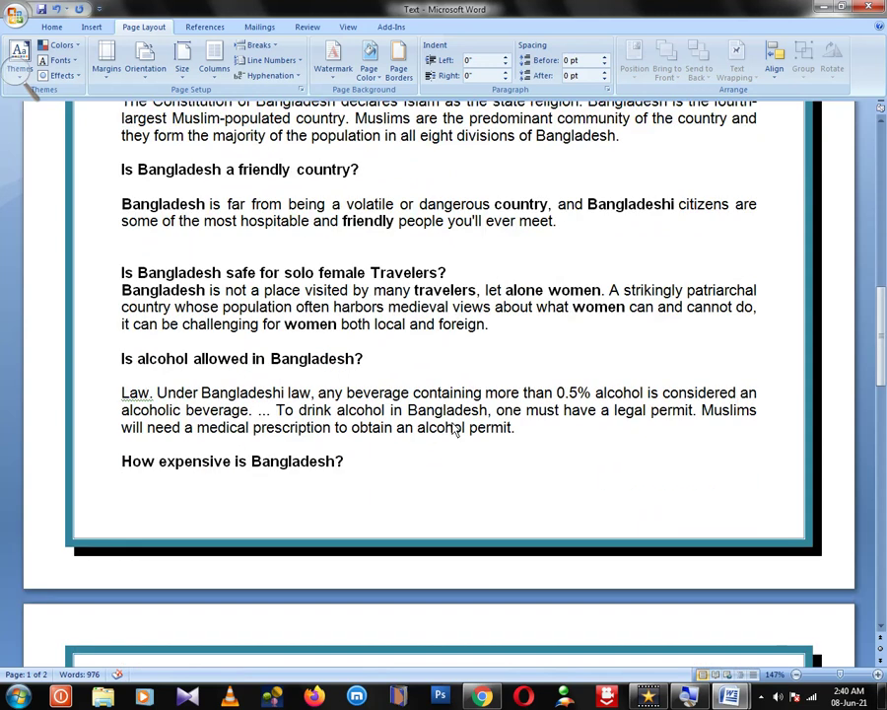
{"action": "scroll", "coordinate": [627, 353], "scroll_direction": "up", "scroll_amount": 5}
{"action": "scroll", "coordinate": [621, 349], "scroll_direction": "up", "scroll_amount": 5}
{"action": "scroll", "coordinate": [613, 353], "scroll_direction": "up", "scroll_amount": 6}
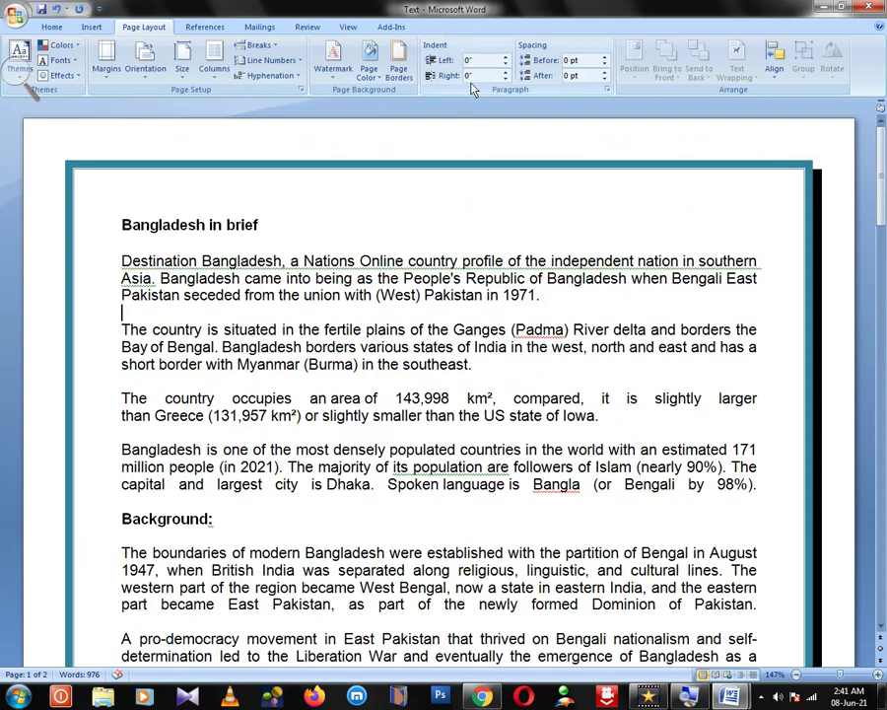
- Replace the shadow border with the blue flower Art pattern around every page
{"action": "left_click", "coordinate": [400, 71]}
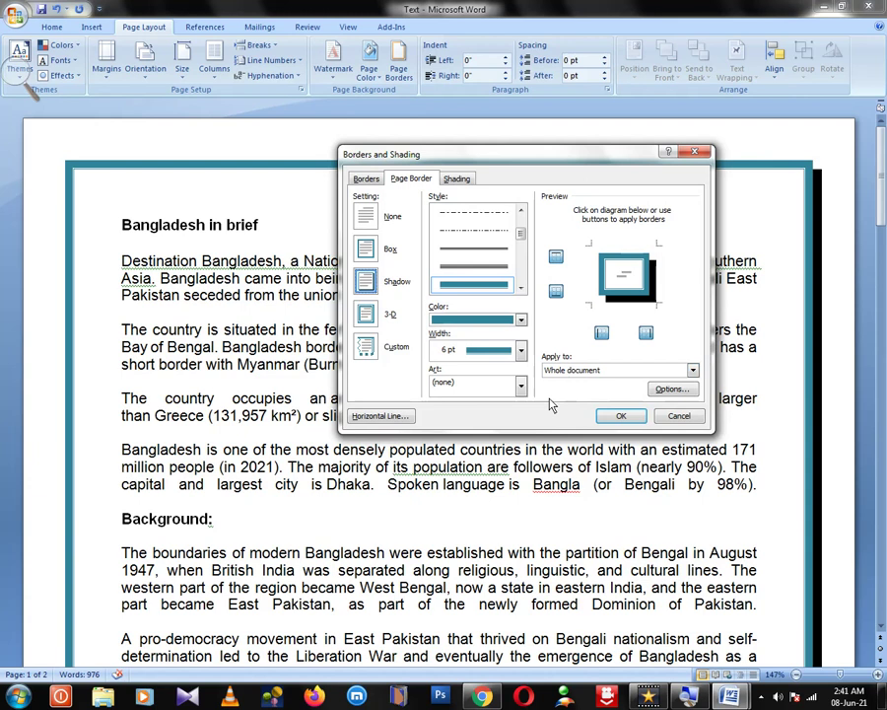
{"action": "left_click", "coordinate": [522, 386]}
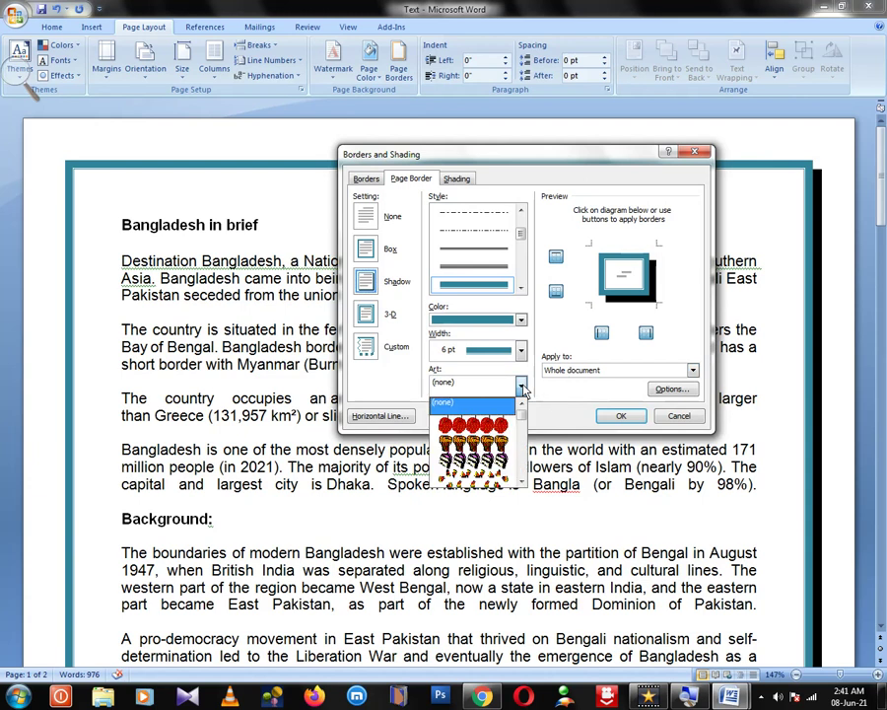
{"action": "scroll", "coordinate": [473, 442], "scroll_direction": "down", "scroll_amount": 5}
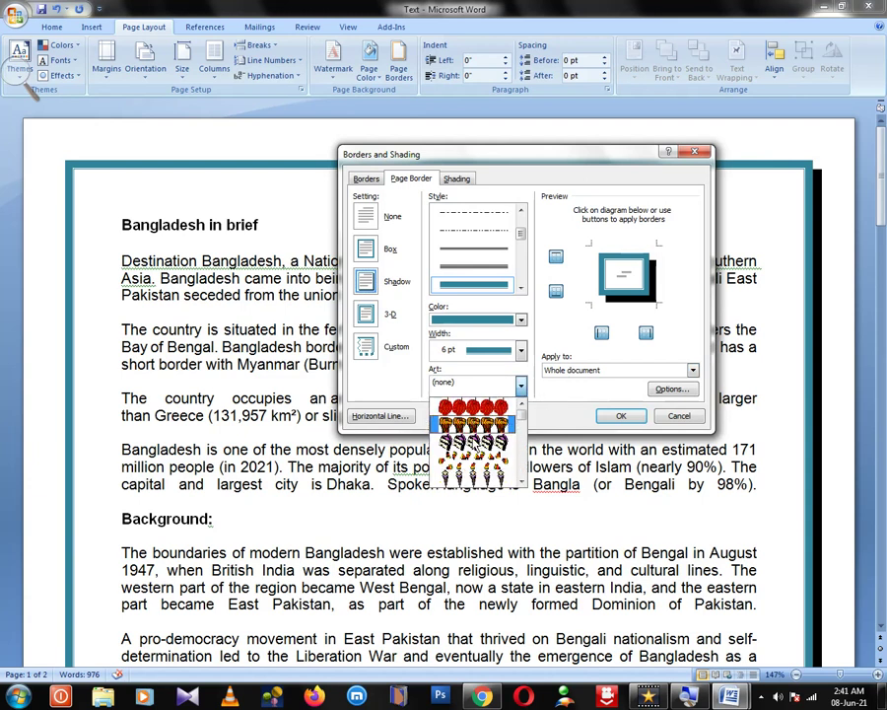
{"action": "scroll", "coordinate": [477, 443], "scroll_direction": "down", "scroll_amount": 3}
{"action": "scroll", "coordinate": [478, 444], "scroll_direction": "down", "scroll_amount": 3}
{"action": "scroll", "coordinate": [481, 444], "scroll_direction": "down", "scroll_amount": 3}
{"action": "scroll", "coordinate": [483, 446], "scroll_direction": "down", "scroll_amount": 2}
{"action": "scroll", "coordinate": [483, 446], "scroll_direction": "down", "scroll_amount": 3}
{"action": "scroll", "coordinate": [484, 446], "scroll_direction": "down", "scroll_amount": 3}
{"action": "scroll", "coordinate": [484, 446], "scroll_direction": "down", "scroll_amount": 3}
{"action": "scroll", "coordinate": [485, 445], "scroll_direction": "down", "scroll_amount": 3}
{"action": "scroll", "coordinate": [485, 445], "scroll_direction": "down", "scroll_amount": 3}
{"action": "scroll", "coordinate": [485, 446], "scroll_direction": "down", "scroll_amount": 3}
{"action": "scroll", "coordinate": [485, 445], "scroll_direction": "down", "scroll_amount": 3}
{"action": "scroll", "coordinate": [485, 446], "scroll_direction": "down", "scroll_amount": 3}
{"action": "scroll", "coordinate": [485, 445], "scroll_direction": "down", "scroll_amount": 3}
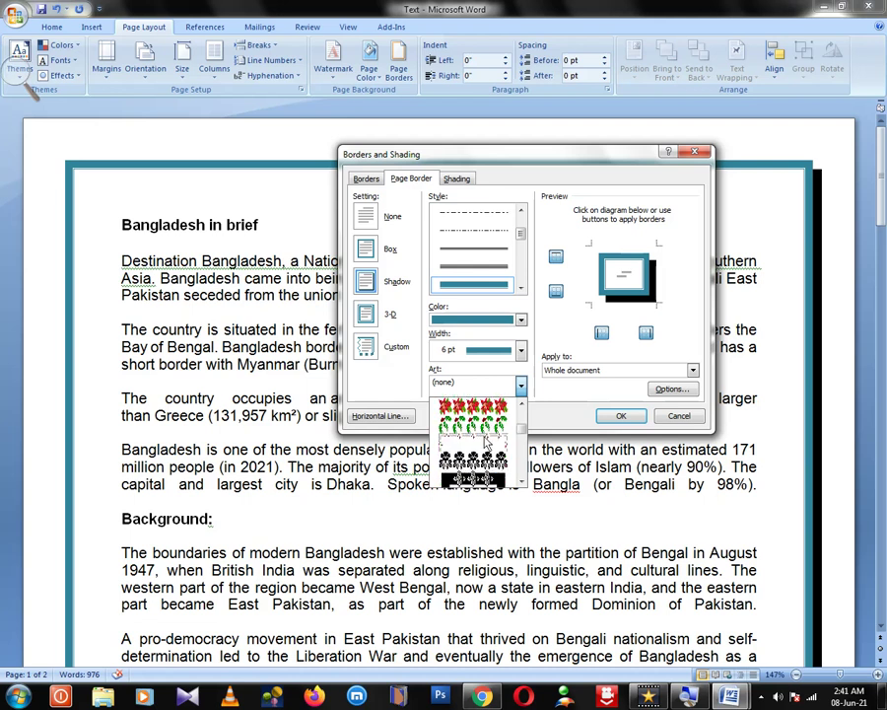
{"action": "scroll", "coordinate": [498, 442], "scroll_direction": "down", "scroll_amount": 3}
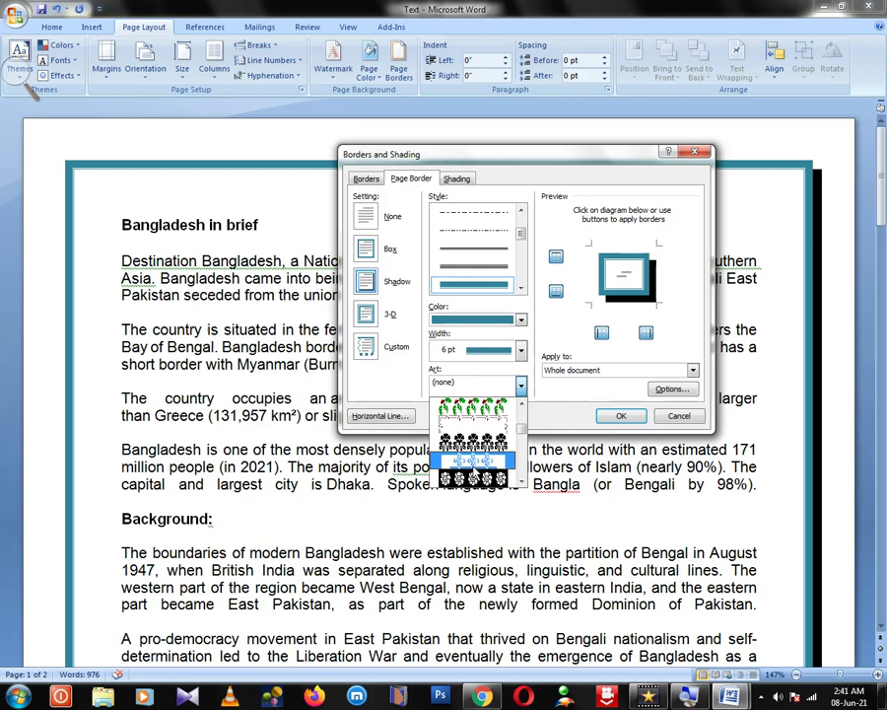
{"action": "left_click", "coordinate": [474, 480]}
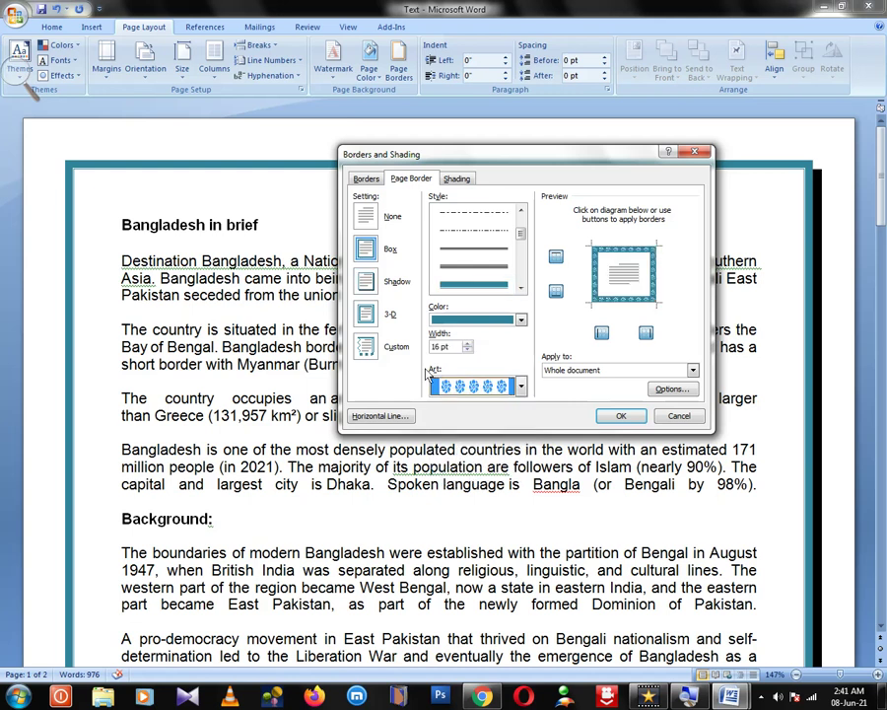
{"action": "left_click", "coordinate": [613, 417]}
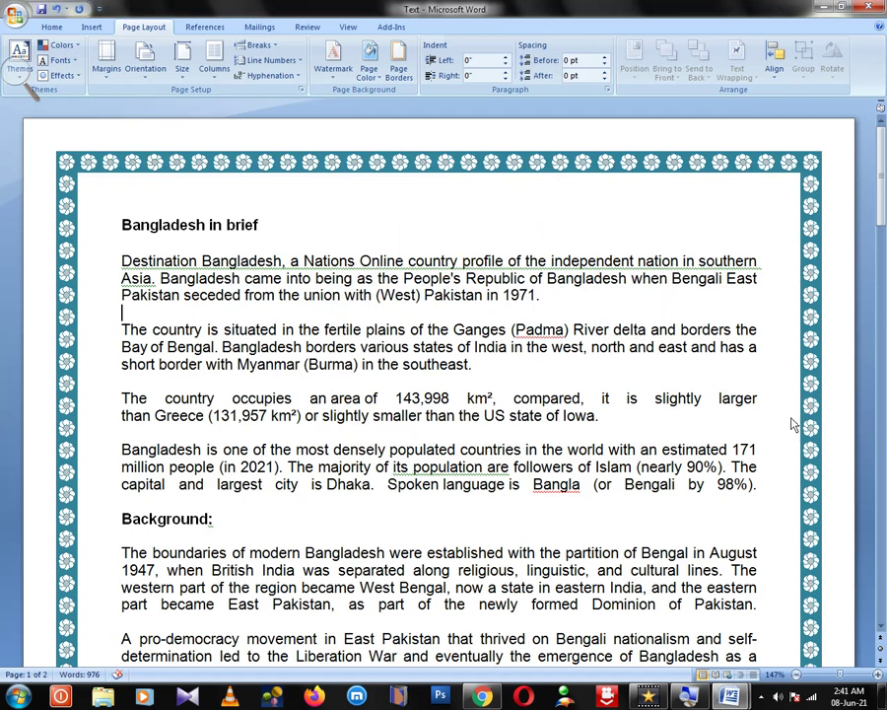
{"action": "scroll", "coordinate": [340, 363], "scroll_direction": "down", "scroll_amount": 5}
- Undo the flower art border with Ctrl+Z and scroll down to 'How expensive is Bangladesh?'
{"action": "scroll", "coordinate": [340, 363], "scroll_direction": "down", "scroll_amount": 7}
{"action": "scroll", "coordinate": [341, 363], "scroll_direction": "down", "scroll_amount": 7}
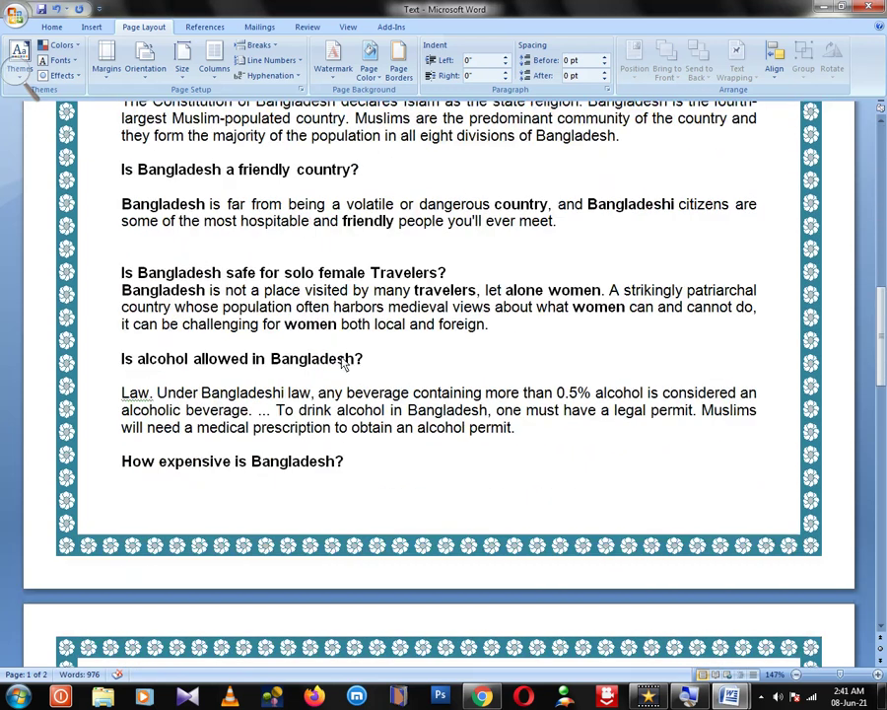
{"action": "scroll", "coordinate": [340, 363], "scroll_direction": "down", "scroll_amount": 4}
{"action": "scroll", "coordinate": [340, 363], "scroll_direction": "down", "scroll_amount": 8}
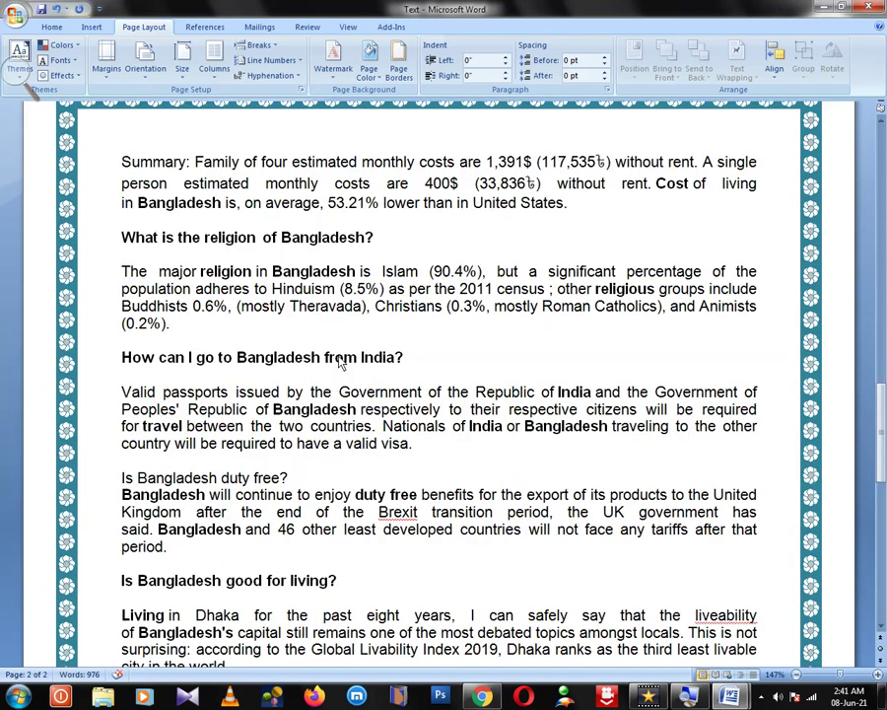
{"action": "scroll", "coordinate": [404, 312], "scroll_direction": "down", "scroll_amount": 5}
{"action": "scroll", "coordinate": [404, 311], "scroll_direction": "down", "scroll_amount": 7}
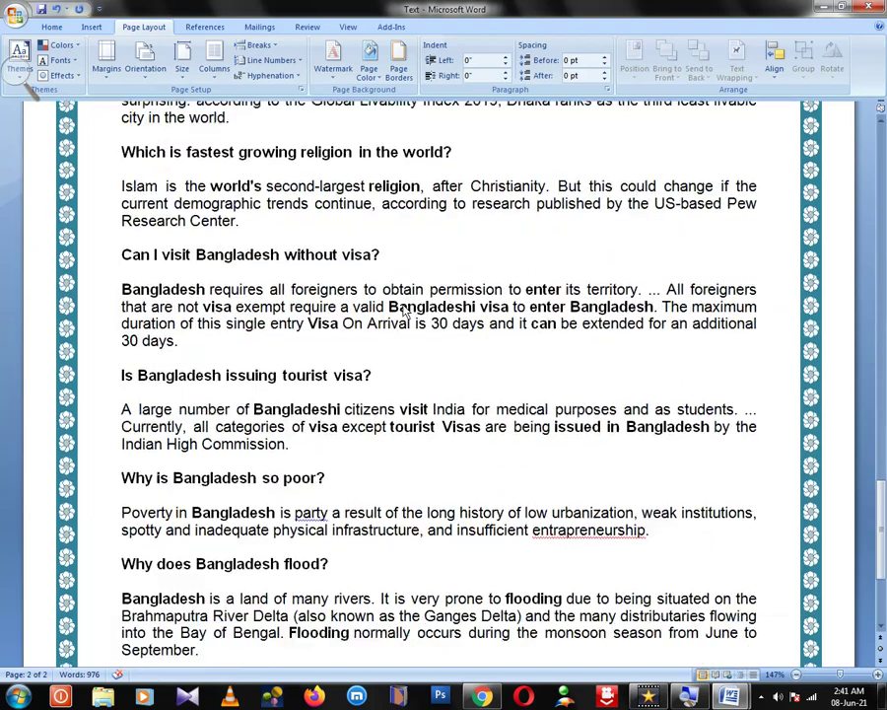
{"action": "scroll", "coordinate": [405, 311], "scroll_direction": "down", "scroll_amount": 4}
{"action": "scroll", "coordinate": [410, 308], "scroll_direction": "up", "scroll_amount": 5}
{"action": "scroll", "coordinate": [410, 307], "scroll_direction": "up", "scroll_amount": 5}
{"action": "scroll", "coordinate": [410, 307], "scroll_direction": "up", "scroll_amount": 7}
{"action": "scroll", "coordinate": [412, 300], "scroll_direction": "up", "scroll_amount": 9}
{"action": "scroll", "coordinate": [412, 301], "scroll_direction": "up", "scroll_amount": 5}
{"action": "scroll", "coordinate": [412, 301], "scroll_direction": "up", "scroll_amount": 7}
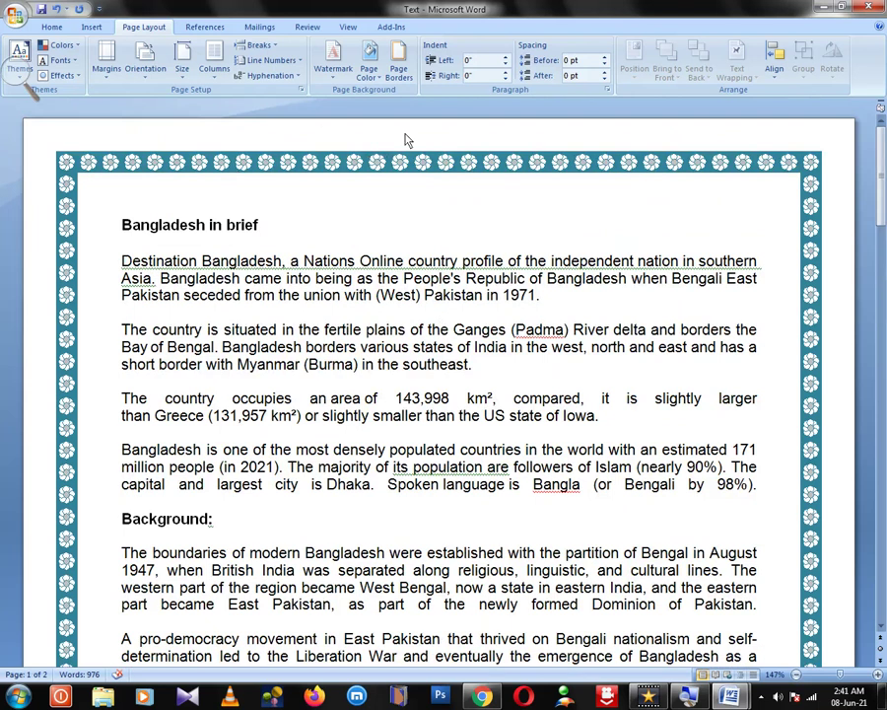
{"action": "key", "text": "ctrl+z"}
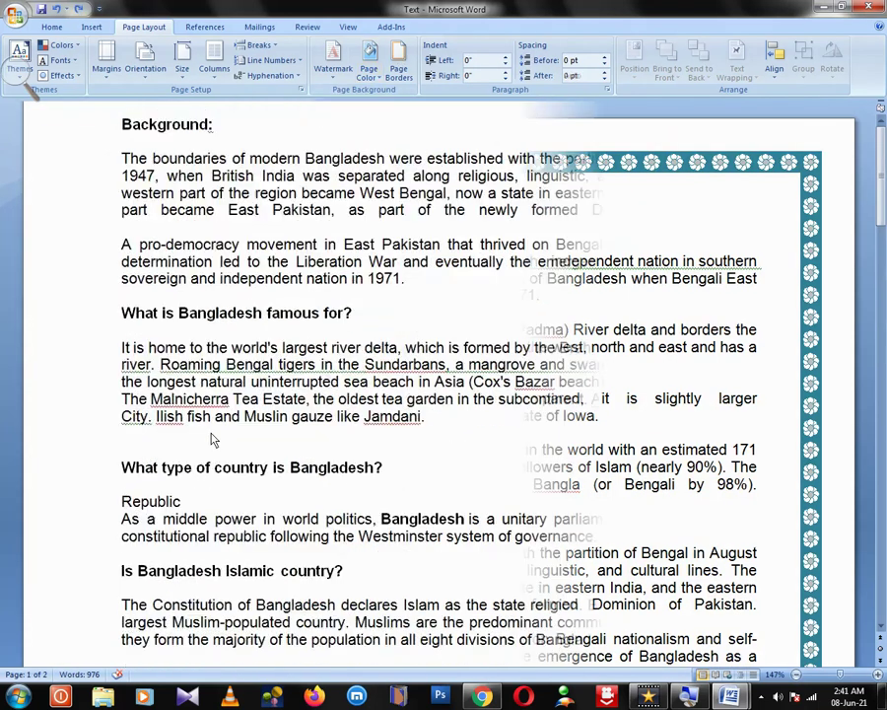
{"action": "scroll", "coordinate": [279, 355], "scroll_direction": "up", "scroll_amount": 3}
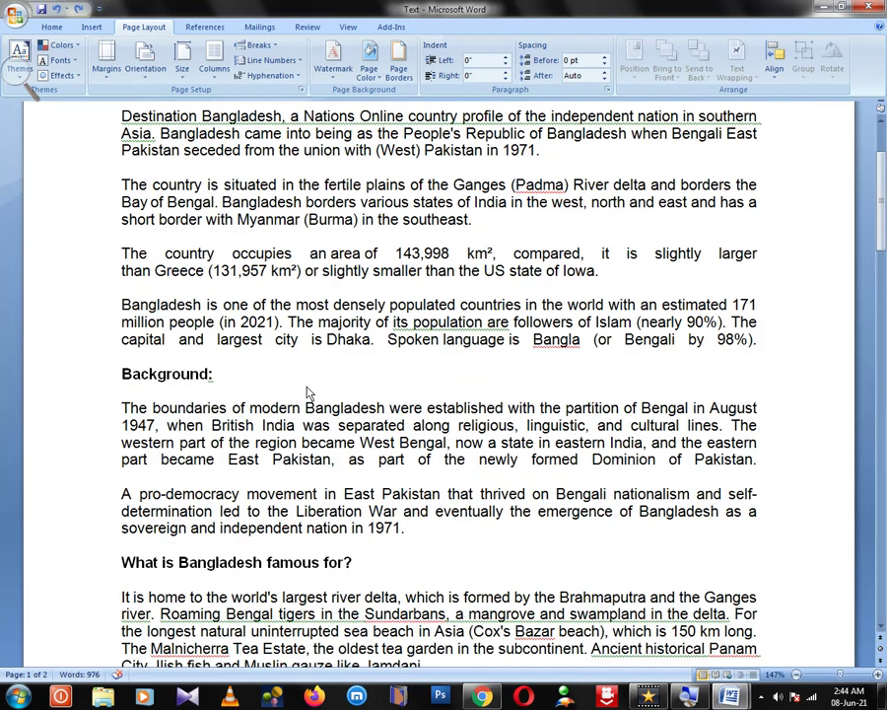
{"action": "scroll", "coordinate": [317, 387], "scroll_direction": "up", "scroll_amount": 3}
{"action": "scroll", "coordinate": [316, 387], "scroll_direction": "down", "scroll_amount": 4}
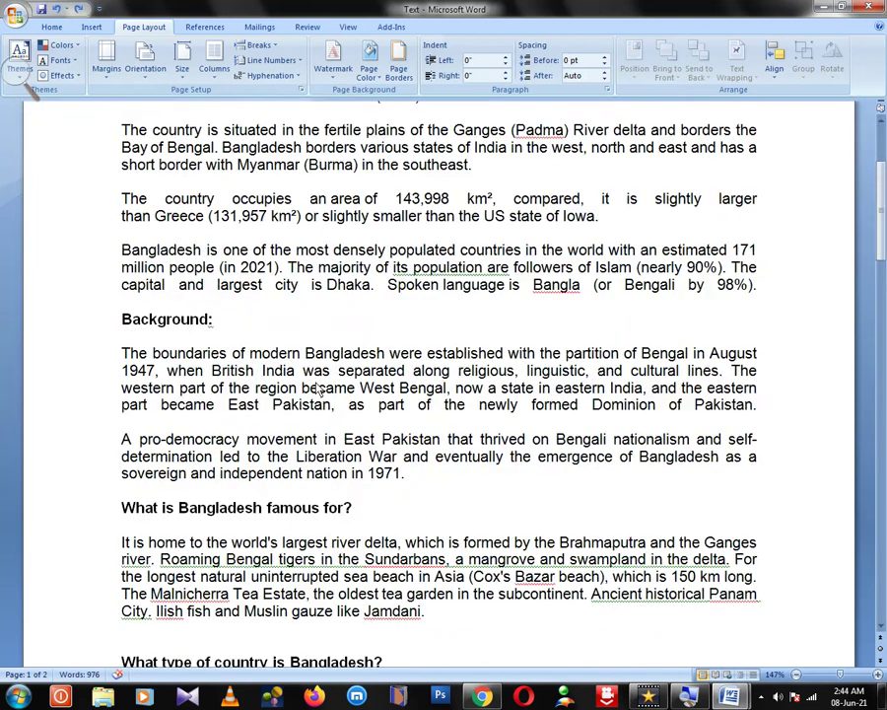
{"action": "scroll", "coordinate": [317, 390], "scroll_direction": "down", "scroll_amount": 4}
{"action": "scroll", "coordinate": [316, 390], "scroll_direction": "down", "scroll_amount": 4}
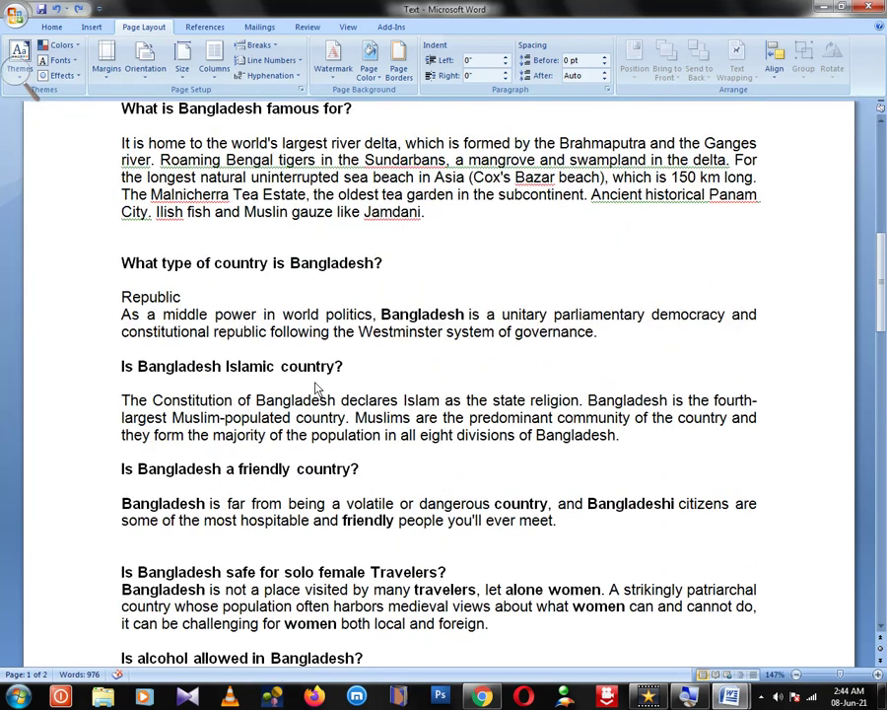
{"action": "scroll", "coordinate": [316, 387], "scroll_direction": "down", "scroll_amount": 5}
{"action": "scroll", "coordinate": [317, 387], "scroll_direction": "down", "scroll_amount": 3}
{"action": "scroll", "coordinate": [313, 387], "scroll_direction": "down", "scroll_amount": 1}
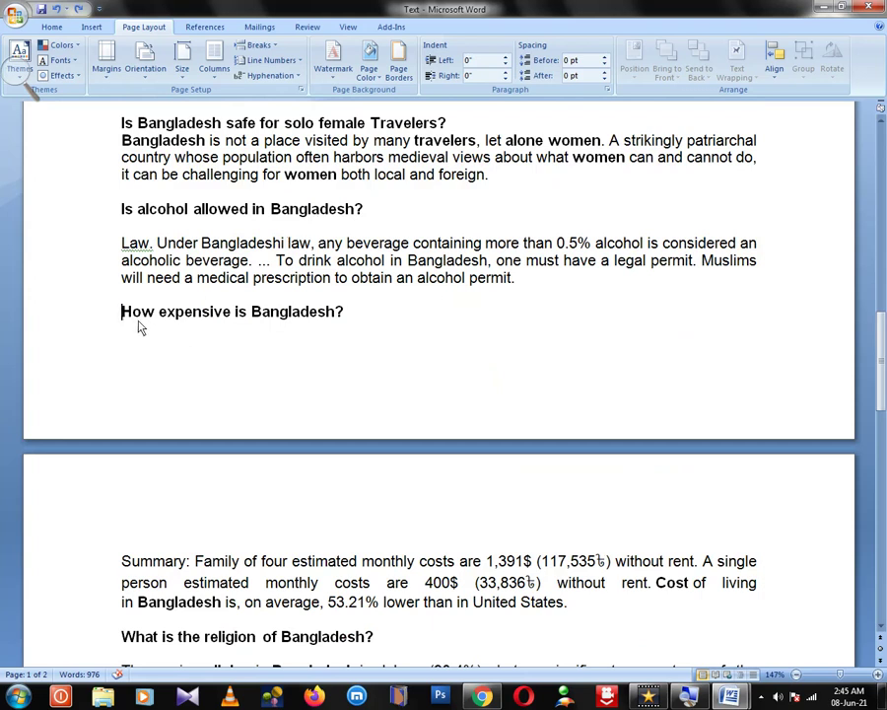
- Insert a Next Page section break so 'How expensive is Bangladesh?' starts a new section
{"action": "left_click", "coordinate": [272, 53]}
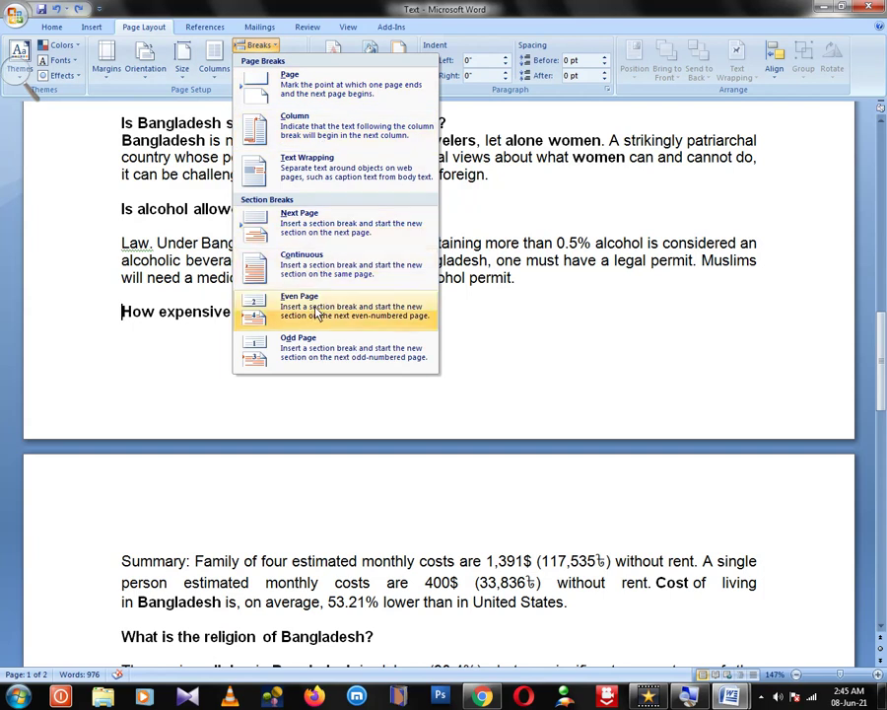
{"action": "left_click", "coordinate": [311, 232]}
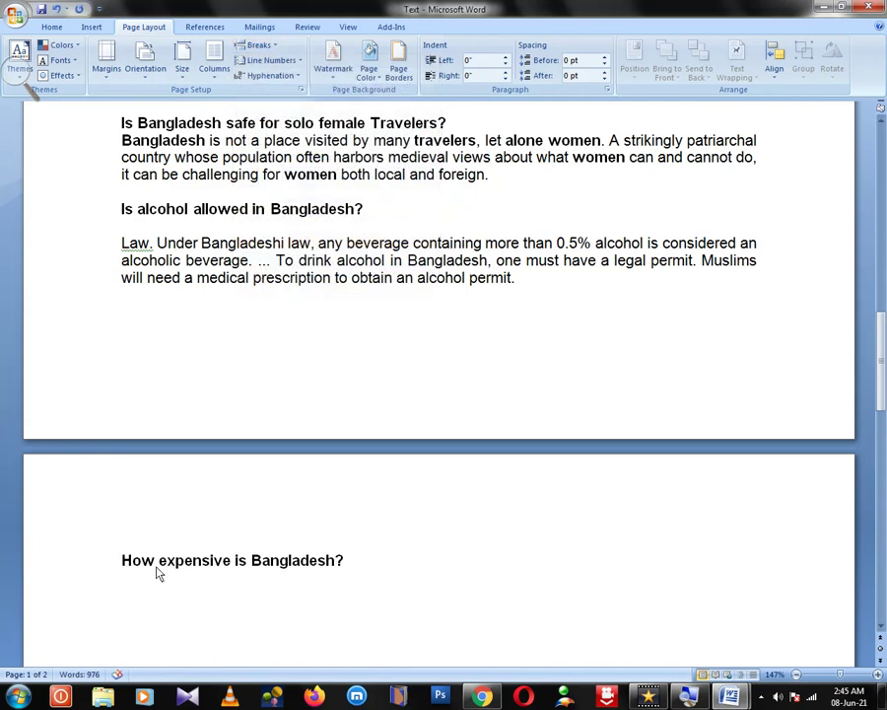
{"action": "scroll", "coordinate": [287, 481], "scroll_direction": "up", "scroll_amount": 7}
{"action": "scroll", "coordinate": [286, 481], "scroll_direction": "up", "scroll_amount": 7}
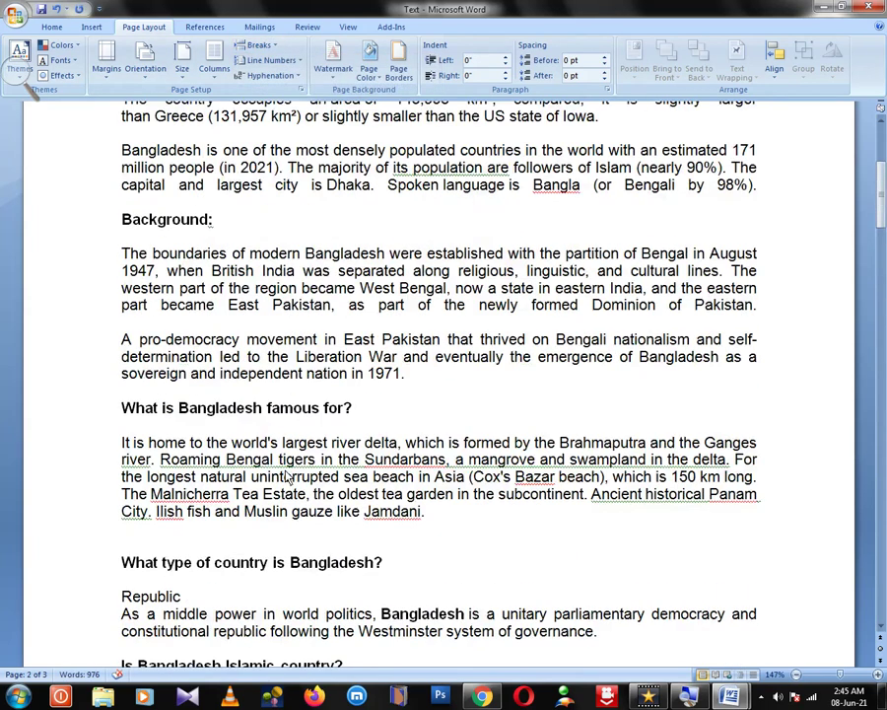
{"action": "scroll", "coordinate": [197, 394], "scroll_direction": "up", "scroll_amount": 6}
- Apply a 20 pt black vine art border to this section's first page only
{"action": "left_click", "coordinate": [122, 225]}
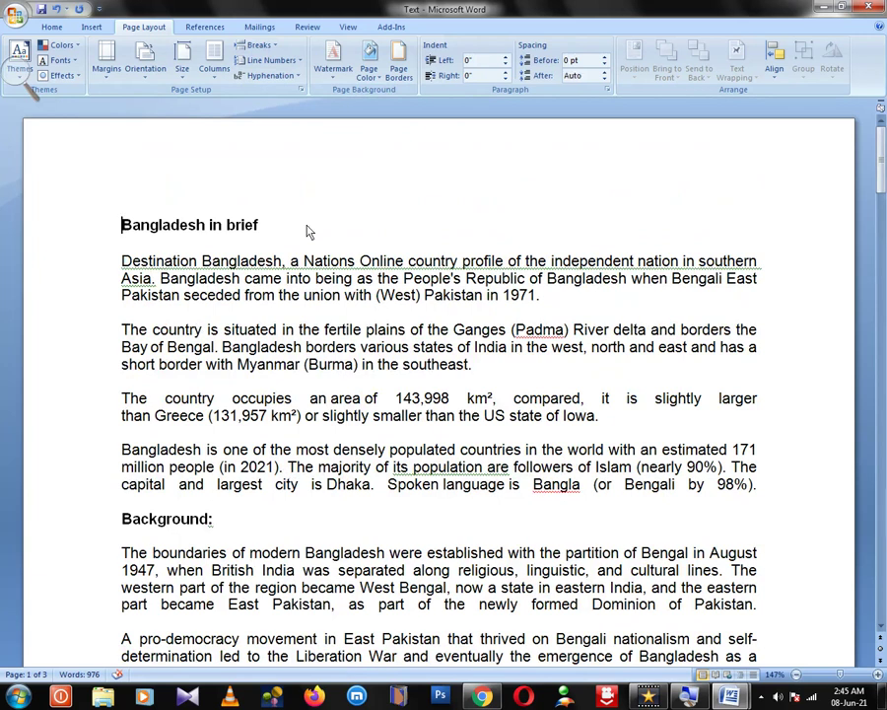
{"action": "left_click", "coordinate": [399, 64]}
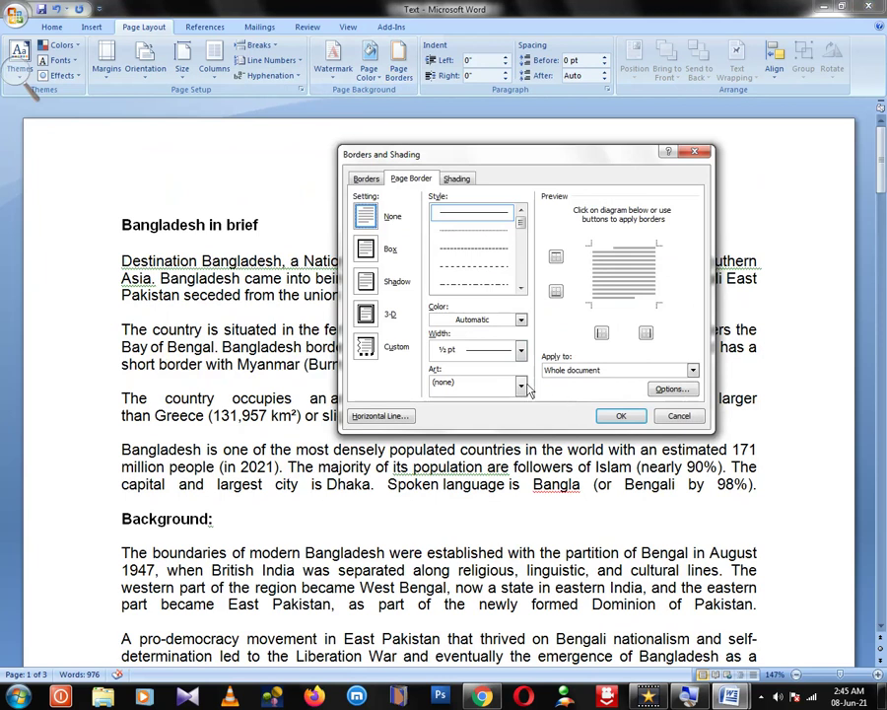
{"action": "left_click", "coordinate": [521, 386]}
{"action": "scroll", "coordinate": [478, 444], "scroll_direction": "down", "scroll_amount": 3}
{"action": "scroll", "coordinate": [480, 454], "scroll_direction": "down", "scroll_amount": 2}
{"action": "scroll", "coordinate": [481, 452], "scroll_direction": "down", "scroll_amount": 2}
{"action": "scroll", "coordinate": [482, 450], "scroll_direction": "down", "scroll_amount": 2}
{"action": "scroll", "coordinate": [484, 449], "scroll_direction": "down", "scroll_amount": 2}
{"action": "scroll", "coordinate": [484, 449], "scroll_direction": "down", "scroll_amount": 2}
{"action": "scroll", "coordinate": [484, 449], "scroll_direction": "down", "scroll_amount": 2}
{"action": "scroll", "coordinate": [485, 448], "scroll_direction": "down", "scroll_amount": 2}
{"action": "scroll", "coordinate": [485, 448], "scroll_direction": "down", "scroll_amount": 2}
{"action": "left_click", "coordinate": [483, 468]}
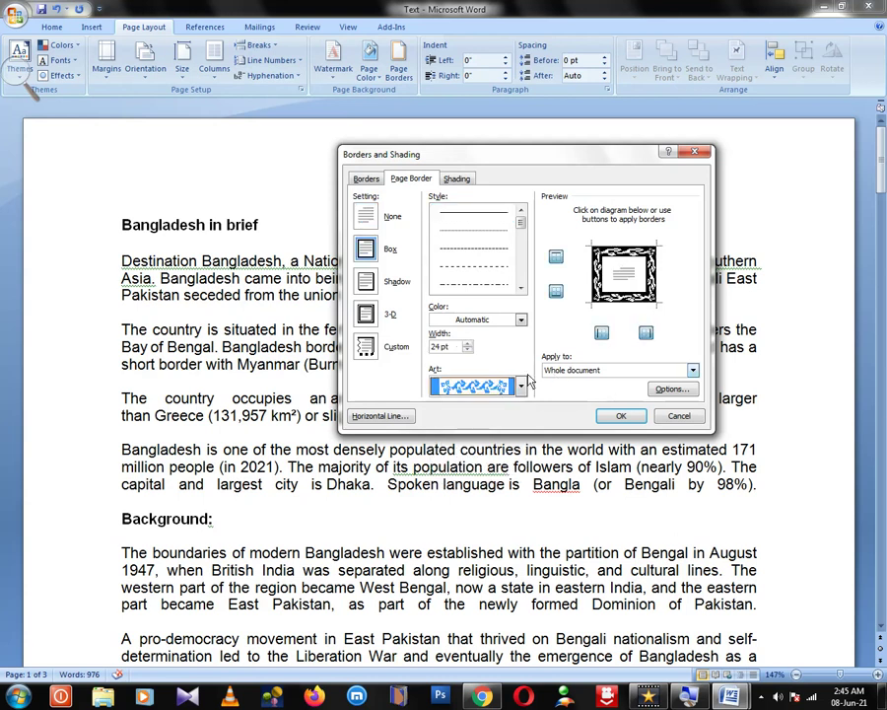
{"action": "left_click", "coordinate": [467, 351]}
{"action": "left_click", "coordinate": [467, 351]}
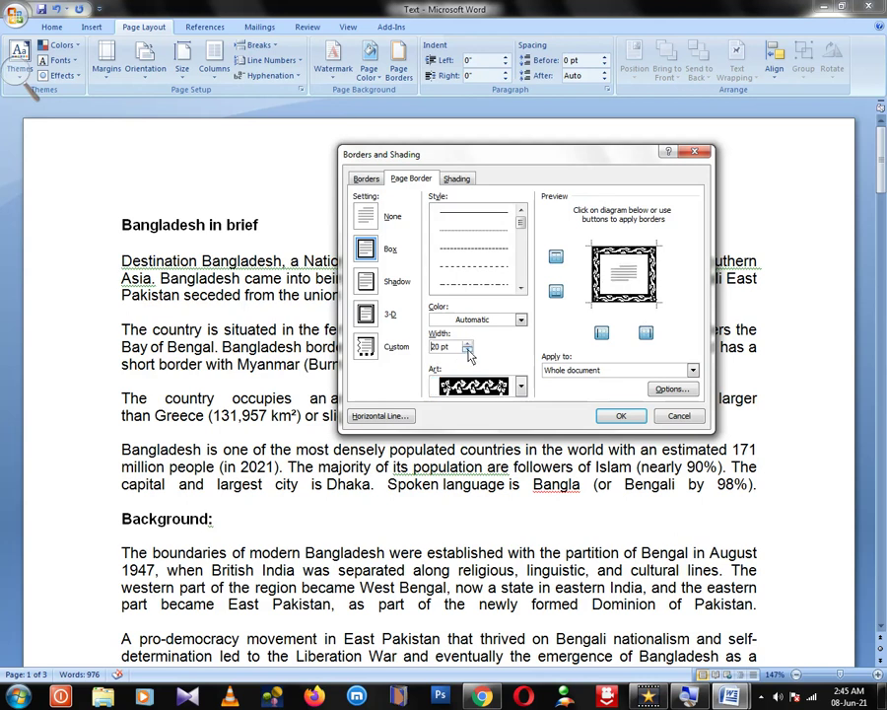
{"action": "left_click", "coordinate": [567, 375]}
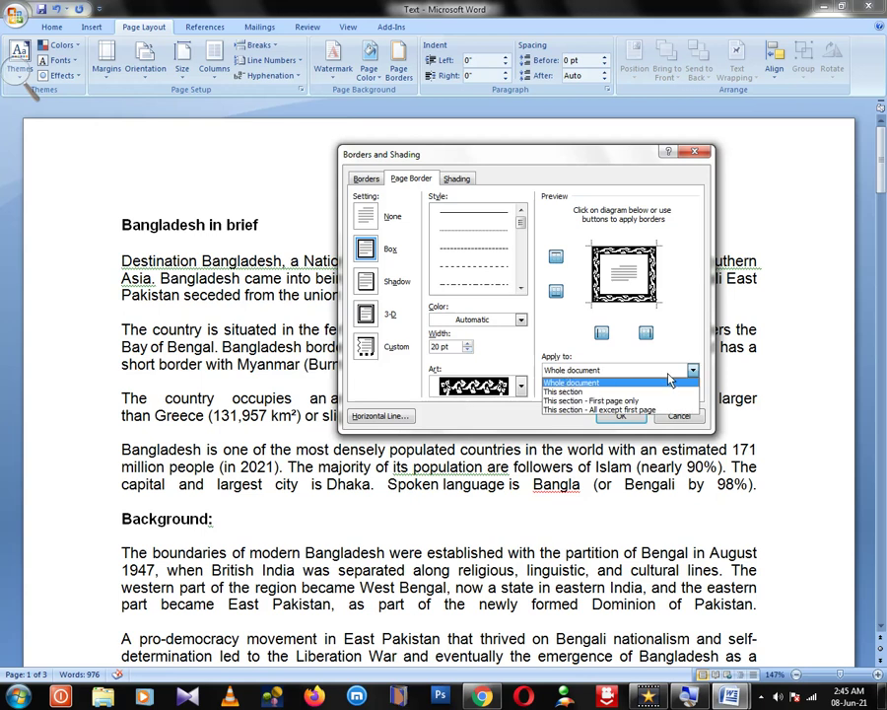
{"action": "left_click", "coordinate": [580, 402]}
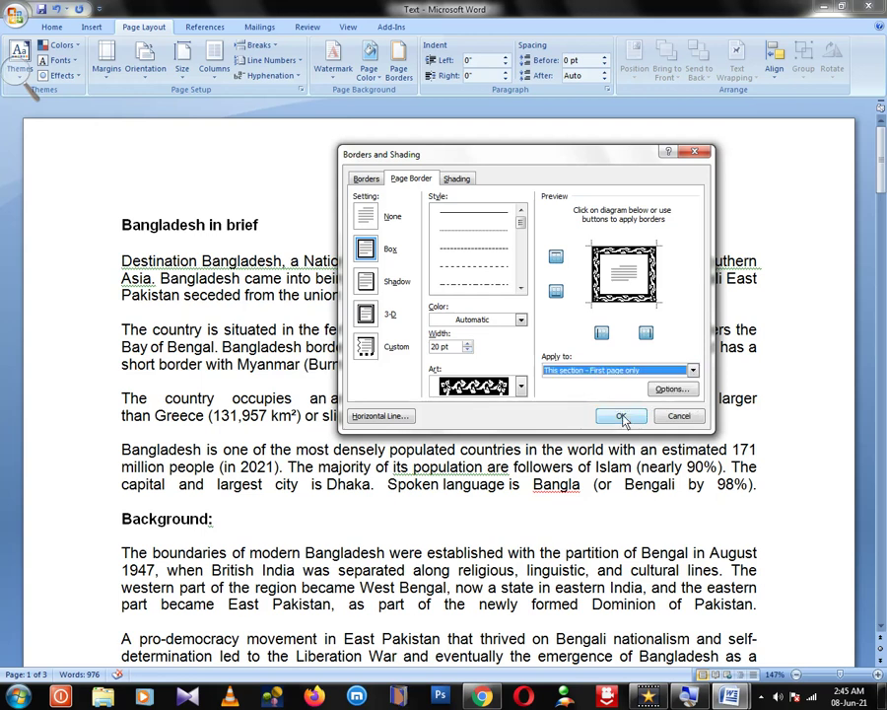
{"action": "left_click", "coordinate": [619, 420]}
{"action": "scroll", "coordinate": [389, 421], "scroll_direction": "down", "scroll_amount": 9}
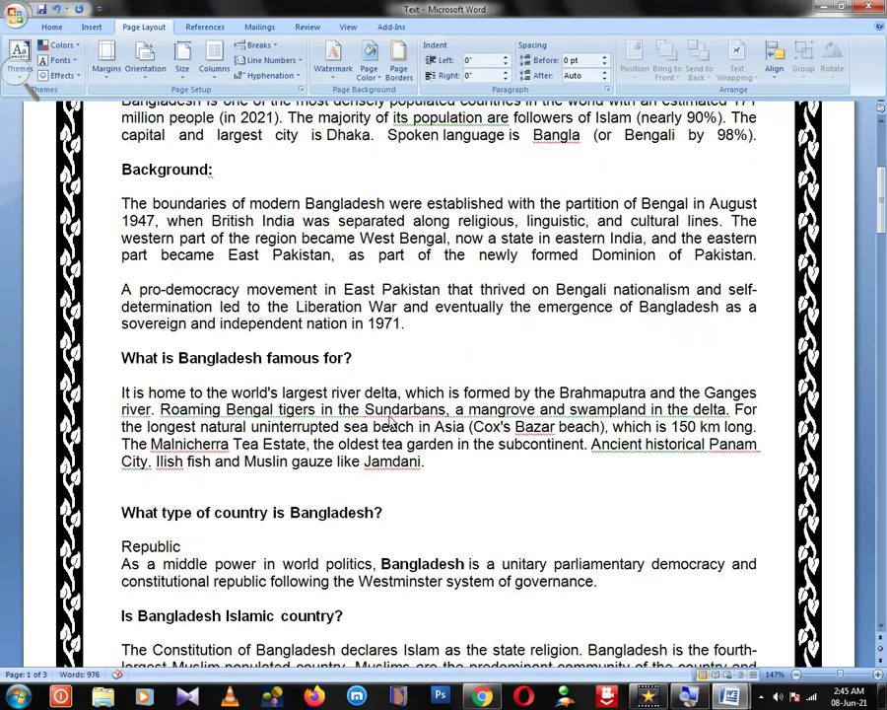
- Delete the extra break so the Summary text follows its heading, leaving two pages
{"action": "scroll", "coordinate": [389, 421], "scroll_direction": "down", "scroll_amount": 6}
{"action": "scroll", "coordinate": [390, 421], "scroll_direction": "down", "scroll_amount": 7}
{"action": "scroll", "coordinate": [387, 421], "scroll_direction": "down", "scroll_amount": 5}
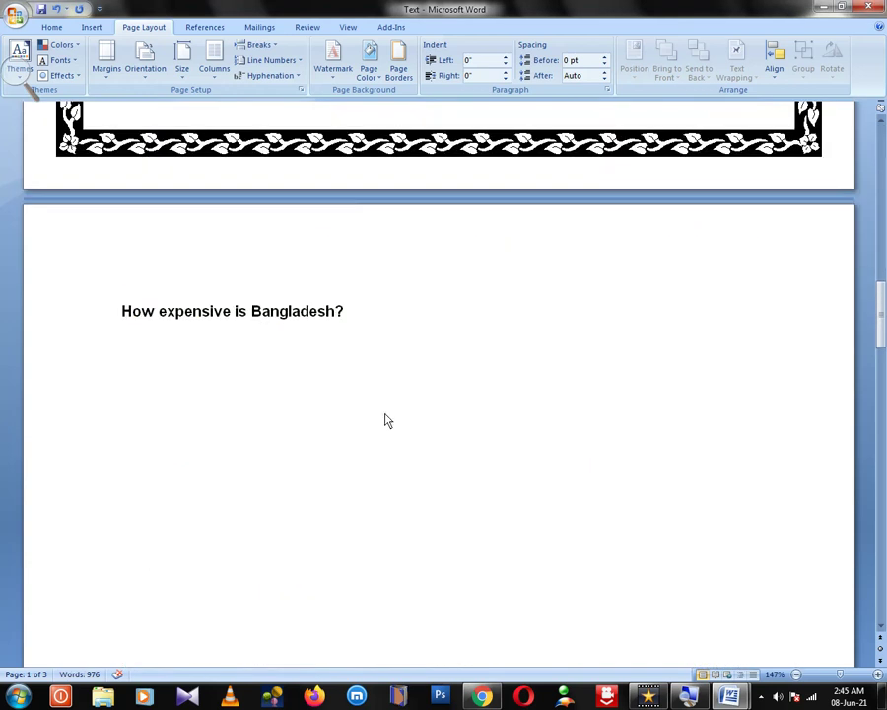
{"action": "scroll", "coordinate": [387, 421], "scroll_direction": "down", "scroll_amount": 3}
{"action": "scroll", "coordinate": [388, 421], "scroll_direction": "down", "scroll_amount": 5}
{"action": "scroll", "coordinate": [387, 420], "scroll_direction": "down", "scroll_amount": 4}
{"action": "scroll", "coordinate": [387, 419], "scroll_direction": "down", "scroll_amount": 6}
{"action": "scroll", "coordinate": [385, 418], "scroll_direction": "down", "scroll_amount": 4}
{"action": "scroll", "coordinate": [384, 418], "scroll_direction": "down", "scroll_amount": 6}
{"action": "scroll", "coordinate": [384, 418], "scroll_direction": "down", "scroll_amount": 6}
{"action": "scroll", "coordinate": [384, 418], "scroll_direction": "up", "scroll_amount": 5}
{"action": "scroll", "coordinate": [385, 418], "scroll_direction": "up", "scroll_amount": 4}
{"action": "scroll", "coordinate": [385, 418], "scroll_direction": "up", "scroll_amount": 5}
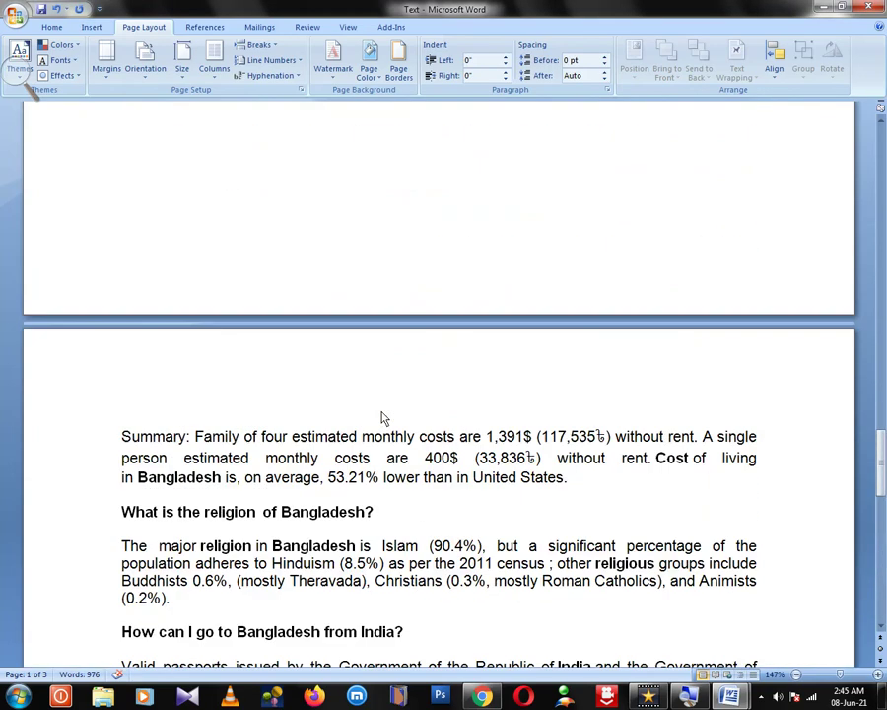
{"action": "scroll", "coordinate": [384, 418], "scroll_direction": "up", "scroll_amount": 4}
{"action": "scroll", "coordinate": [384, 418], "scroll_direction": "up", "scroll_amount": 4}
{"action": "scroll", "coordinate": [386, 416], "scroll_direction": "up", "scroll_amount": 5}
{"action": "scroll", "coordinate": [394, 418], "scroll_direction": "up", "scroll_amount": 4}
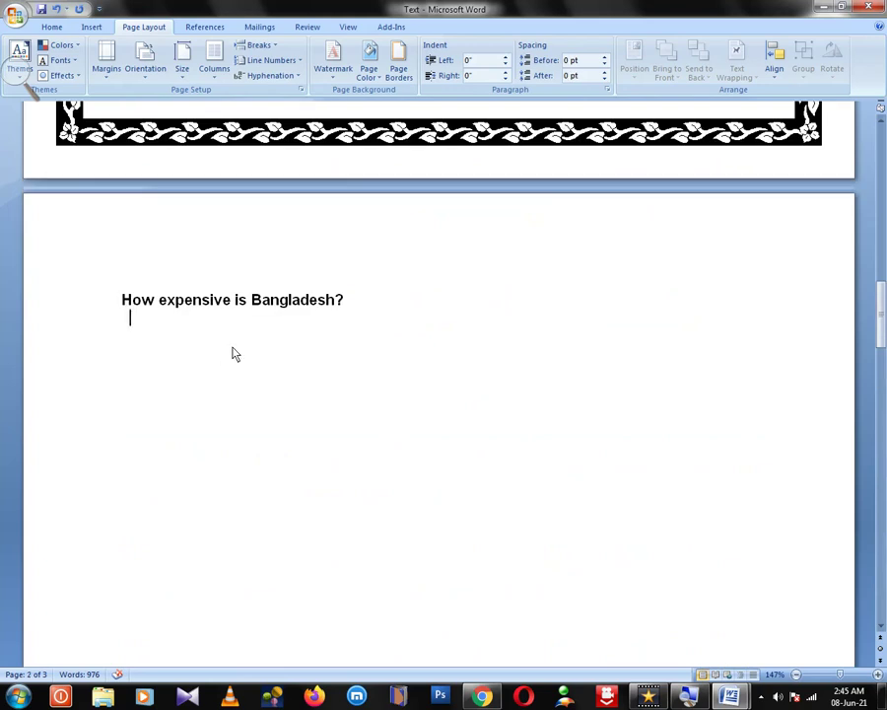
{"action": "key", "text": "Delete"}
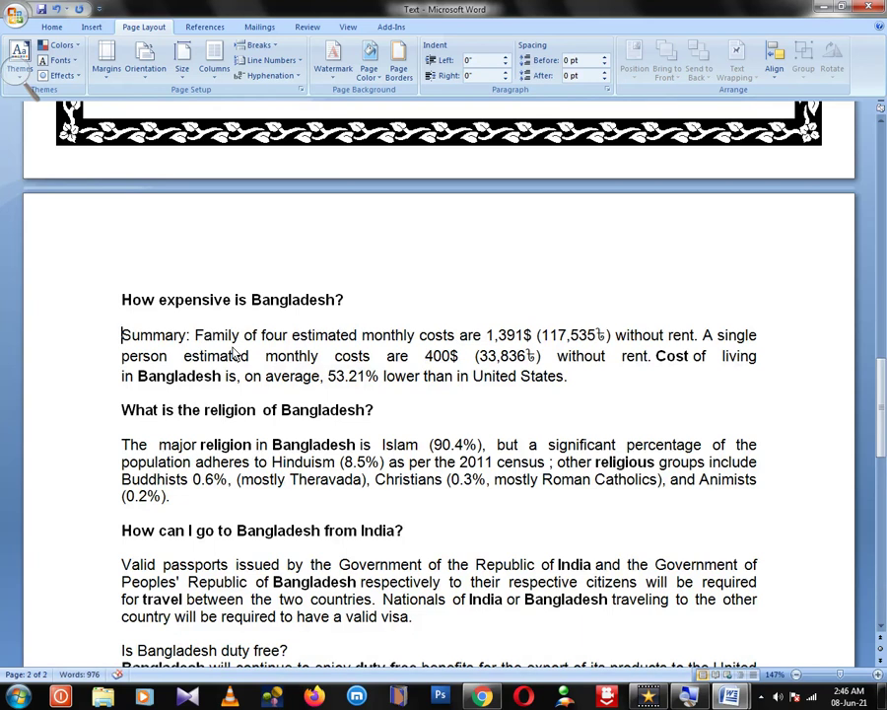
{"action": "scroll", "coordinate": [227, 443], "scroll_direction": "down", "scroll_amount": 18}
{"action": "scroll", "coordinate": [234, 437], "scroll_direction": "up", "scroll_amount": 6}
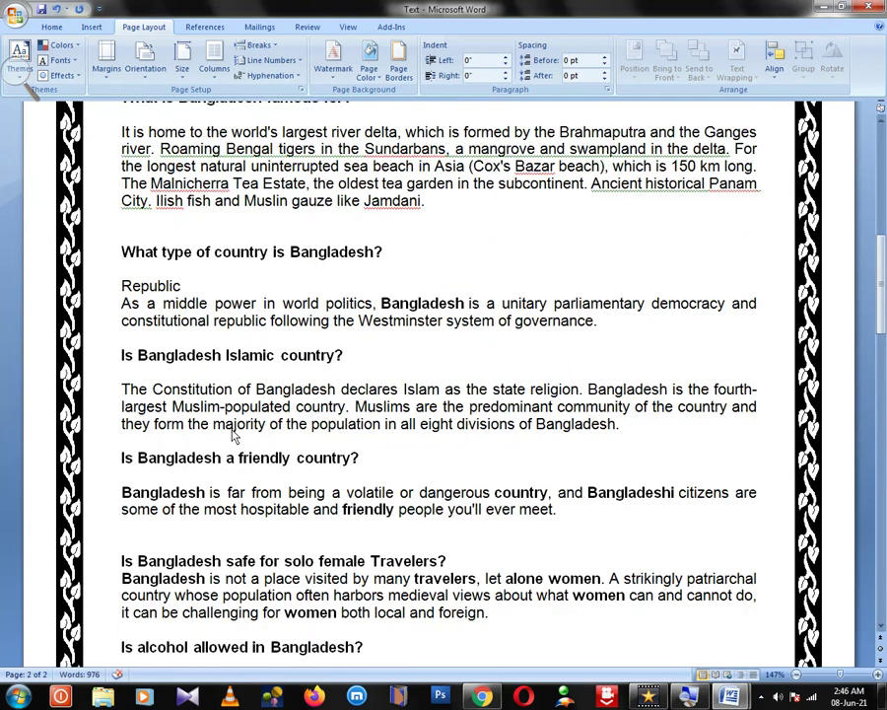
{"action": "scroll", "coordinate": [234, 437], "scroll_direction": "up", "scroll_amount": 7}
{"action": "scroll", "coordinate": [234, 434], "scroll_direction": "up", "scroll_amount": 3}
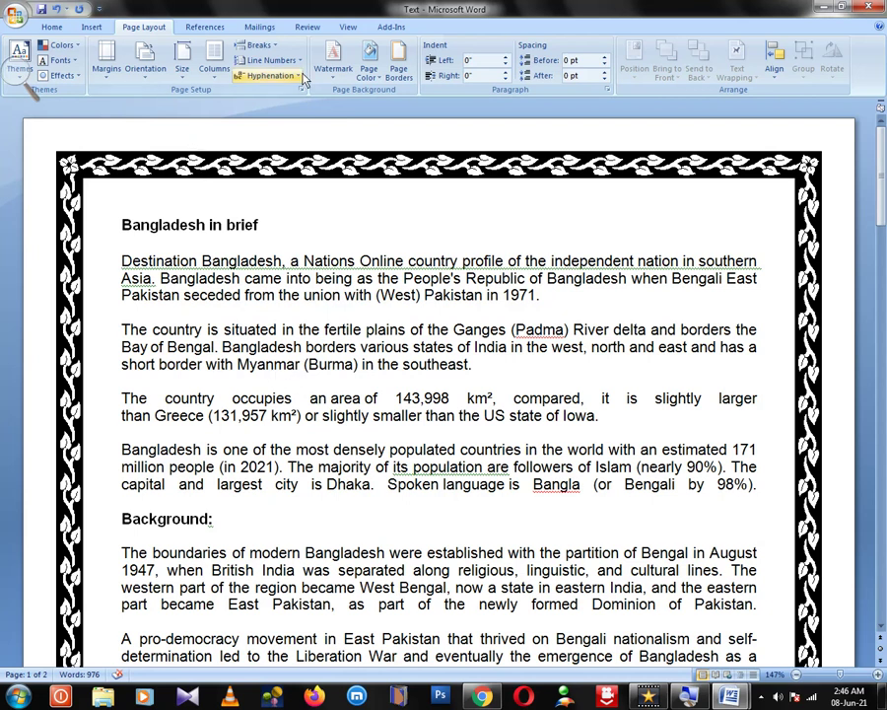
- Set the page border to None to remove the black vine art border
{"action": "left_click", "coordinate": [333, 59]}
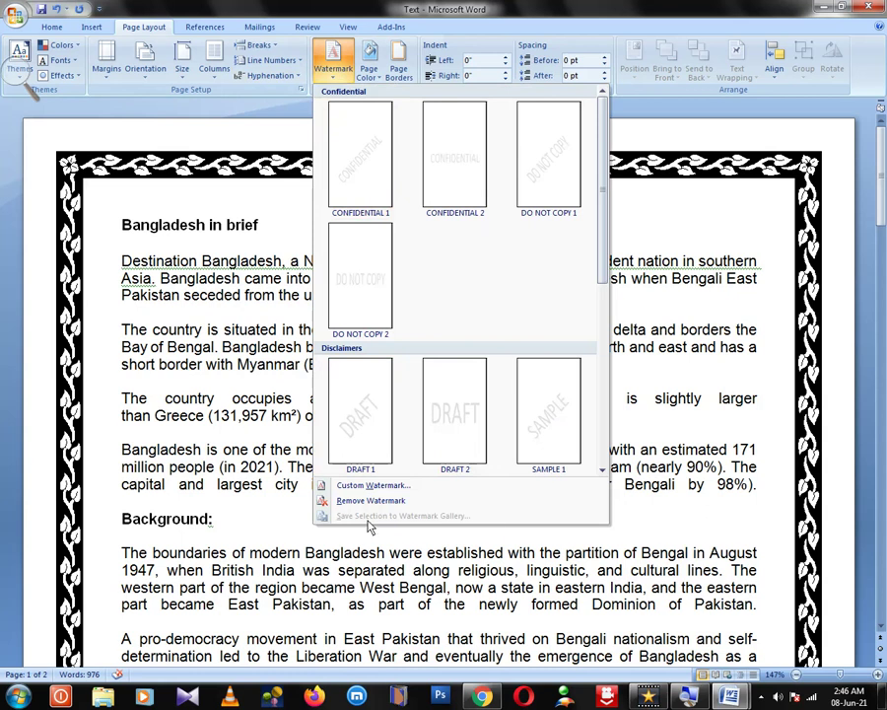
{"action": "left_click", "coordinate": [400, 64]}
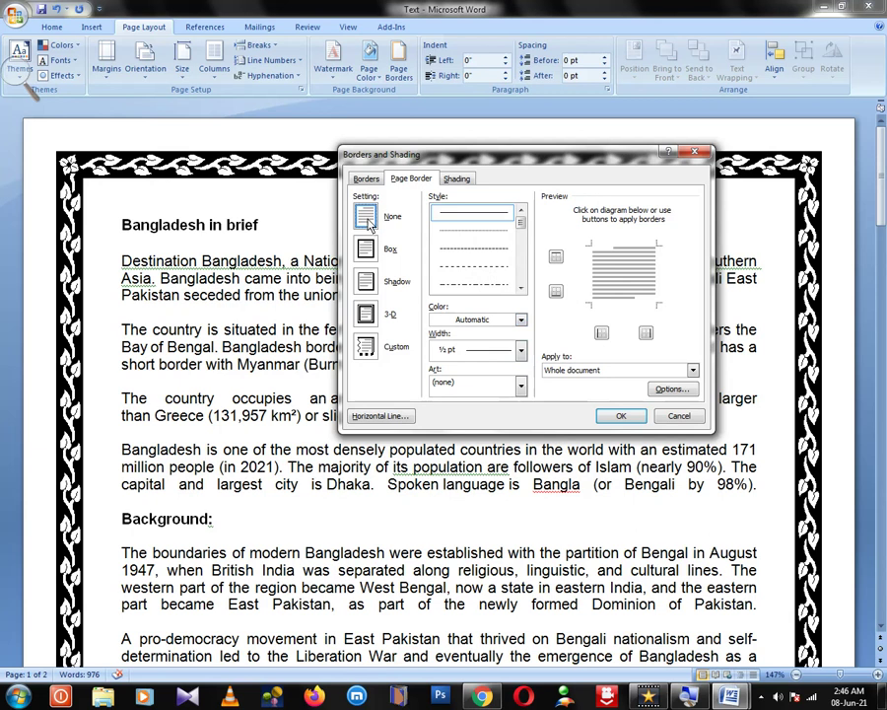
{"action": "left_click", "coordinate": [611, 417]}
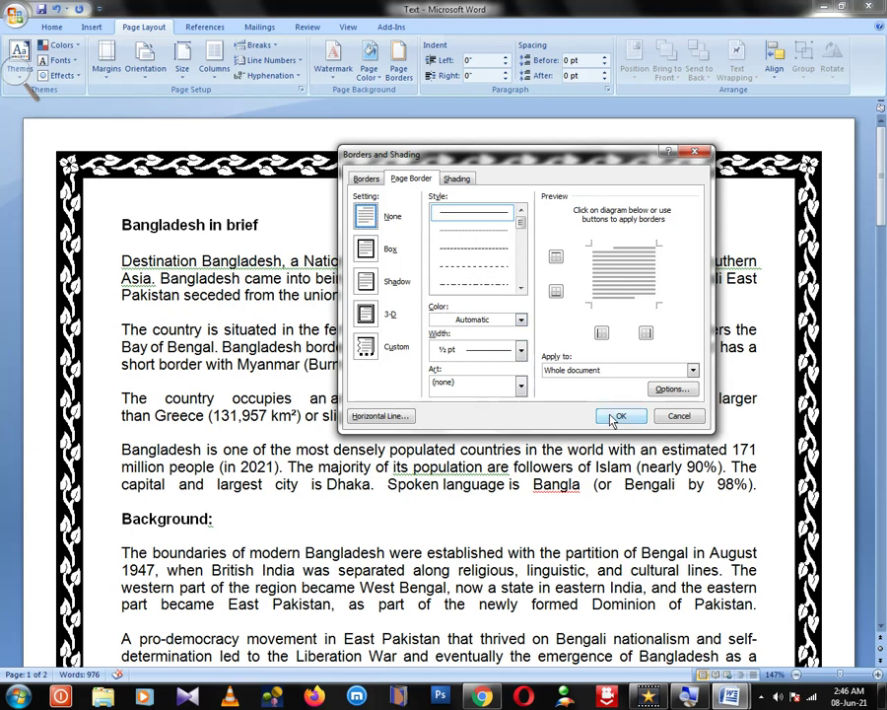